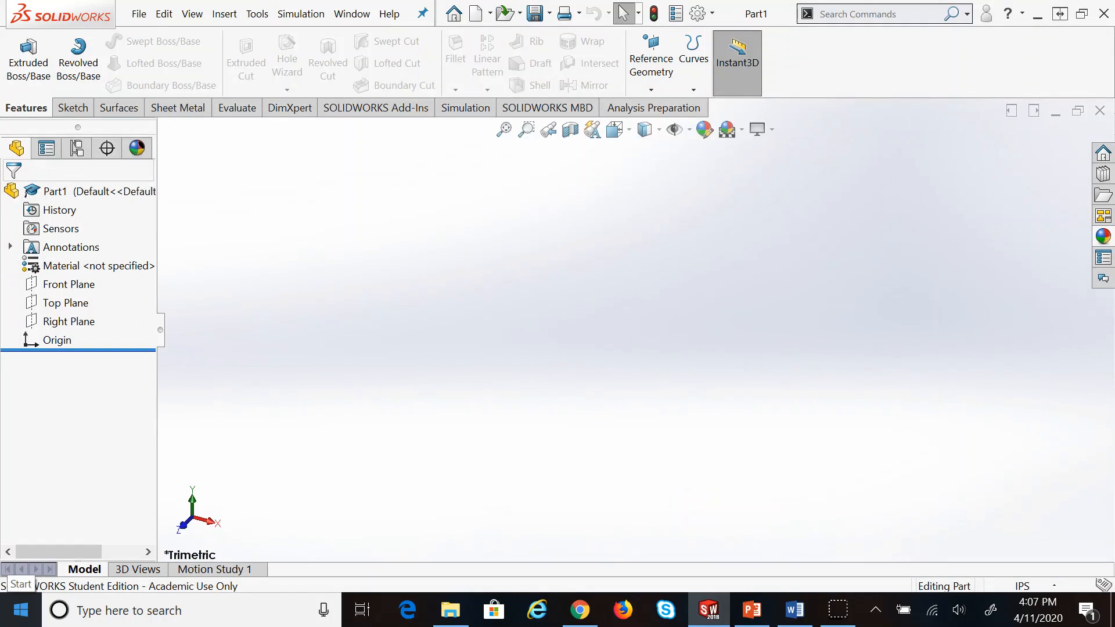
Sketch a circle at the origin on the Front Plane and dimension it to 1 in diameter
{"action": "left_click", "coordinate": [61, 284]}
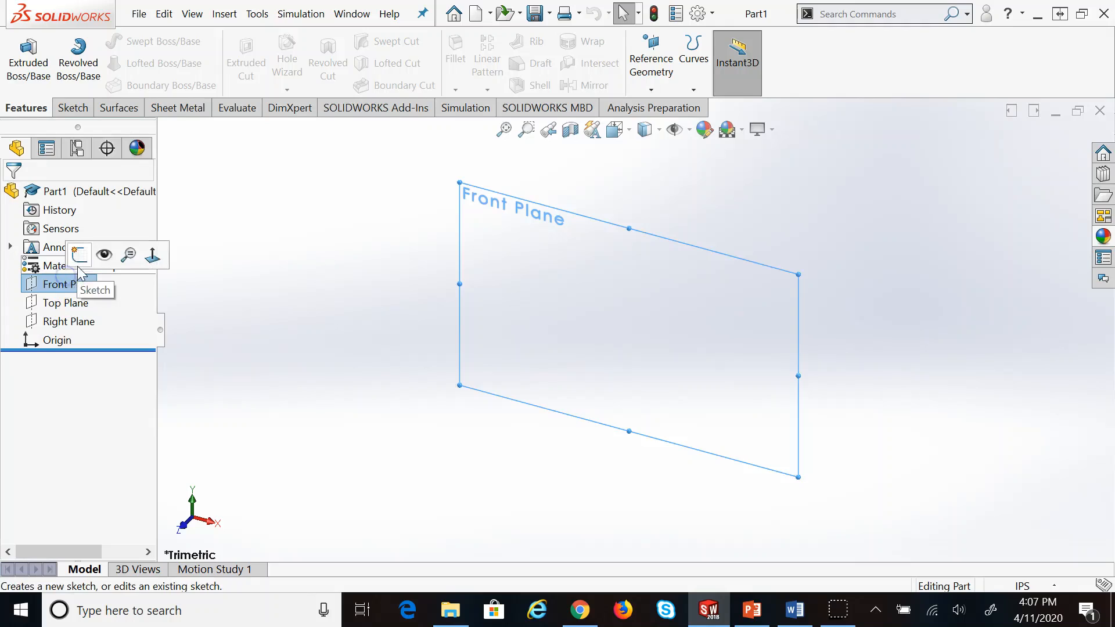
{"action": "left_click", "coordinate": [79, 266]}
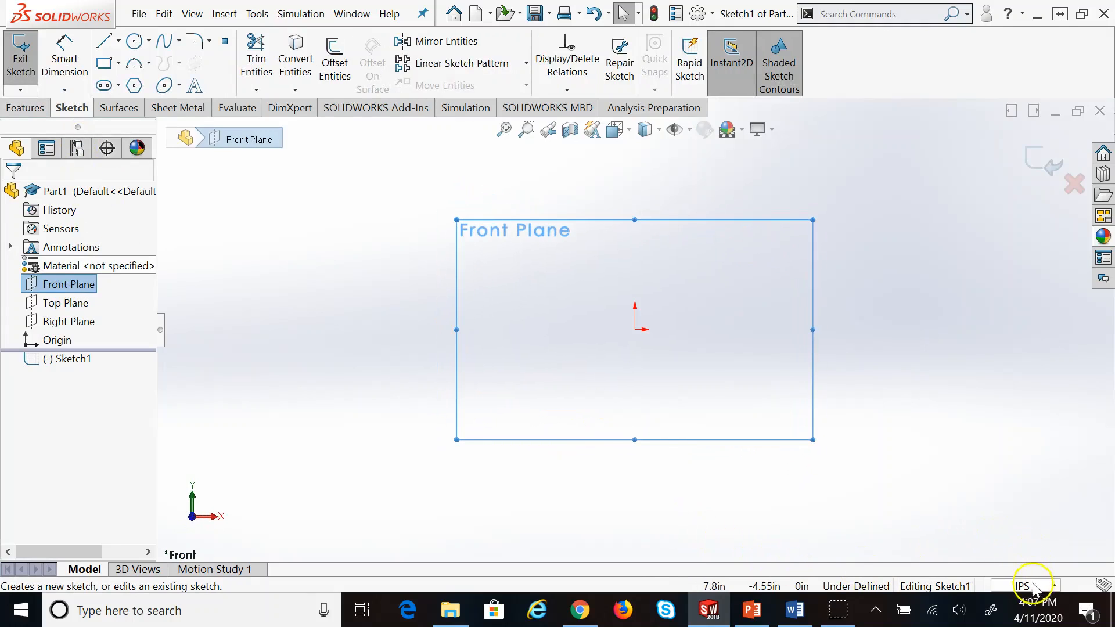
{"action": "left_click", "coordinate": [135, 40]}
{"action": "left_click", "coordinate": [635, 329]}
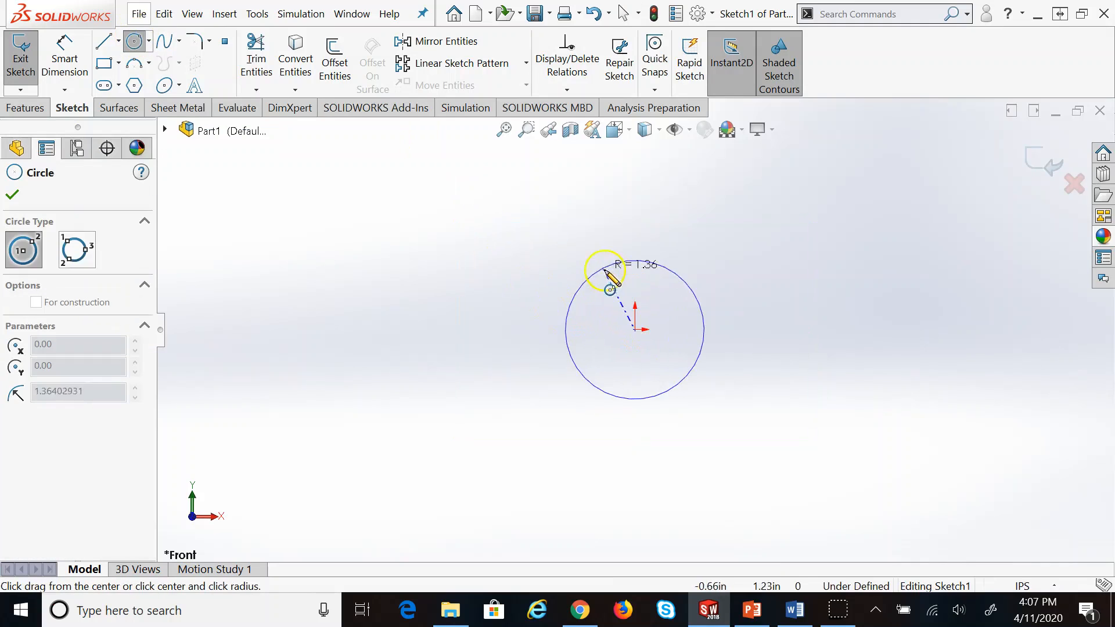
{"action": "left_click", "coordinate": [611, 287]}
{"action": "left_click", "coordinate": [64, 55]}
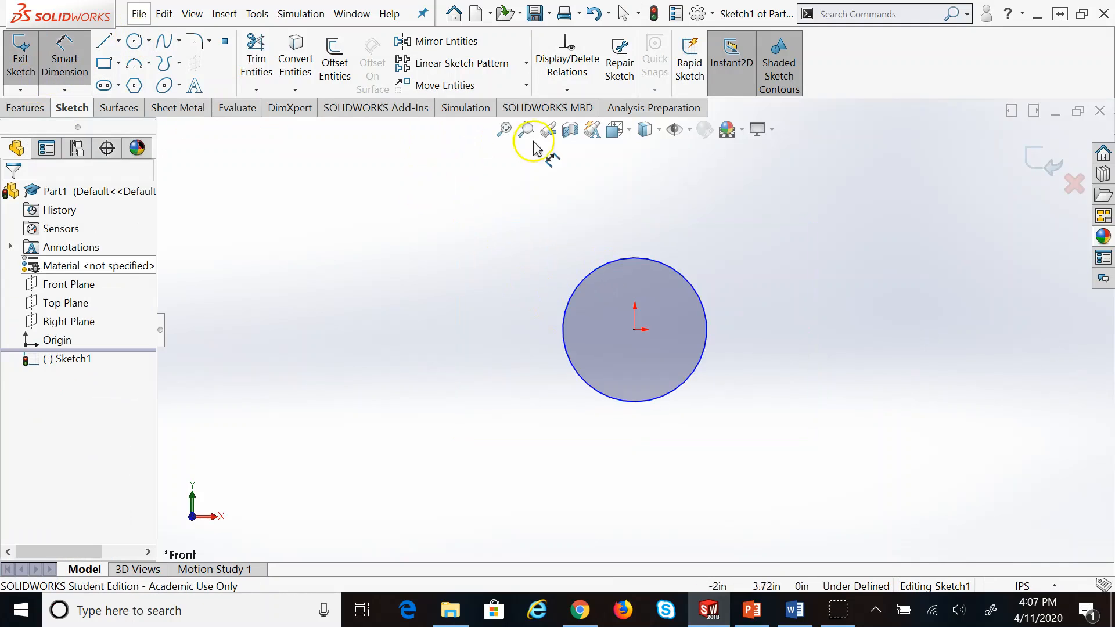
{"action": "left_click", "coordinate": [589, 277]}
{"action": "left_click", "coordinate": [457, 293]}
{"action": "type", "text": "1"}
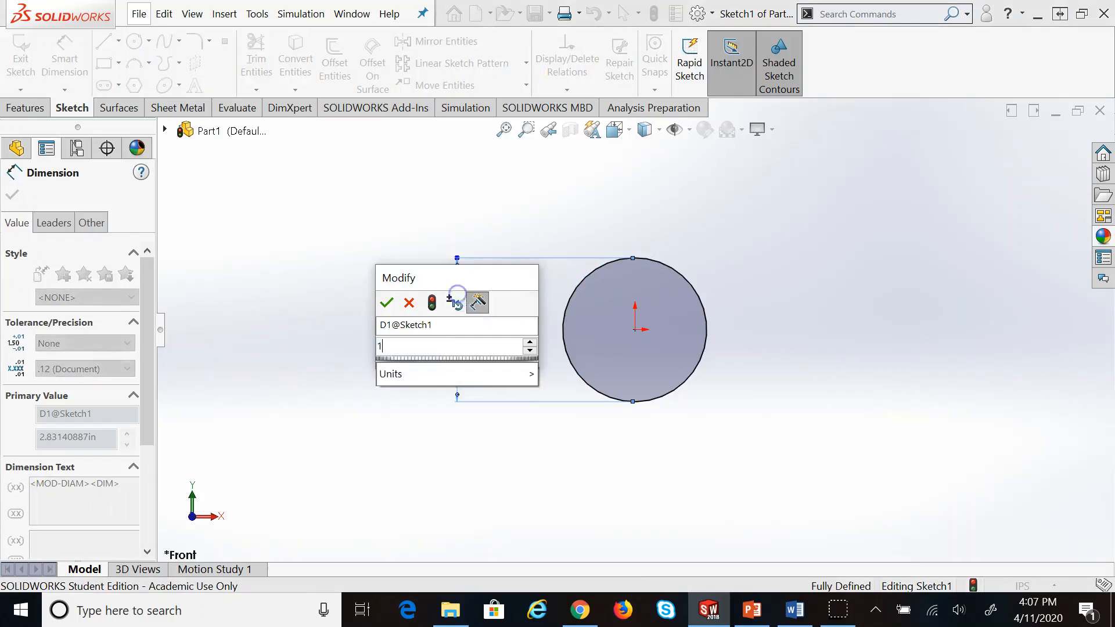
{"action": "key", "text": "Return"}
{"action": "left_click", "coordinate": [186, 153]}
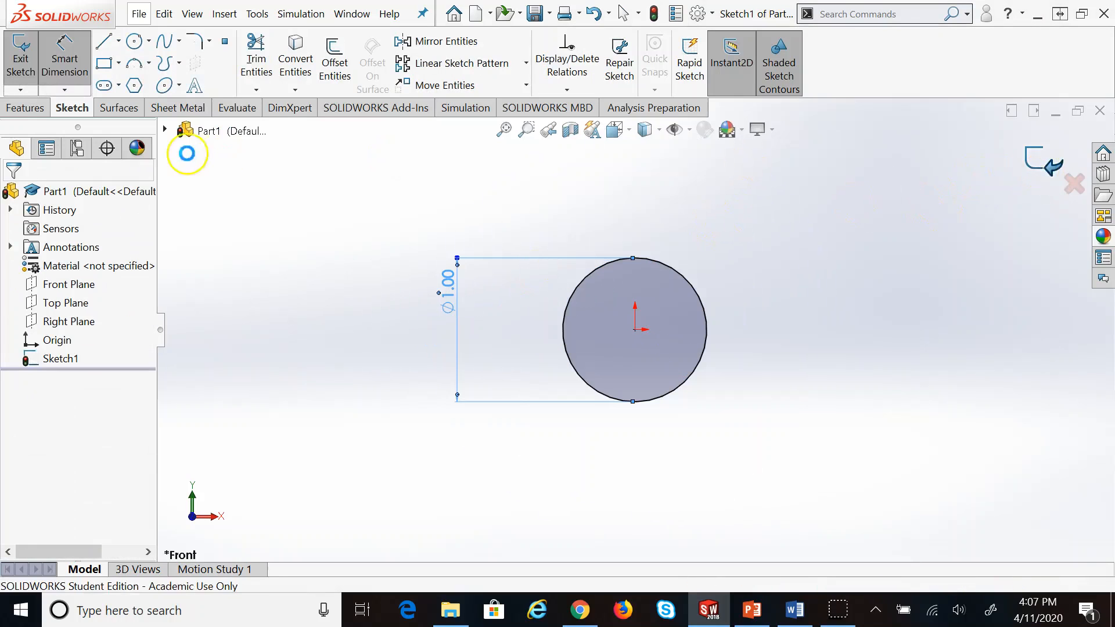
Extrude the circle 20 in into a solid rod and fit it in the view
{"action": "left_click", "coordinate": [20, 58]}
{"action": "left_click", "coordinate": [29, 61]}
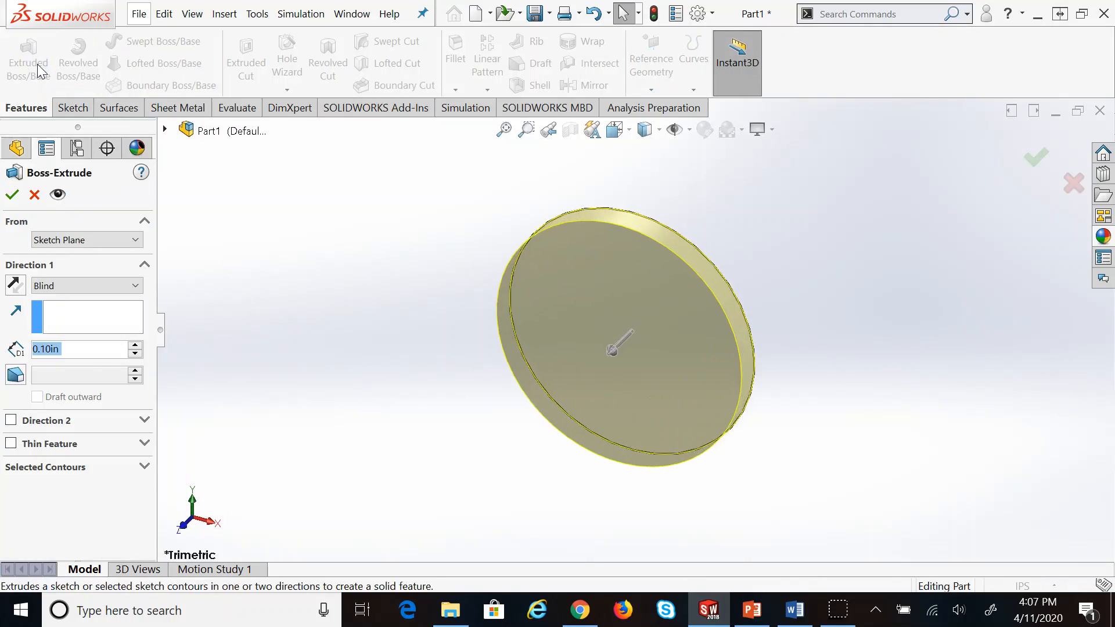
{"action": "type", "text": "20"}
{"action": "key", "text": "Return"}
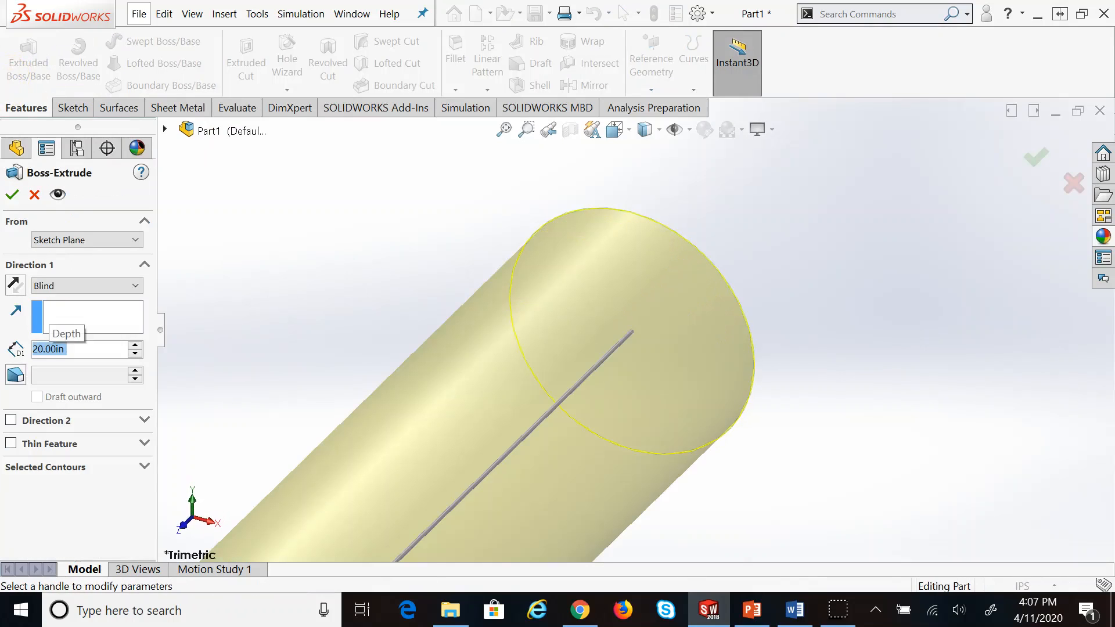
{"action": "left_click", "coordinate": [12, 195]}
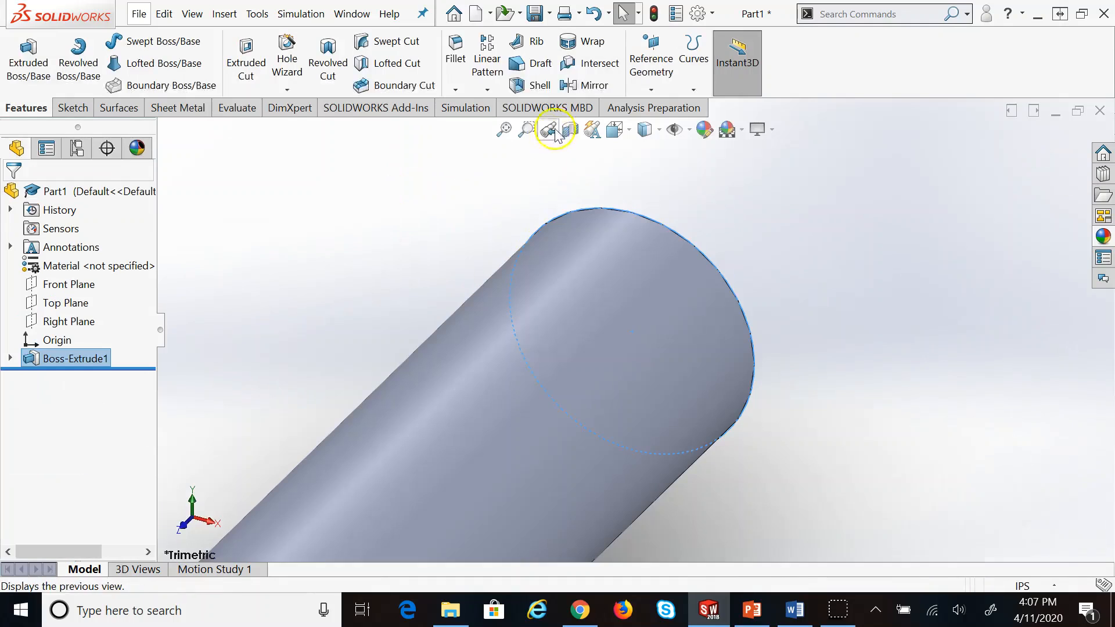
{"action": "left_click", "coordinate": [504, 130]}
Assign 1060 Alloy from Aluminium Alloys as the rod's material, then show the Simulation tab
{"action": "right_click", "coordinate": [91, 269]}
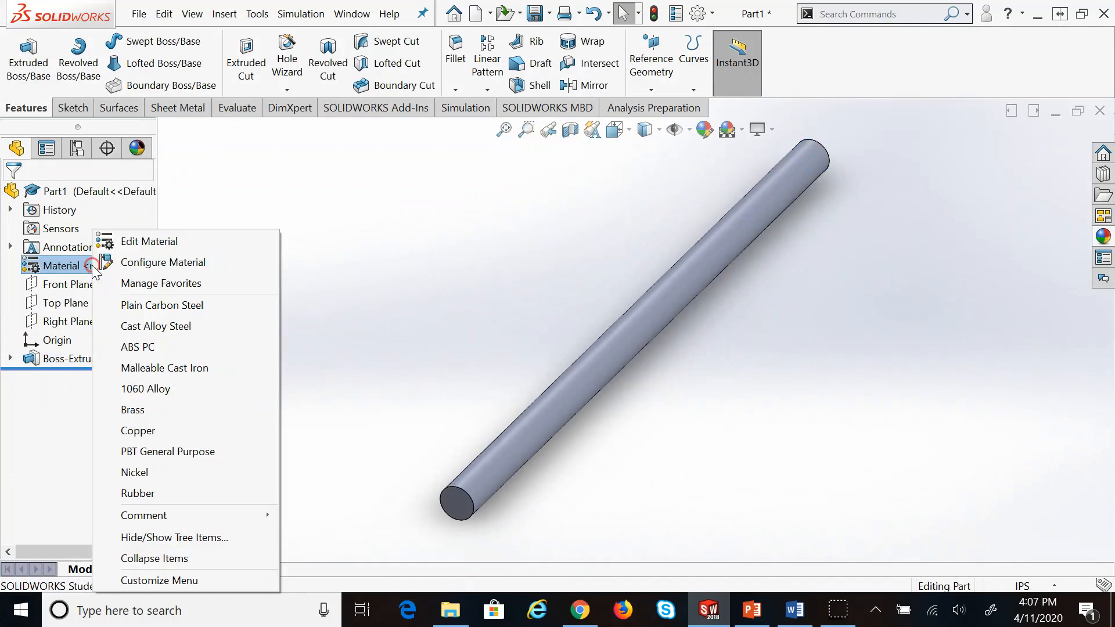
{"action": "left_click", "coordinate": [131, 241]}
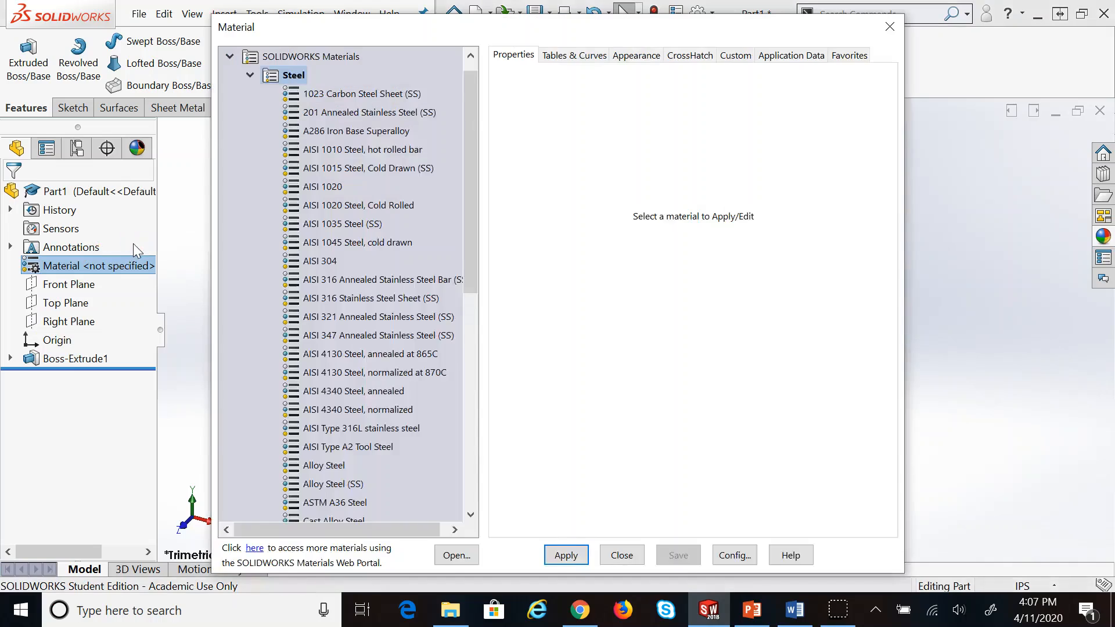
{"action": "left_click", "coordinate": [249, 76]}
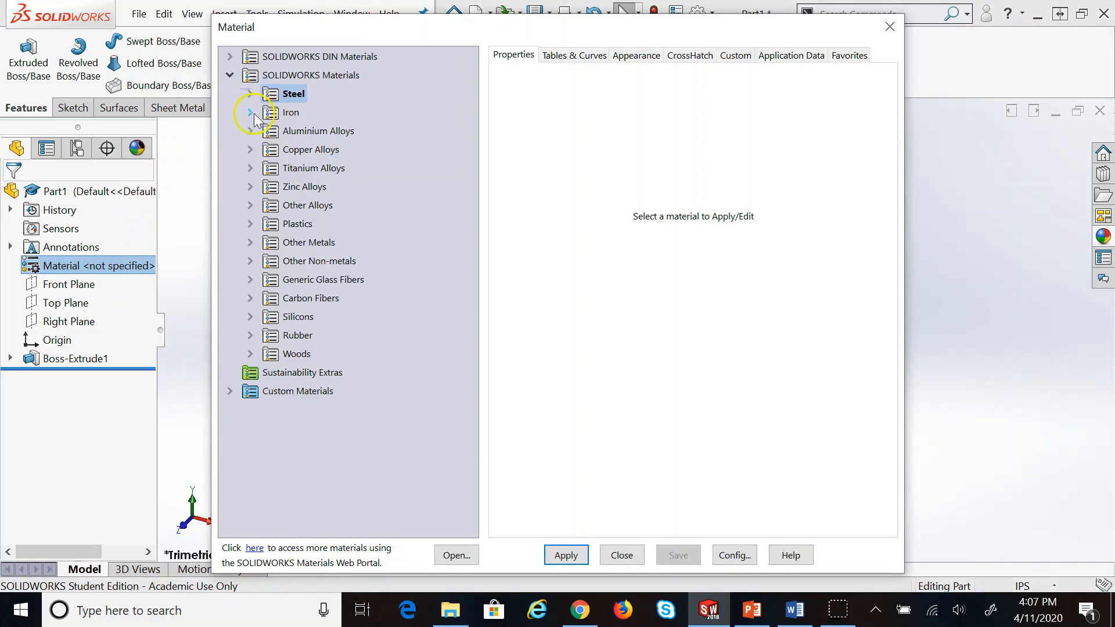
{"action": "left_click", "coordinate": [250, 131]}
{"action": "left_click", "coordinate": [334, 76]}
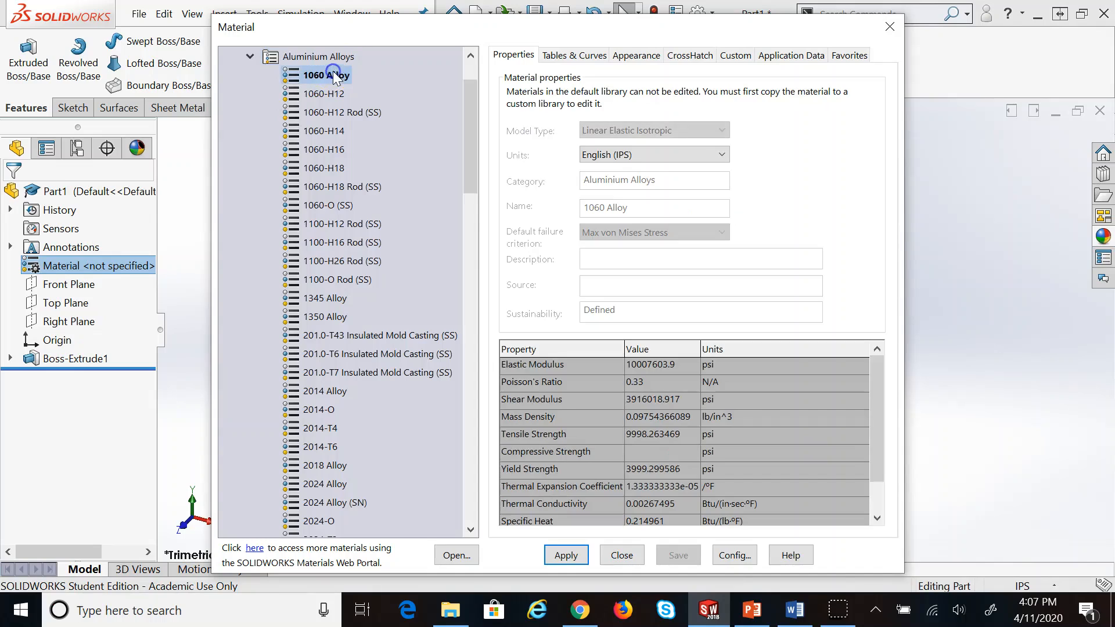
{"action": "left_click", "coordinate": [567, 555]}
{"action": "left_click", "coordinate": [619, 555]}
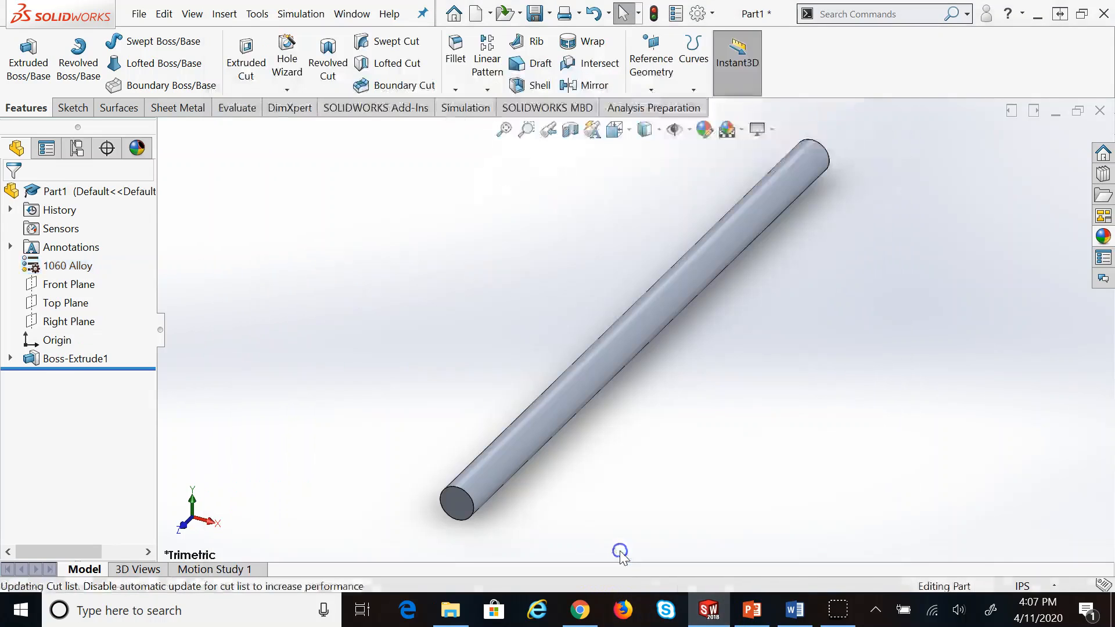
{"action": "key", "text": "z"}
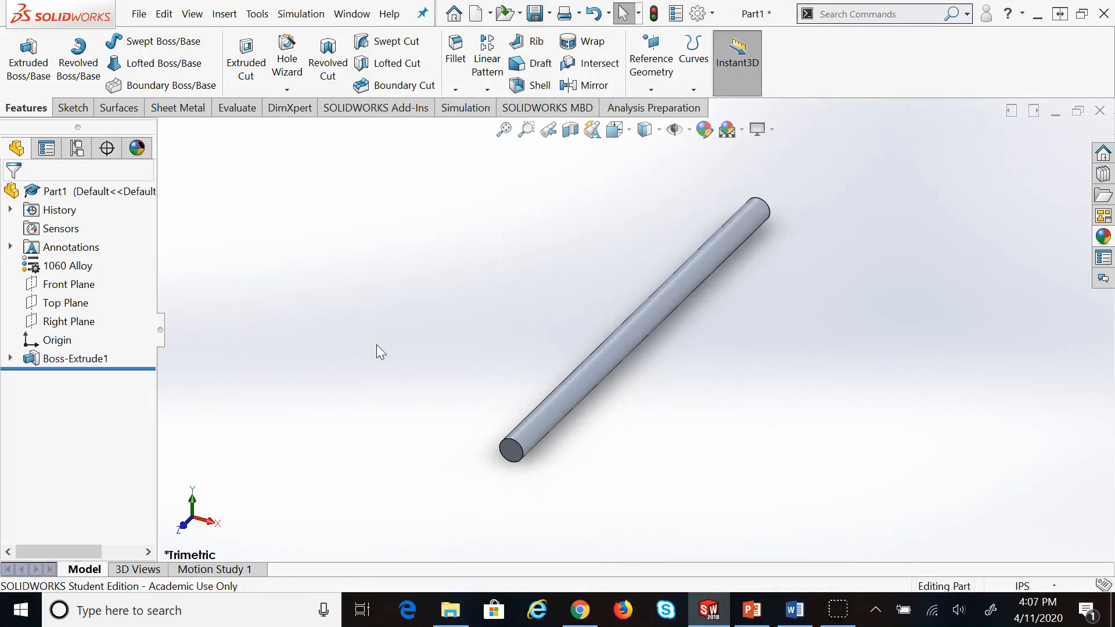
{"action": "left_click", "coordinate": [459, 109]}
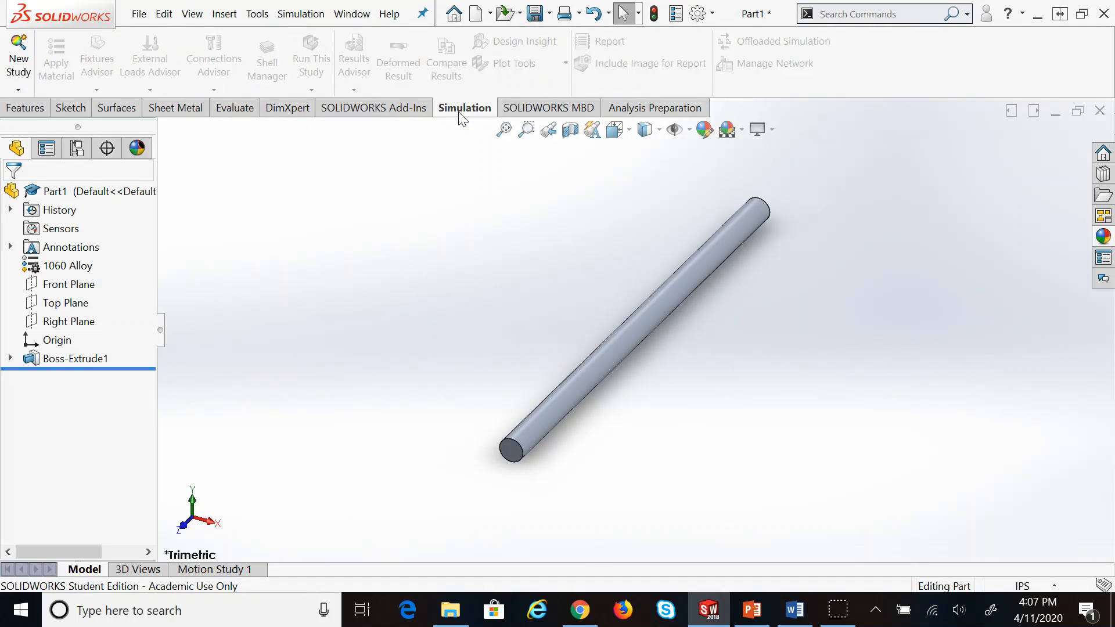
{"action": "left_click", "coordinate": [257, 14]}
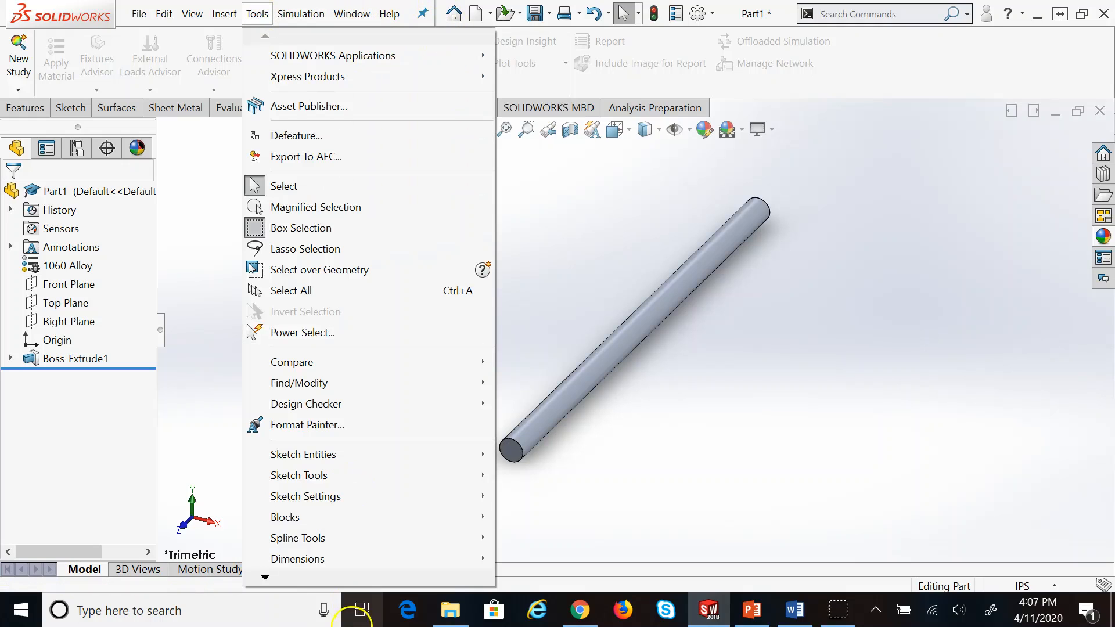
{"action": "left_click", "coordinate": [280, 577]}
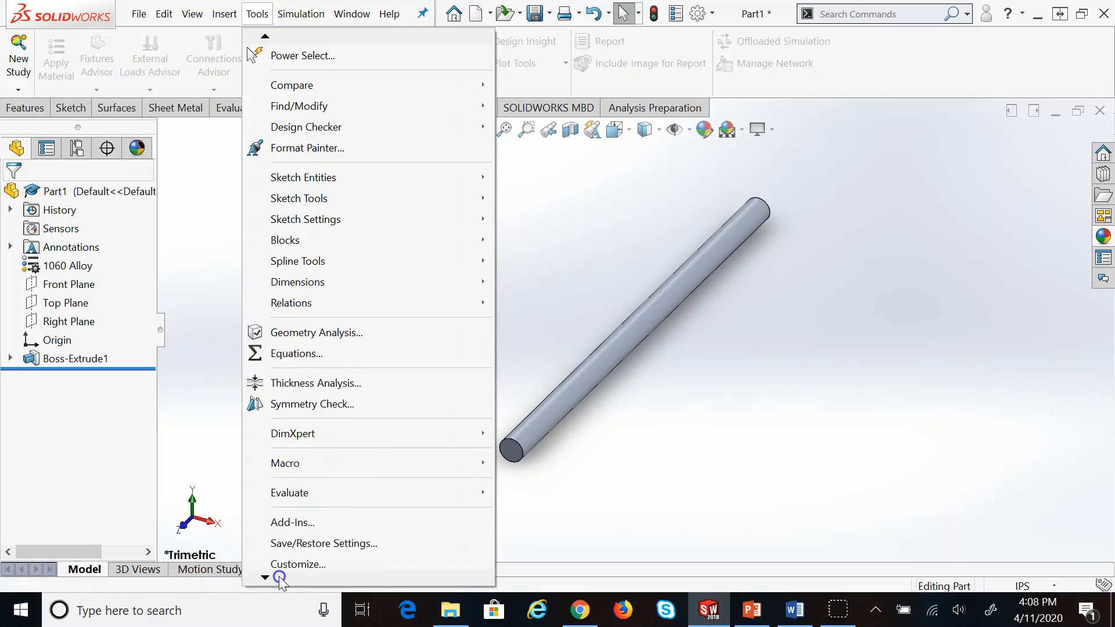
{"action": "left_click", "coordinate": [294, 497]}
{"action": "left_click", "coordinate": [310, 306]}
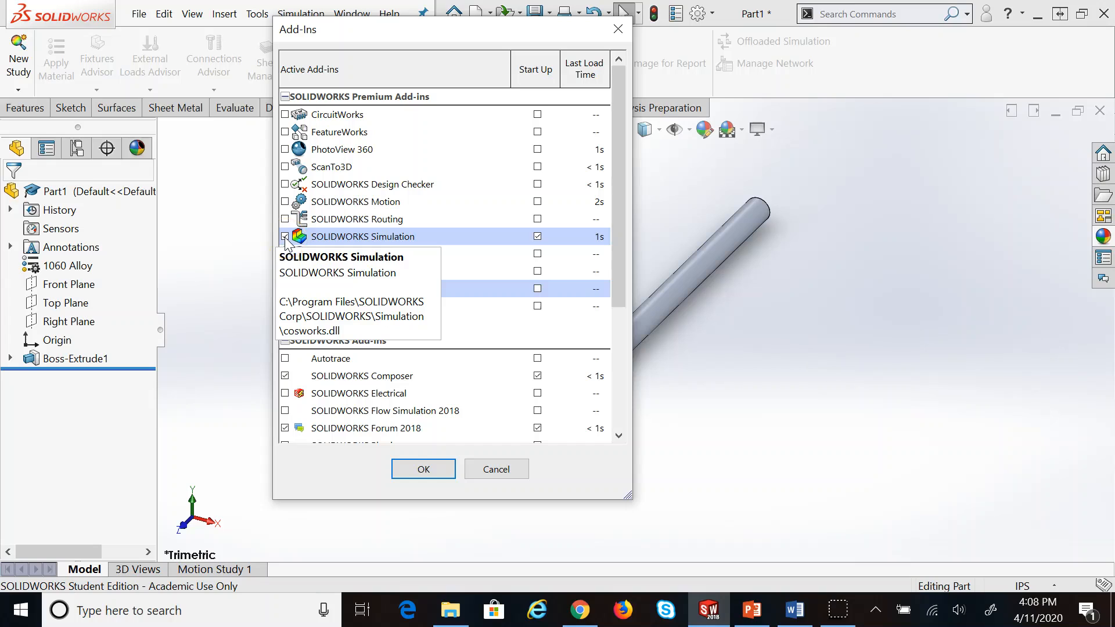
{"action": "left_click", "coordinate": [412, 469]}
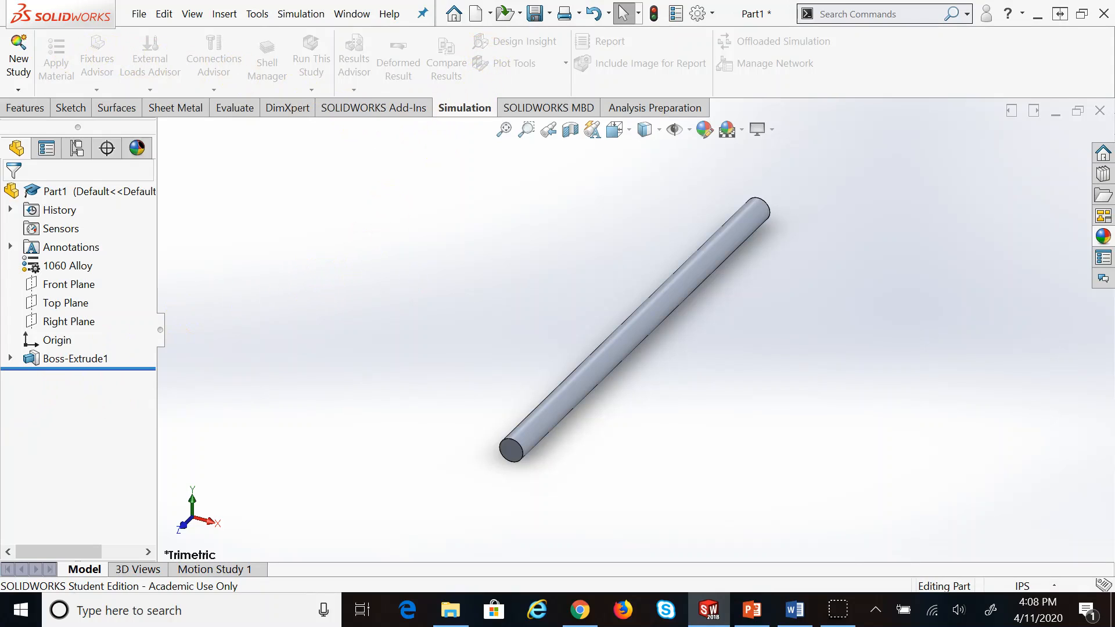
{"action": "left_click", "coordinate": [10, 58]}
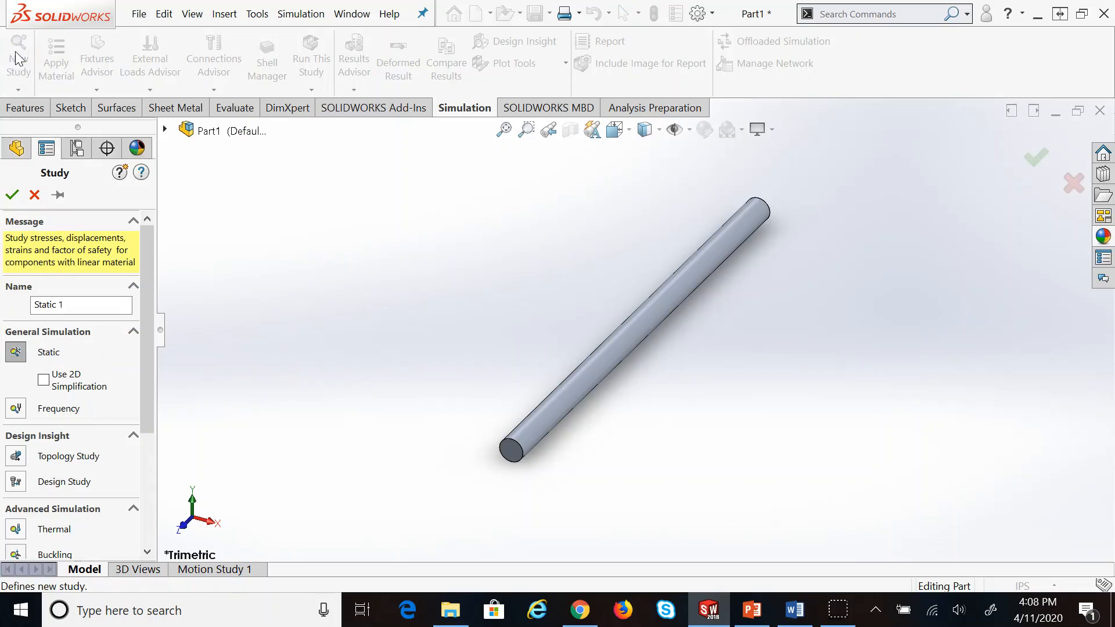
Start a Static analysis study and accept it with the default name Static 1
{"action": "left_click_drag", "start_coordinate": [148, 336], "coordinate": [145, 286]}
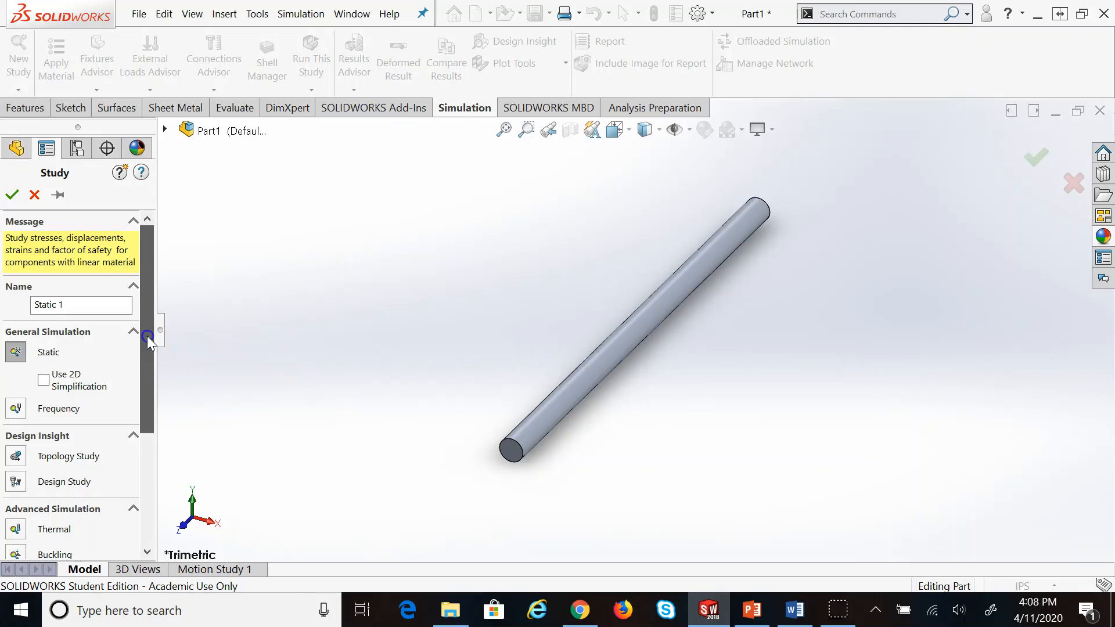
{"action": "left_click", "coordinate": [17, 353]}
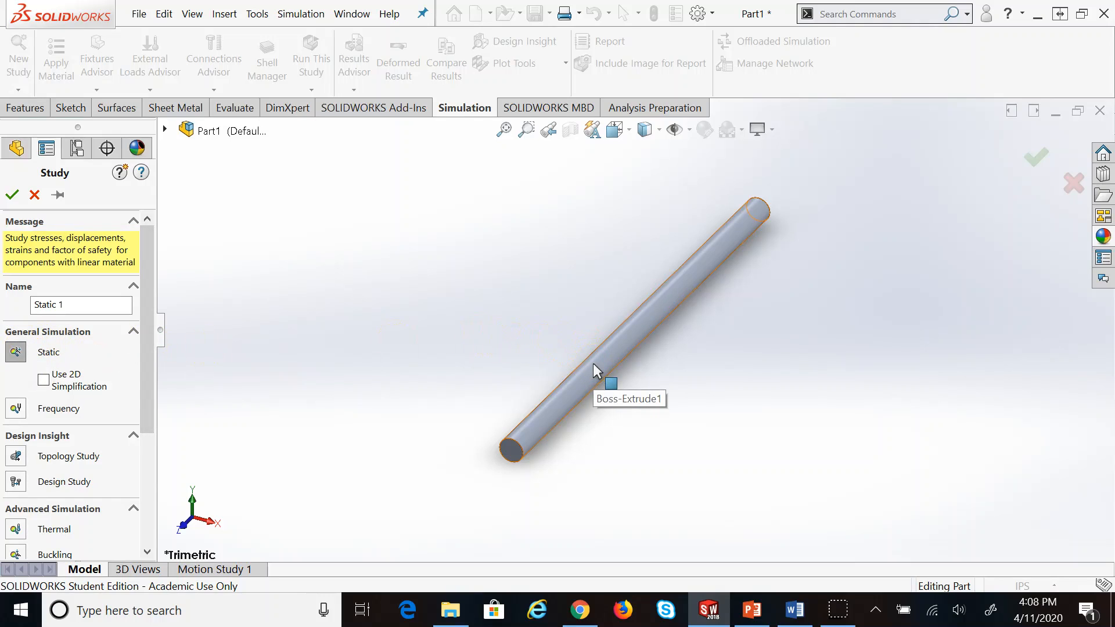
{"action": "left_click", "coordinate": [12, 195]}
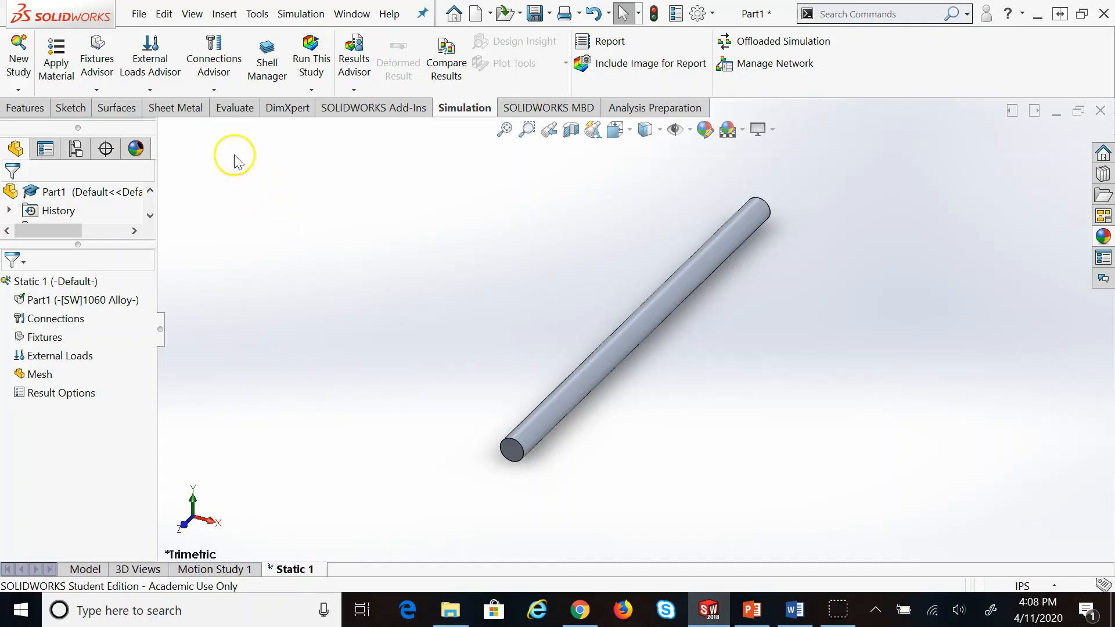
{"action": "left_click", "coordinate": [214, 91]}
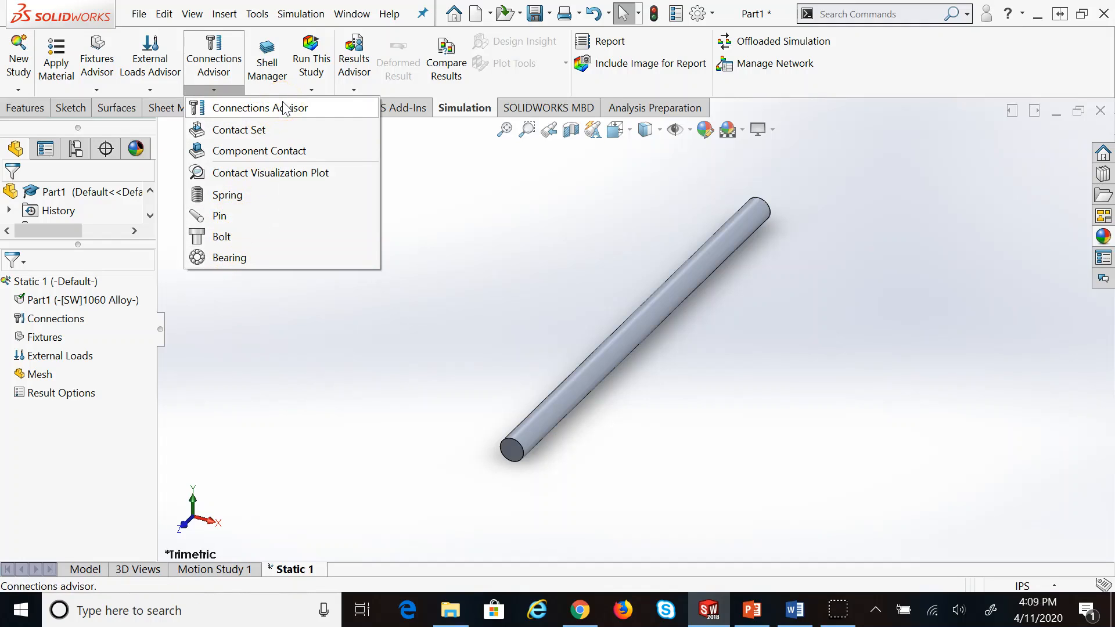
Dismiss the Connections Advisor and show the Fixtures Advisor list of fixture types
{"action": "left_click", "coordinate": [291, 316]}
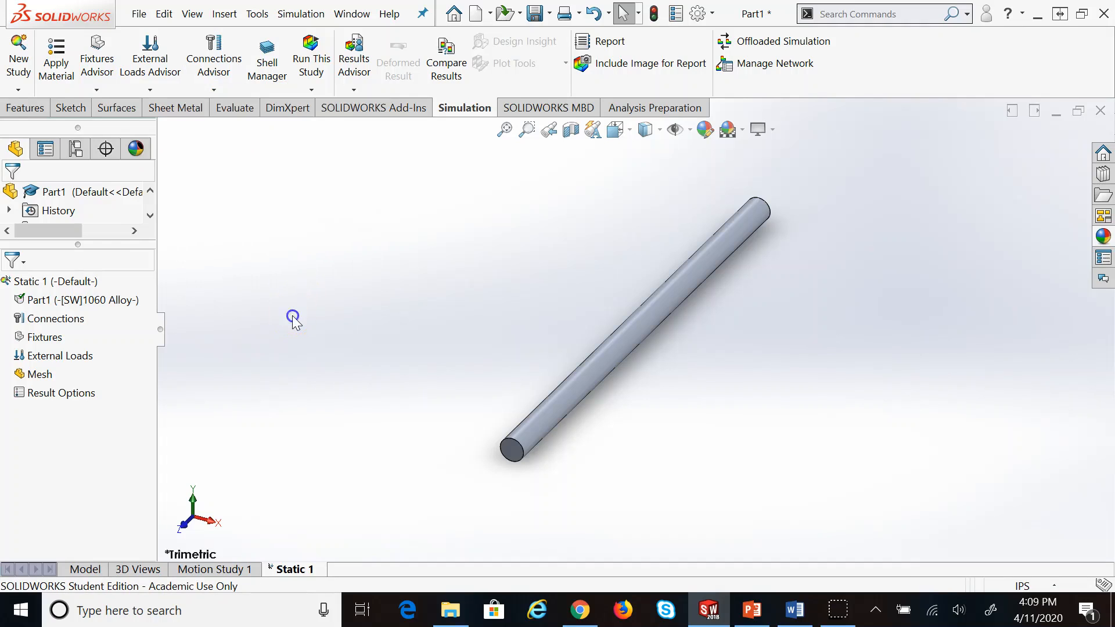
{"action": "left_click", "coordinate": [96, 91]}
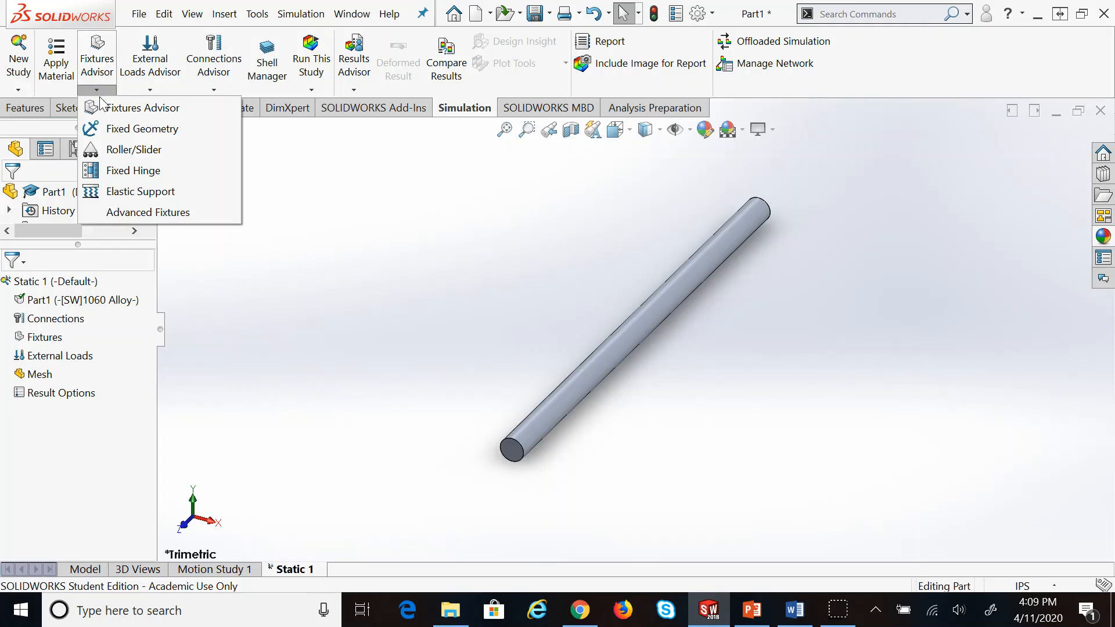
{"action": "left_click", "coordinate": [174, 139]}
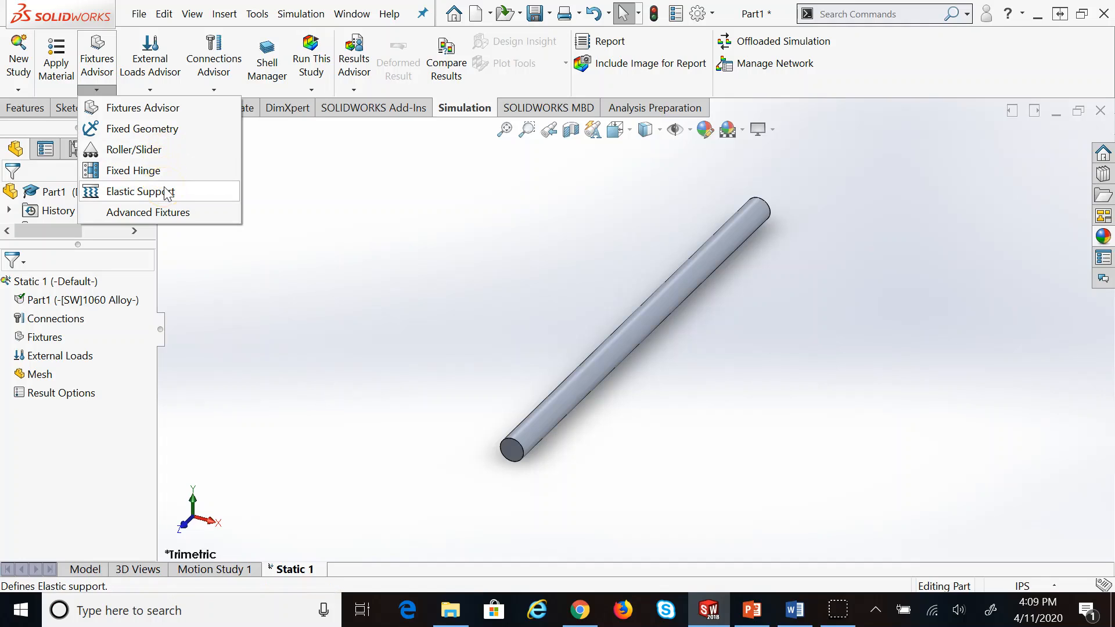
Hold the rod's end face with a Fixed Geometry fixture, then rotate the view to check it
{"action": "left_click", "coordinate": [172, 131]}
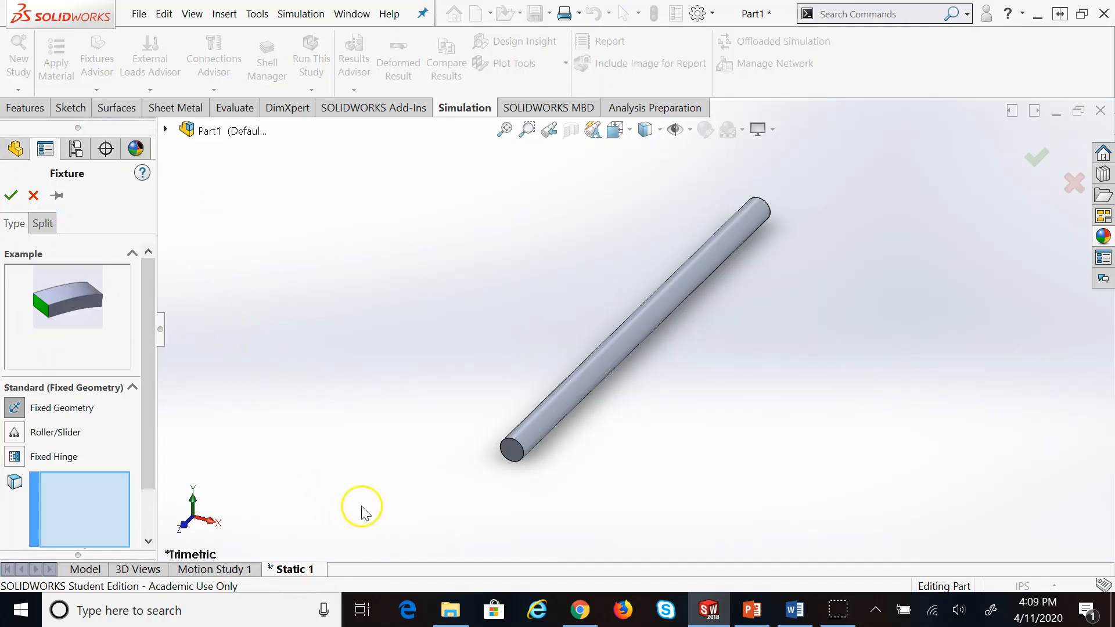
{"action": "left_click", "coordinate": [510, 452]}
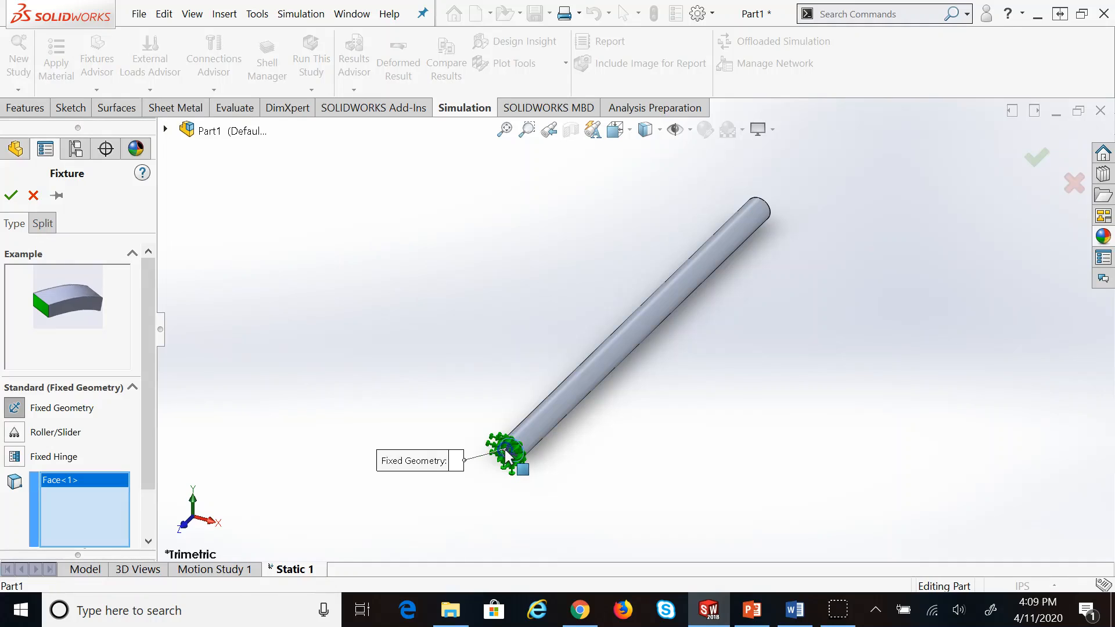
{"action": "scroll", "coordinate": [152, 381], "scroll_direction": "down", "scroll_amount": 2}
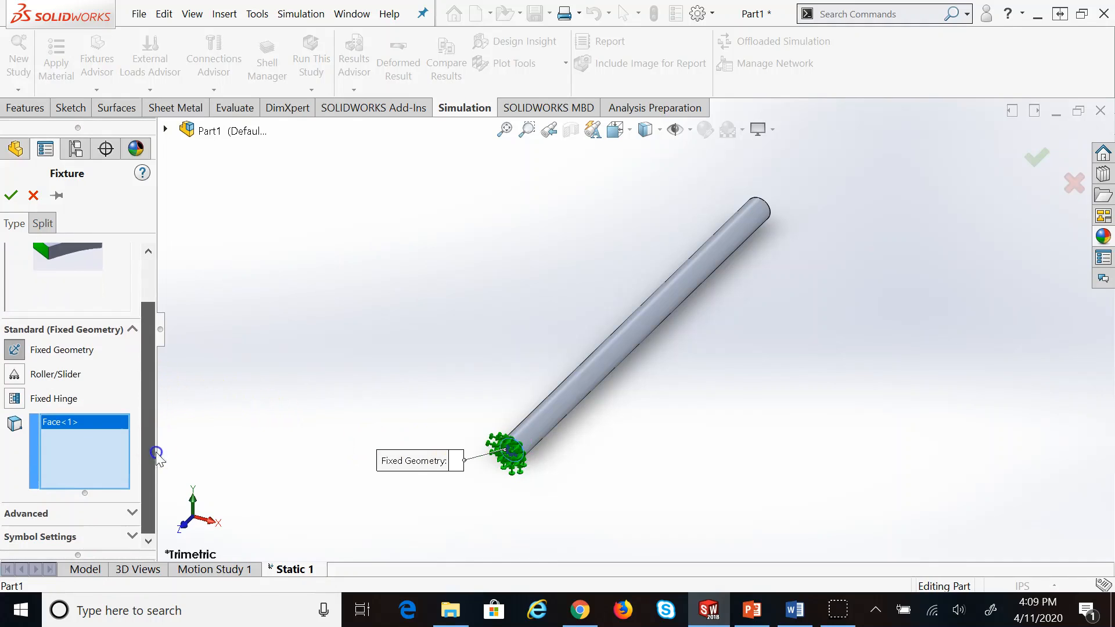
{"action": "left_click", "coordinate": [10, 196]}
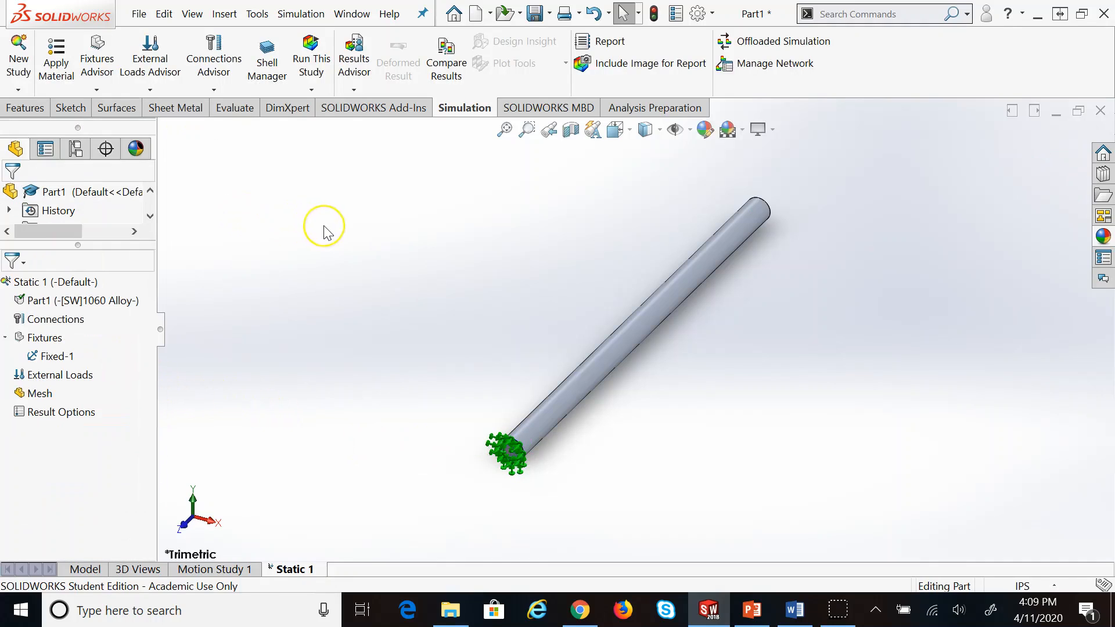
{"action": "scroll", "coordinate": [530, 493], "scroll_direction": "down", "scroll_amount": 5}
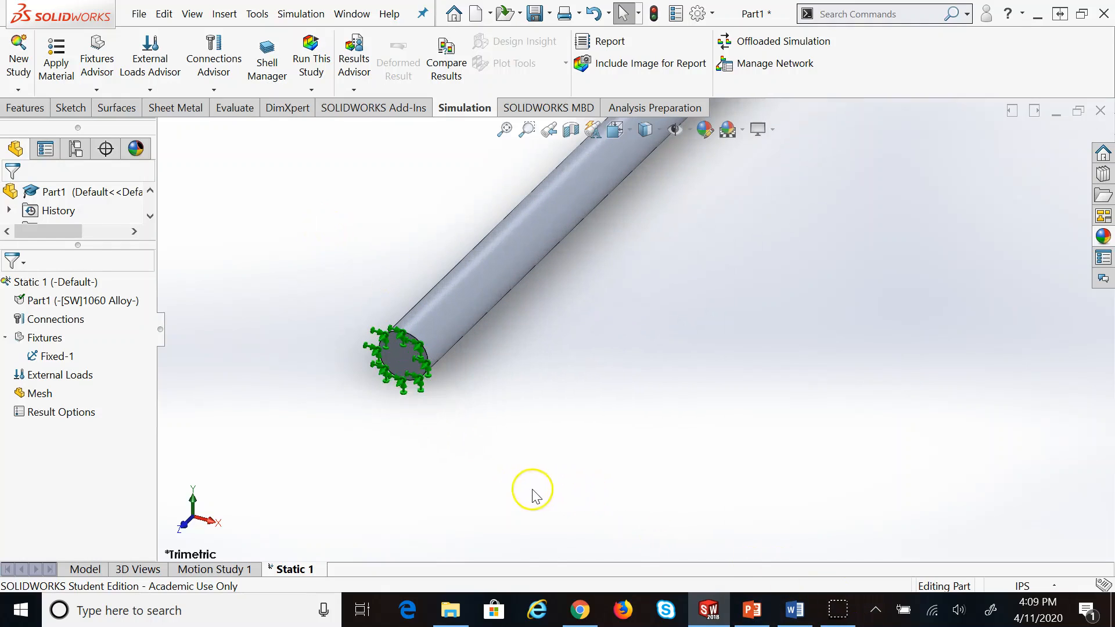
{"action": "scroll", "coordinate": [424, 296], "scroll_direction": "down", "scroll_amount": 2}
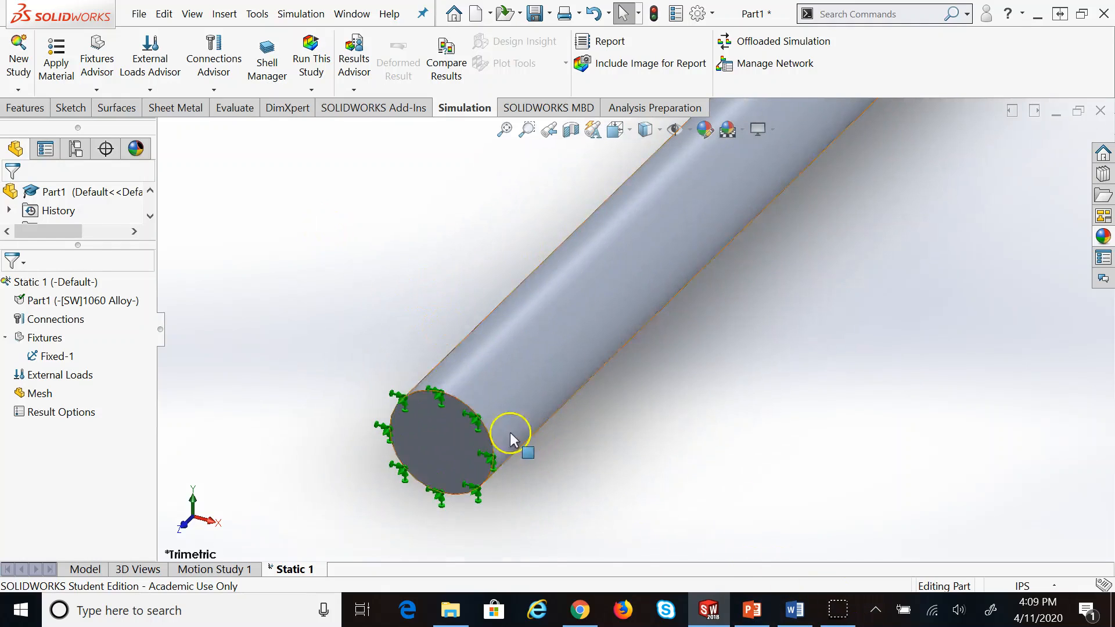
{"action": "scroll", "coordinate": [555, 355], "scroll_direction": "up", "scroll_amount": 5}
{"action": "middle_click_drag", "start_coordinate": [548, 345], "coordinate": [457, 292]}
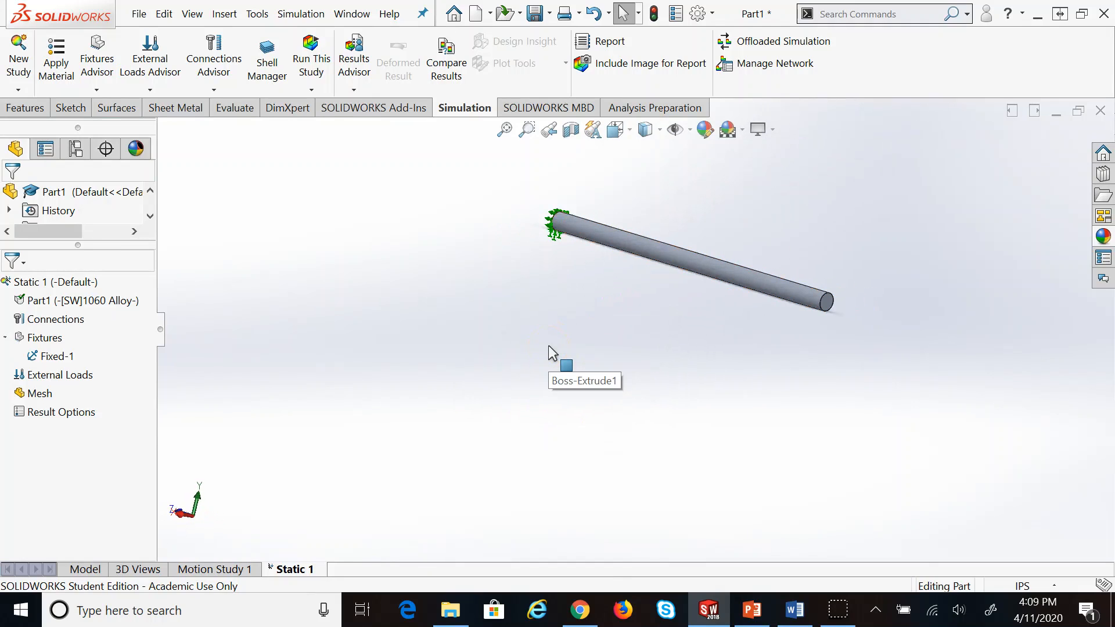
{"action": "scroll", "coordinate": [979, 209], "scroll_direction": "down", "scroll_amount": 3}
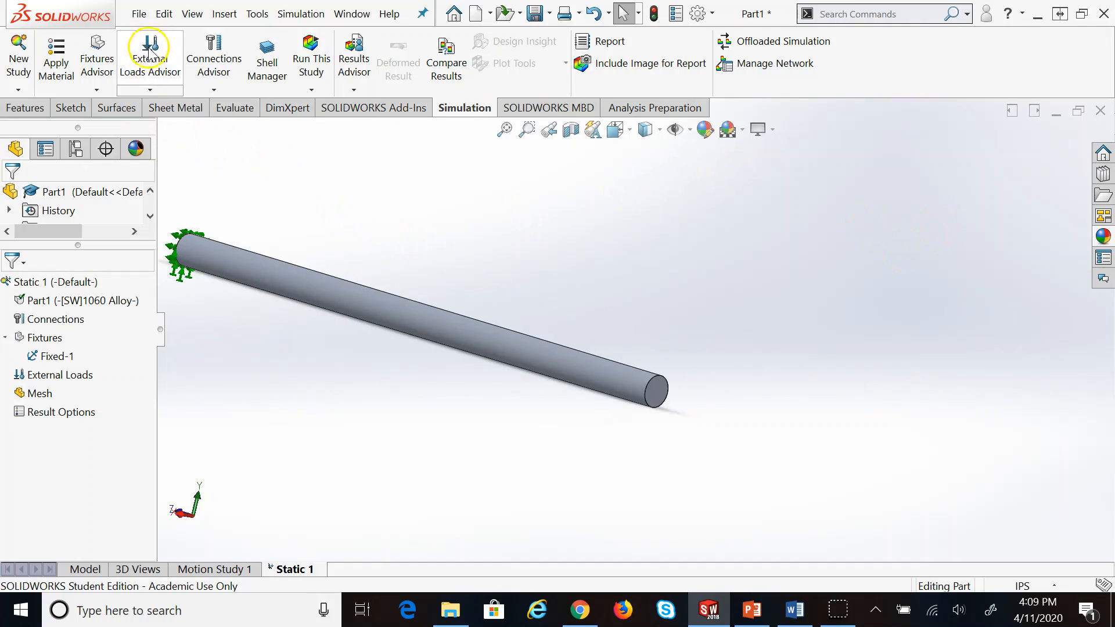
Apply a reversed 10000 lbf force in English (IPS) units to the rod's free end face
{"action": "left_click", "coordinate": [150, 90]}
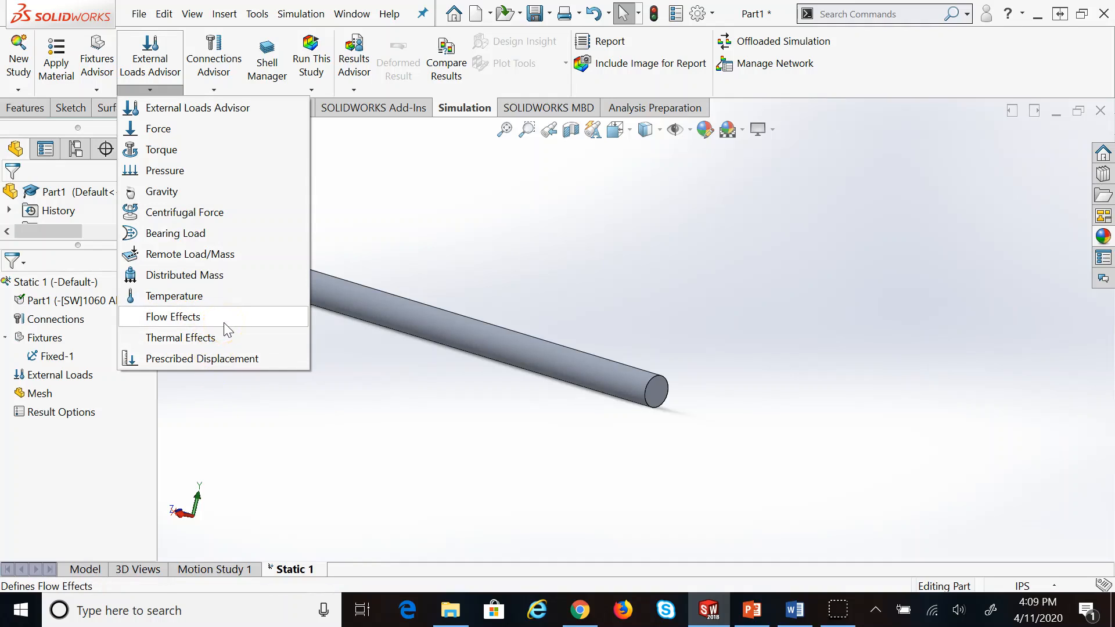
{"action": "left_click", "coordinate": [178, 137]}
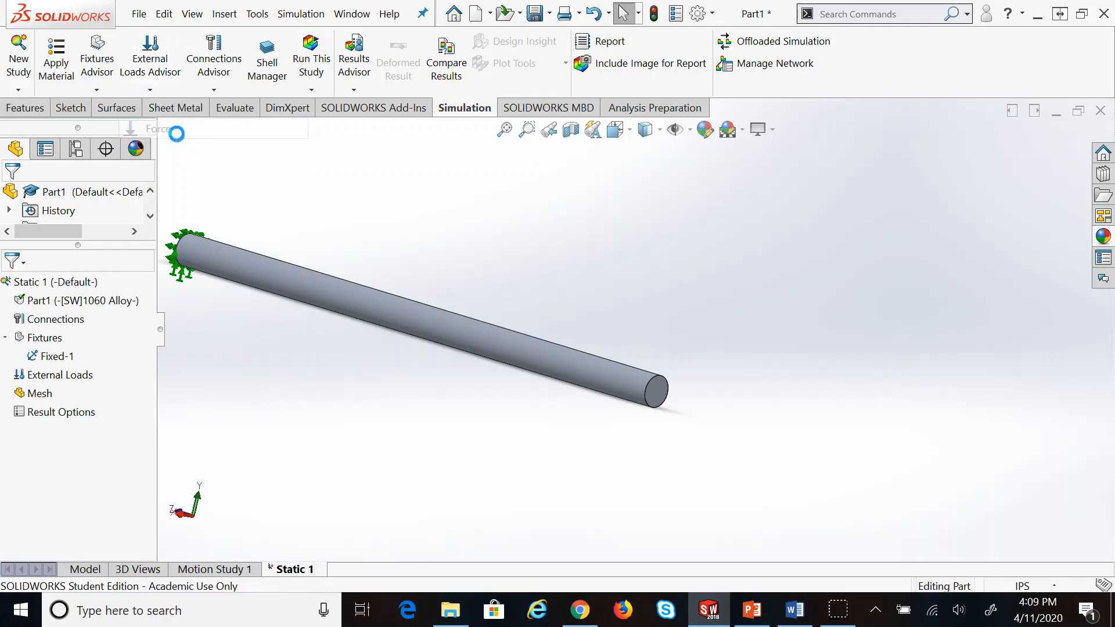
{"action": "left_click", "coordinate": [658, 388]}
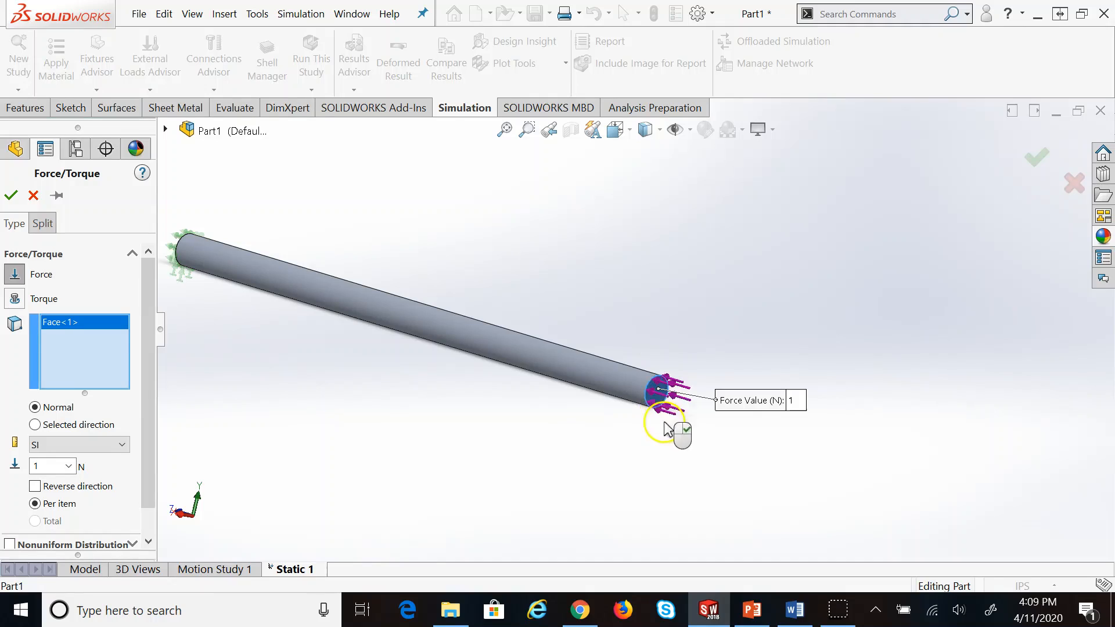
{"action": "scroll", "coordinate": [667, 424], "scroll_direction": "down", "scroll_amount": 4}
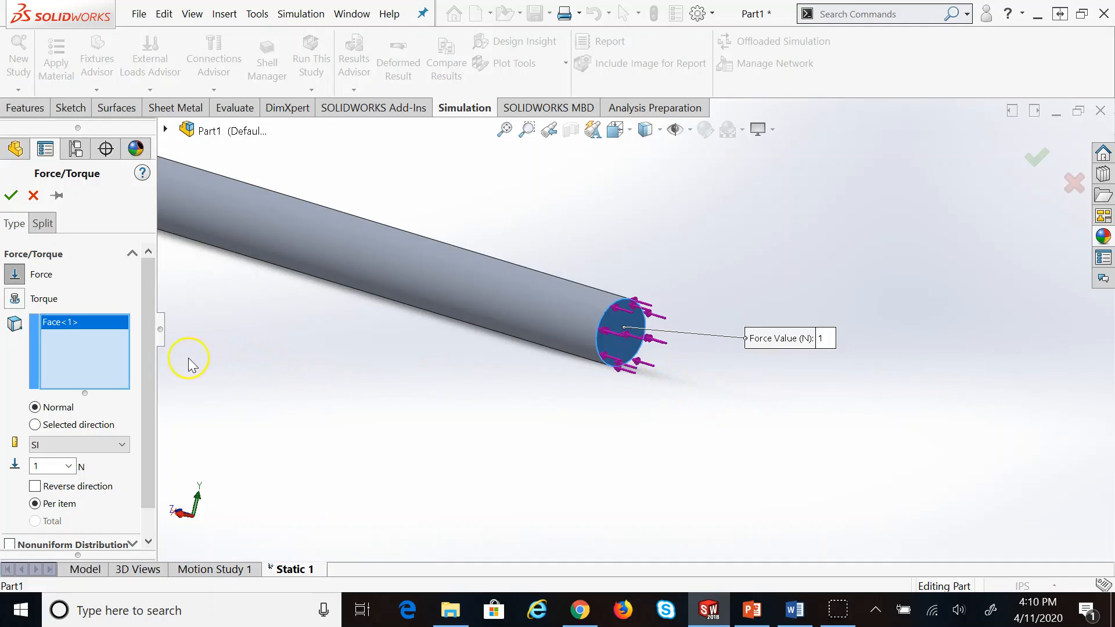
{"action": "left_click_drag", "start_coordinate": [150, 349], "coordinate": [153, 415]}
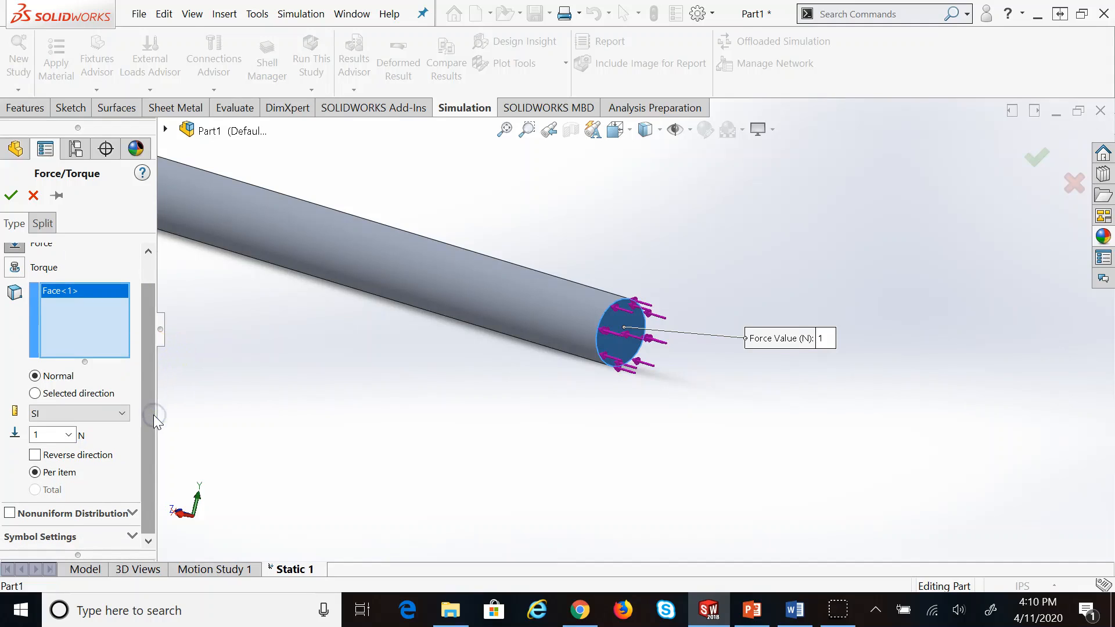
{"action": "left_click", "coordinate": [35, 457]}
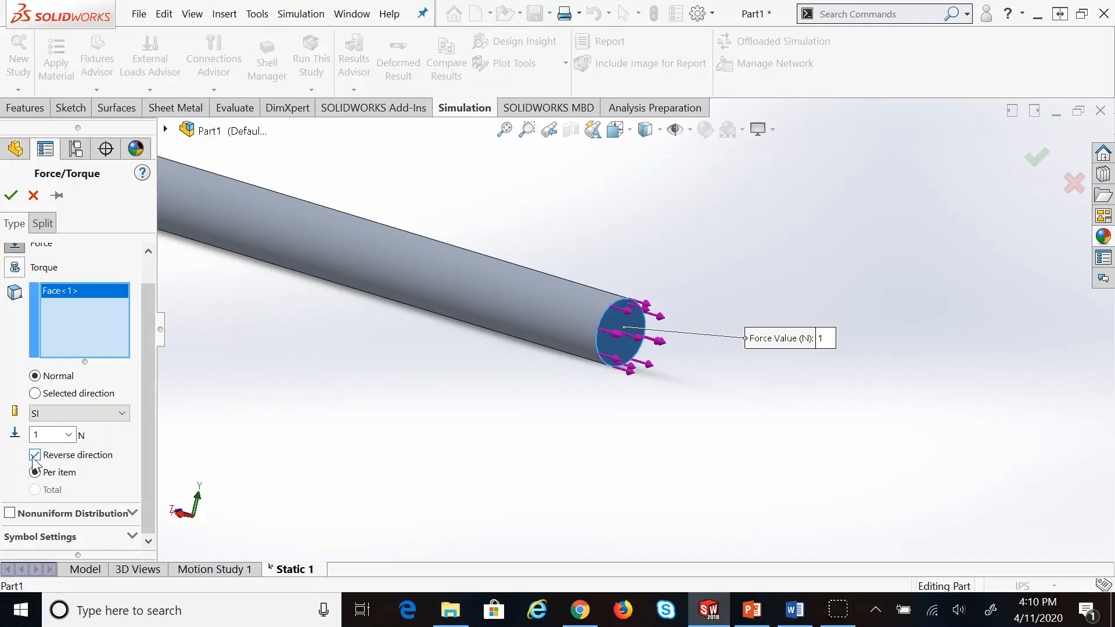
{"action": "left_click", "coordinate": [66, 415]}
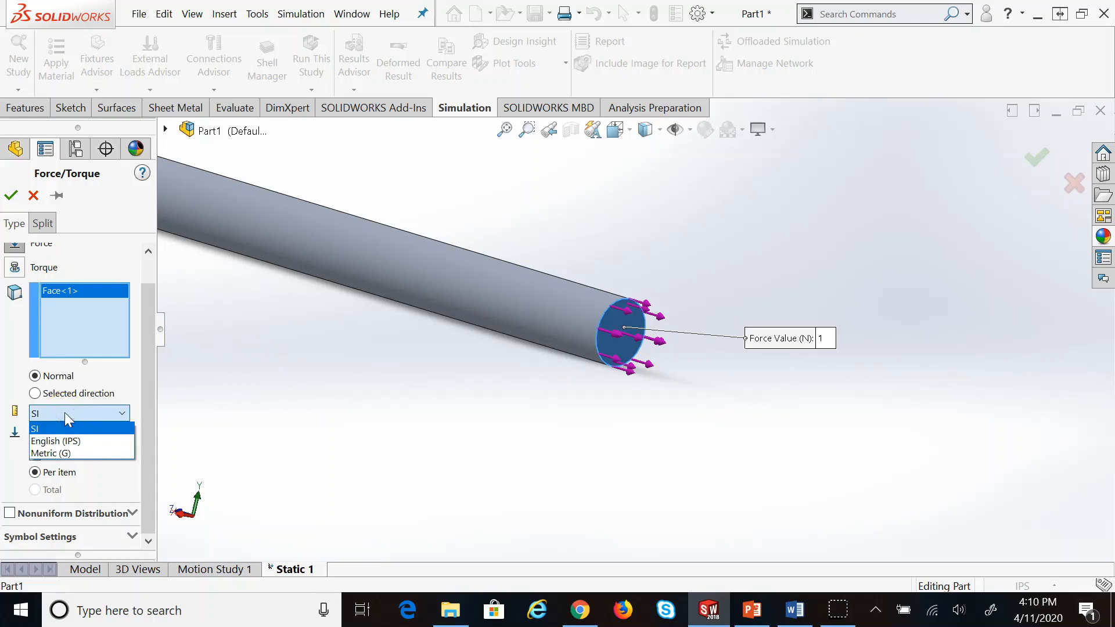
{"action": "left_click", "coordinate": [69, 441]}
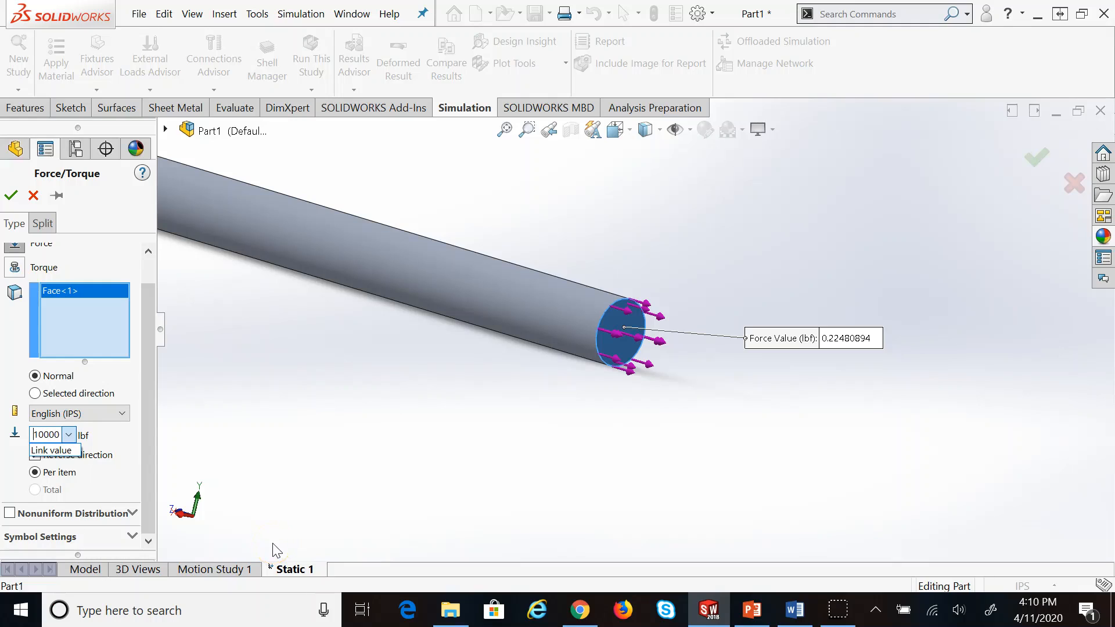
{"action": "left_click", "coordinate": [10, 195]}
{"action": "scroll", "coordinate": [621, 390], "scroll_direction": "up", "scroll_amount": 5}
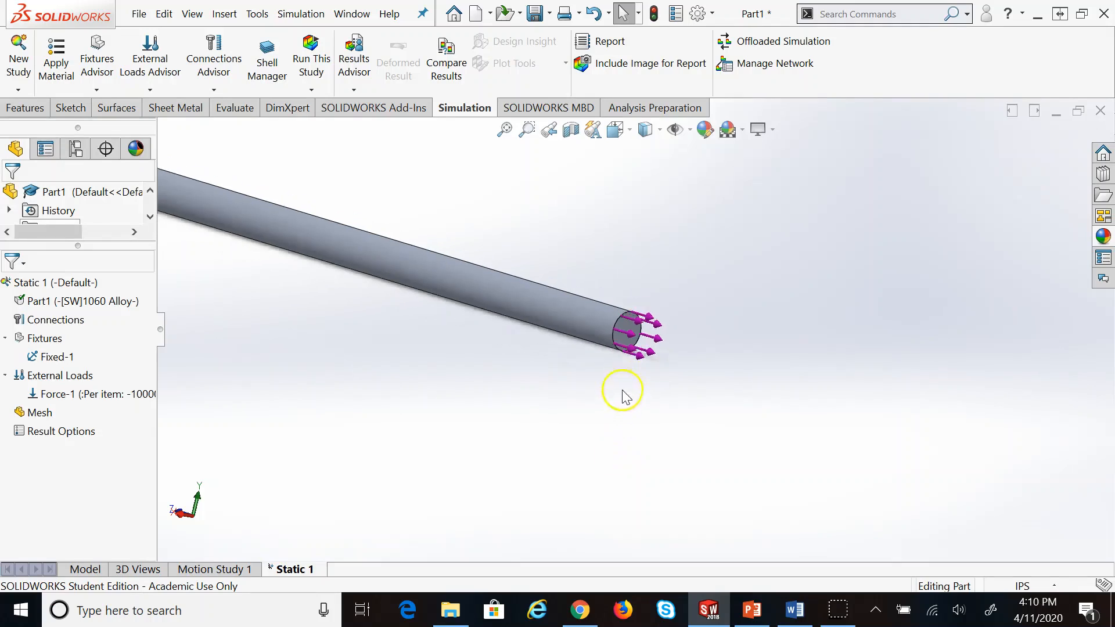
{"action": "scroll", "coordinate": [413, 256], "scroll_direction": "down", "scroll_amount": 3}
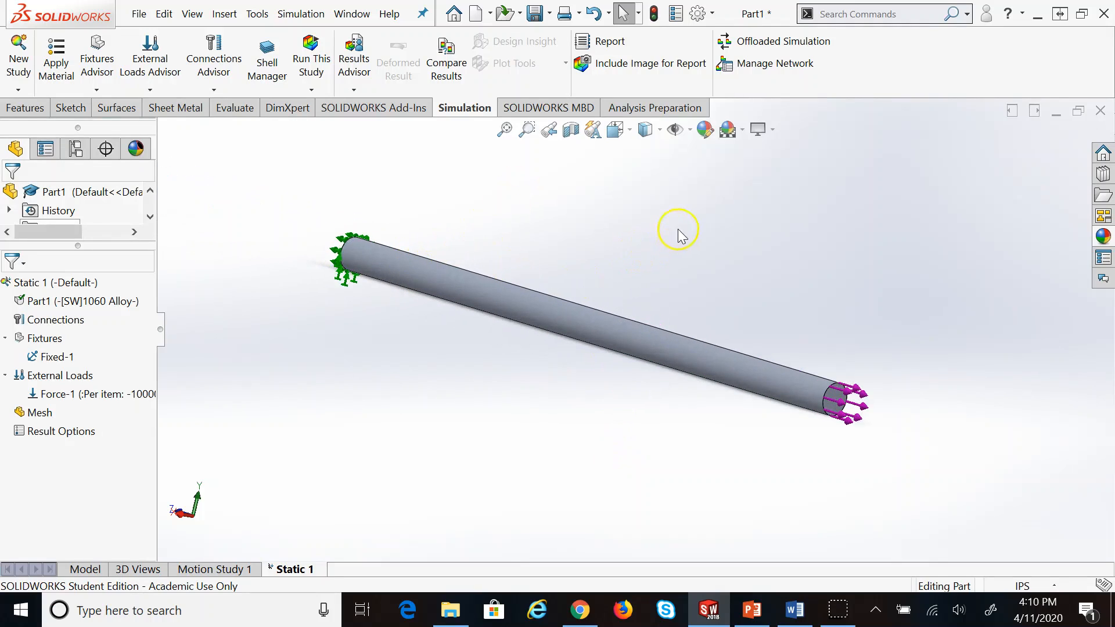
In PowerPoint, go to slide 12 'Static Analysis' and highlight the mesh item's text
{"action": "left_click", "coordinate": [752, 610]}
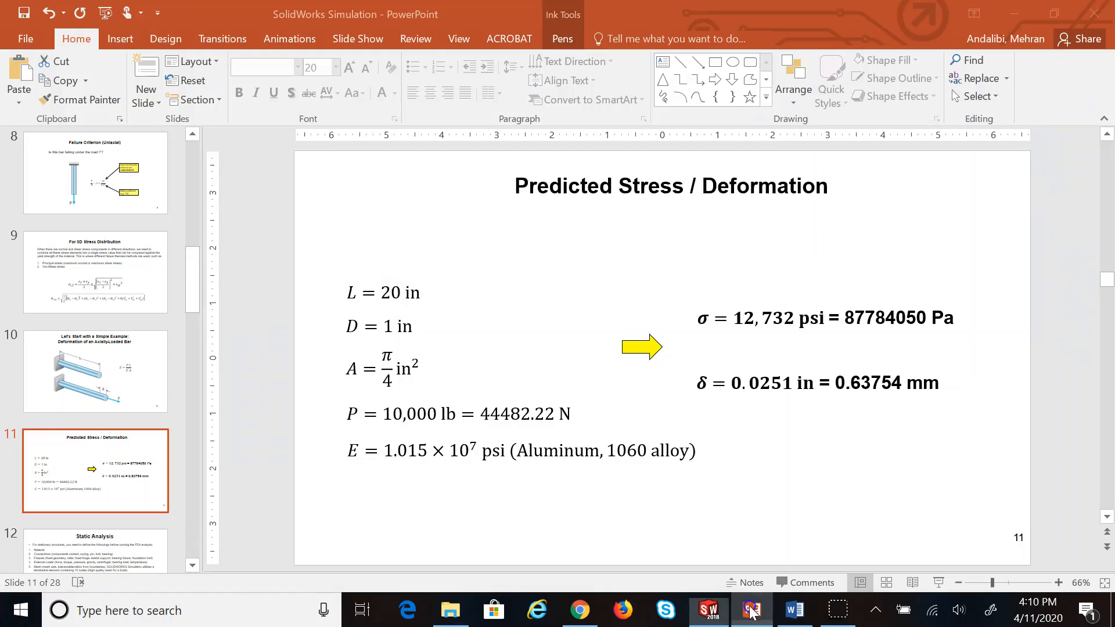
{"action": "left_click", "coordinate": [122, 555]}
{"action": "scroll", "coordinate": [116, 525], "scroll_direction": "down", "scroll_amount": 3}
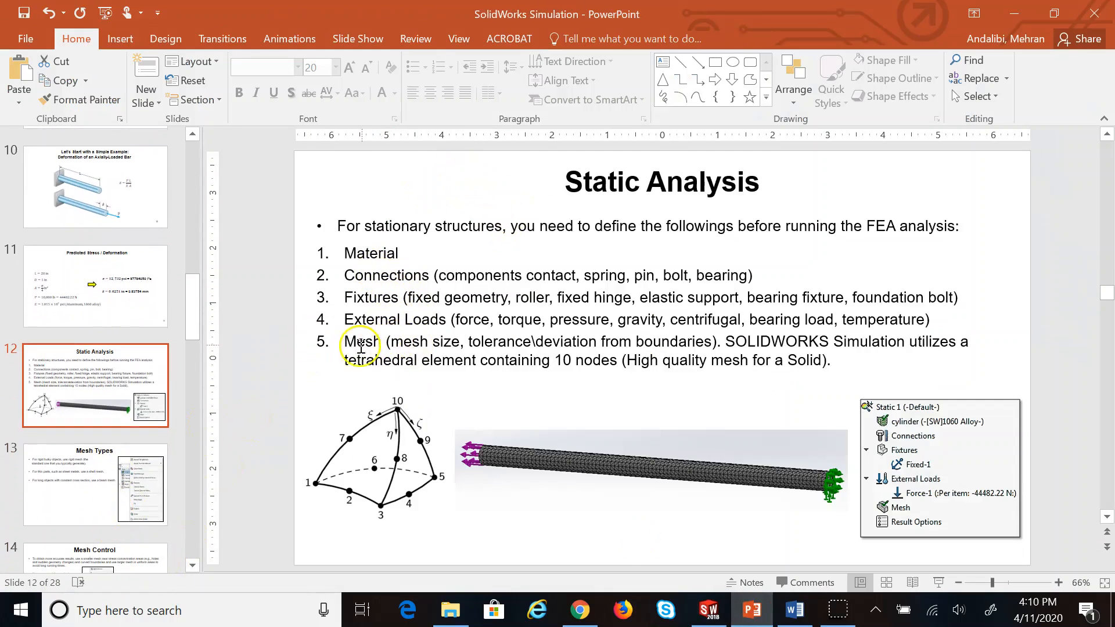
{"action": "left_click_drag", "start_coordinate": [345, 342], "coordinate": [466, 364]}
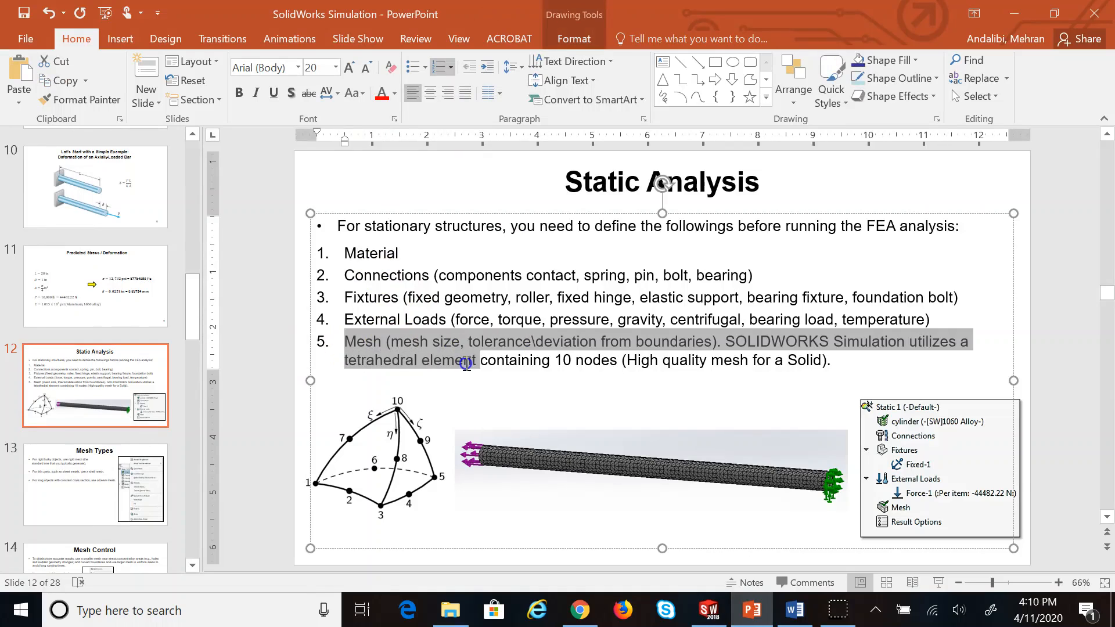
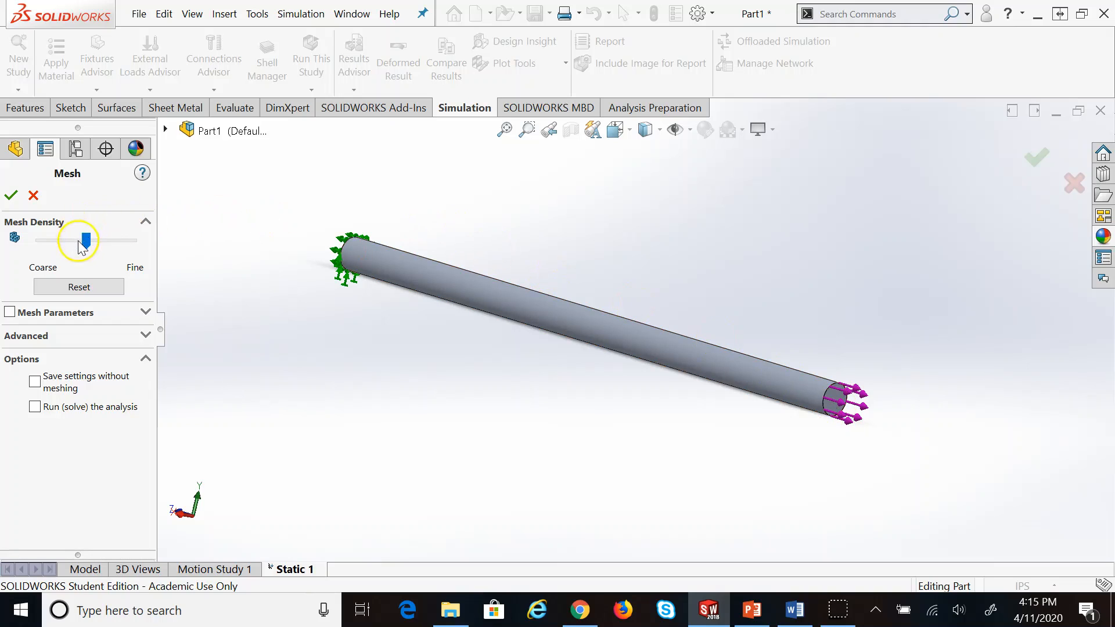
Mesh the rod with the density slider set toward Coarse and zoom in to inspect the triangular elements
{"action": "left_click_drag", "start_coordinate": [86, 240], "coordinate": [44, 243]}
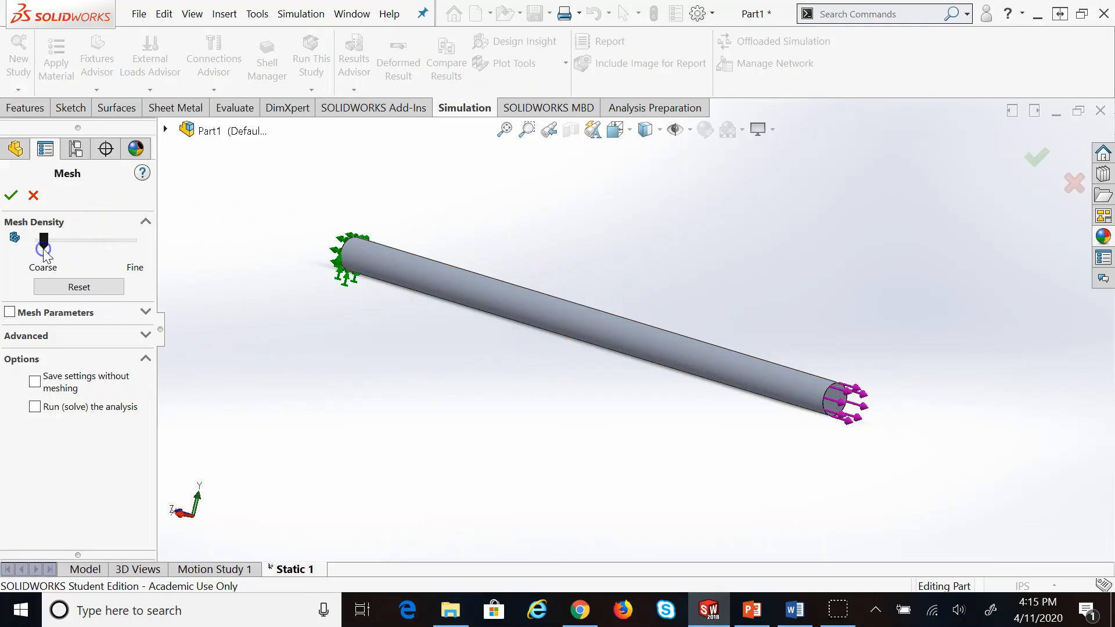
{"action": "left_click", "coordinate": [16, 200]}
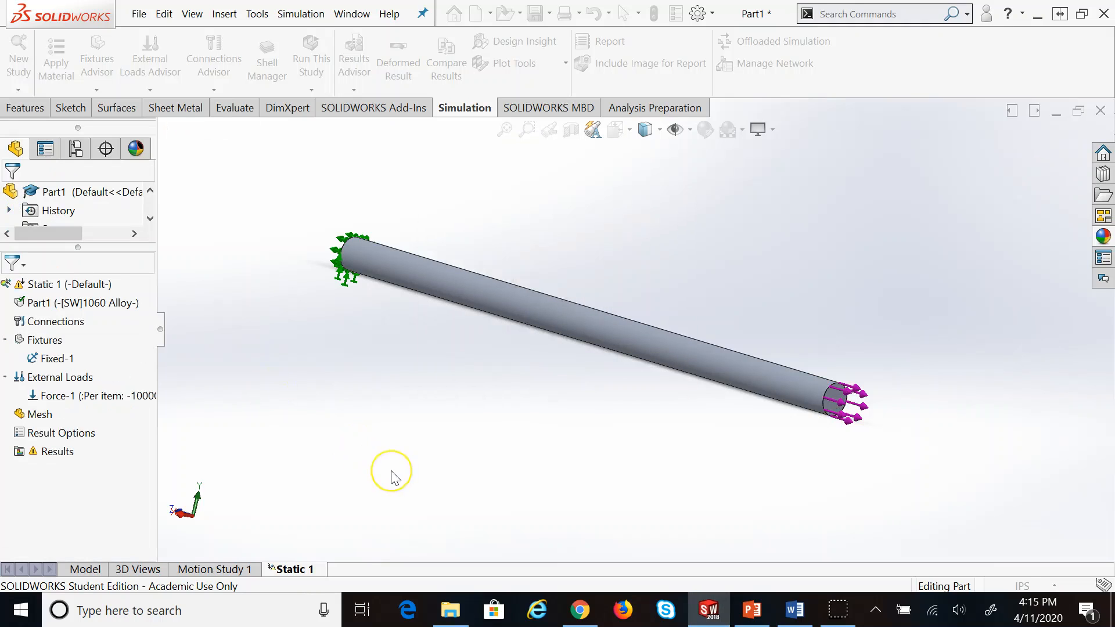
{"action": "scroll", "coordinate": [833, 437], "scroll_direction": "down", "scroll_amount": 6}
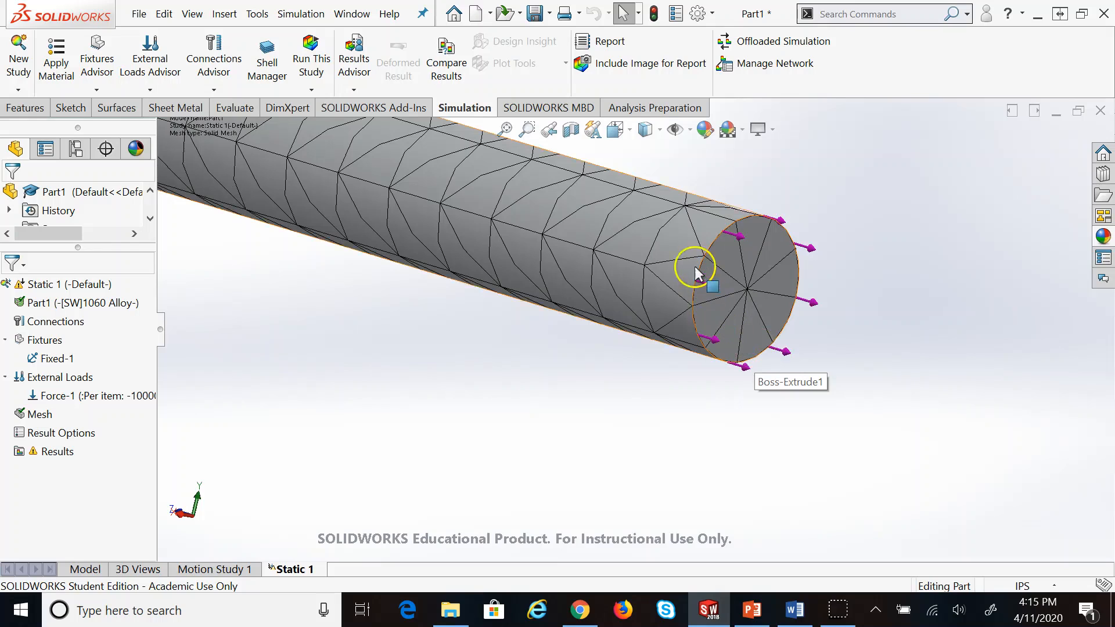
{"action": "scroll", "coordinate": [695, 266], "scroll_direction": "up", "scroll_amount": 2}
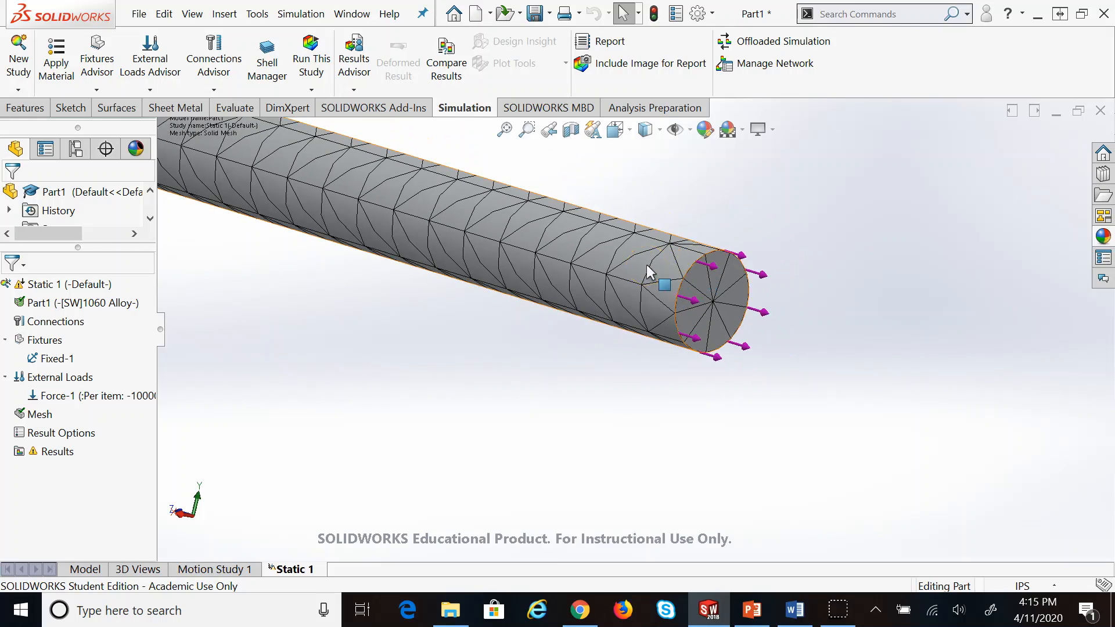
{"action": "scroll", "coordinate": [649, 272], "scroll_direction": "down", "scroll_amount": 2}
{"action": "scroll", "coordinate": [863, 430], "scroll_direction": "down", "scroll_amount": 4}
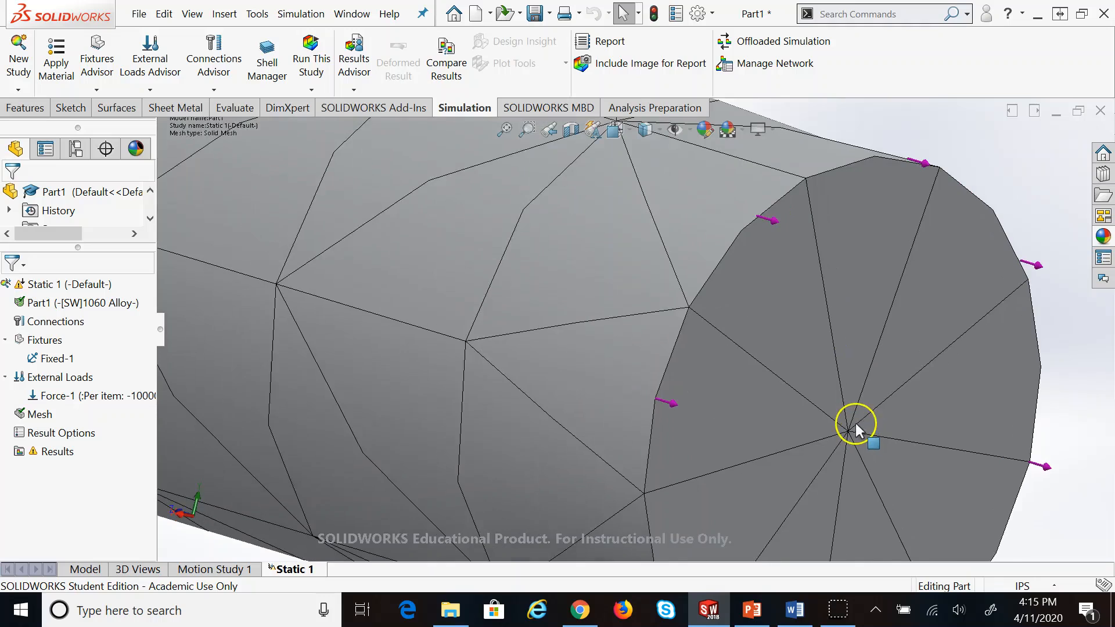
{"action": "scroll", "coordinate": [839, 429], "scroll_direction": "up", "scroll_amount": 2}
{"action": "scroll", "coordinate": [698, 426], "scroll_direction": "down", "scroll_amount": 5}
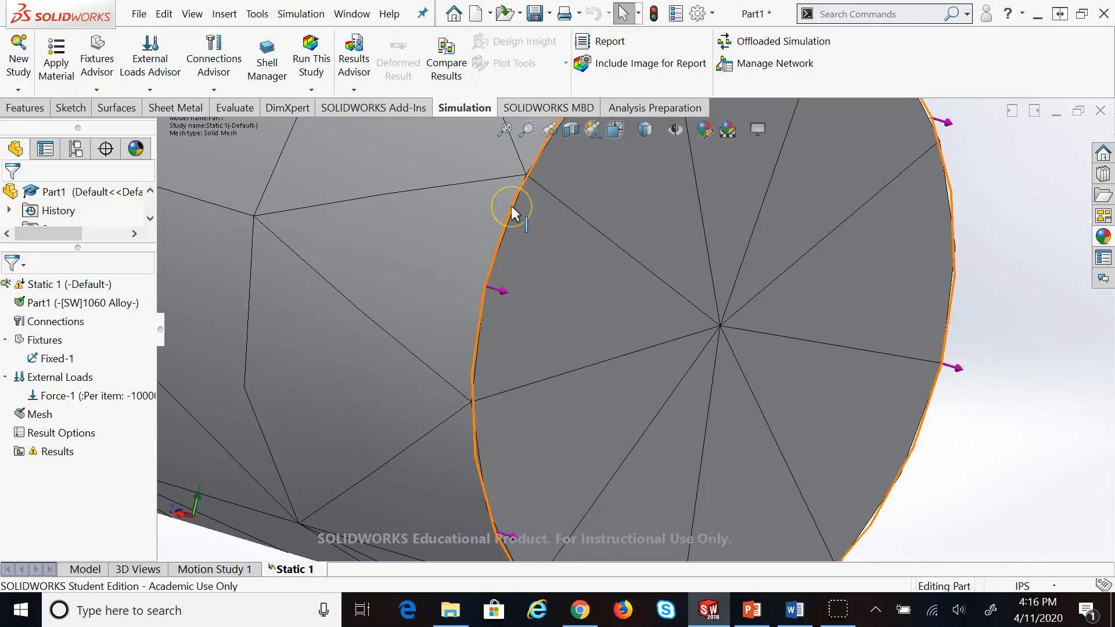
{"action": "scroll", "coordinate": [562, 262], "scroll_direction": "up", "scroll_amount": 3}
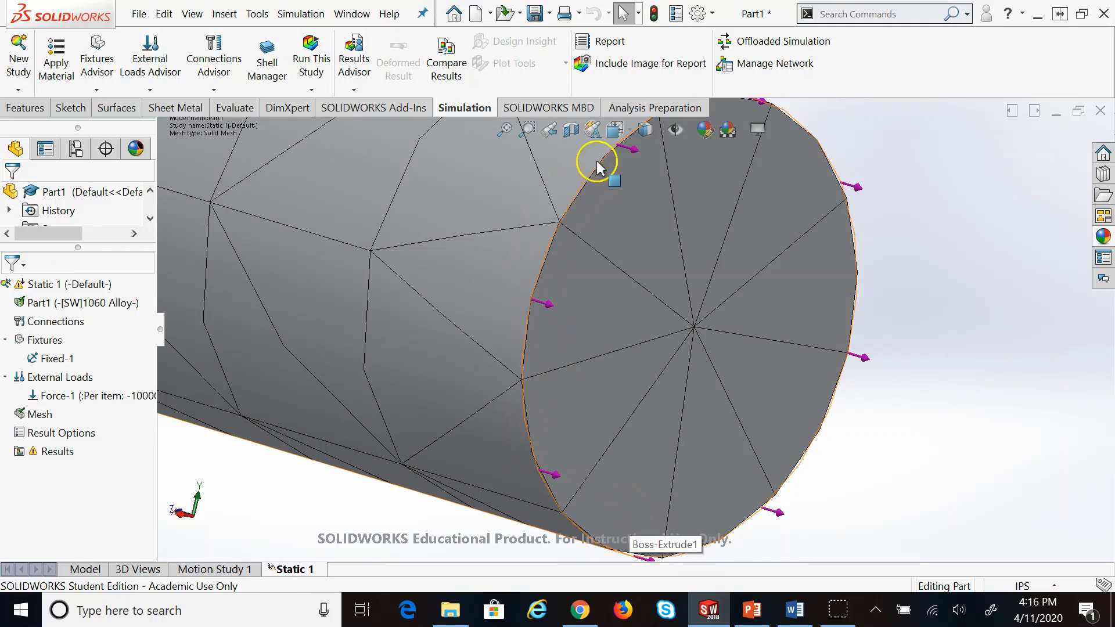
{"action": "scroll", "coordinate": [799, 174], "scroll_direction": "up", "scroll_amount": 1}
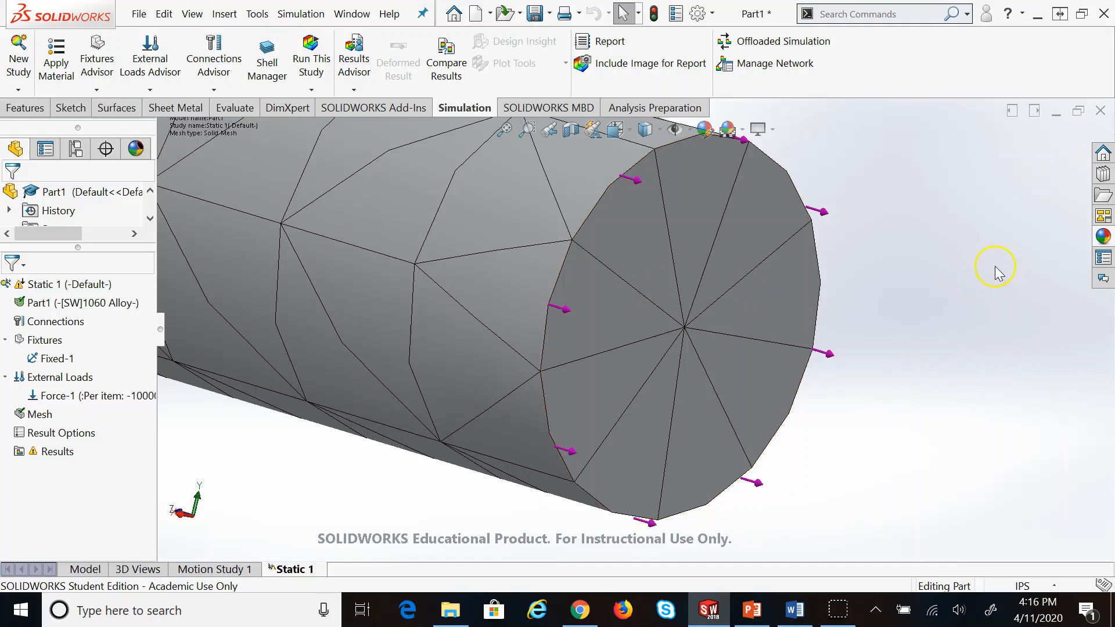
{"action": "scroll", "coordinate": [797, 273], "scroll_direction": "down", "scroll_amount": 5}
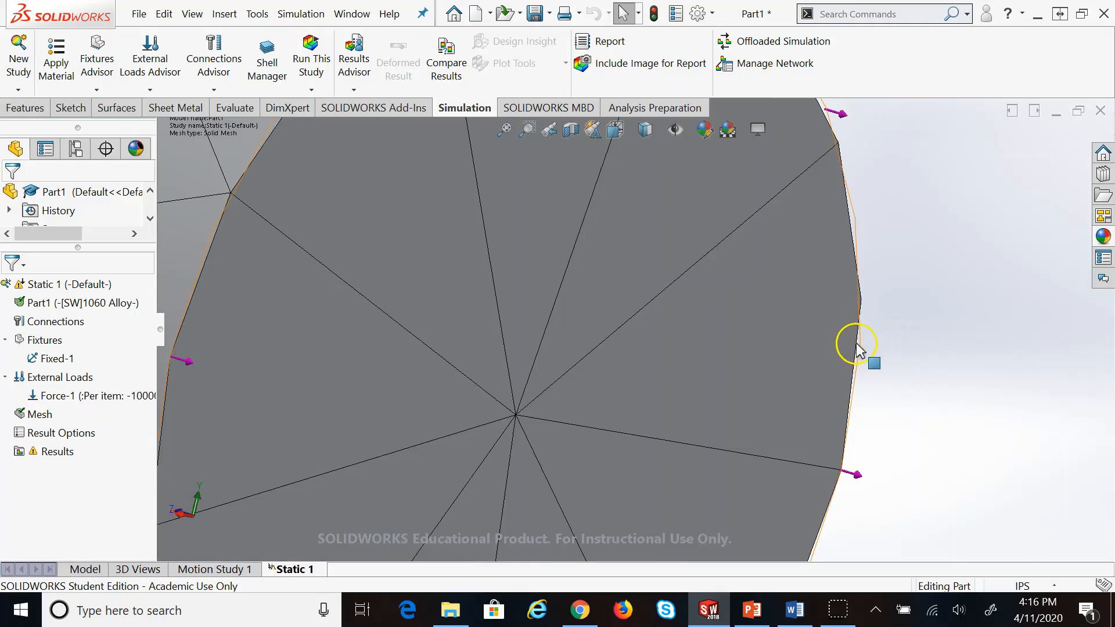
{"action": "scroll", "coordinate": [934, 362], "scroll_direction": "up", "scroll_amount": 6}
{"action": "scroll", "coordinate": [590, 337], "scroll_direction": "up", "scroll_amount": 2}
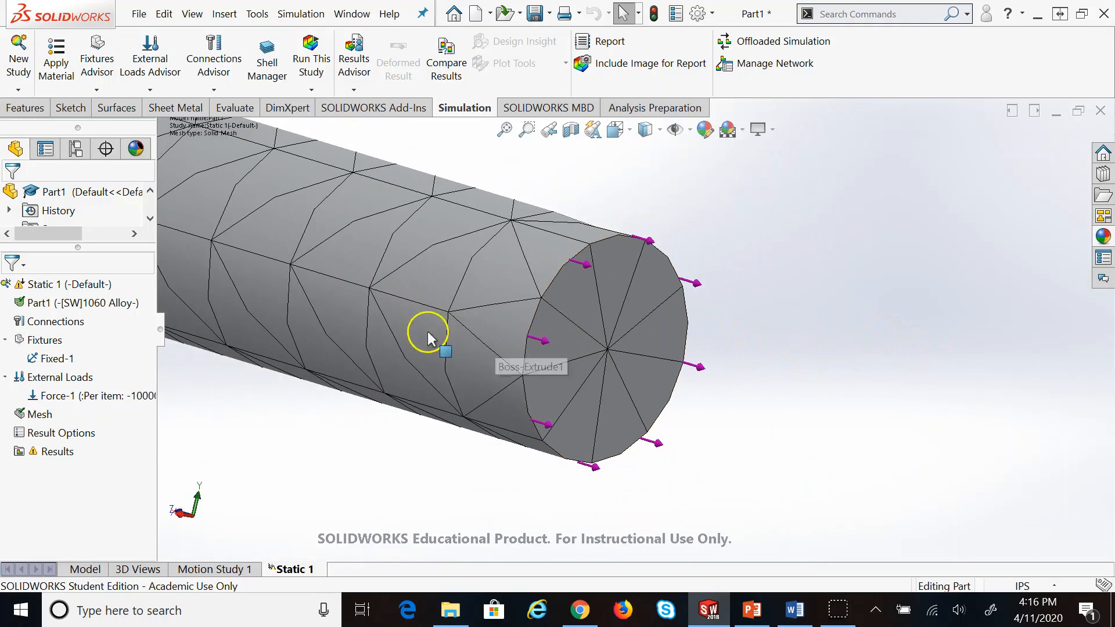
{"action": "scroll", "coordinate": [427, 350], "scroll_direction": "down", "scroll_amount": 1}
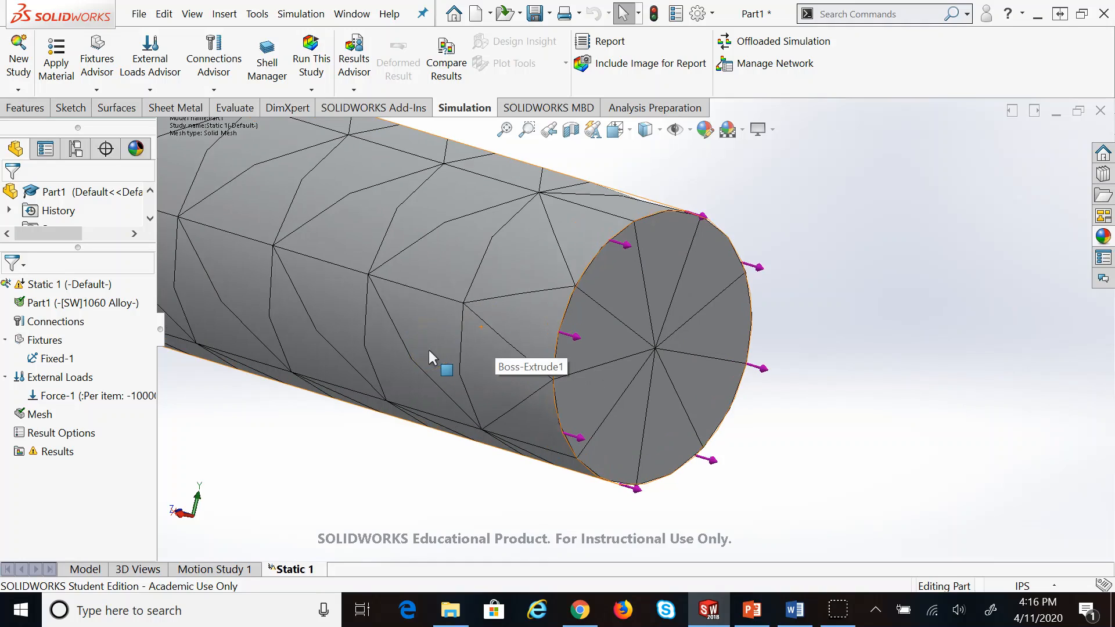
{"action": "scroll", "coordinate": [723, 242], "scroll_direction": "down", "scroll_amount": 1}
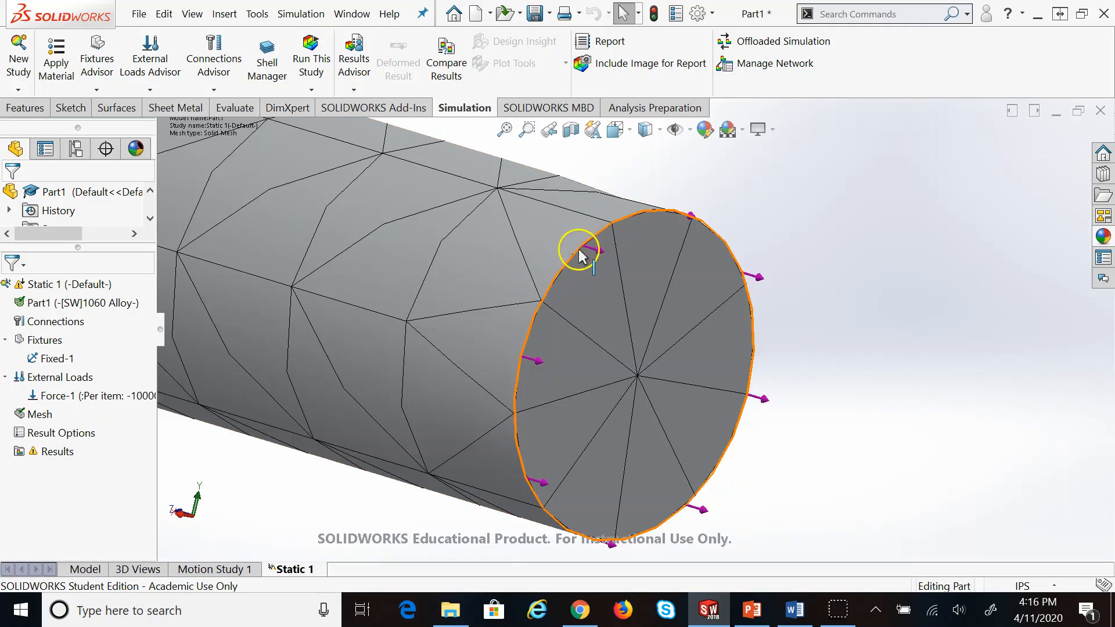
{"action": "scroll", "coordinate": [556, 319], "scroll_direction": "up", "scroll_amount": 6}
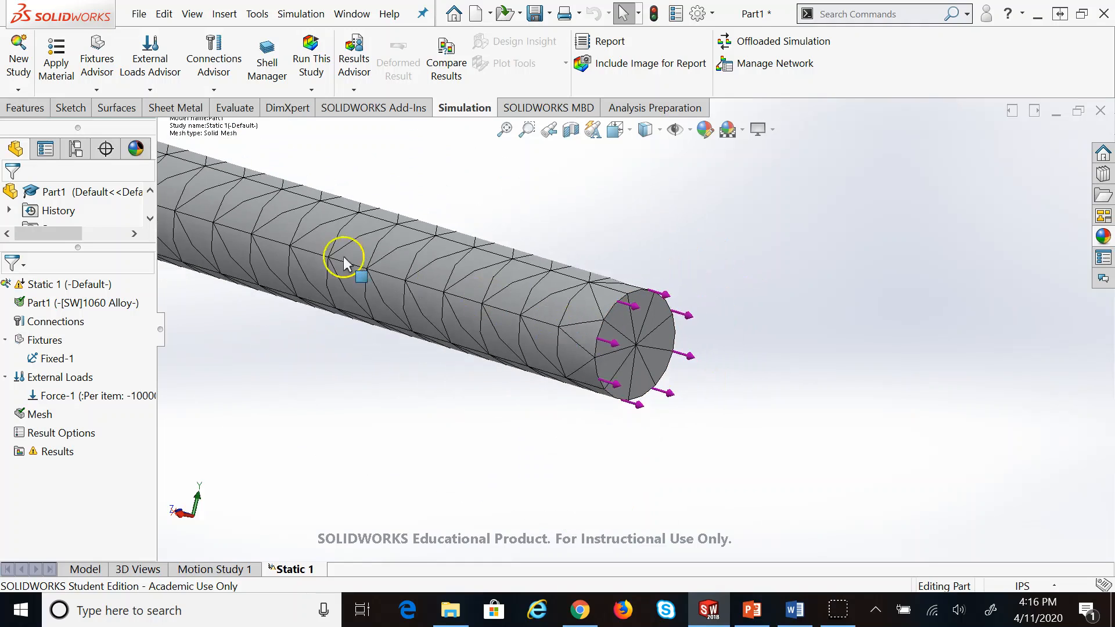
{"action": "scroll", "coordinate": [371, 250], "scroll_direction": "down", "scroll_amount": 5}
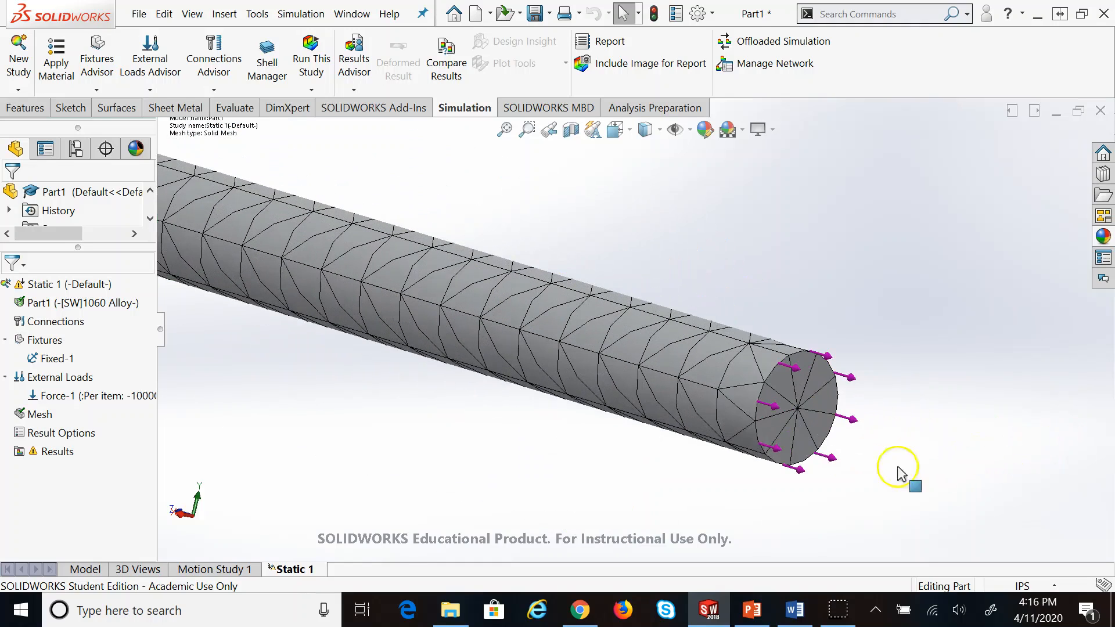
Recreate the mesh with density about two-thirds toward Fine and zoom to check the smaller elements
{"action": "right_click", "coordinate": [47, 414]}
{"action": "left_click", "coordinate": [95, 177]}
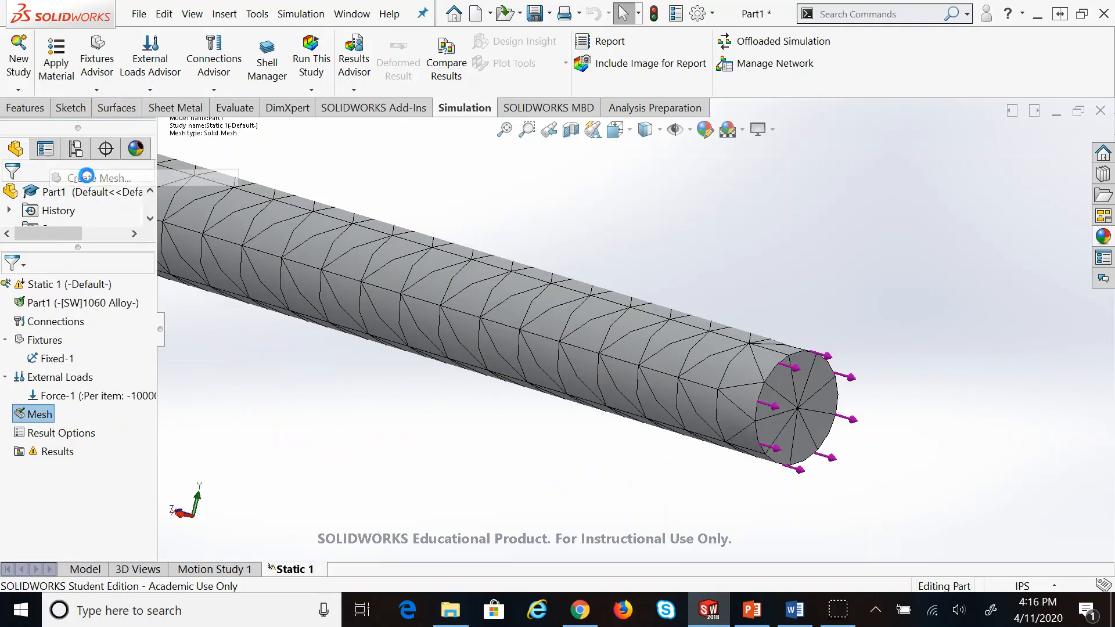
{"action": "left_click", "coordinate": [114, 241]}
{"action": "left_click", "coordinate": [115, 240]}
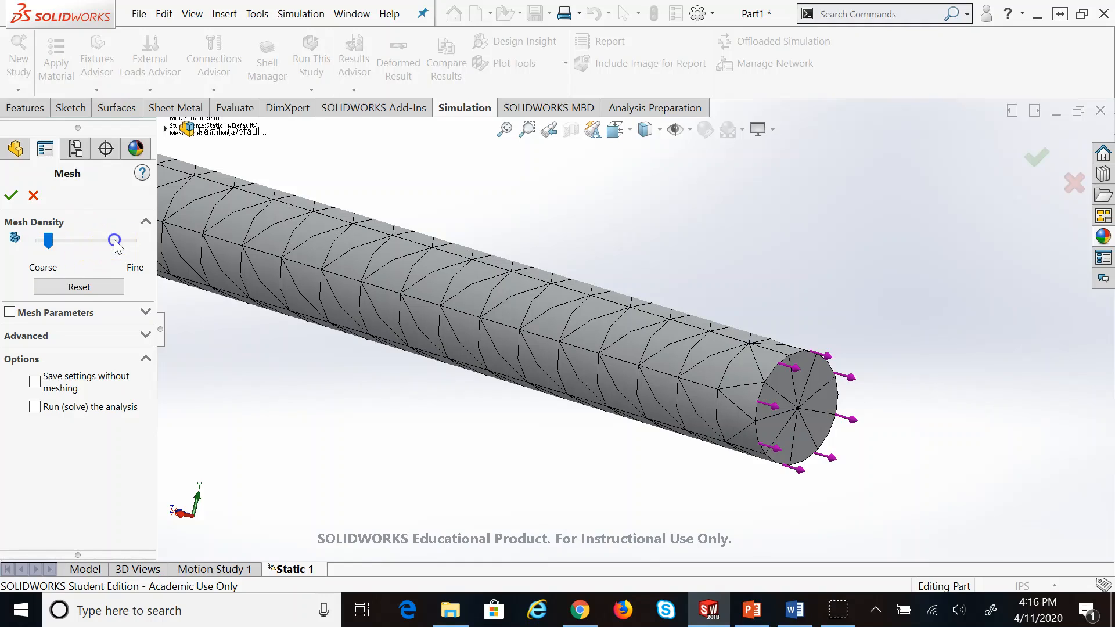
{"action": "left_click_drag", "start_coordinate": [55, 243], "coordinate": [114, 240]}
{"action": "left_click", "coordinate": [10, 195]}
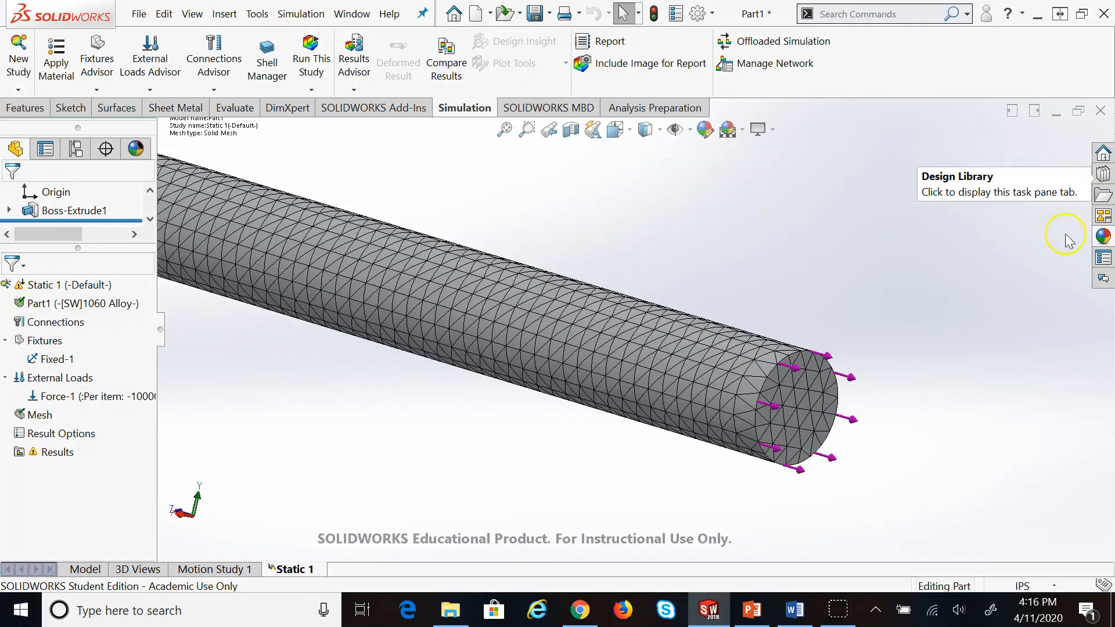
{"action": "scroll", "coordinate": [788, 504], "scroll_direction": "down", "scroll_amount": 5}
{"action": "scroll", "coordinate": [737, 500], "scroll_direction": "up", "scroll_amount": 3}
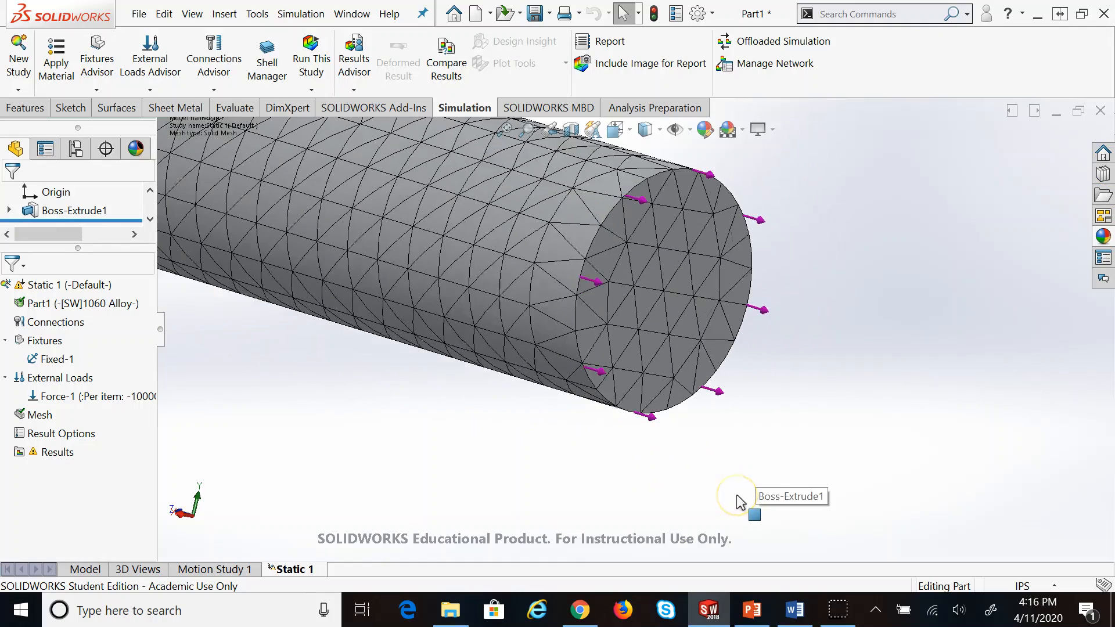
{"action": "scroll", "coordinate": [319, 372], "scroll_direction": "up", "scroll_amount": 5}
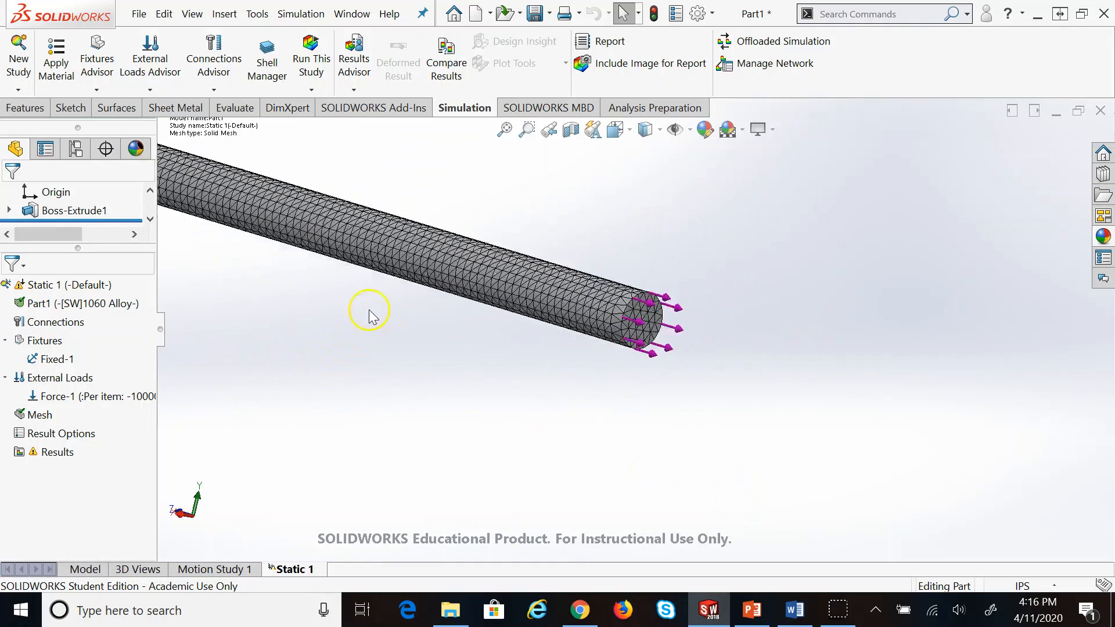
{"action": "scroll", "coordinate": [267, 257], "scroll_direction": "up", "scroll_amount": 3}
{"action": "scroll", "coordinate": [487, 245], "scroll_direction": "down", "scroll_amount": 4}
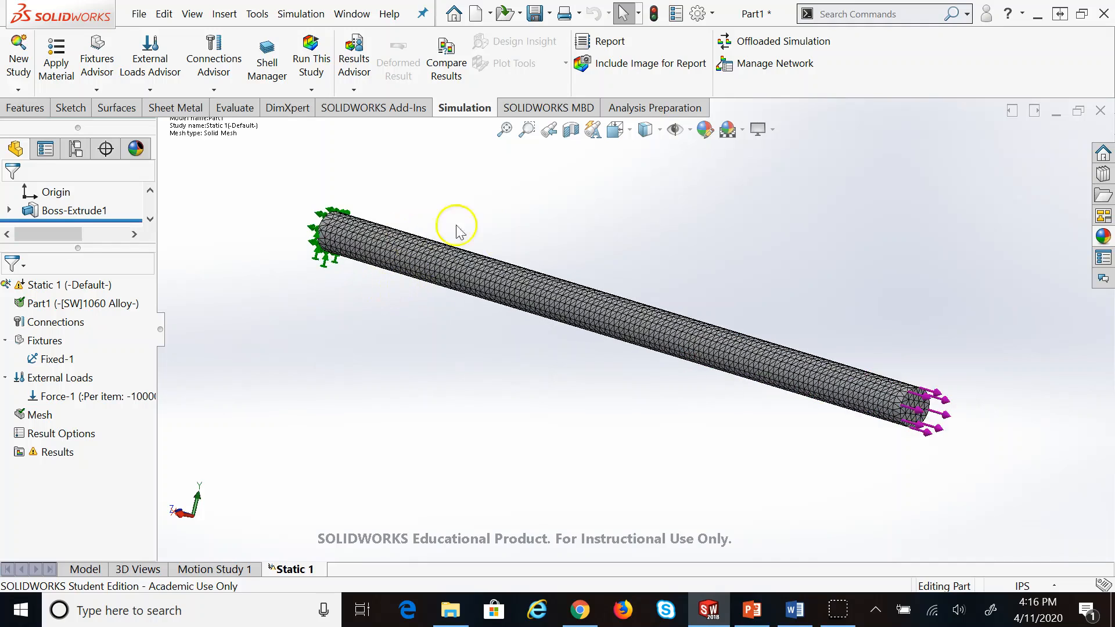
{"action": "scroll", "coordinate": [513, 258], "scroll_direction": "down", "scroll_amount": 1}
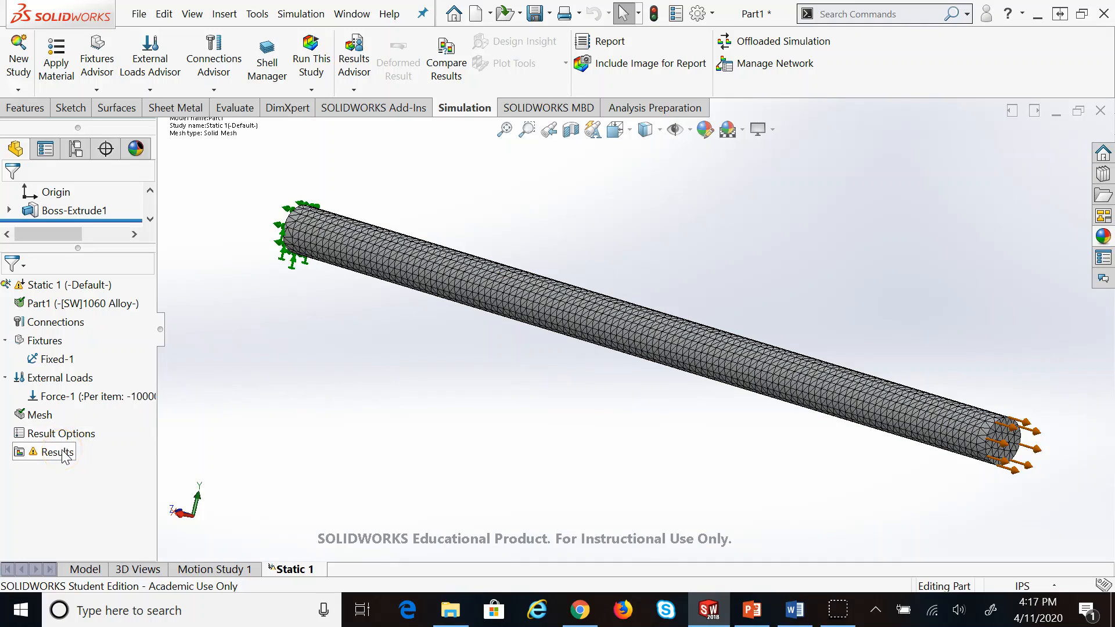
Run Static 1 and dismiss the failed-to-create-temporary-file error
{"action": "left_click", "coordinate": [329, 63]}
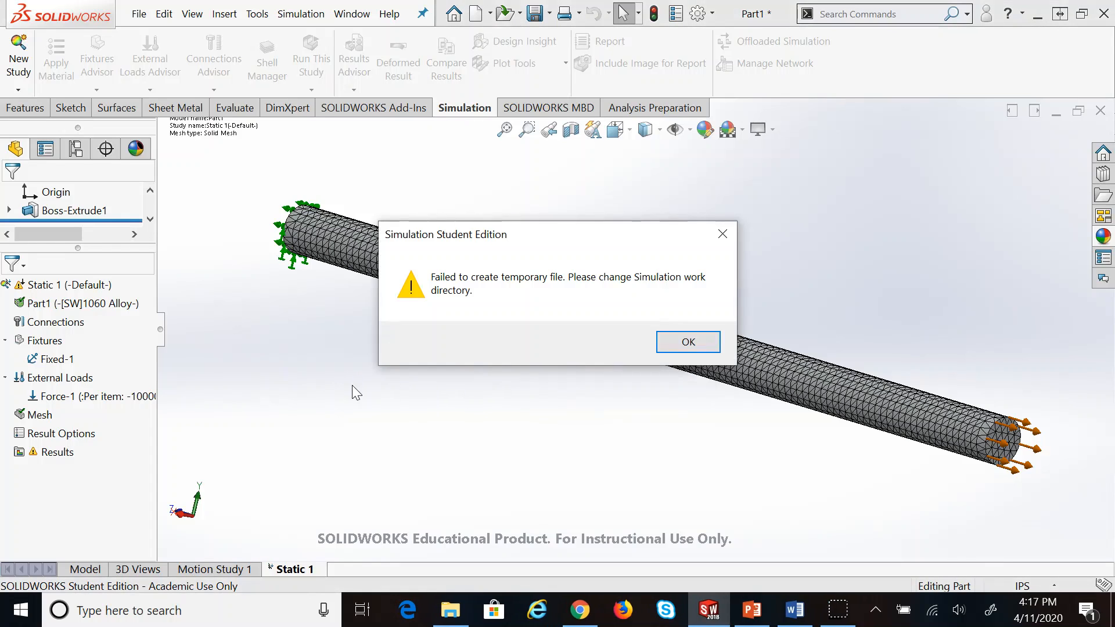
{"action": "left_click", "coordinate": [710, 343]}
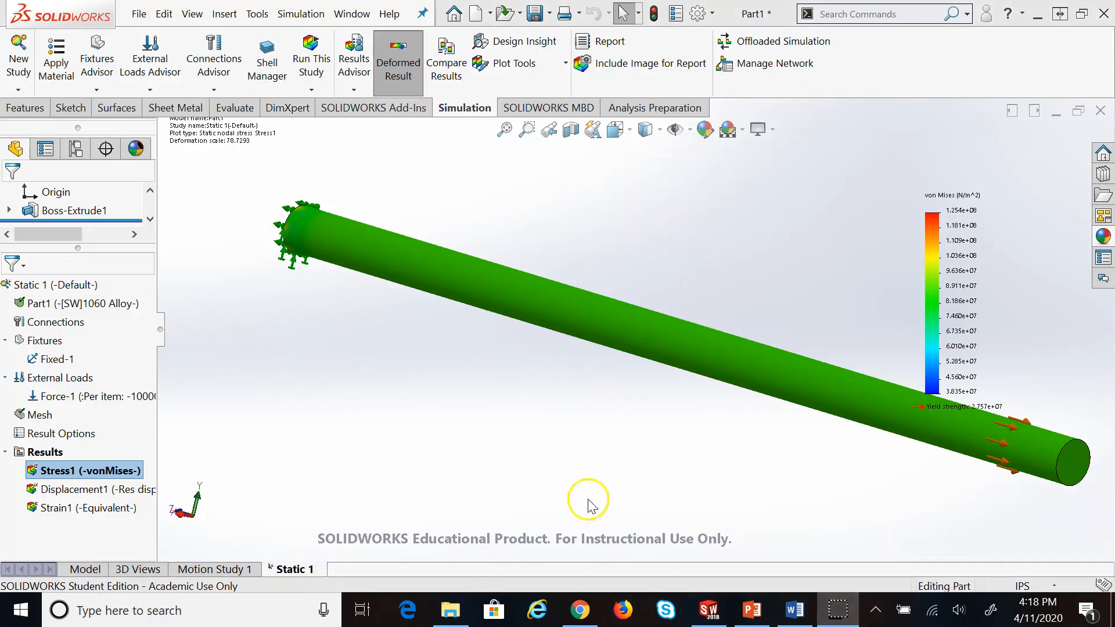
Zoom around the von Mises stress plot and legend, check the beam, then switch to PowerPoint
{"action": "left_click", "coordinate": [544, 457]}
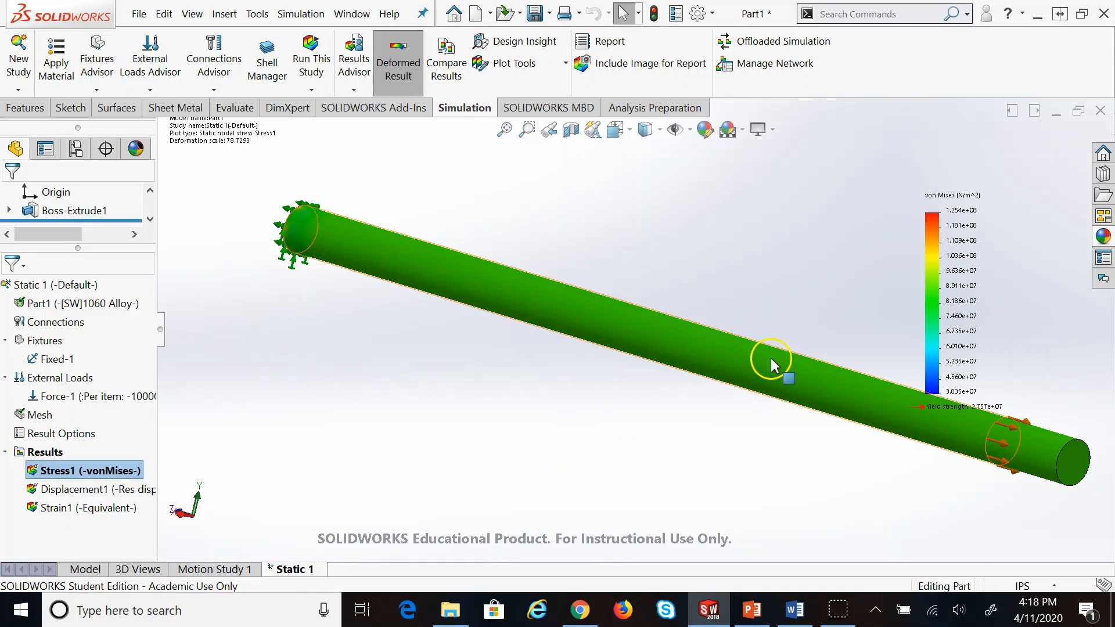
{"action": "scroll", "coordinate": [771, 361], "scroll_direction": "up", "scroll_amount": 1}
{"action": "scroll", "coordinate": [954, 452], "scroll_direction": "down", "scroll_amount": 1}
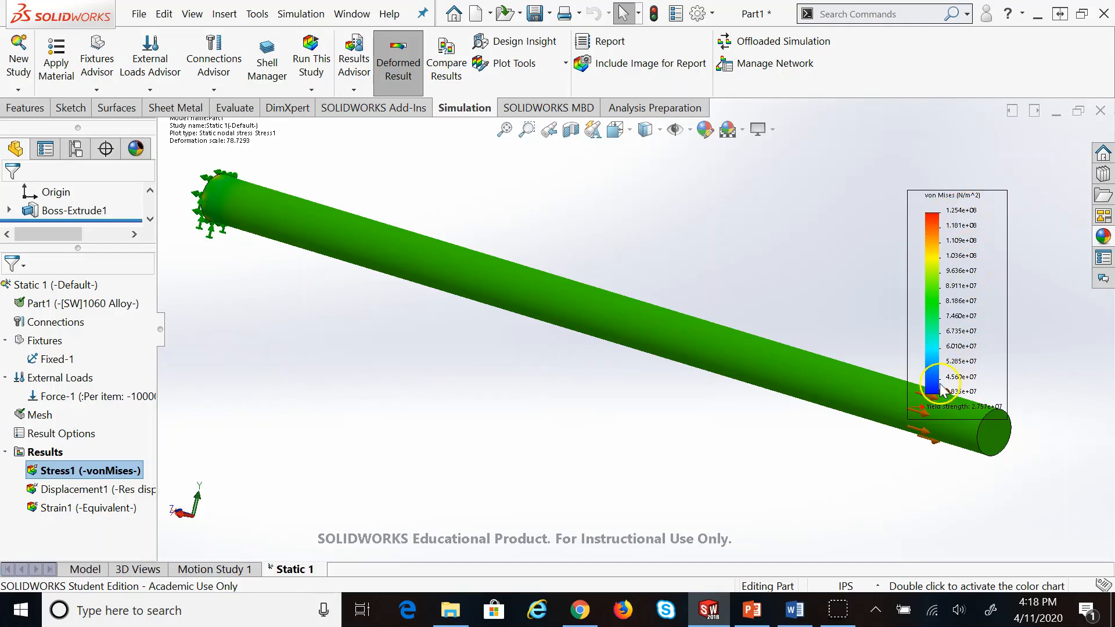
{"action": "scroll", "coordinate": [841, 378], "scroll_direction": "up", "scroll_amount": 4}
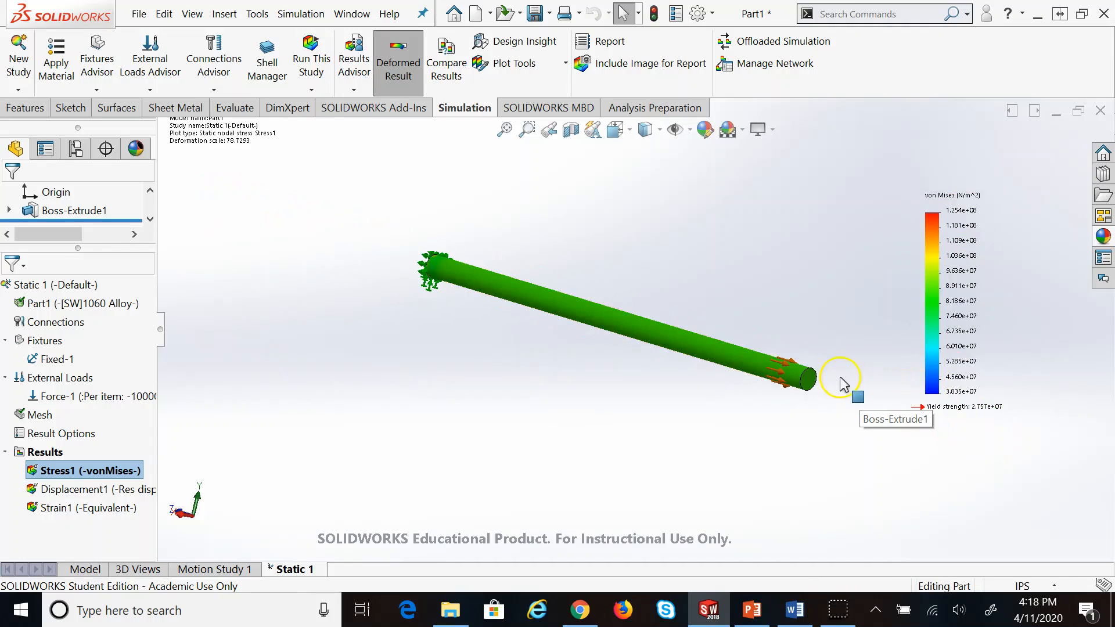
{"action": "scroll", "coordinate": [840, 378], "scroll_direction": "down", "scroll_amount": 4}
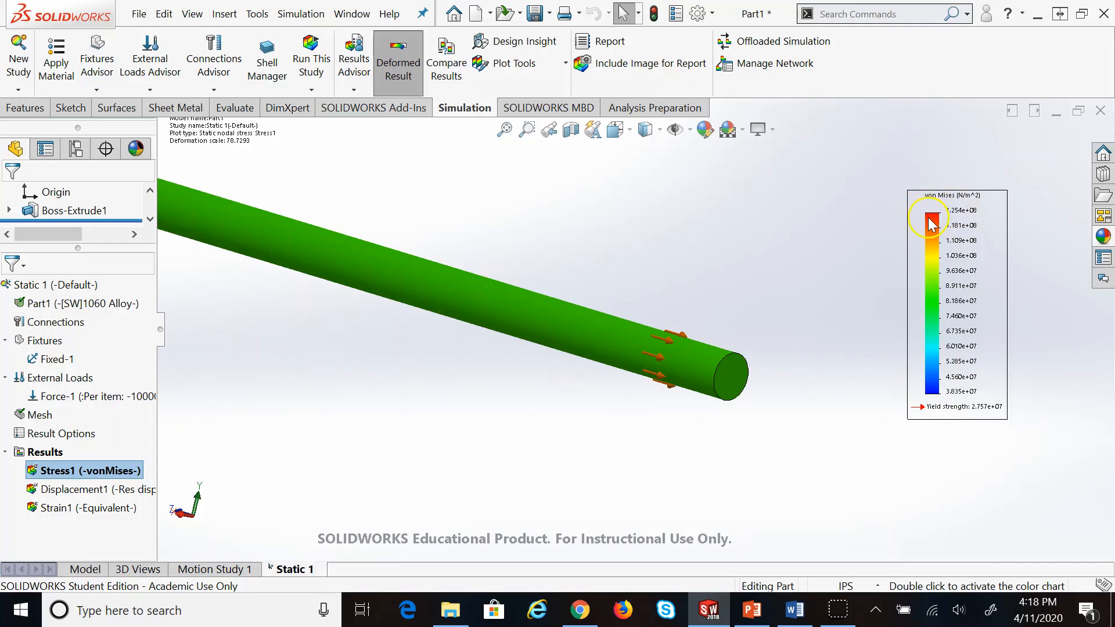
{"action": "left_click", "coordinate": [454, 277]}
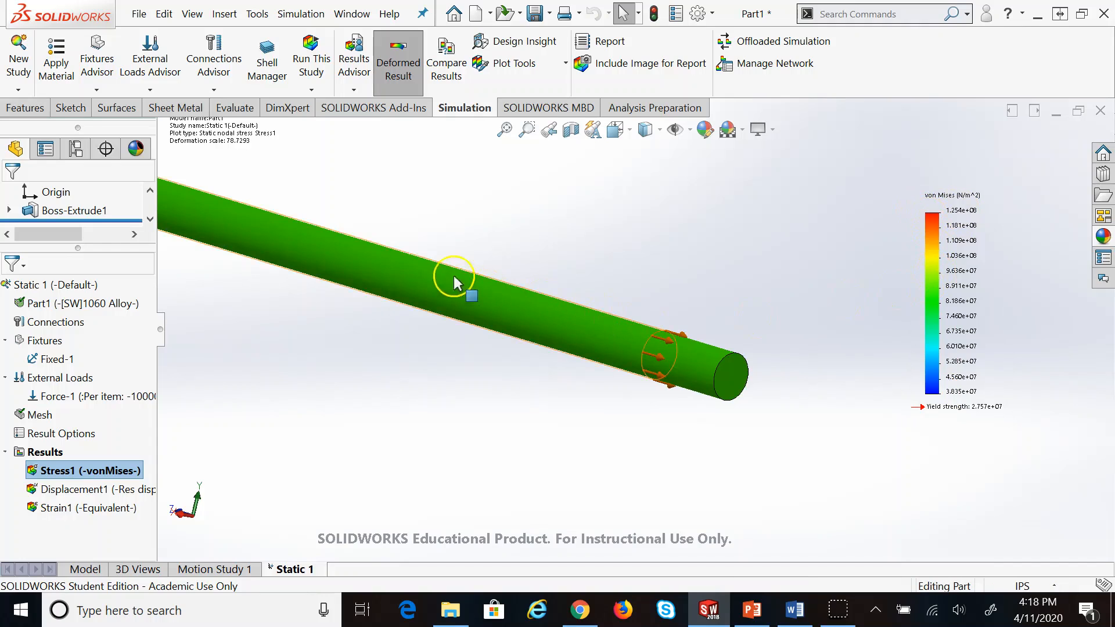
{"action": "left_click", "coordinate": [736, 360]}
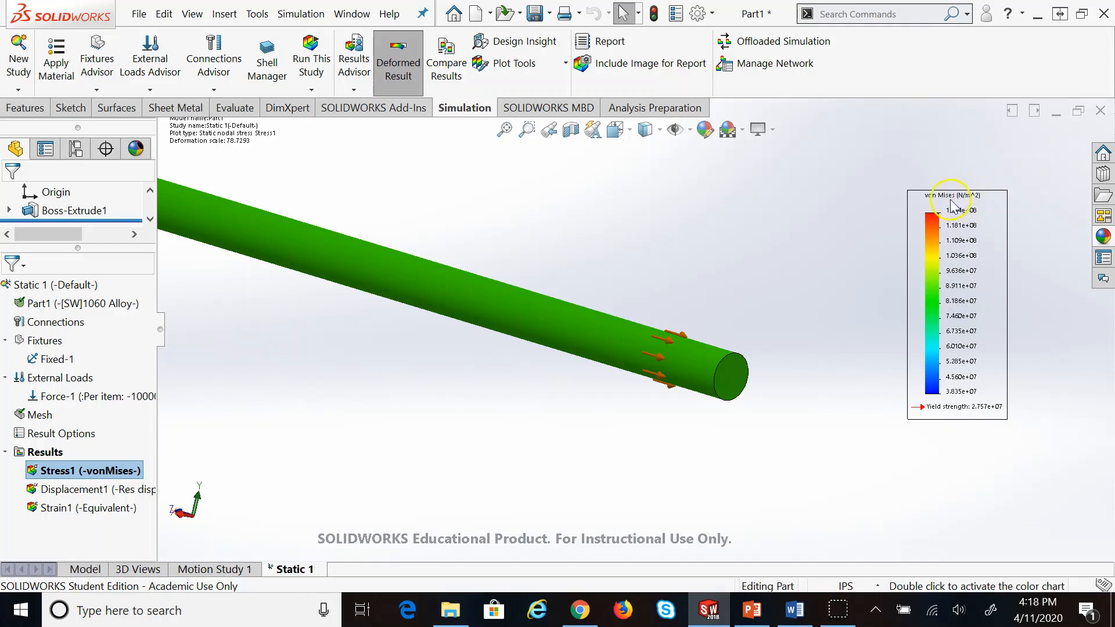
{"action": "left_click", "coordinate": [753, 610]}
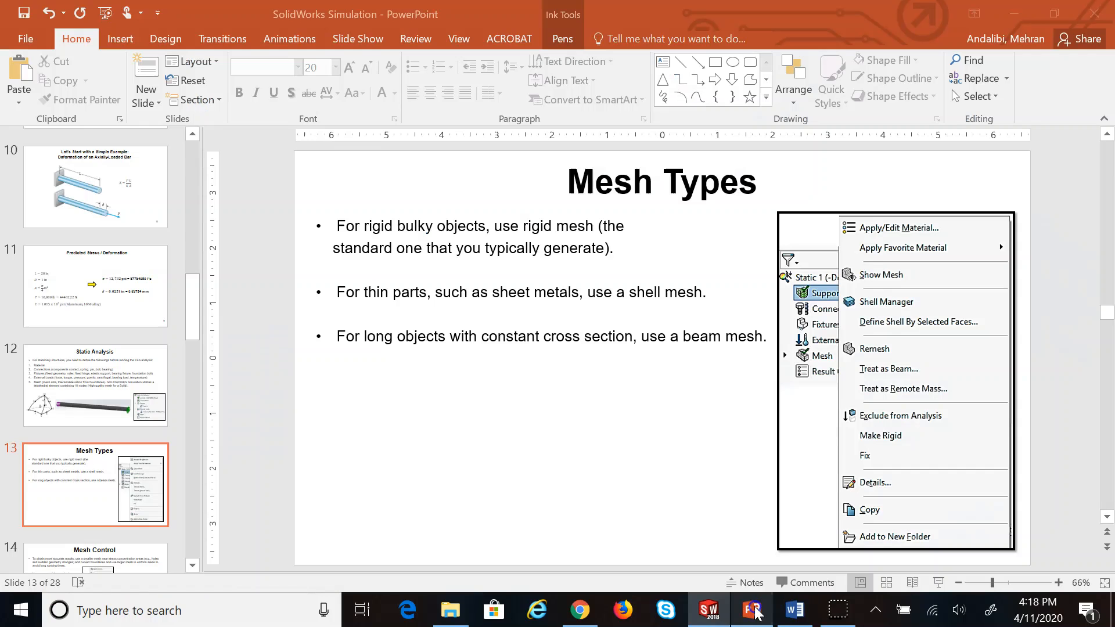
Check the predicted 87784050 Pa stress on slide 11, then return to the SOLIDWORKS stress plot
{"action": "left_click", "coordinate": [105, 296]}
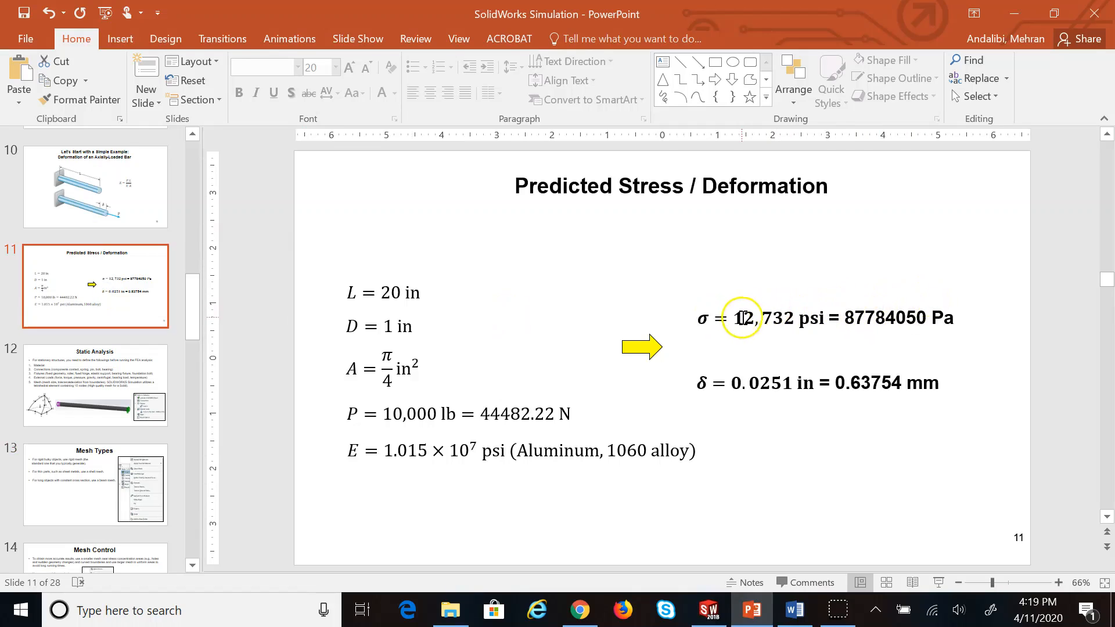
{"action": "mouse_move", "coordinate": [845, 316]}
{"action": "left_mouse_down"}
{"action": "mouse_move", "coordinate": [927, 318]}
{"action": "mouse_move", "coordinate": [838, 312]}
{"action": "mouse_move", "coordinate": [864, 323]}
{"action": "left_mouse_up"}
{"action": "left_click", "coordinate": [846, 317]}
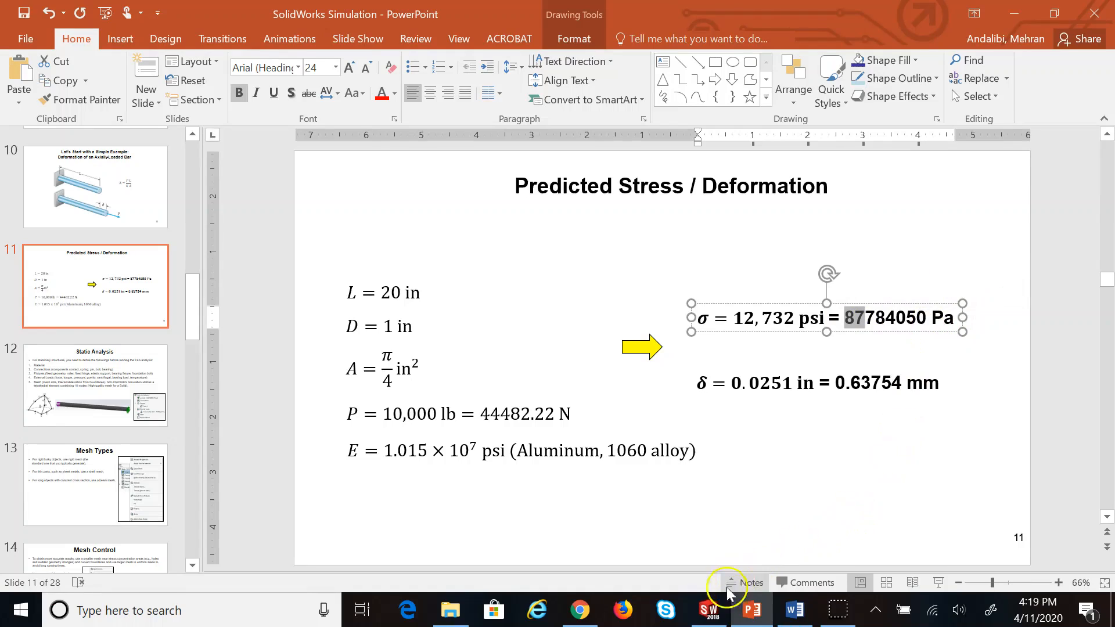
{"action": "left_click", "coordinate": [708, 610]}
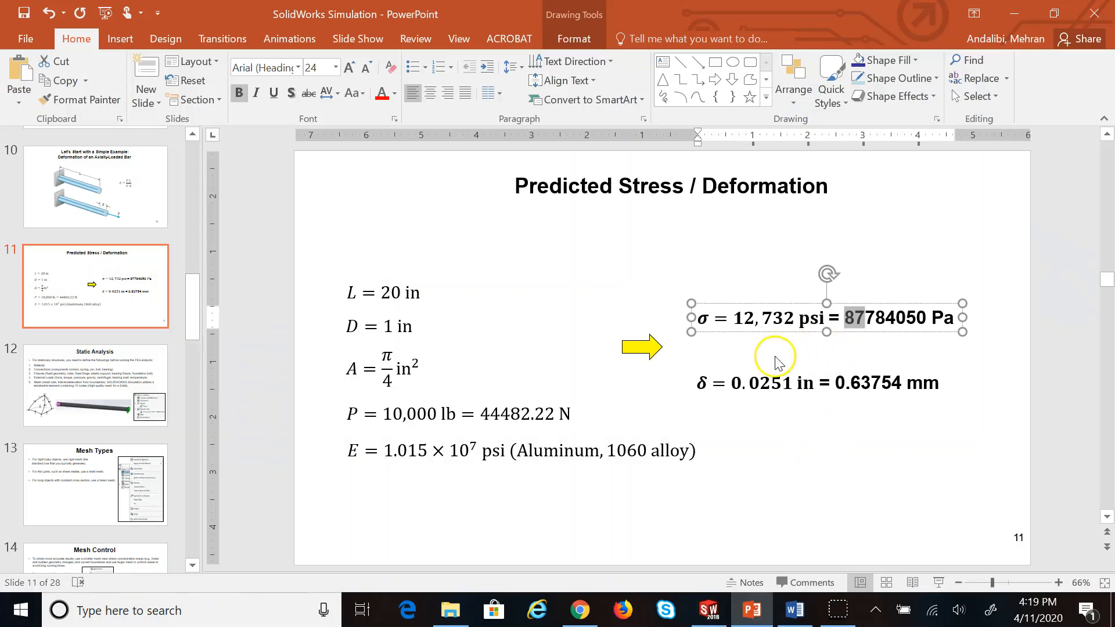
{"action": "left_click", "coordinate": [720, 607]}
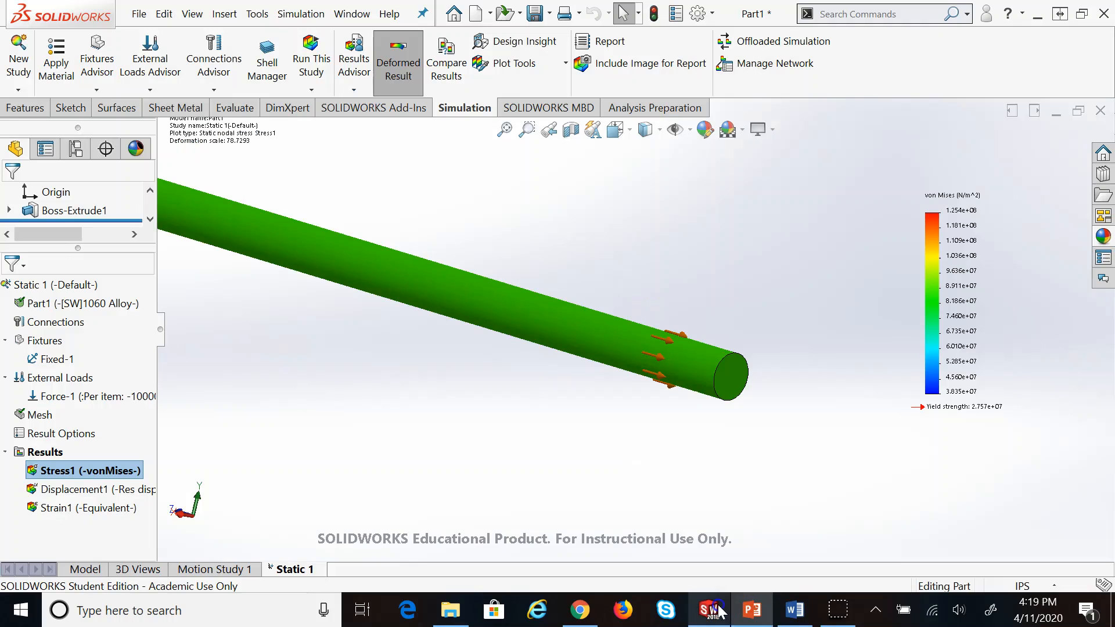
{"action": "left_click", "coordinate": [529, 329]}
{"action": "left_click", "coordinate": [531, 187]}
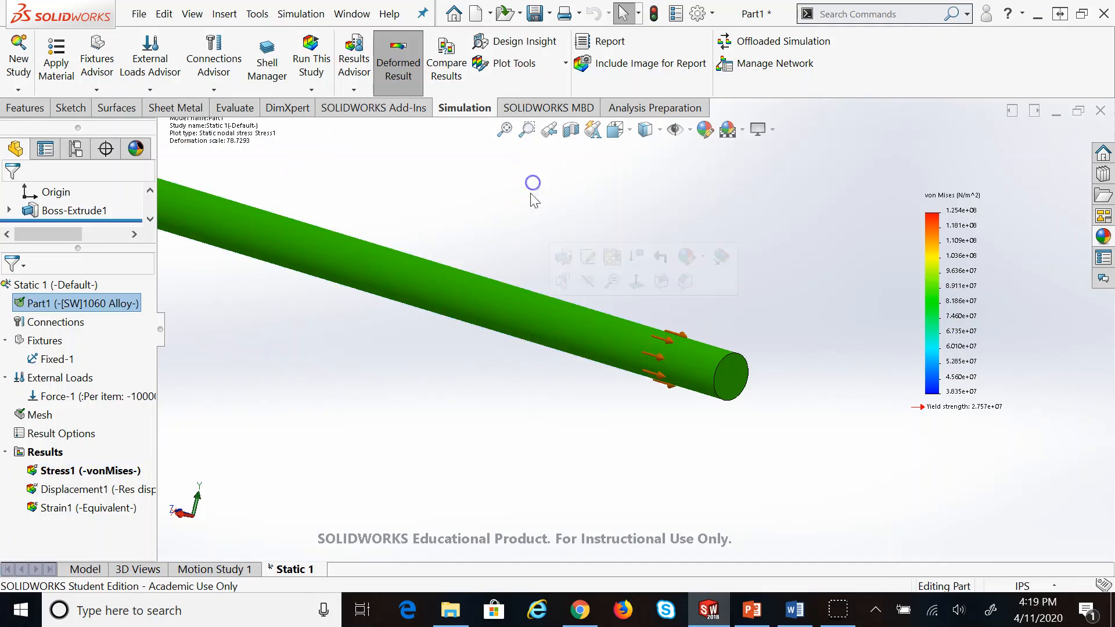
{"action": "scroll", "coordinate": [449, 213], "scroll_direction": "up", "scroll_amount": 5}
{"action": "scroll", "coordinate": [317, 235], "scroll_direction": "down", "scroll_amount": 5}
{"action": "scroll", "coordinate": [630, 324], "scroll_direction": "down", "scroll_amount": 4}
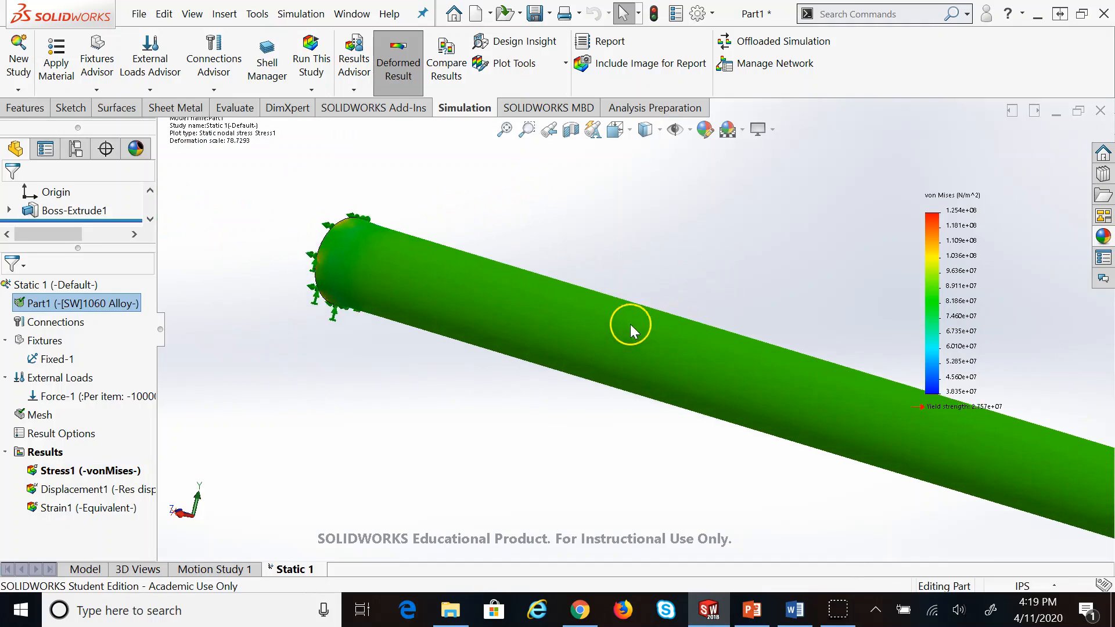
{"action": "middle_click_drag", "start_coordinate": [628, 315], "coordinate": [499, 302]}
{"action": "middle_click_drag", "start_coordinate": [156, 302], "coordinate": [219, 303]}
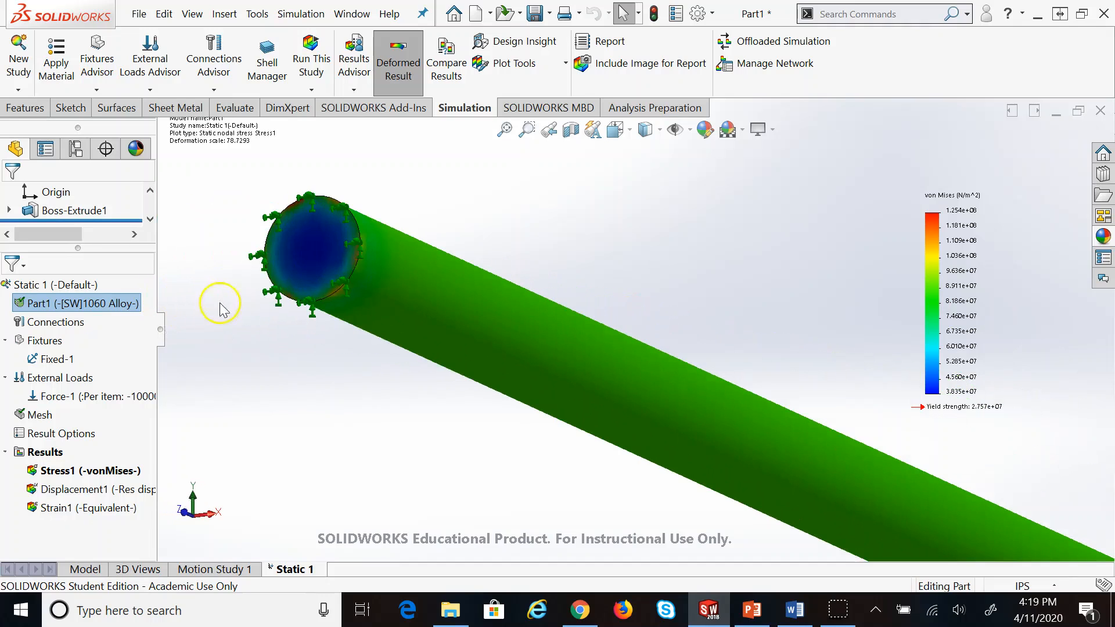
{"action": "scroll", "coordinate": [314, 316], "scroll_direction": "down", "scroll_amount": 5}
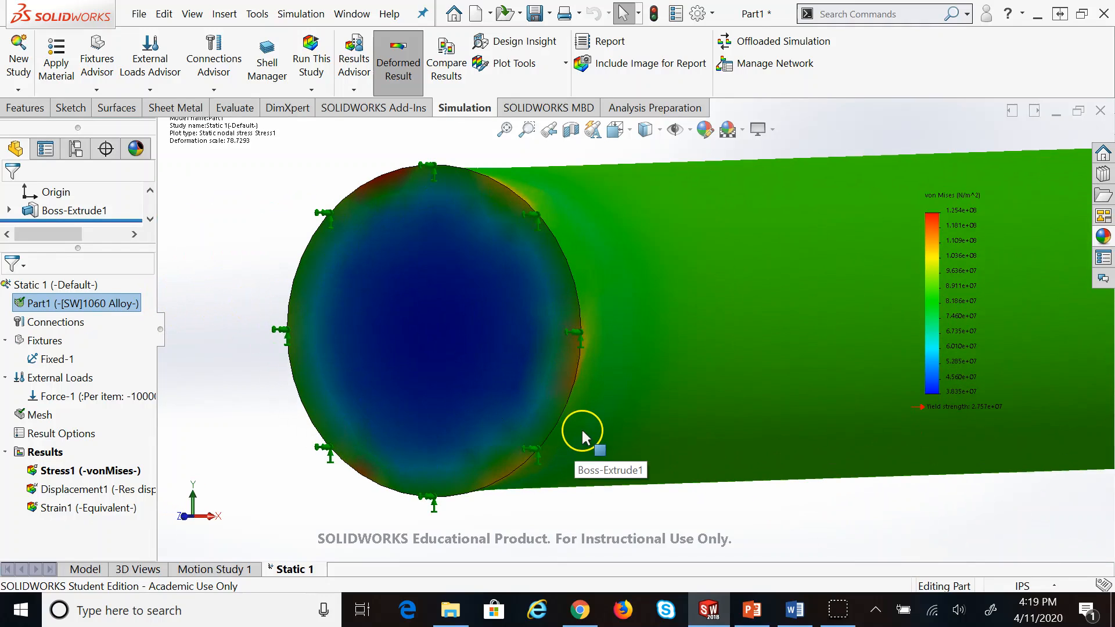
{"action": "scroll", "coordinate": [604, 360], "scroll_direction": "down", "scroll_amount": 3}
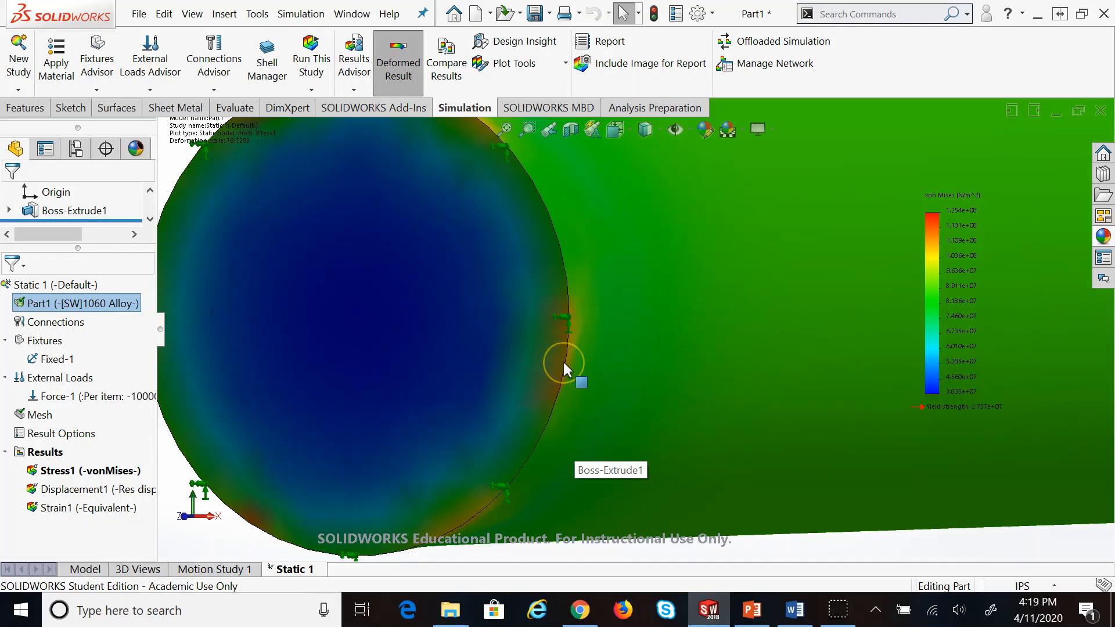
{"action": "scroll", "coordinate": [563, 364], "scroll_direction": "up", "scroll_amount": 2}
{"action": "scroll", "coordinate": [783, 368], "scroll_direction": "up", "scroll_amount": 2}
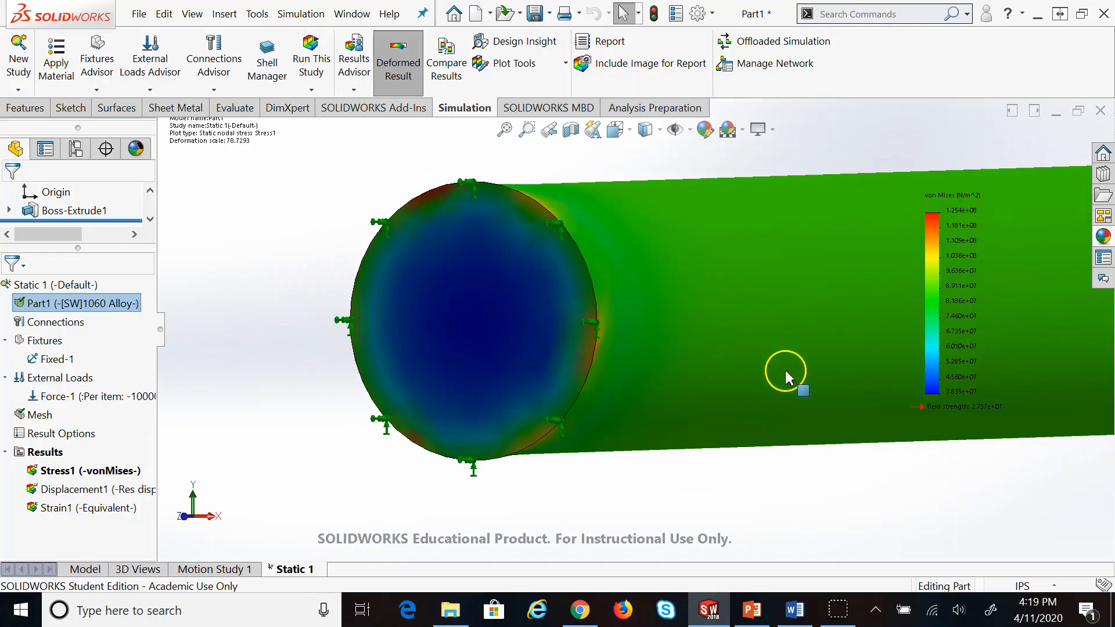
{"action": "scroll", "coordinate": [665, 301], "scroll_direction": "up", "scroll_amount": 5}
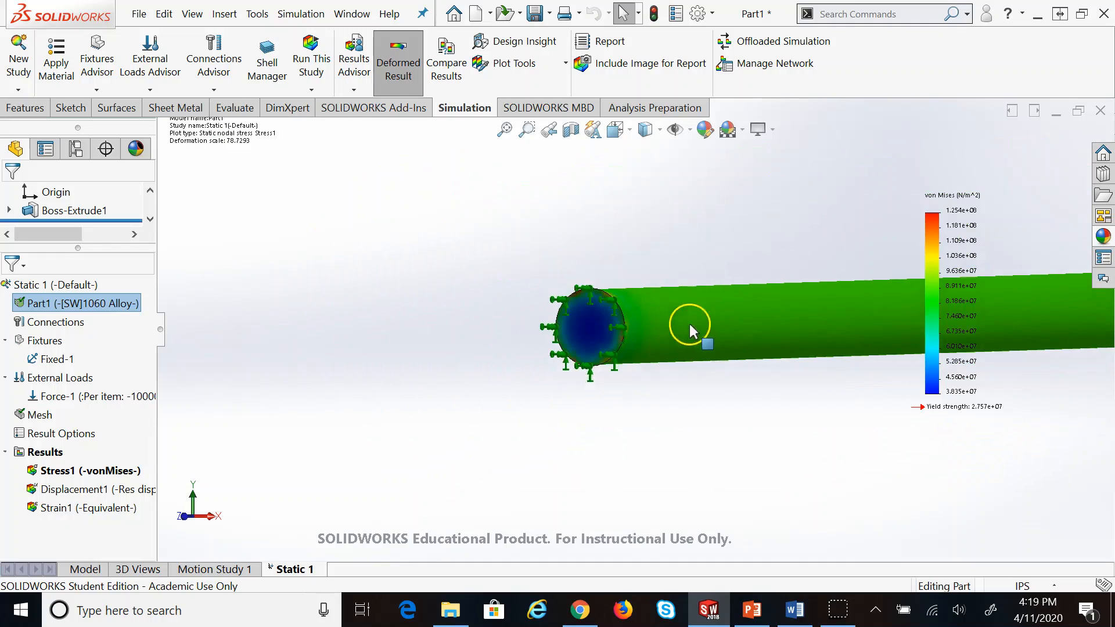
{"action": "key", "text": "Left"}
{"action": "key", "text": "Left"}
{"action": "key", "text": "Left"}
{"action": "key", "text": "Left"}
{"action": "key", "text": "Left"}
{"action": "key", "text": "Left"}
{"action": "key", "text": "Left"}
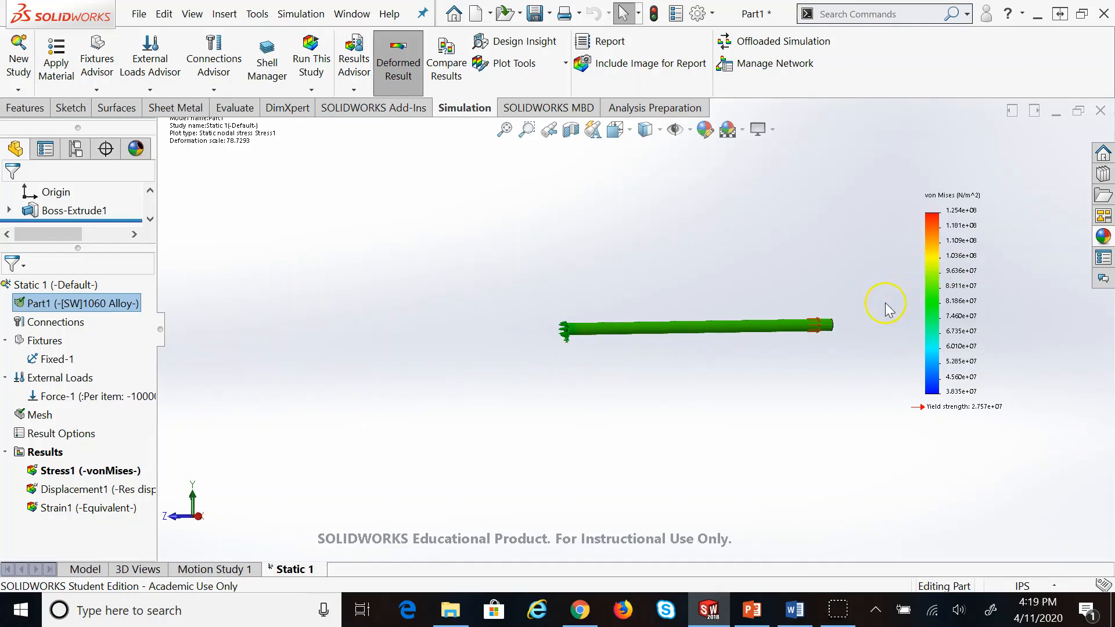
{"action": "scroll", "coordinate": [783, 321], "scroll_direction": "down", "scroll_amount": 5}
{"action": "scroll", "coordinate": [708, 327], "scroll_direction": "down", "scroll_amount": 4}
{"action": "scroll", "coordinate": [326, 320], "scroll_direction": "up", "scroll_amount": 5}
{"action": "scroll", "coordinate": [429, 337], "scroll_direction": "down", "scroll_amount": 5}
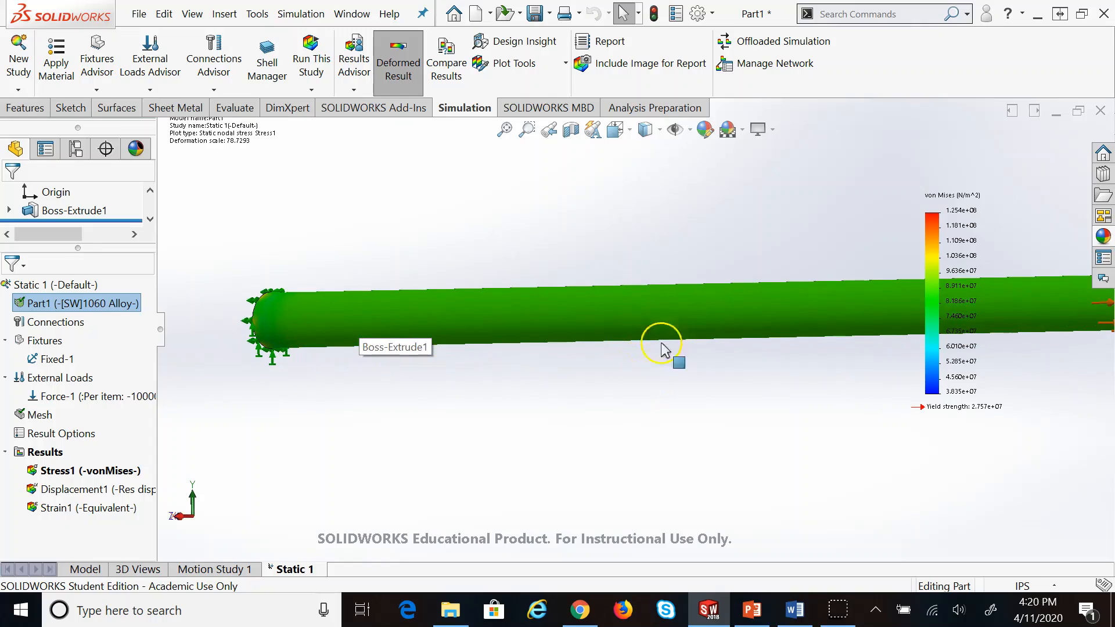
{"action": "scroll", "coordinate": [649, 268], "scroll_direction": "up", "scroll_amount": 2}
{"action": "scroll", "coordinate": [648, 269], "scroll_direction": "up", "scroll_amount": 1}
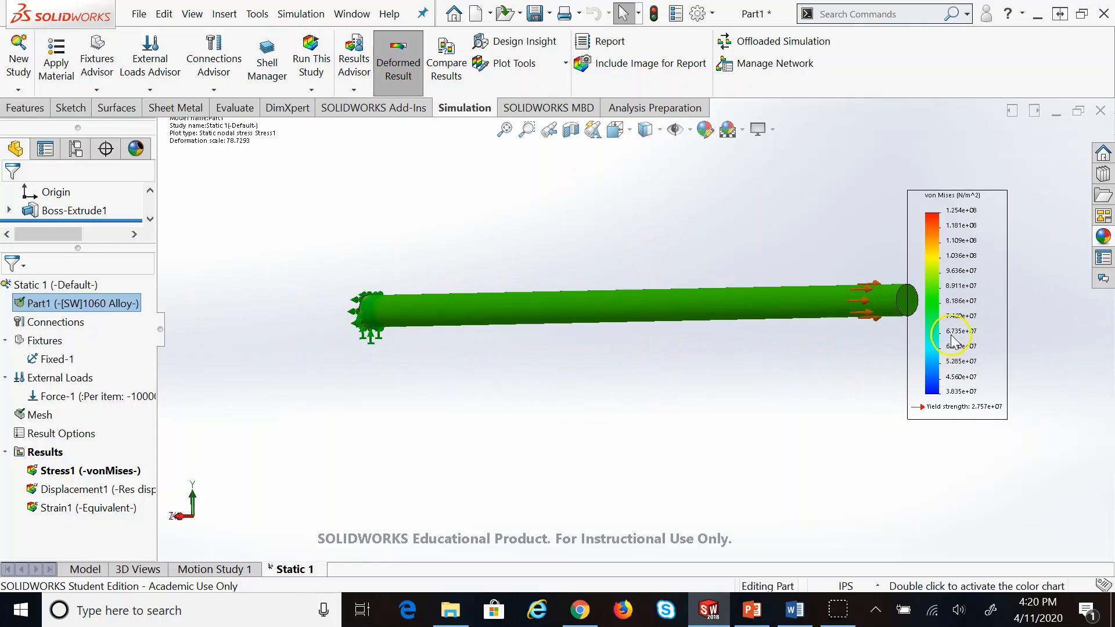
{"action": "key", "text": "Left"}
{"action": "key", "text": "Left"}
{"action": "key", "text": "Down"}
{"action": "key", "text": "Right"}
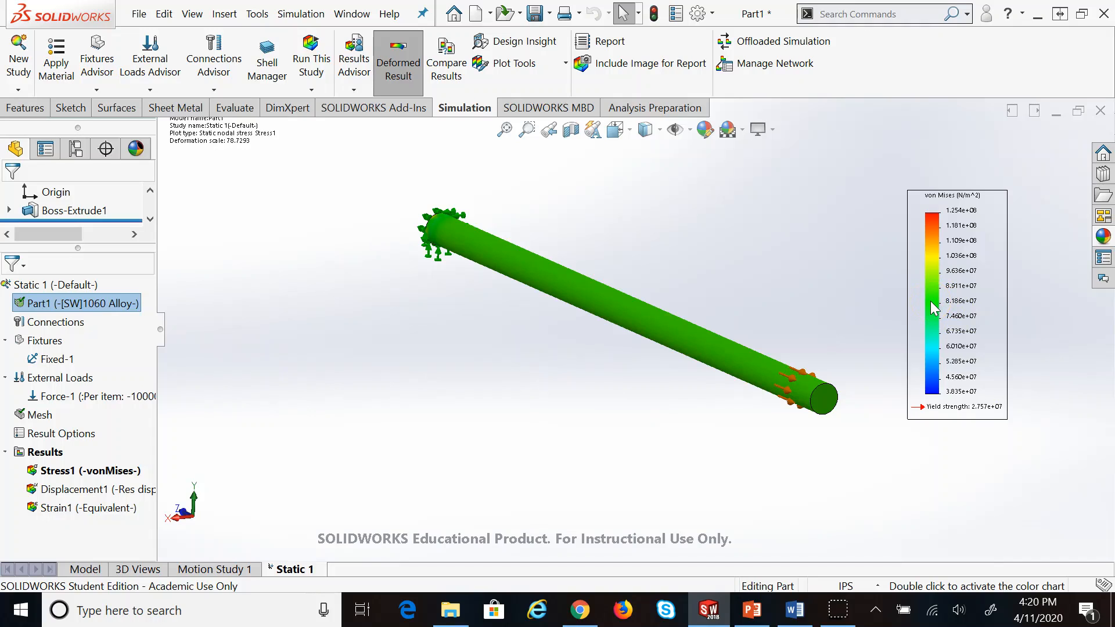
{"action": "left_click", "coordinate": [1007, 433]}
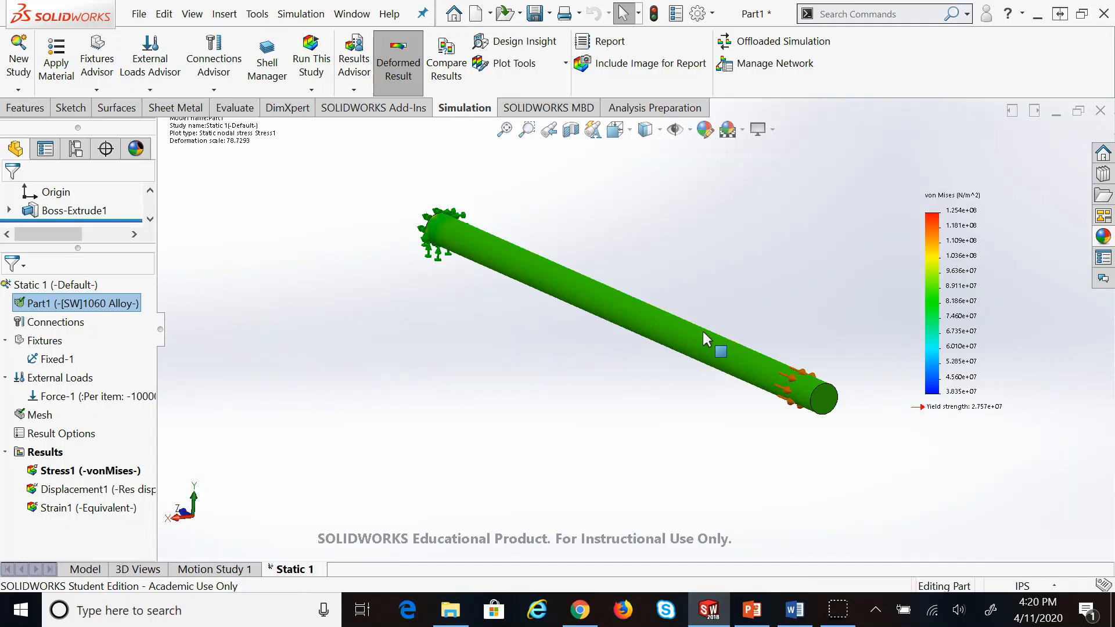
{"action": "left_click", "coordinate": [391, 385]}
Show the Strain1 equivalent strain plot, then the Displacement1 plot peaking at 6.453e-01 mm
{"action": "right_click", "coordinate": [69, 470]}
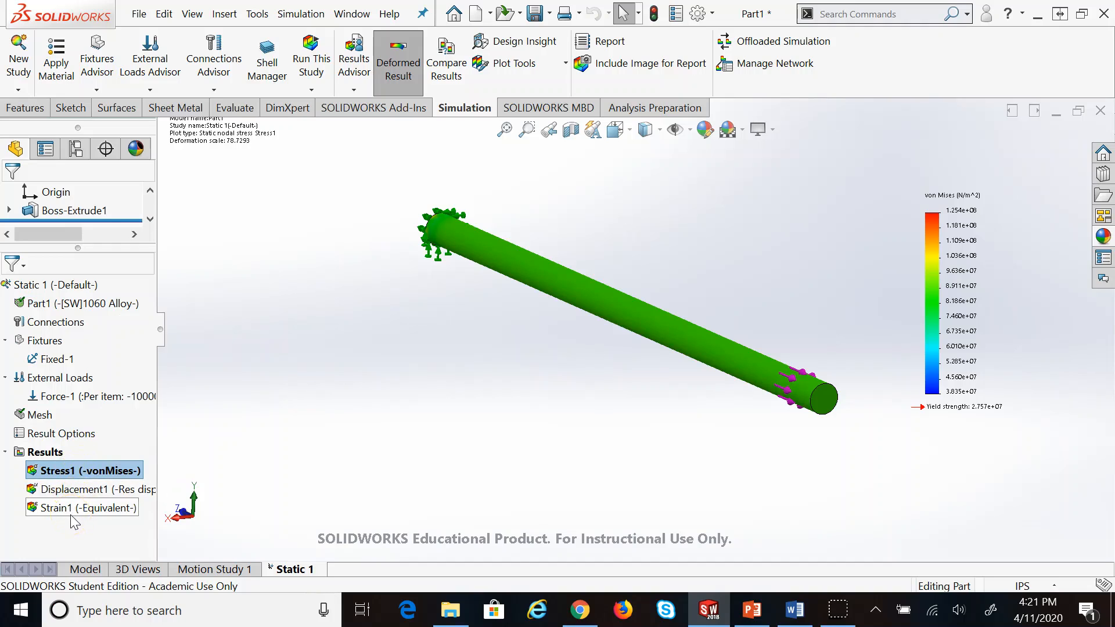
{"action": "left_click", "coordinate": [87, 473]}
{"action": "double_click", "coordinate": [70, 508]}
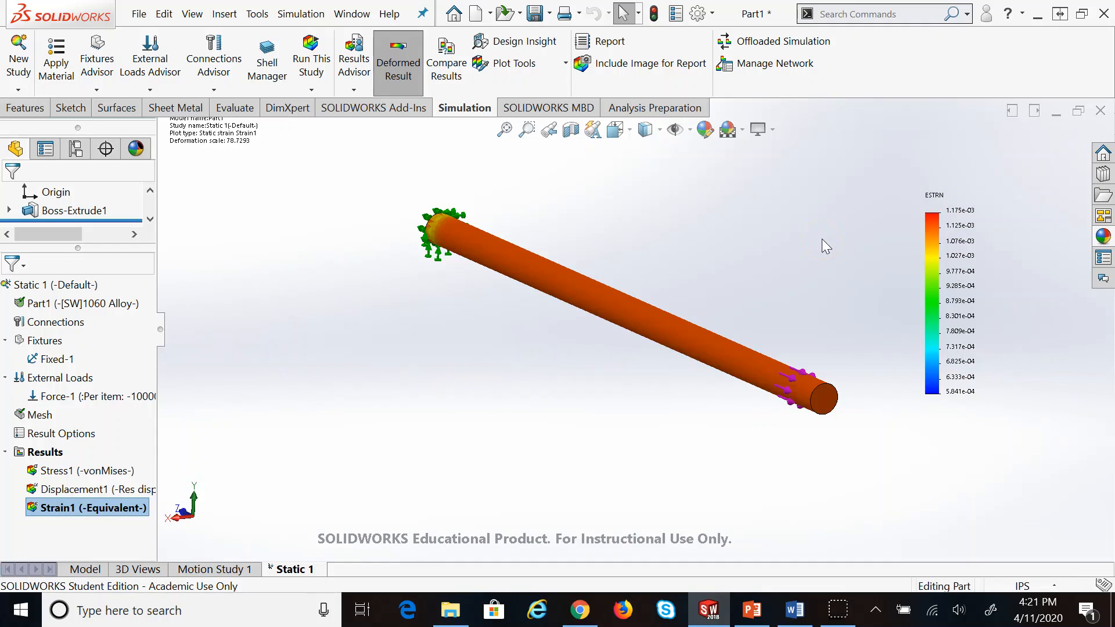
{"action": "double_click", "coordinate": [119, 489]}
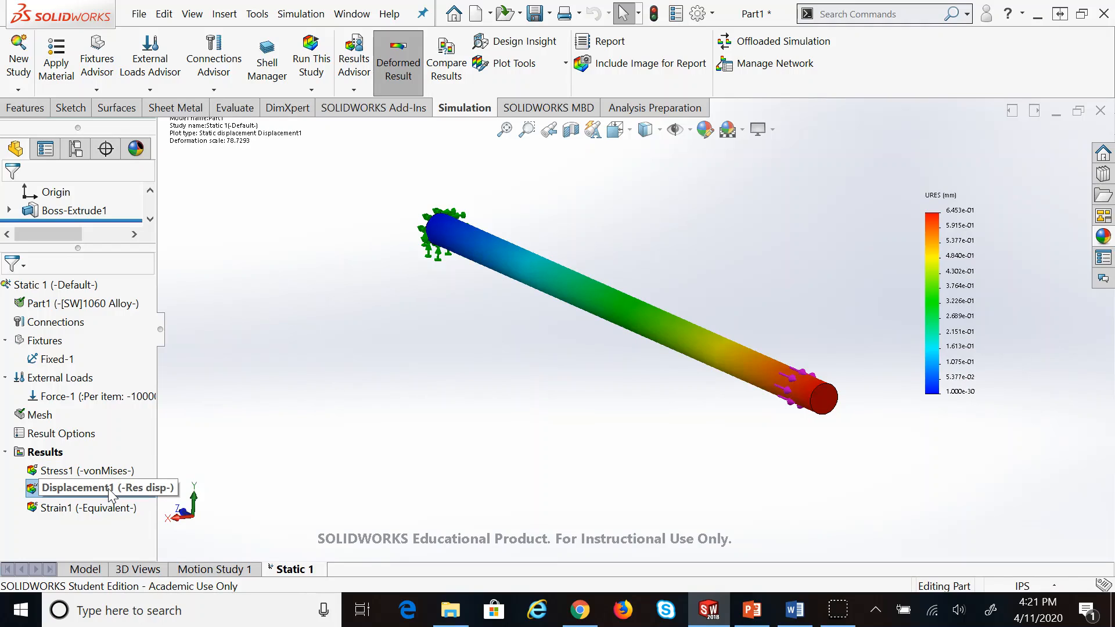
{"action": "right_click", "coordinate": [77, 493]}
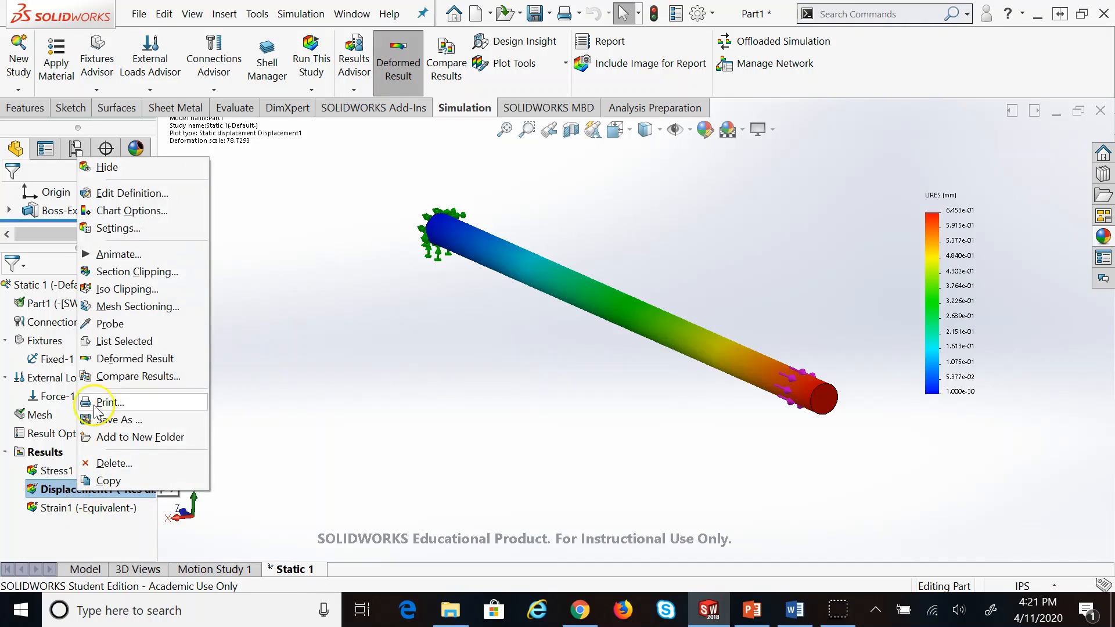
Animate the displacement at speed 29 with Save as AVI file ticked, then close the animation
{"action": "left_click", "coordinate": [124, 256]}
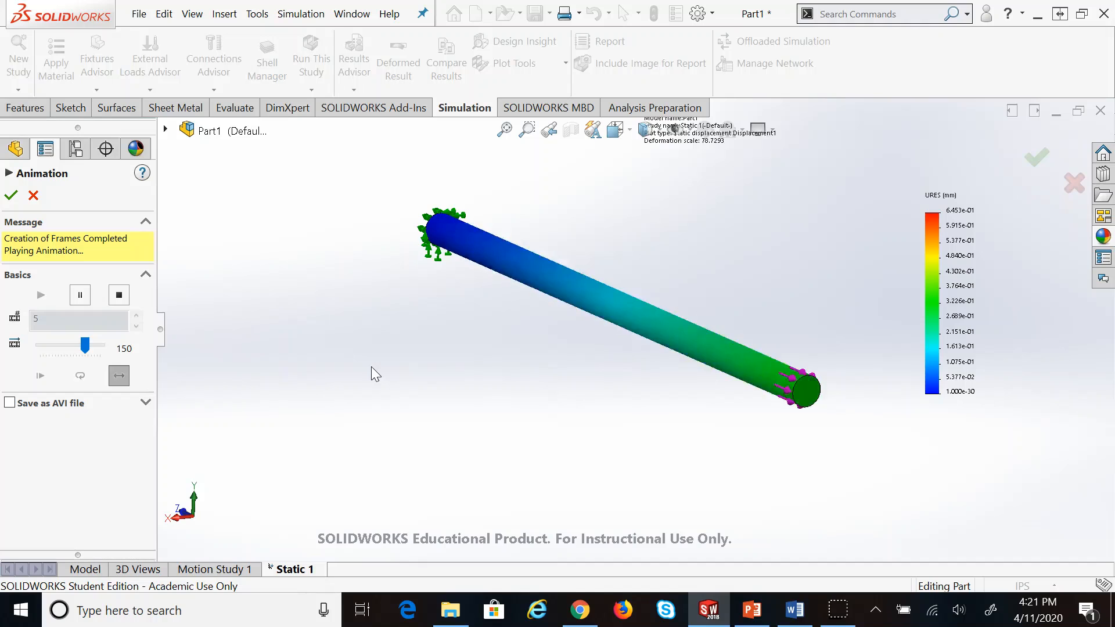
{"action": "left_click_drag", "start_coordinate": [83, 344], "coordinate": [49, 343]}
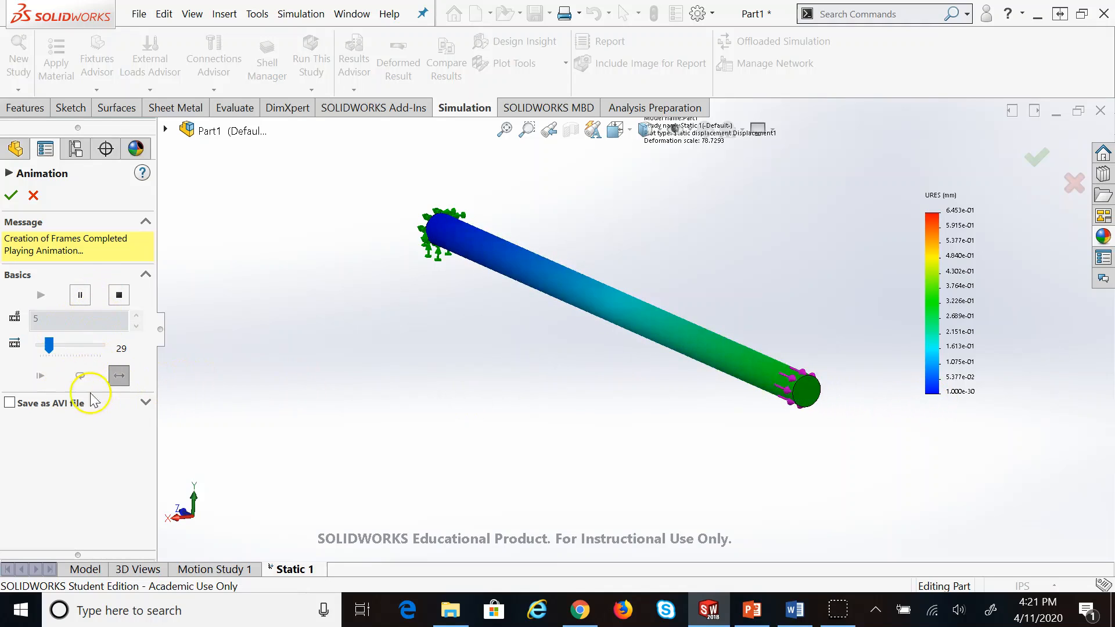
{"action": "left_click", "coordinate": [9, 402]}
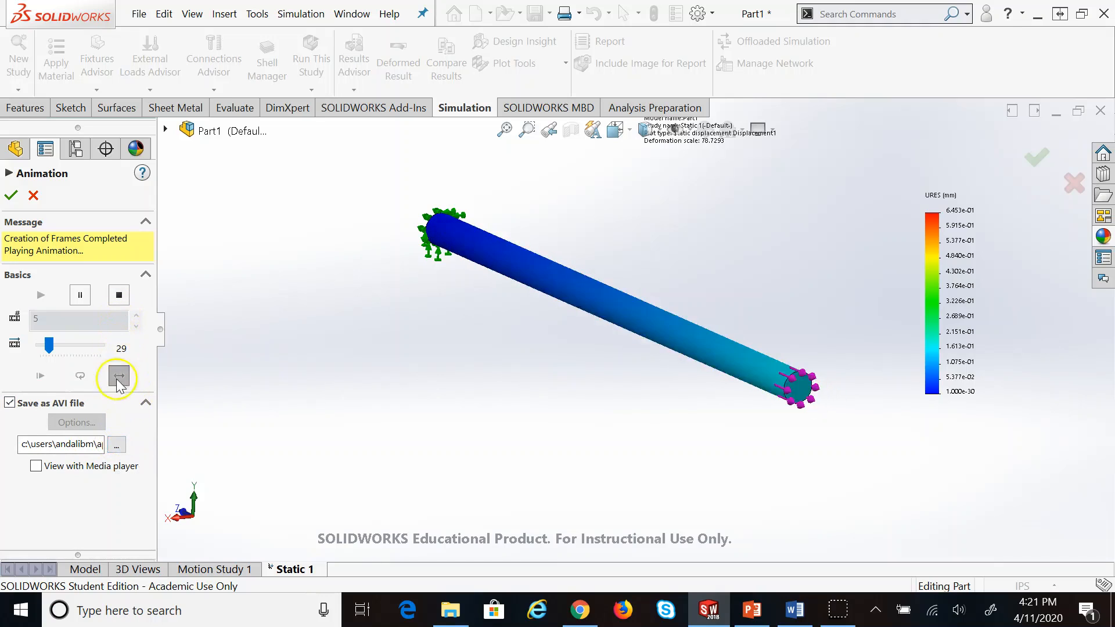
{"action": "left_click", "coordinate": [38, 192]}
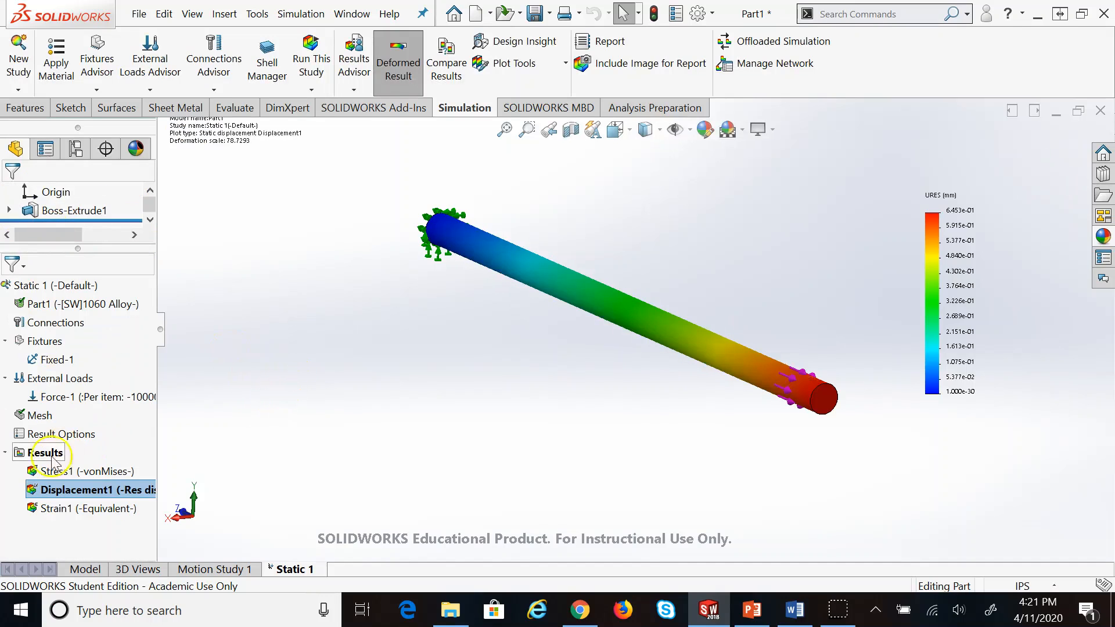
Edit Stress1 to display SZ: Z Normal Stress in psi, ranging 1.007e+04 to 2.332e+04
{"action": "double_click", "coordinate": [56, 474]}
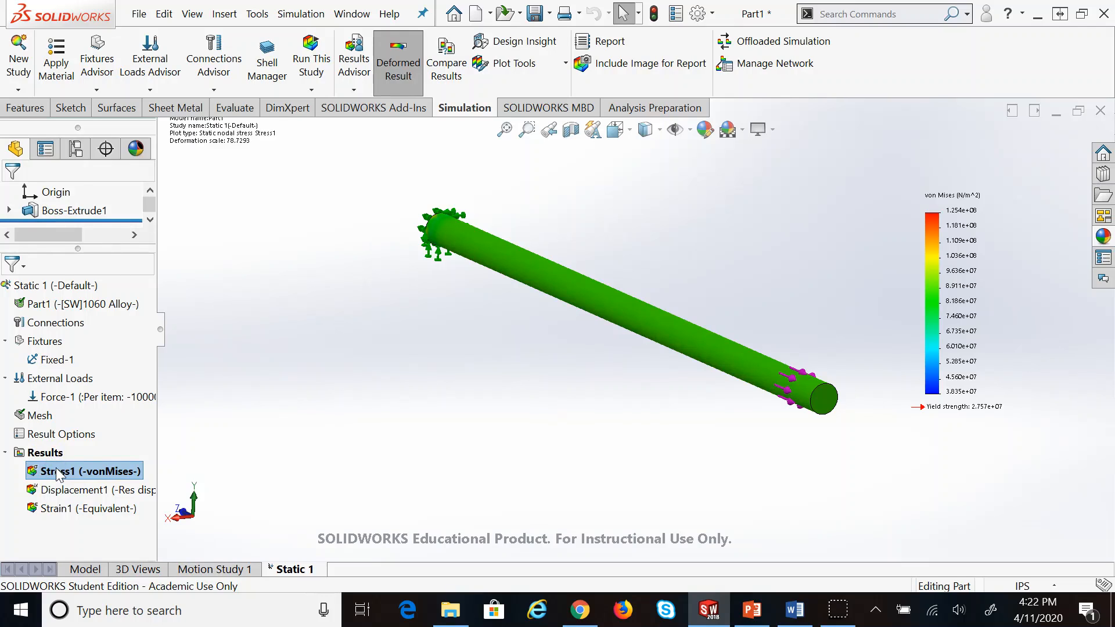
{"action": "right_click", "coordinate": [58, 474]}
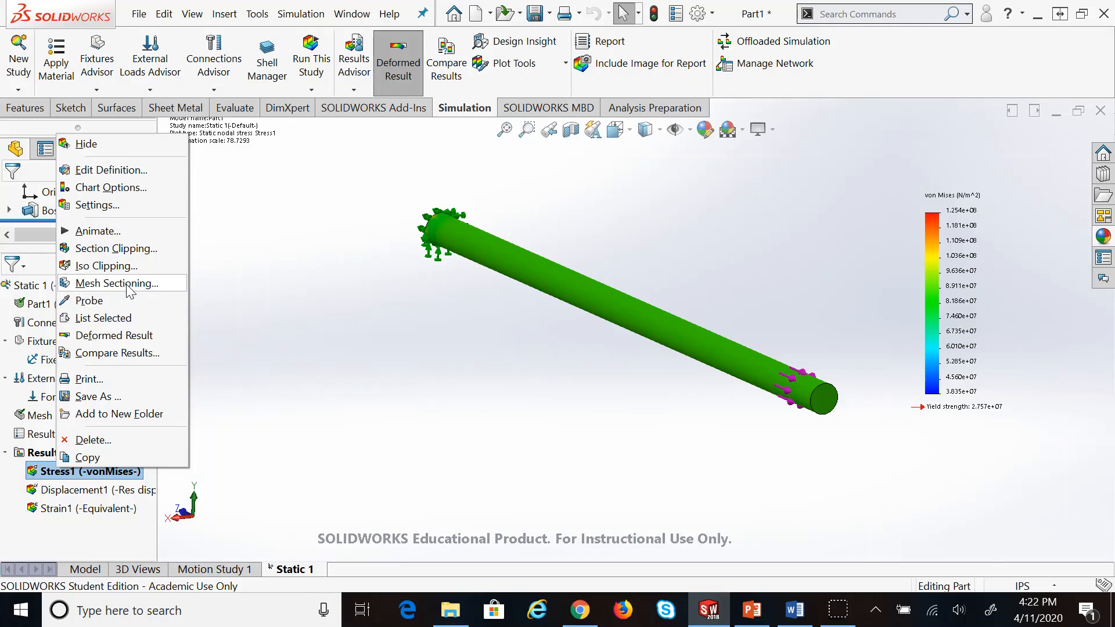
{"action": "left_click", "coordinate": [114, 216]}
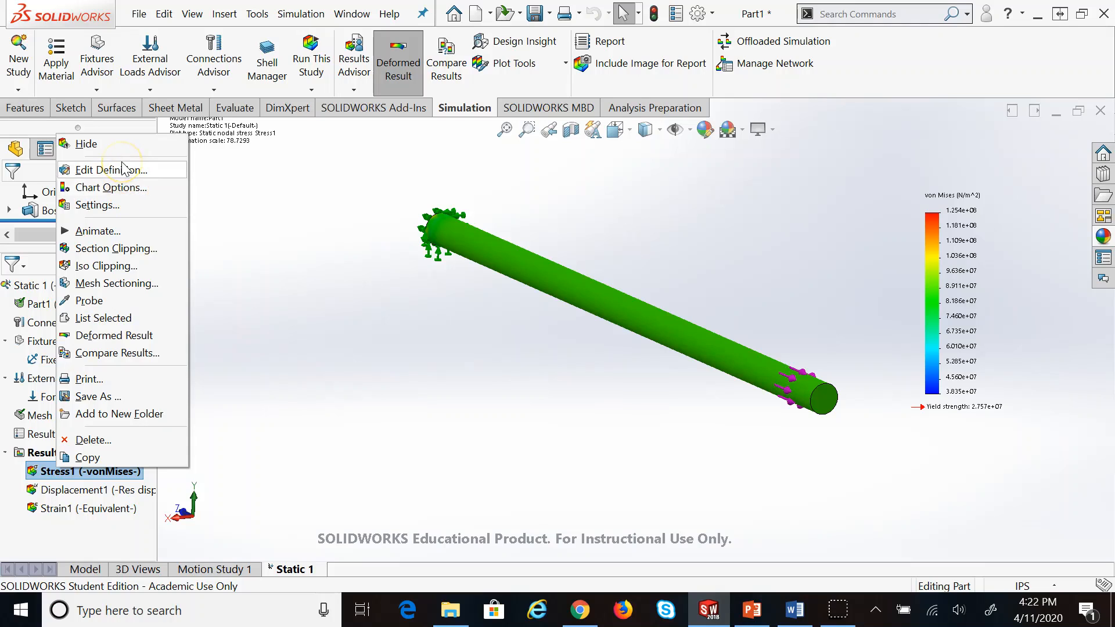
{"action": "left_click", "coordinate": [113, 209]}
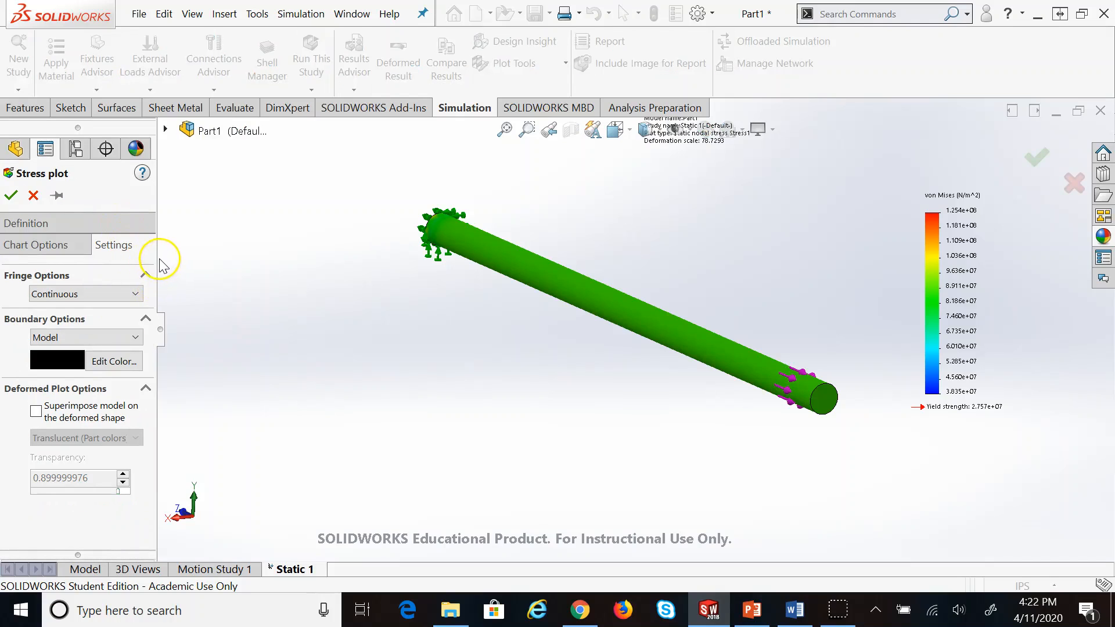
{"action": "left_click_drag", "start_coordinate": [160, 256], "coordinate": [267, 249]}
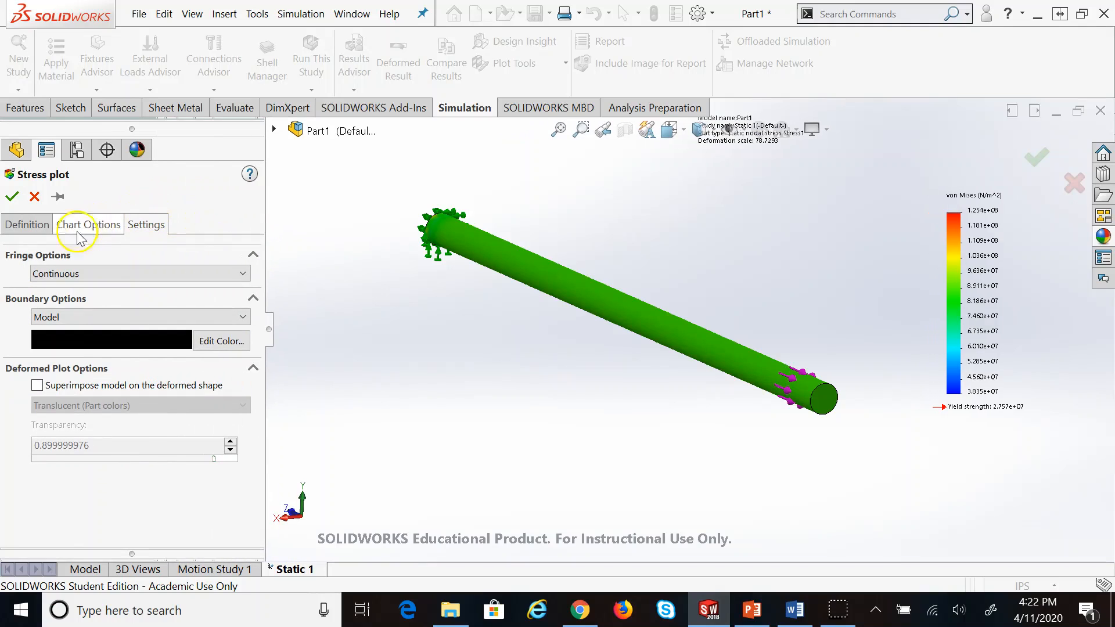
{"action": "left_click", "coordinate": [20, 225]}
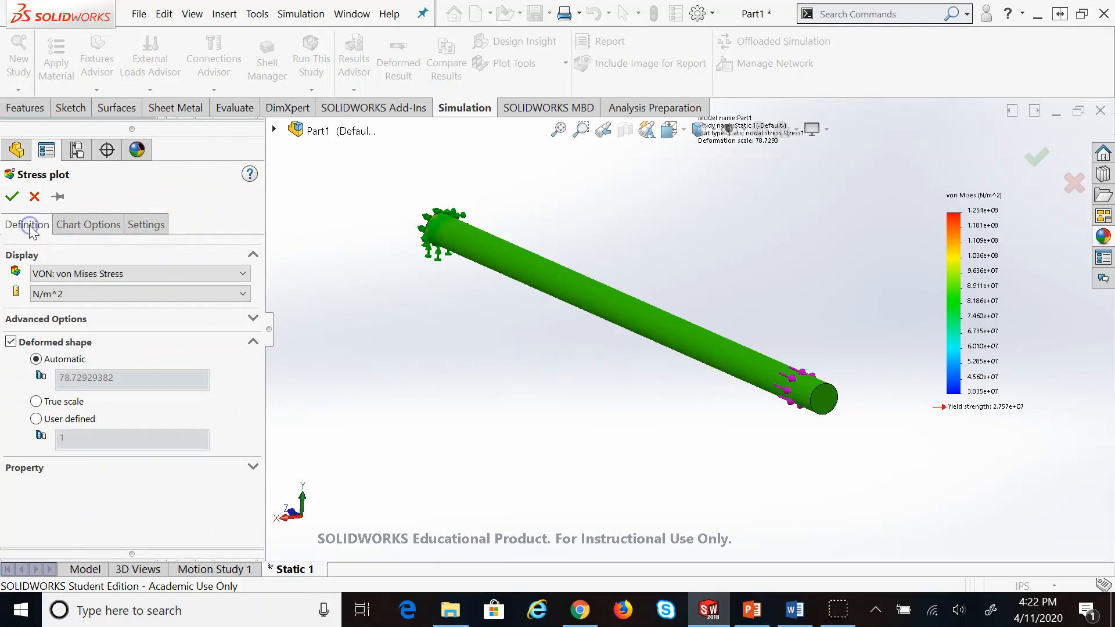
{"action": "left_click", "coordinate": [68, 276]}
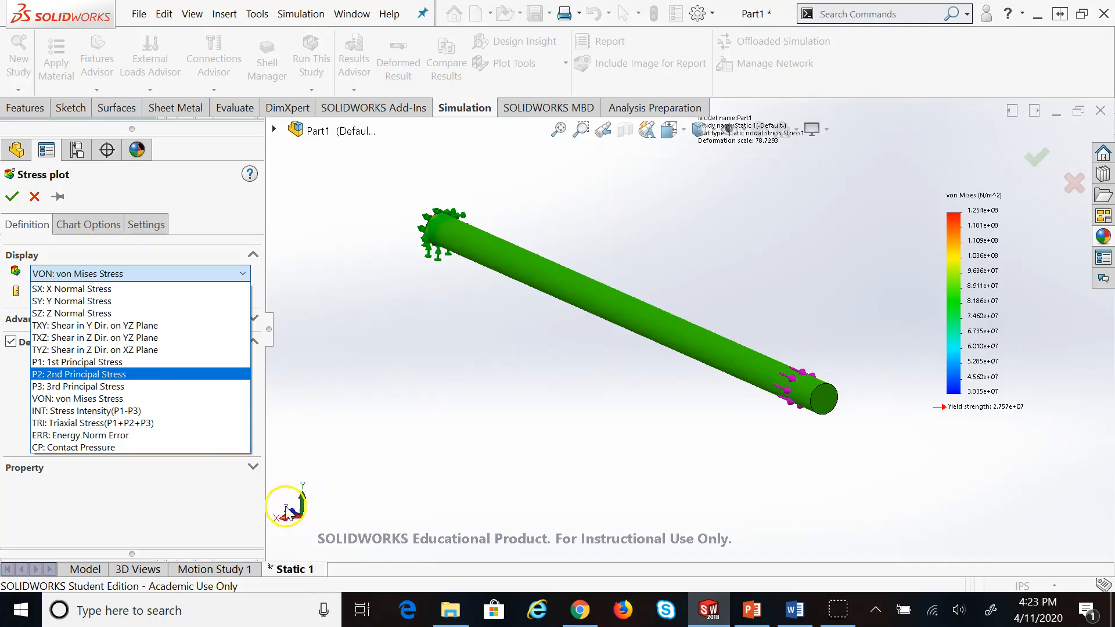
{"action": "left_click", "coordinate": [135, 316]}
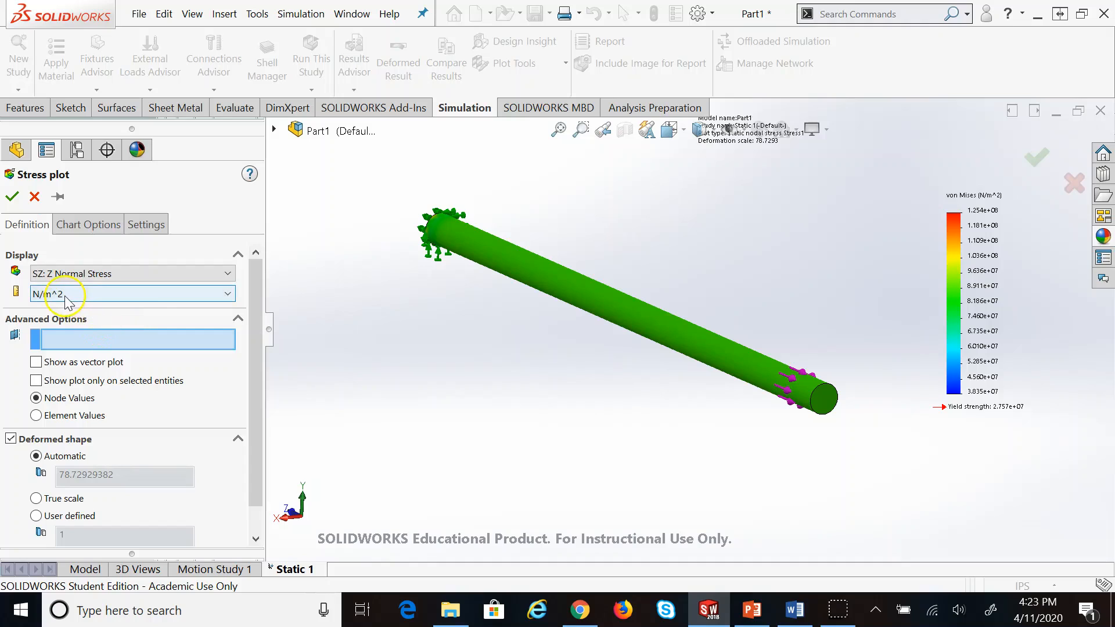
{"action": "left_click", "coordinate": [84, 294]}
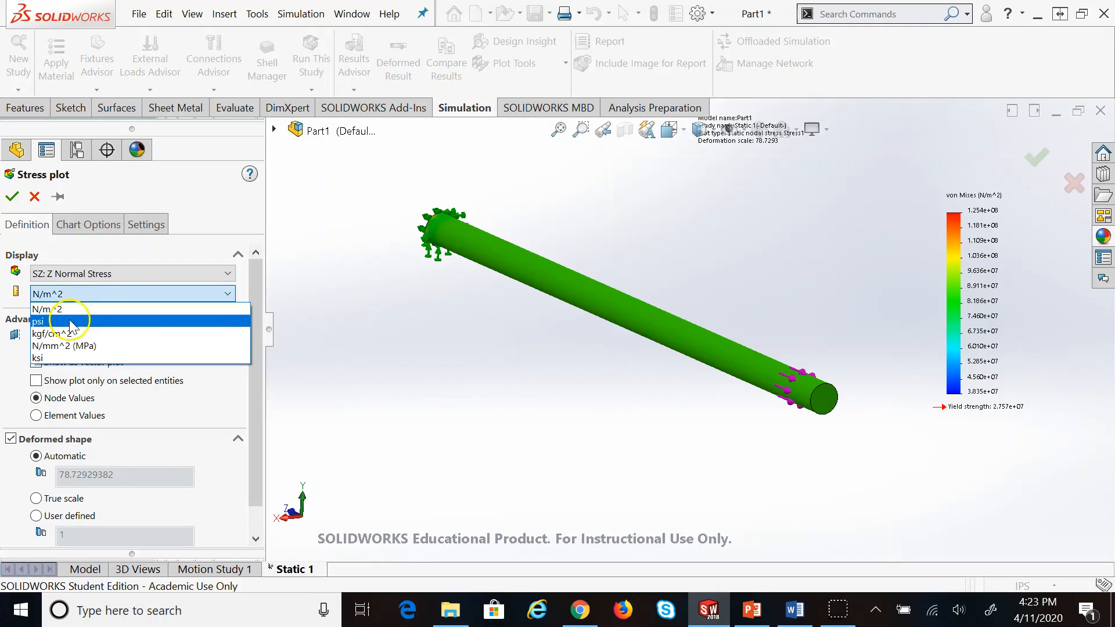
{"action": "left_click", "coordinate": [71, 324]}
{"action": "left_click", "coordinate": [19, 202]}
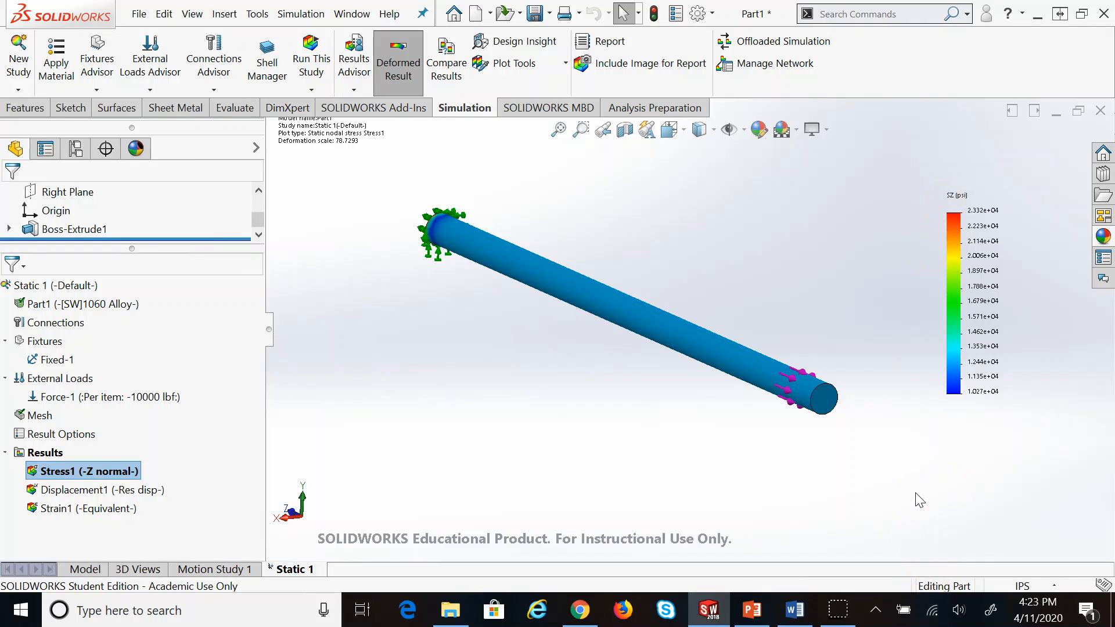
Inspect the Z stress along the rod, then bring up PowerPoint's 12,732 psi hand-calculation slide
{"action": "left_click", "coordinate": [1019, 162]}
{"action": "left_click", "coordinate": [580, 295]}
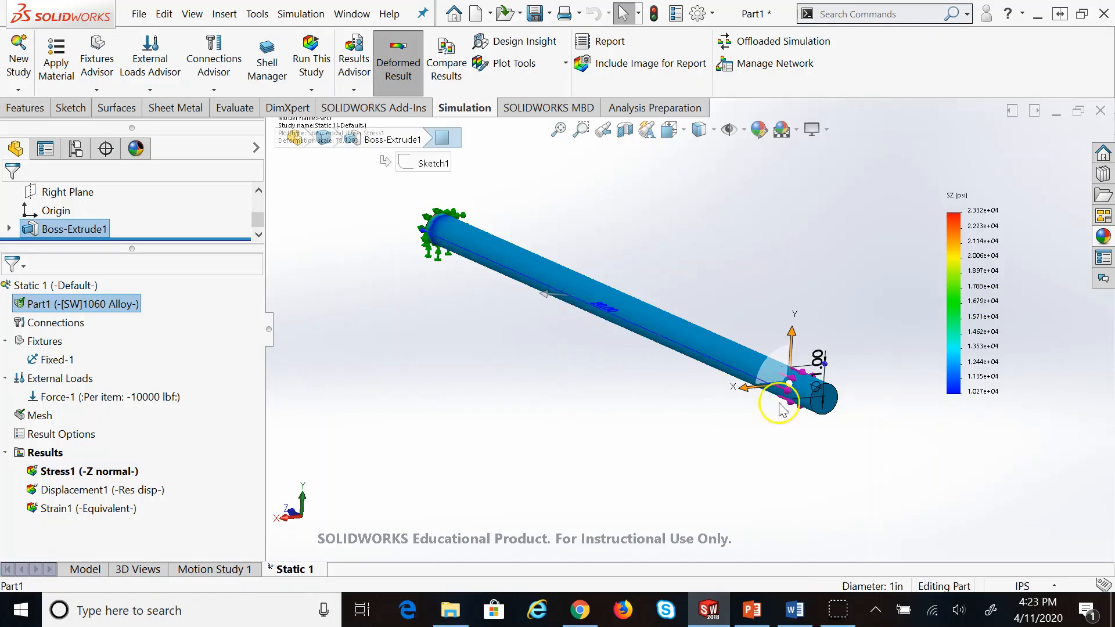
{"action": "left_click", "coordinate": [970, 456]}
{"action": "scroll", "coordinate": [786, 371], "scroll_direction": "down", "scroll_amount": 5}
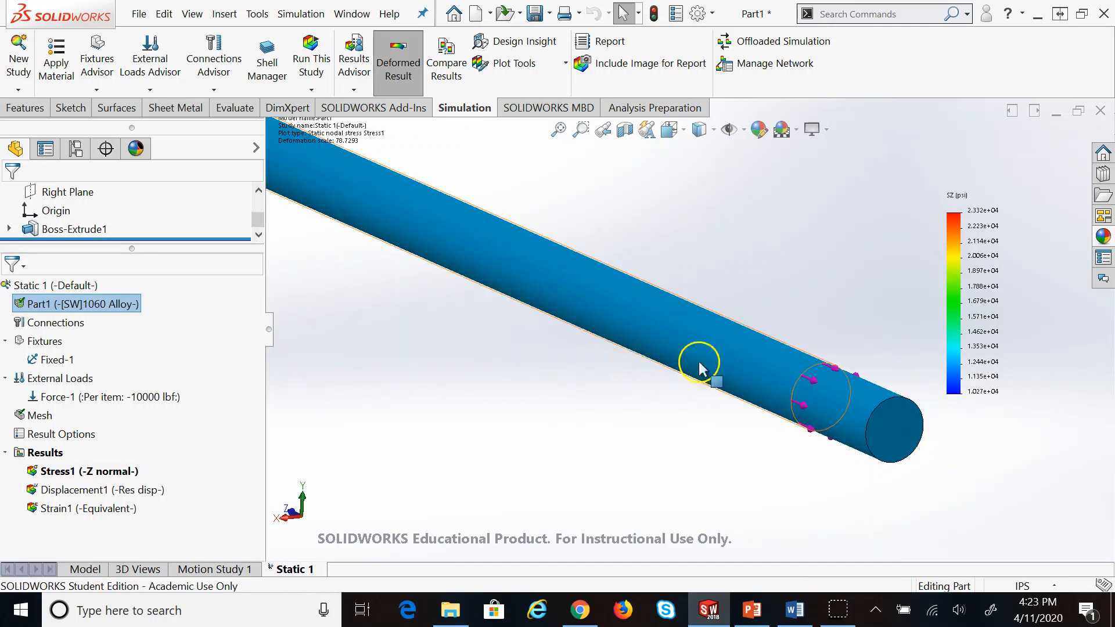
{"action": "scroll", "coordinate": [455, 256], "scroll_direction": "up", "scroll_amount": 5}
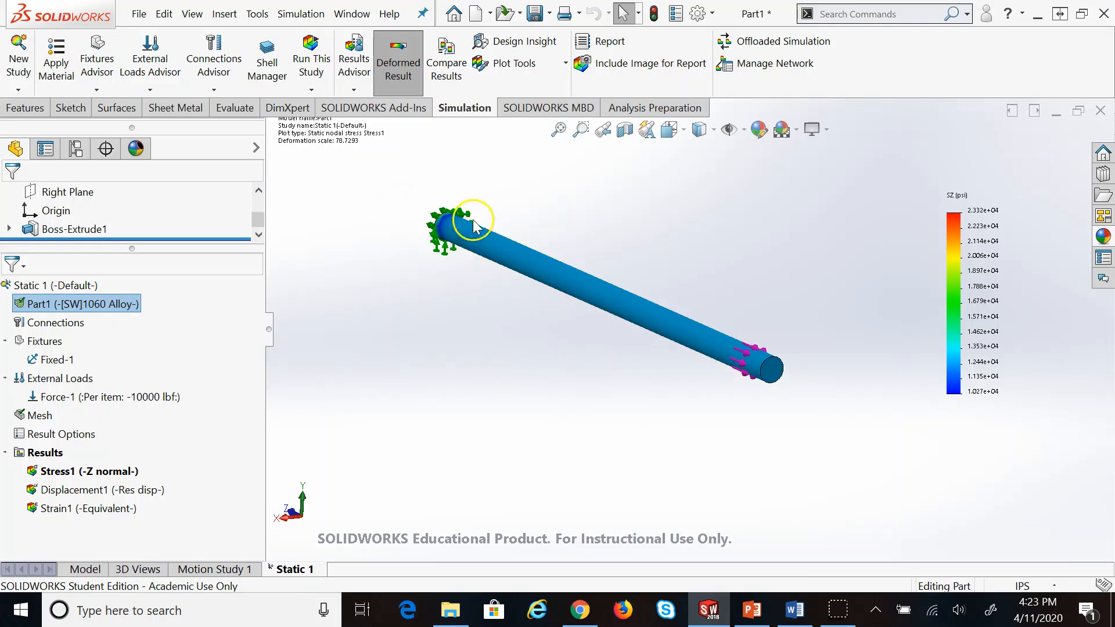
{"action": "scroll", "coordinate": [465, 222], "scroll_direction": "down", "scroll_amount": 3}
{"action": "scroll", "coordinate": [813, 398], "scroll_direction": "down", "scroll_amount": 4}
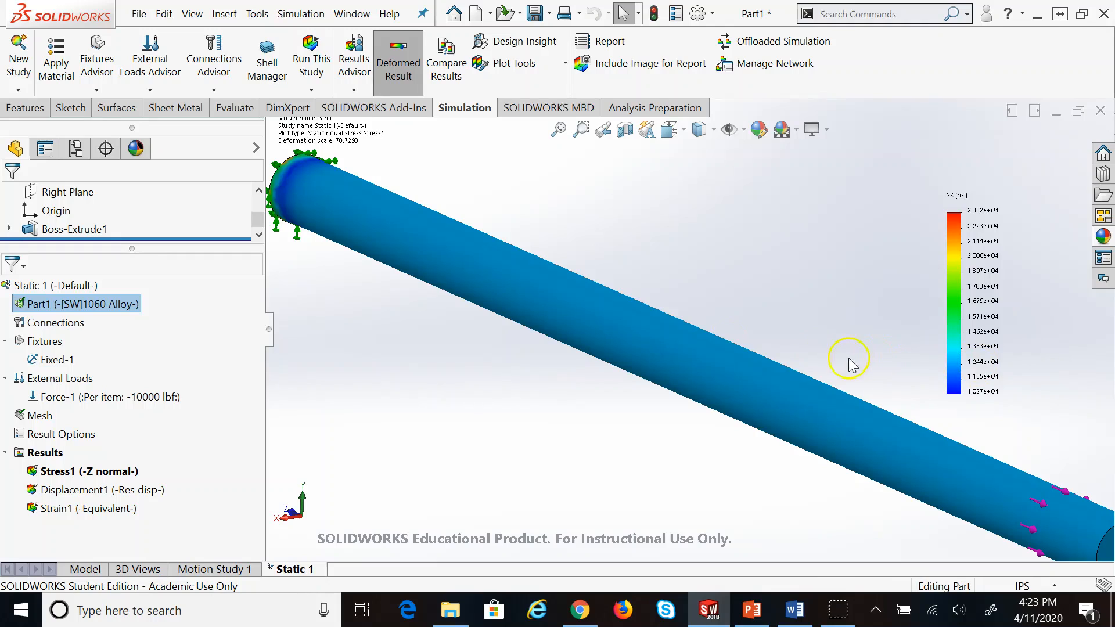
{"action": "left_click", "coordinate": [750, 607]}
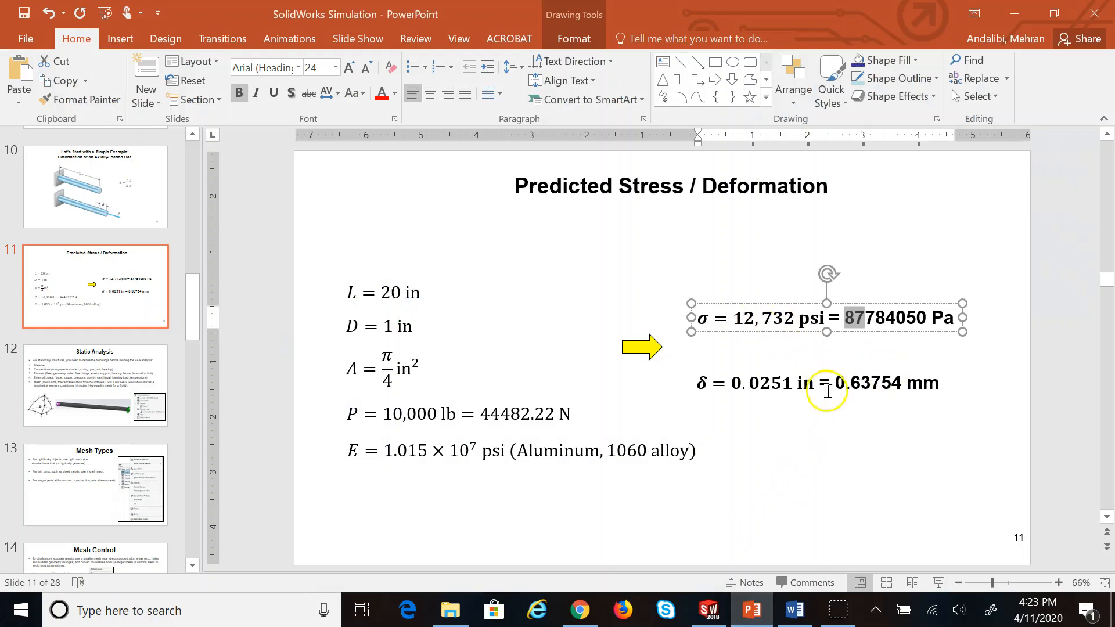
Scroll up to the axially-loaded bar slide, then return to the SOLIDWORKS Z stress plot
{"action": "left_click", "coordinate": [837, 432]}
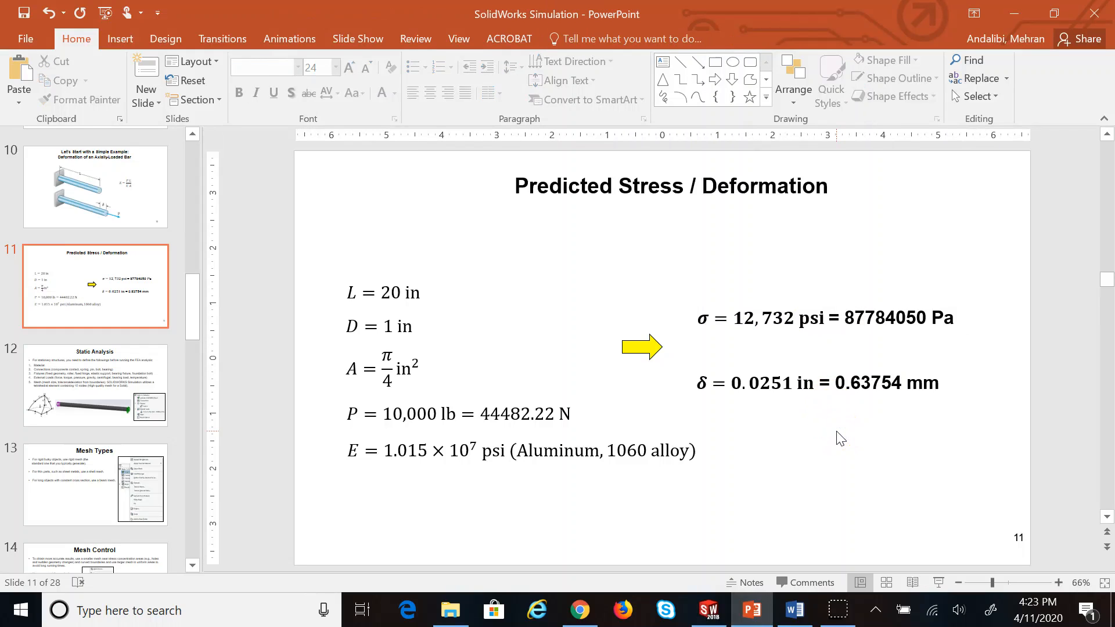
{"action": "scroll", "coordinate": [837, 434], "scroll_direction": "up", "scroll_amount": 1}
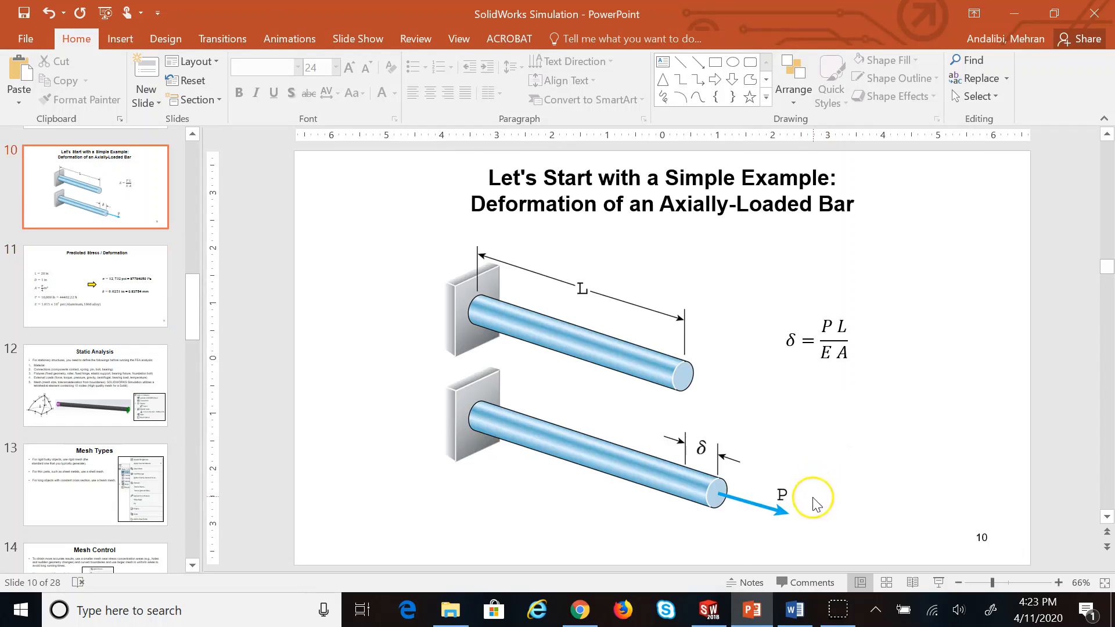
{"action": "left_click", "coordinate": [703, 616]}
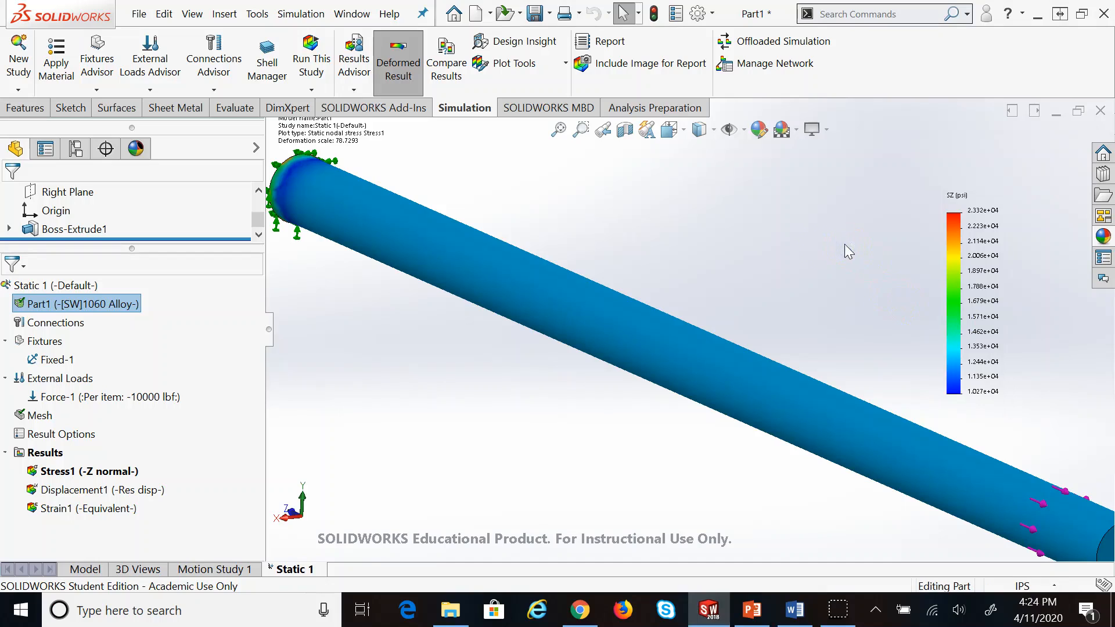
Fit the rod in view and replace the stress plot with the Displacement1 resultant plot (6.453e-01 mm peak)
{"action": "key", "text": "f"}
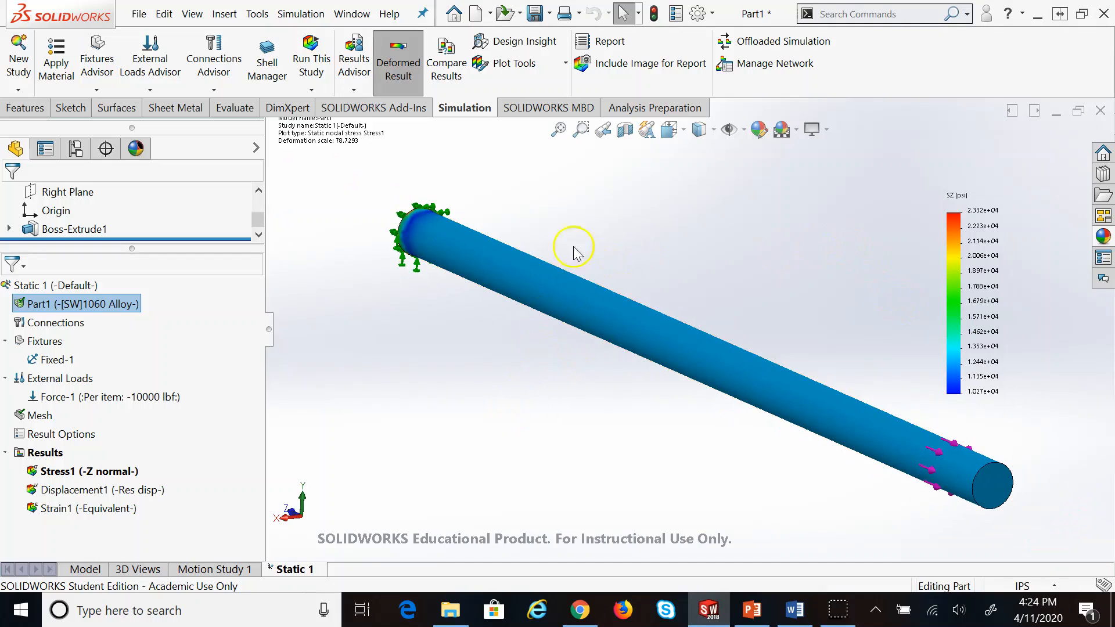
{"action": "scroll", "coordinate": [377, 124], "scroll_direction": "up", "scroll_amount": 1}
{"action": "scroll", "coordinate": [625, 244], "scroll_direction": "down", "scroll_amount": 1}
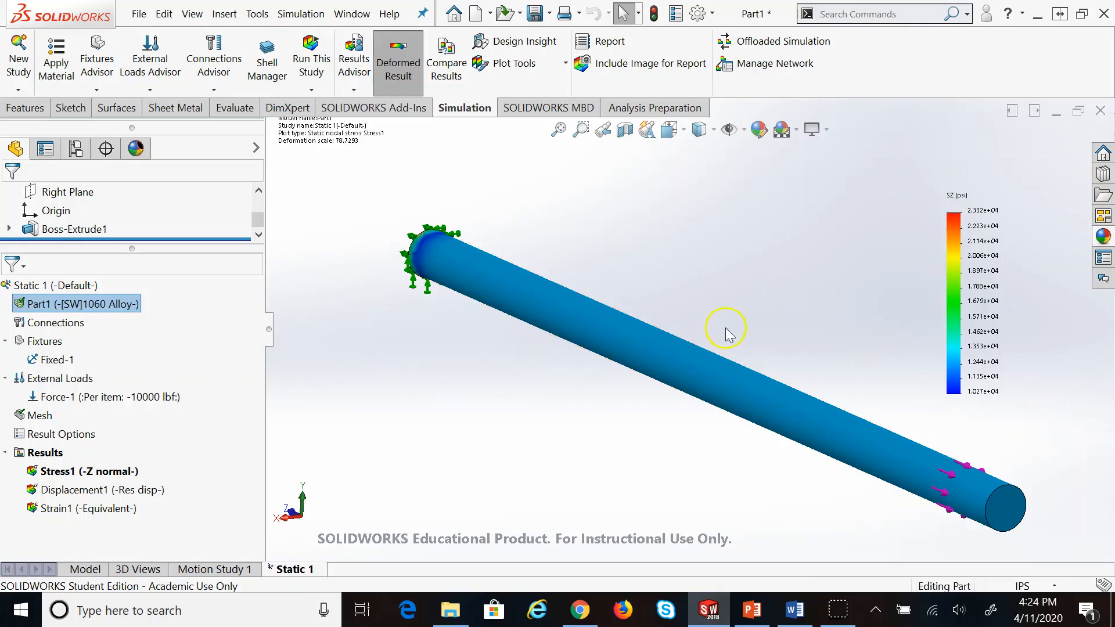
{"action": "left_click", "coordinate": [385, 455]}
{"action": "mouse_move", "coordinate": [745, 620]}
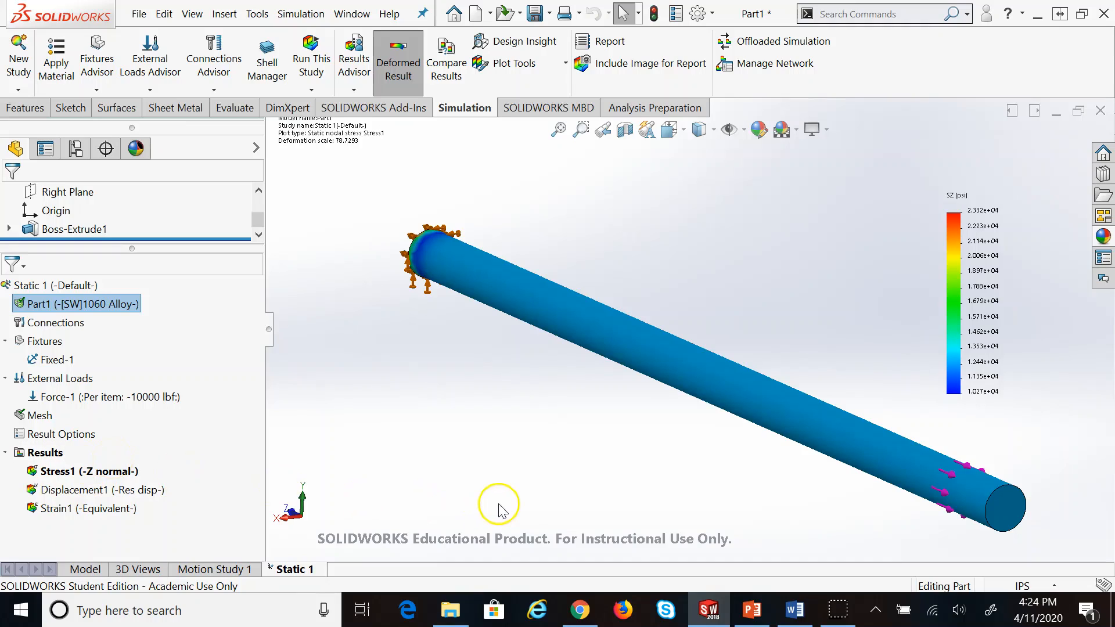
{"action": "double_click", "coordinate": [139, 489]}
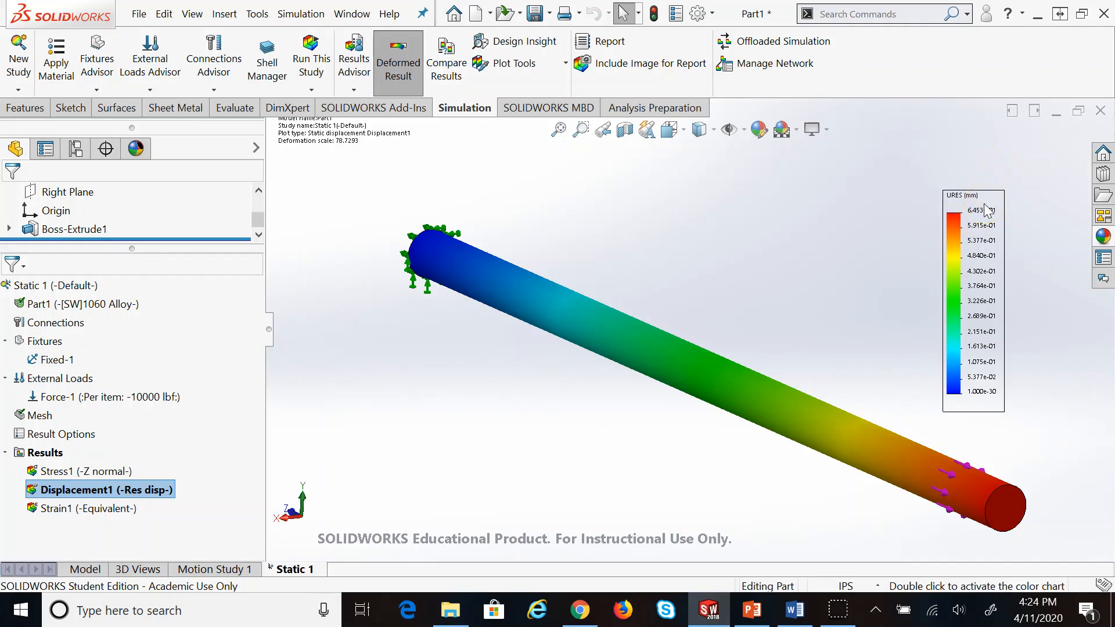
Redefine Displacement1 as UZ: Z Displacement in inches, then bring up the syllabus in Word
{"action": "right_click", "coordinate": [90, 488]}
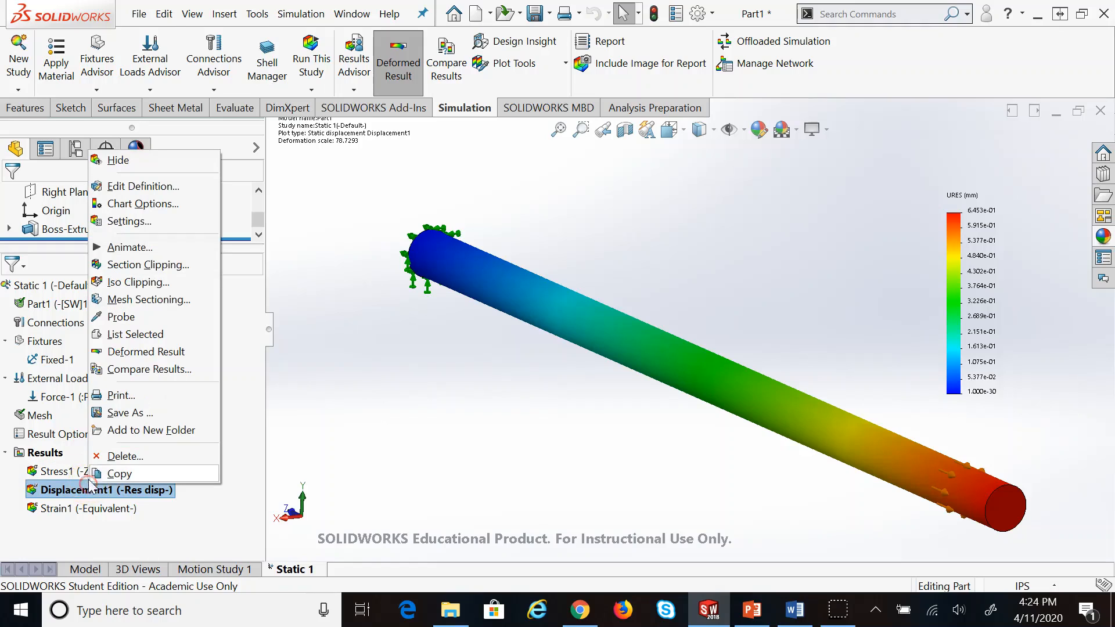
{"action": "left_click", "coordinate": [162, 223]}
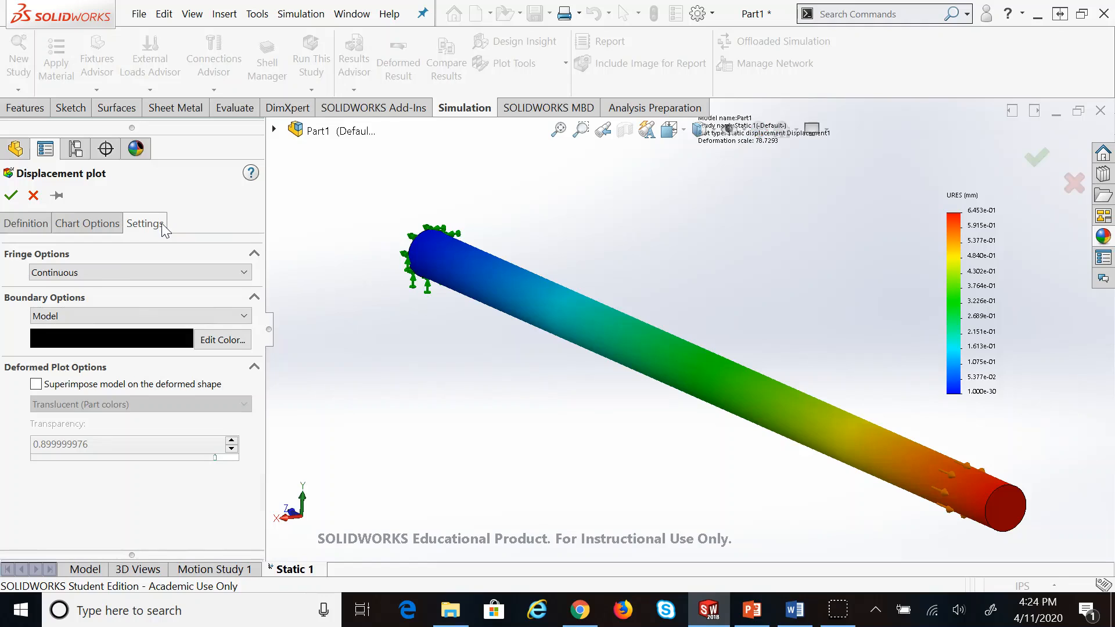
{"action": "left_click", "coordinate": [112, 222]}
{"action": "left_click", "coordinate": [40, 224]}
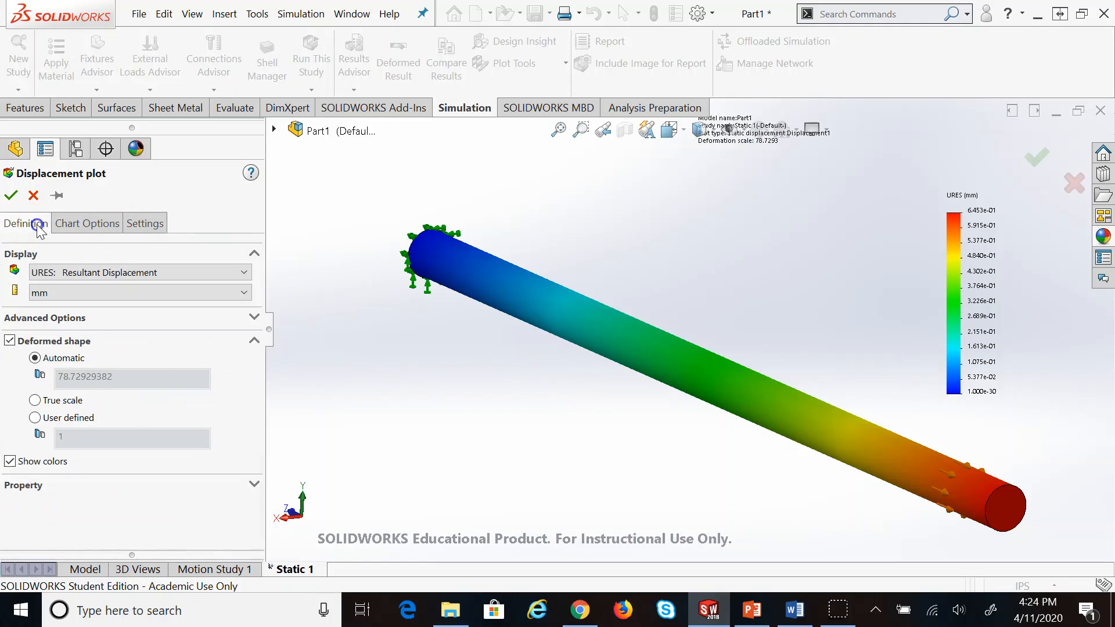
{"action": "left_click", "coordinate": [118, 272]}
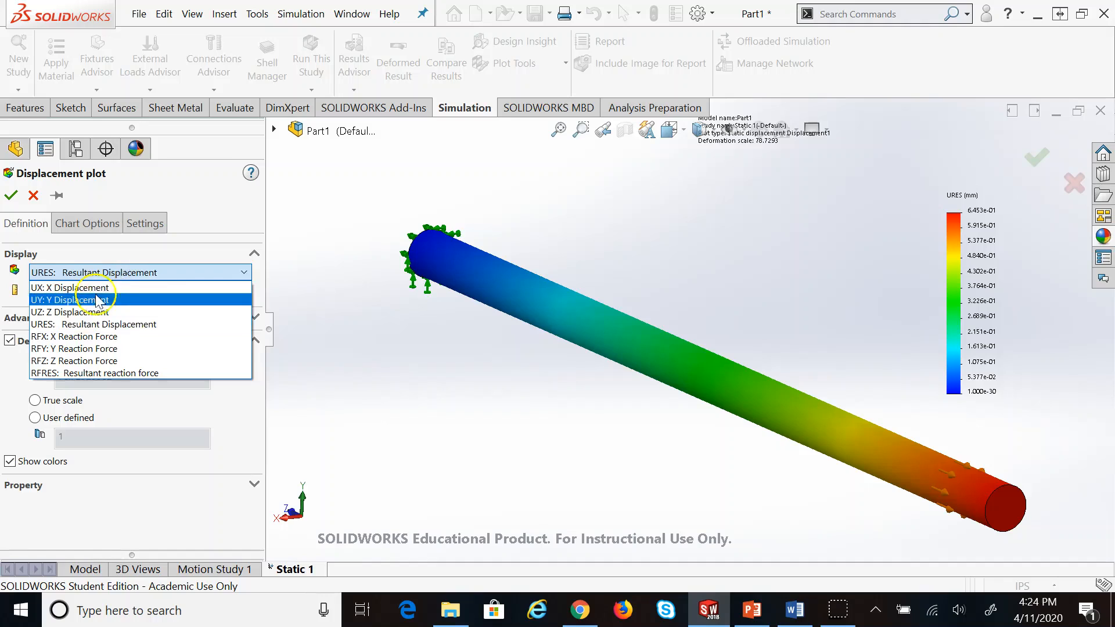
{"action": "left_click", "coordinate": [82, 318]}
{"action": "left_click", "coordinate": [80, 292]}
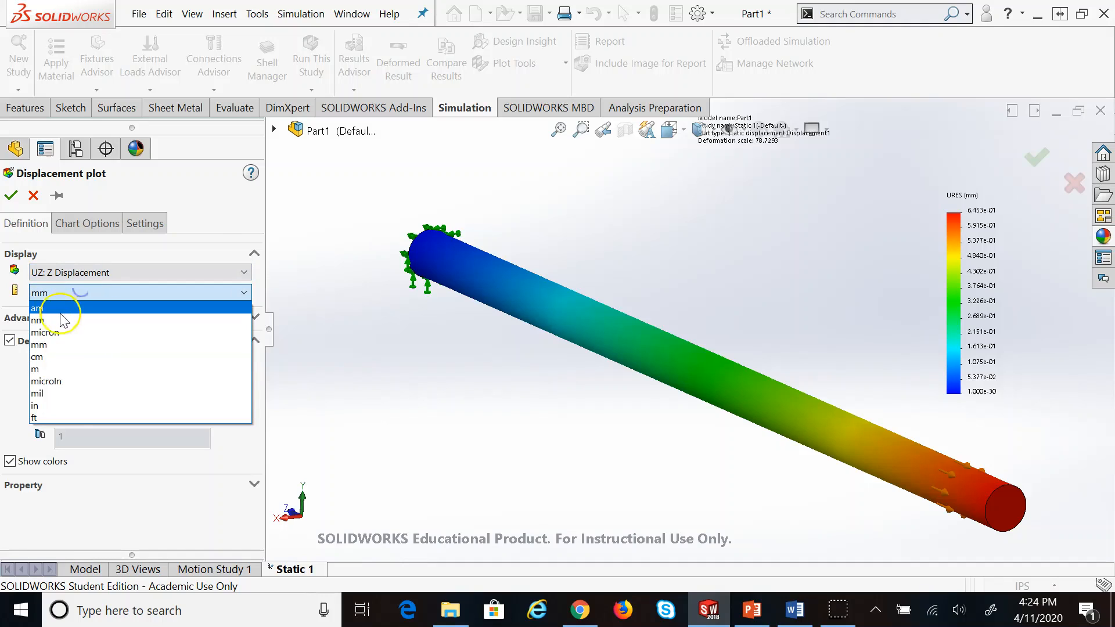
{"action": "left_click", "coordinate": [35, 405]}
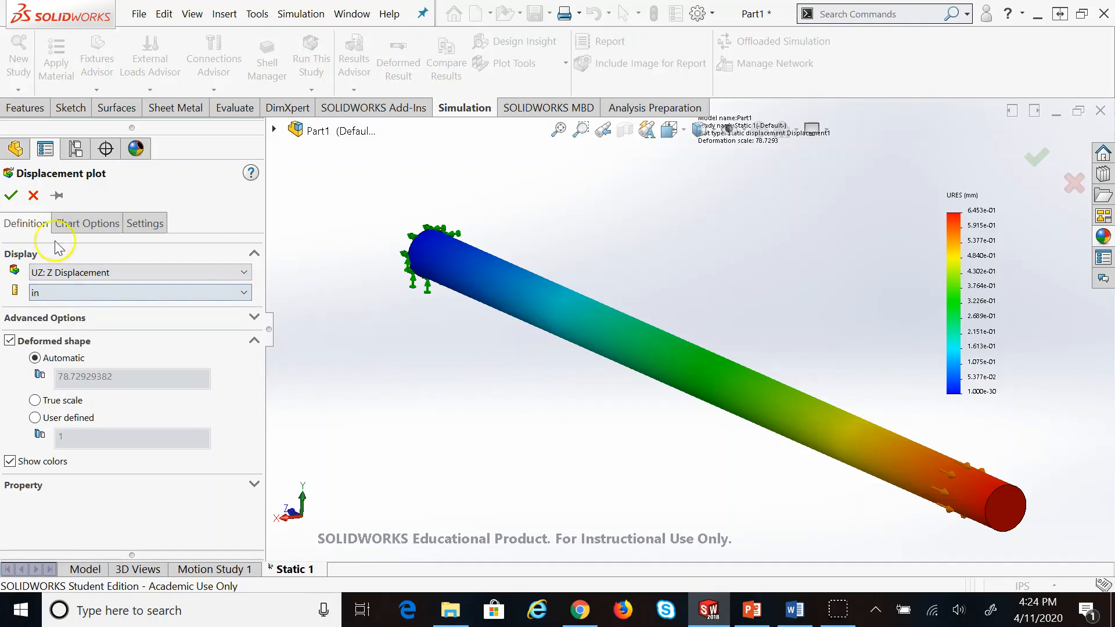
{"action": "left_click", "coordinate": [11, 195]}
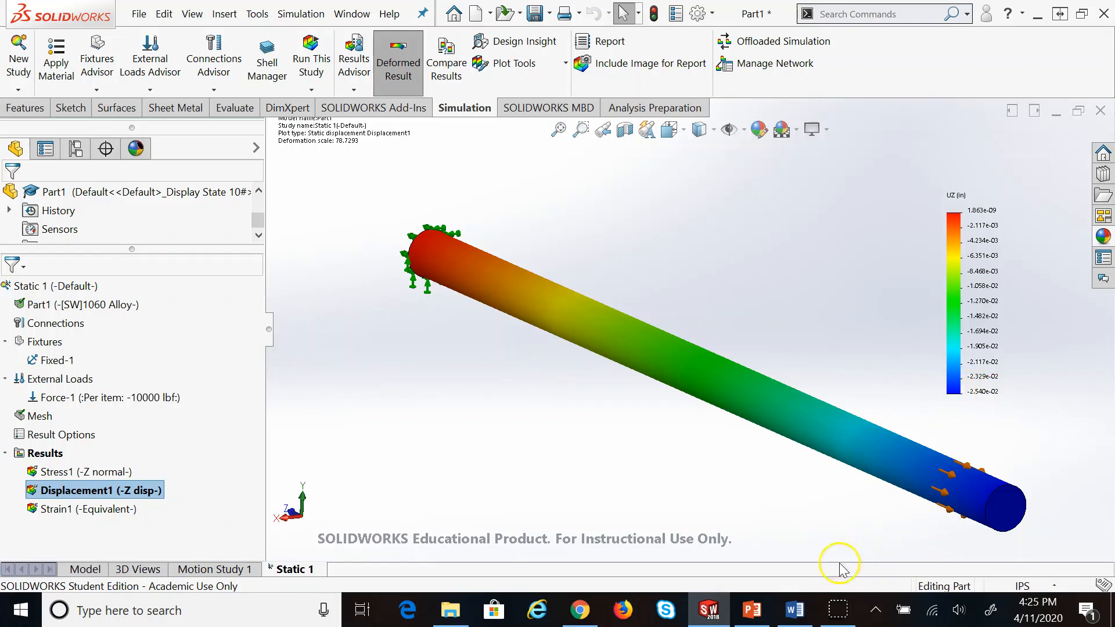
{"action": "left_click", "coordinate": [795, 609]}
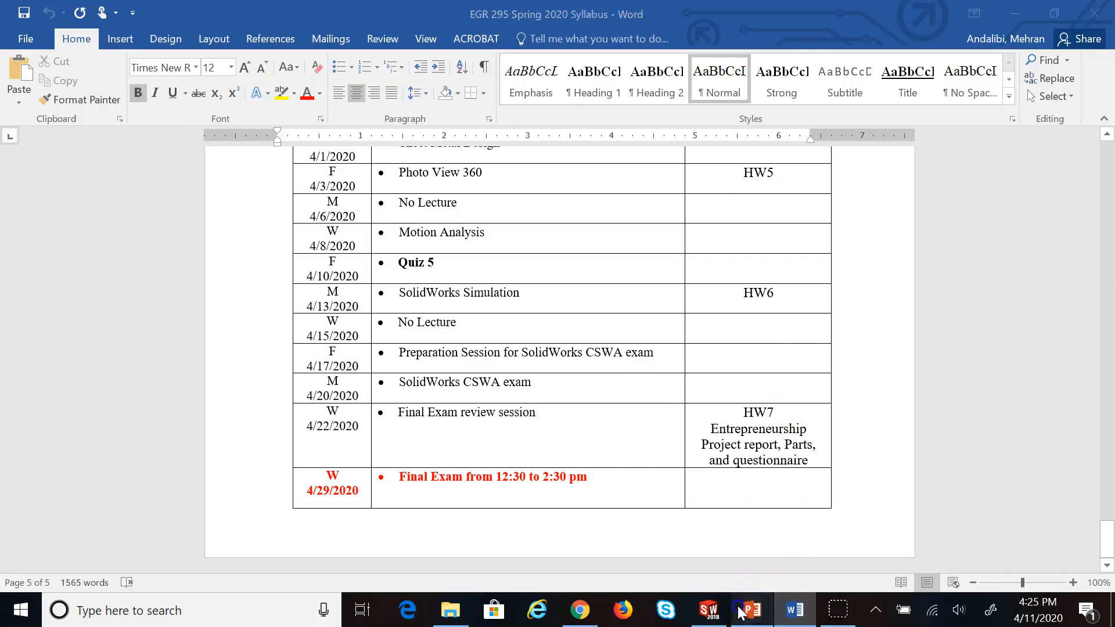
Highlight the 0.0251 in predicted δ on PowerPoint slide 11, then go back to SOLIDWORKS
{"action": "left_click", "coordinate": [750, 608]}
{"action": "left_click", "coordinate": [87, 302]}
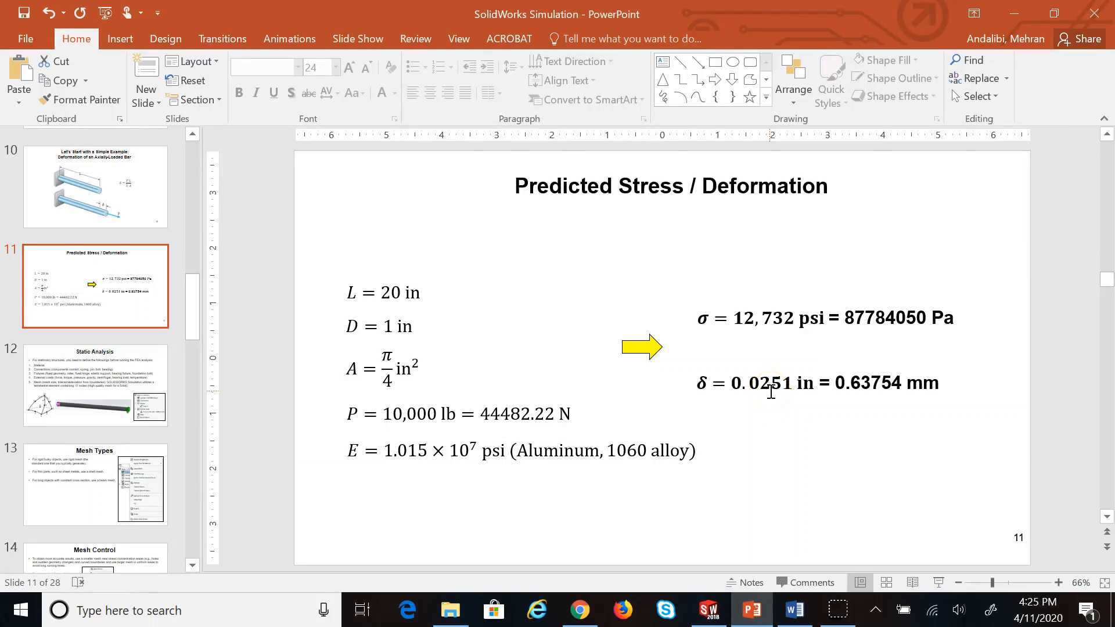
{"action": "left_click_drag", "start_coordinate": [699, 383], "coordinate": [807, 383]}
{"action": "left_click", "coordinate": [710, 608]}
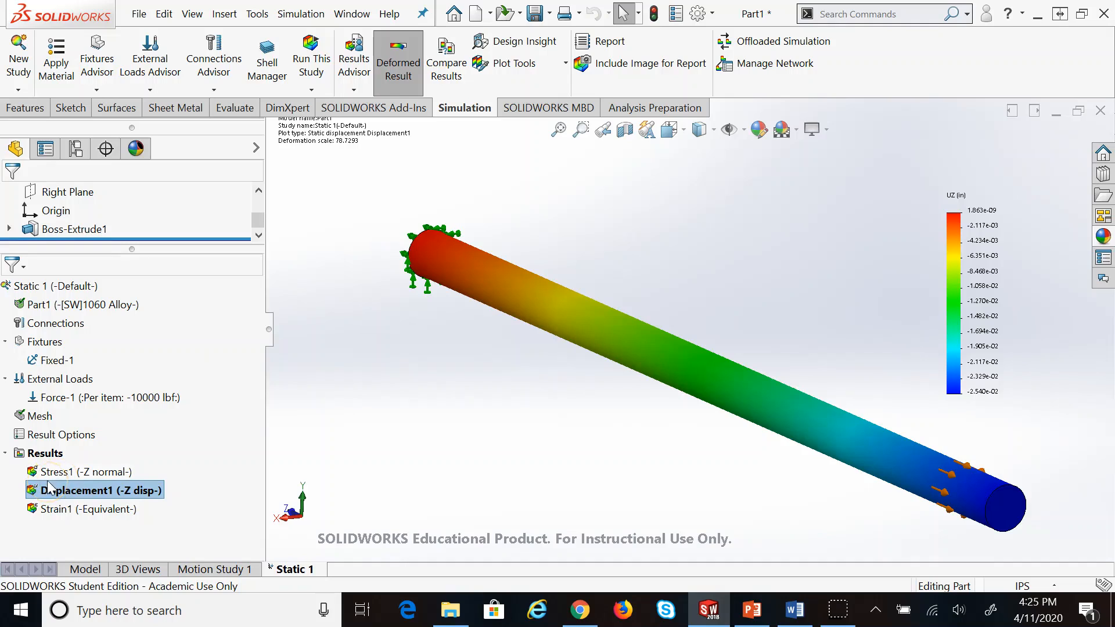
Create a new mesh with the Mesh Density slider pushed all the way to Fine
{"action": "right_click", "coordinate": [40, 417]}
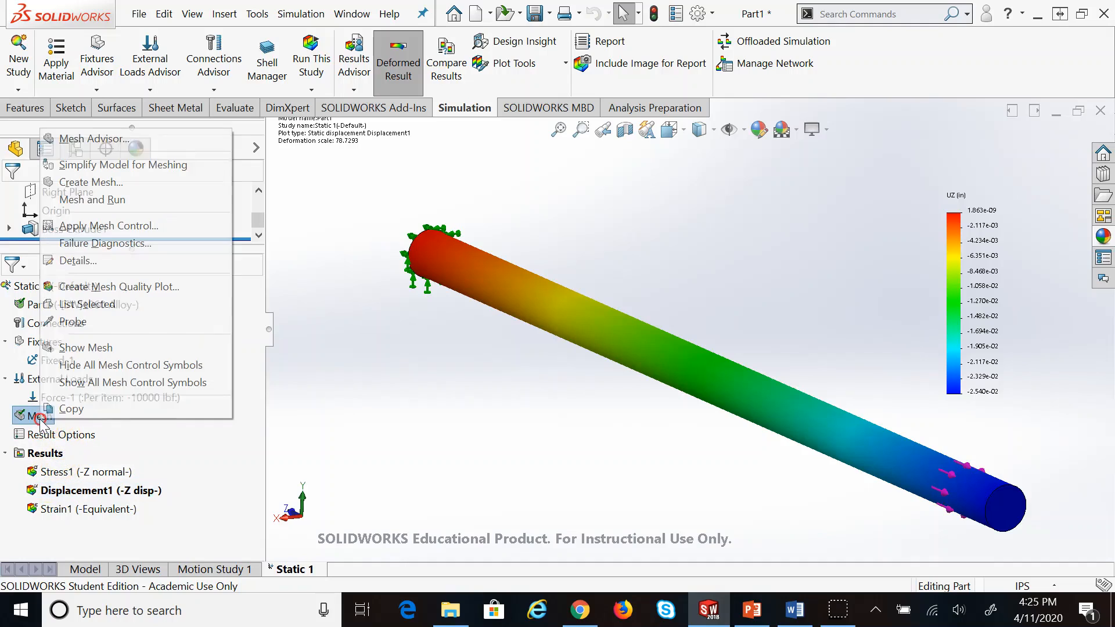
{"action": "left_click", "coordinate": [102, 182]}
{"action": "left_click_drag", "start_coordinate": [205, 240], "coordinate": [239, 243]}
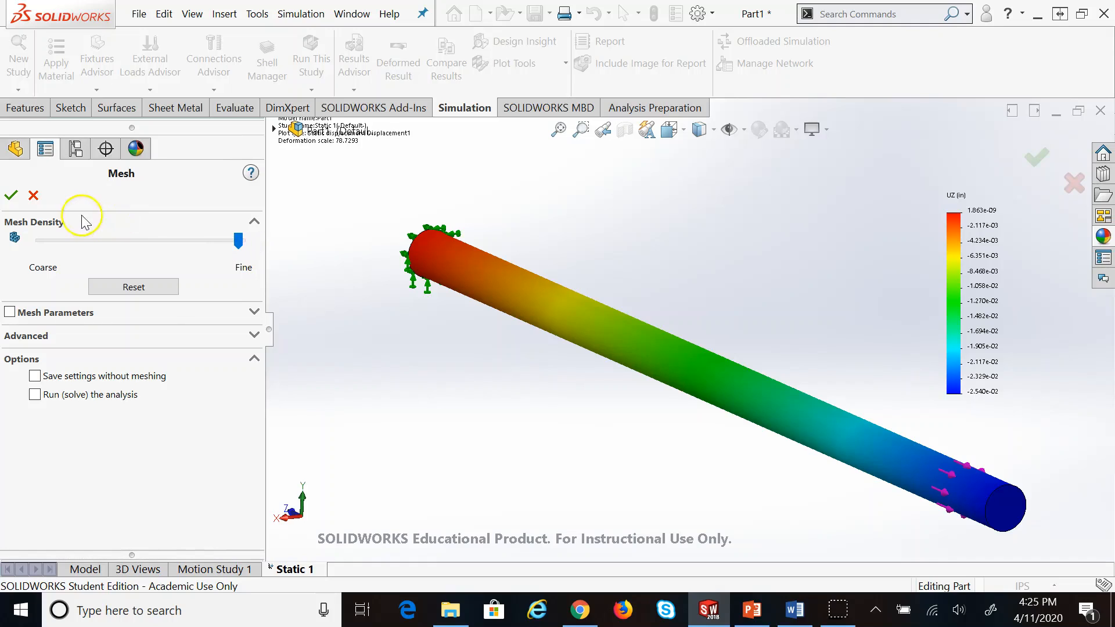
{"action": "left_click", "coordinate": [11, 196]}
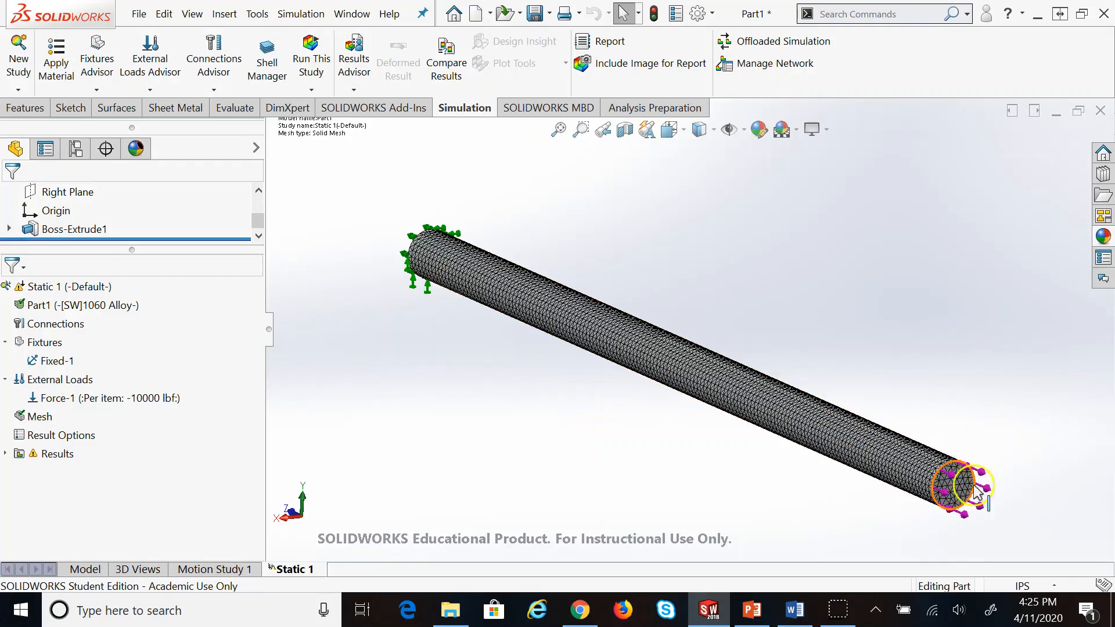
Run Static 1 on the fine mesh, dismiss the 'Data not available' warning, and expand Results
{"action": "scroll", "coordinate": [966, 482], "scroll_direction": "down", "scroll_amount": 5}
{"action": "scroll", "coordinate": [488, 375], "scroll_direction": "up", "scroll_amount": 6}
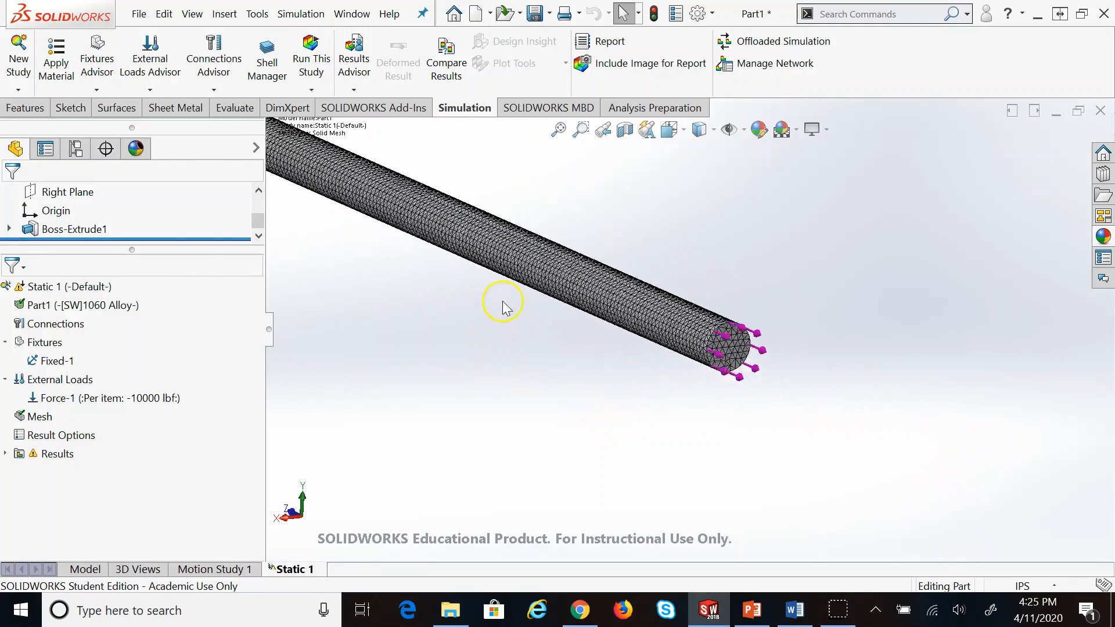
{"action": "left_click", "coordinate": [320, 65]}
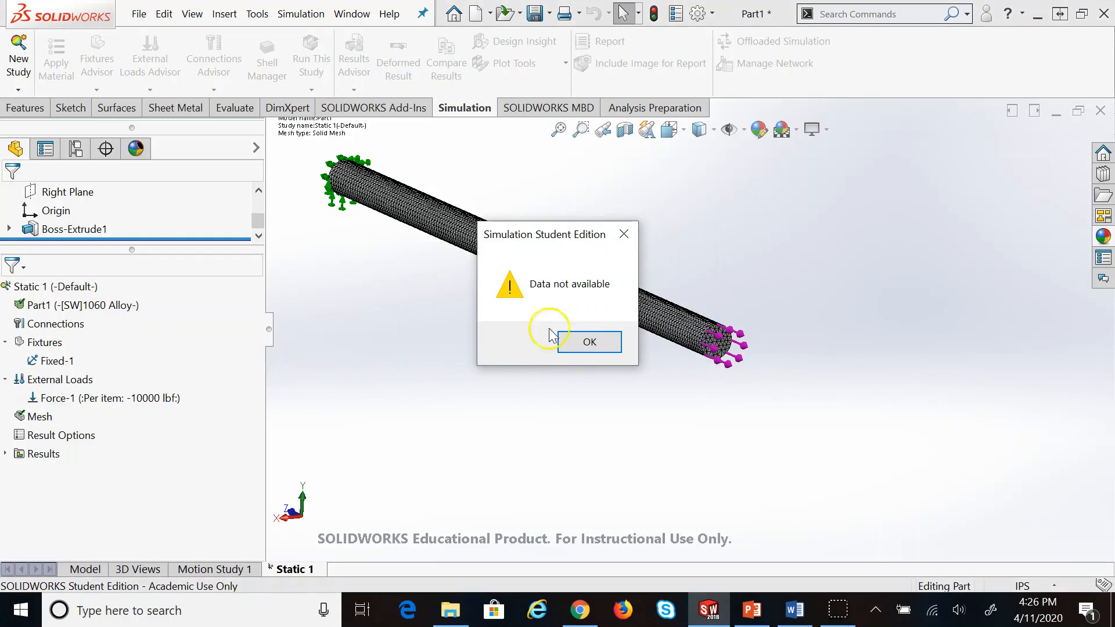
{"action": "left_click", "coordinate": [604, 346]}
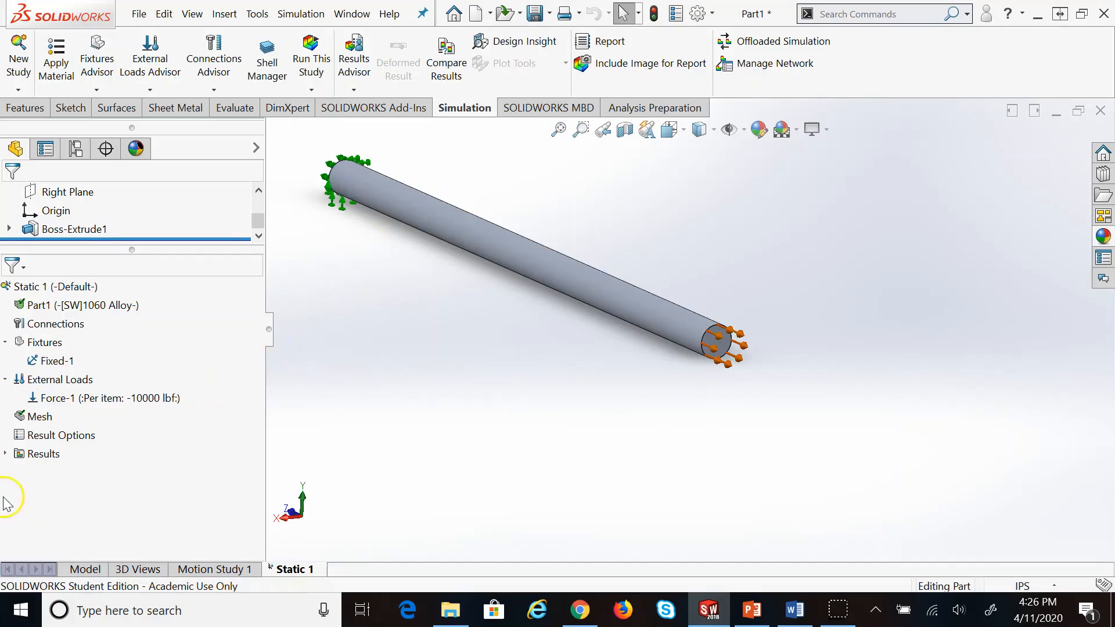
{"action": "left_click", "coordinate": [5, 453]}
Display the Stress1 plot on the fine-mesh rod and zoom in to inspect it
{"action": "double_click", "coordinate": [85, 473]}
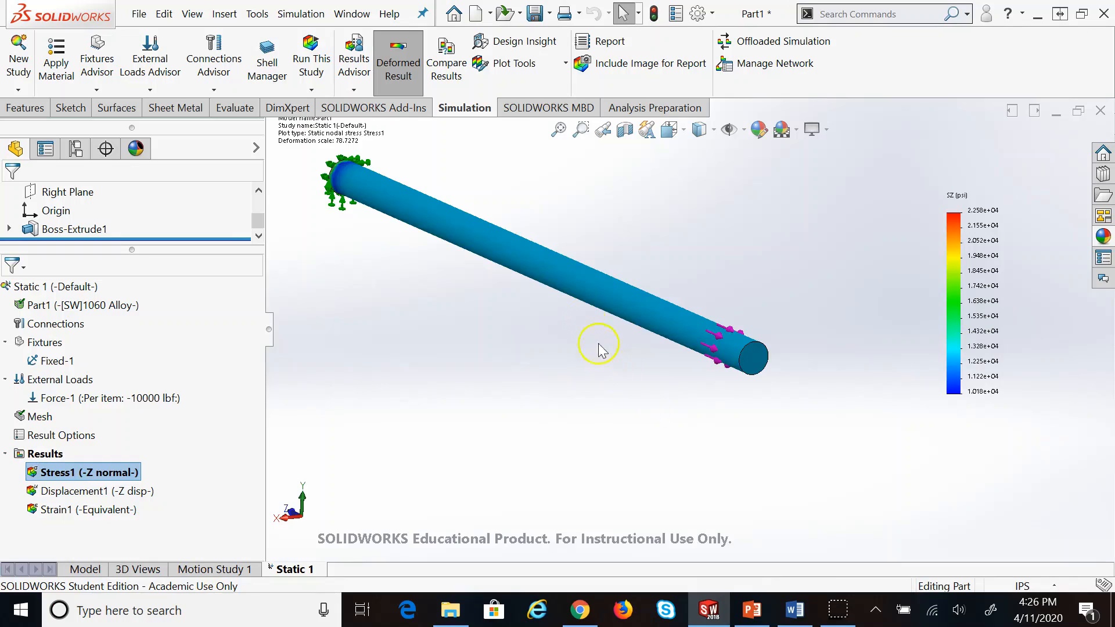
{"action": "scroll", "coordinate": [535, 221], "scroll_direction": "up", "scroll_amount": 2}
{"action": "scroll", "coordinate": [525, 276], "scroll_direction": "down", "scroll_amount": 2}
{"action": "scroll", "coordinate": [920, 409], "scroll_direction": "down", "scroll_amount": 3}
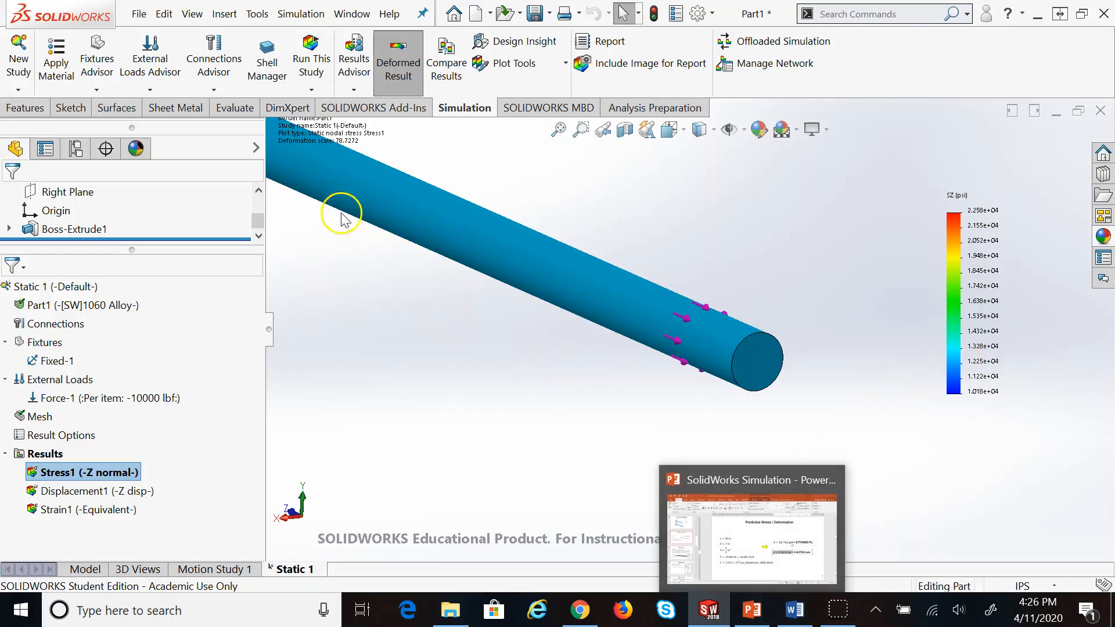
{"action": "scroll", "coordinate": [360, 206], "scroll_direction": "up", "scroll_amount": 5}
{"action": "scroll", "coordinate": [510, 229], "scroll_direction": "down", "scroll_amount": 2}
{"action": "scroll", "coordinate": [829, 391], "scroll_direction": "down", "scroll_amount": 4}
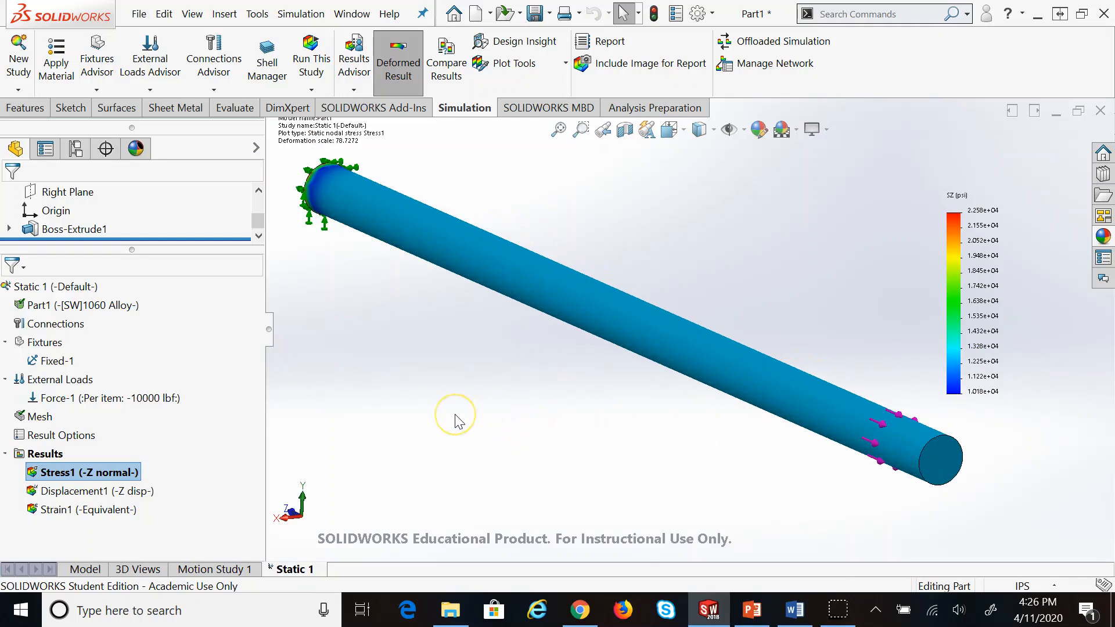
Switch to the Displacement1 Z displacement plot, reaching -2.540e-02 in at the loaded end
{"action": "double_click", "coordinate": [64, 492]}
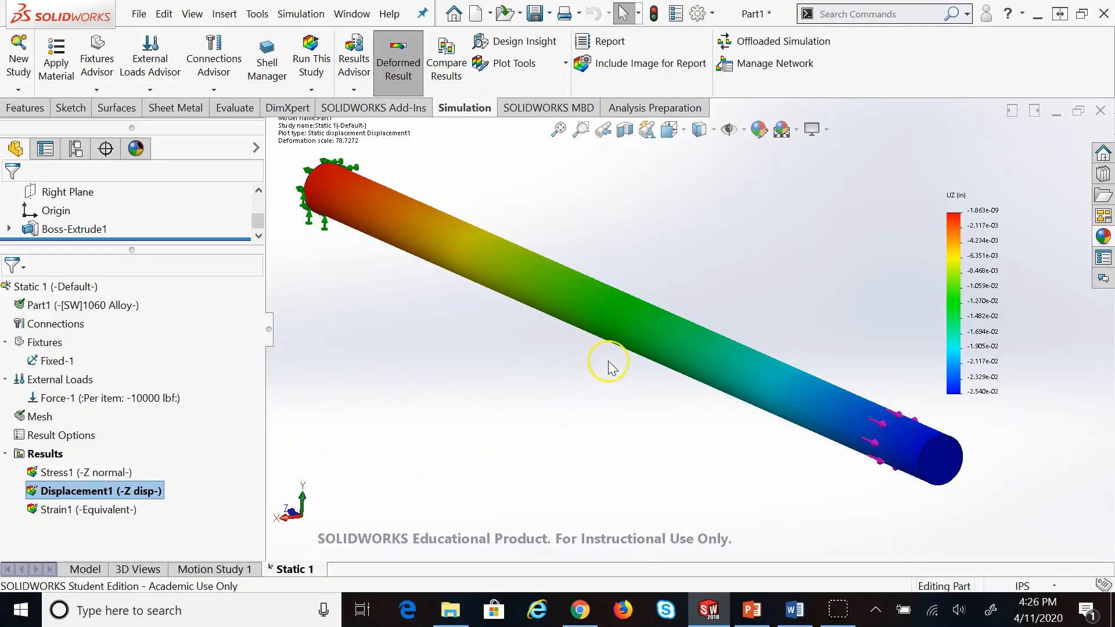
{"action": "scroll", "coordinate": [608, 366], "scroll_direction": "up", "scroll_amount": 2}
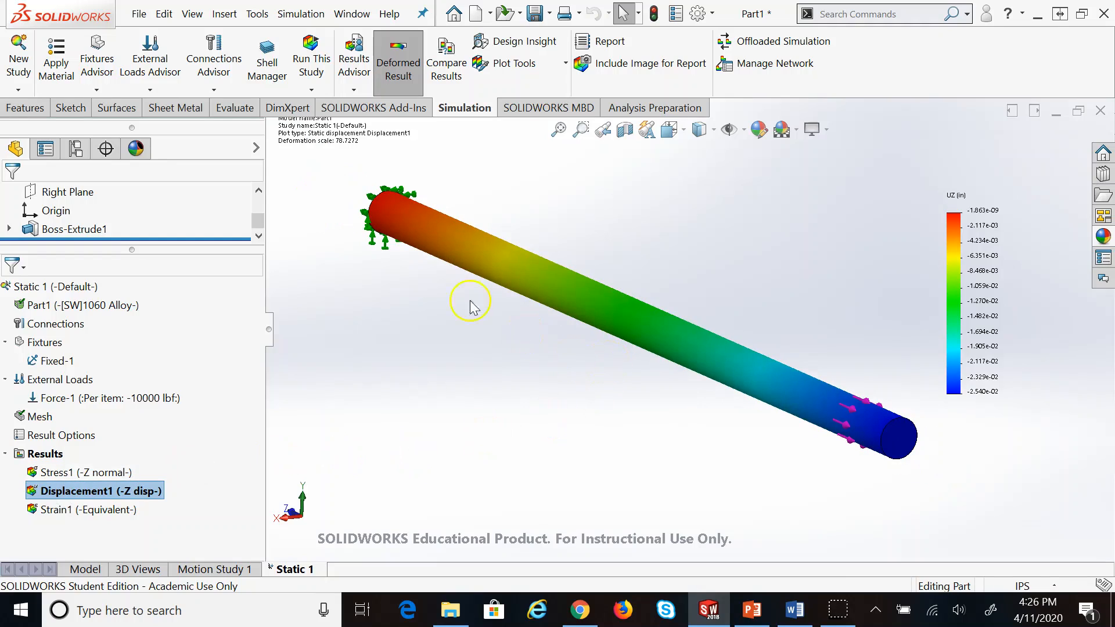
{"action": "left_click", "coordinate": [333, 143]}
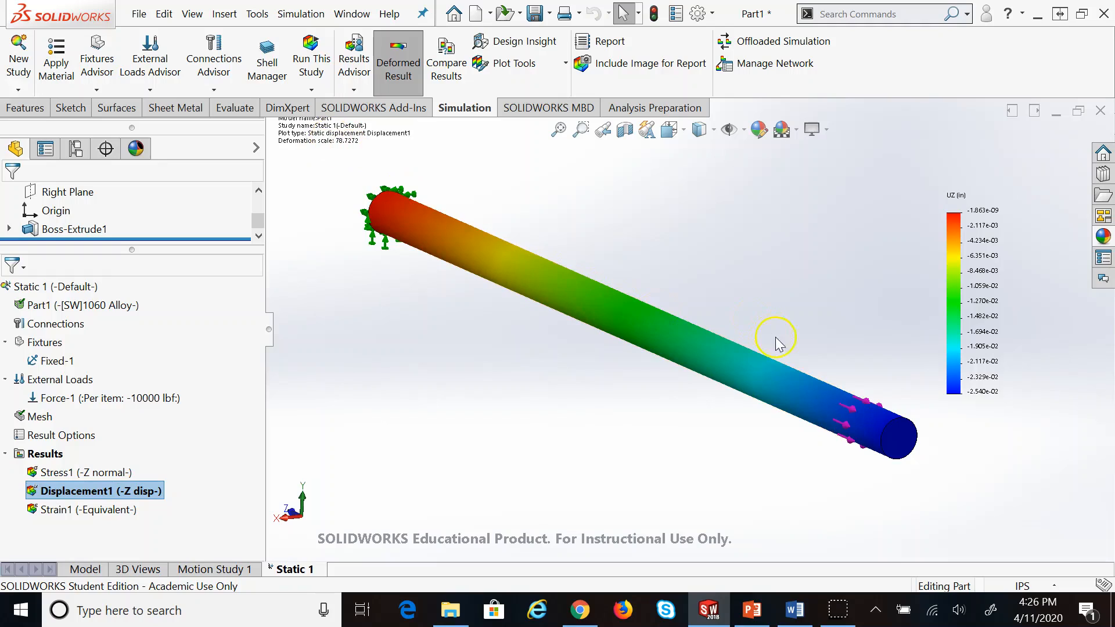
{"action": "left_click", "coordinate": [362, 156]}
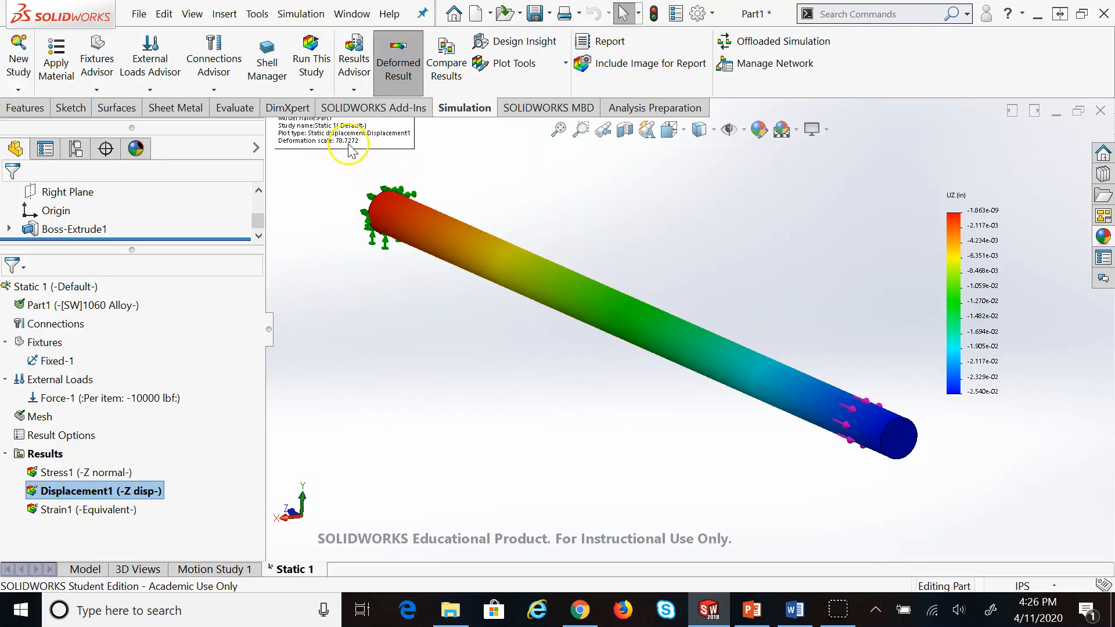
{"action": "left_click", "coordinate": [74, 497]}
{"action": "right_click", "coordinate": [74, 497]}
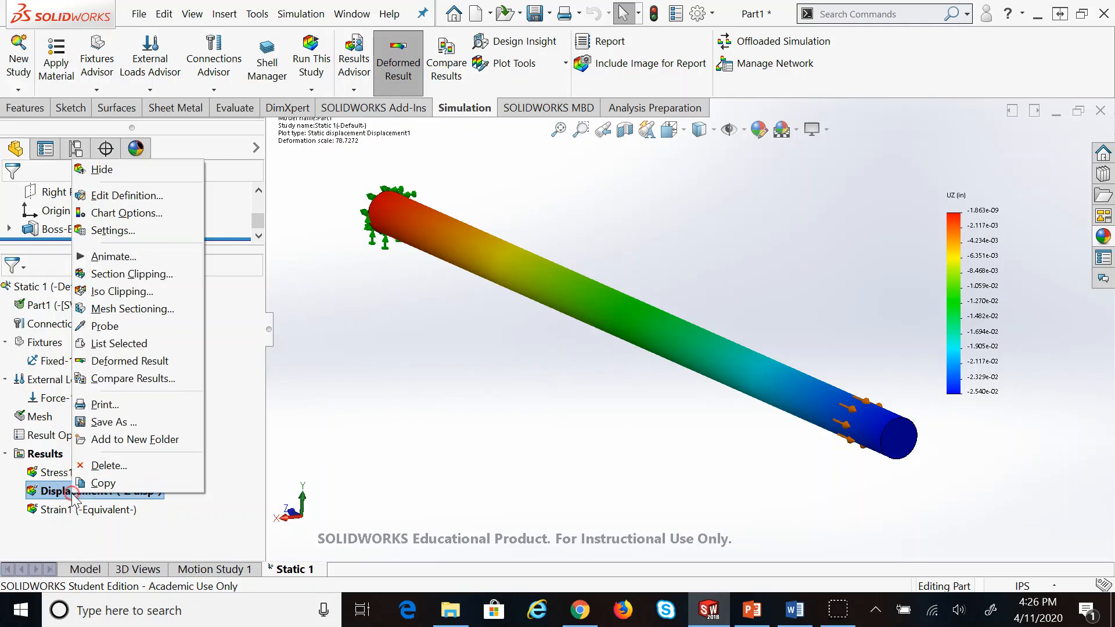
Animate the fine-mesh Displacement1 plot, then close the Animation PropertyManager
{"action": "left_click", "coordinate": [119, 255]}
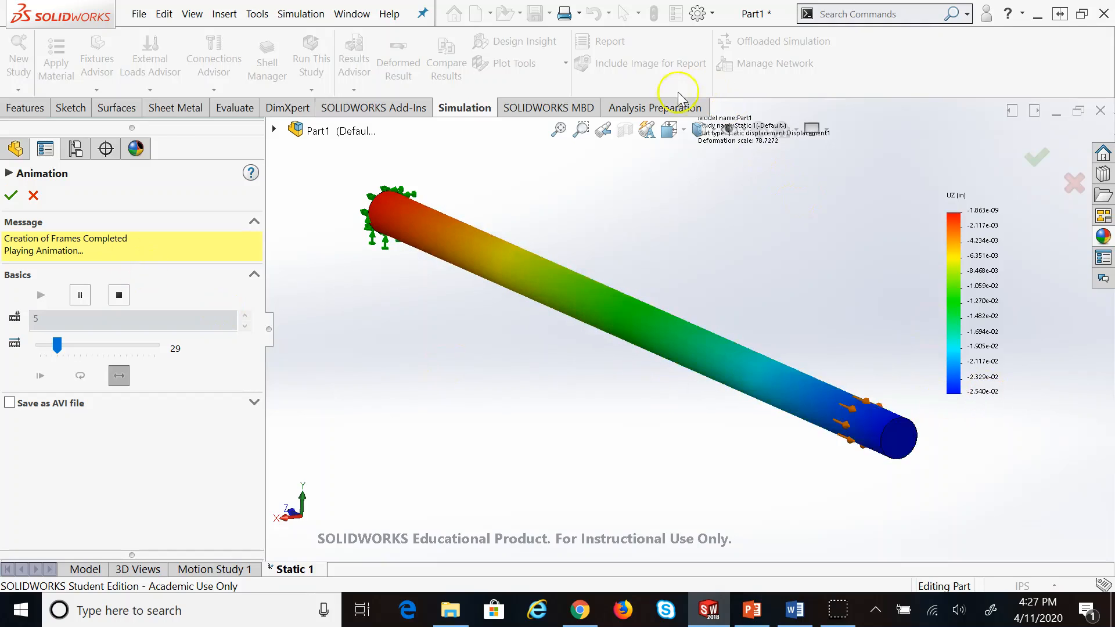
{"action": "left_click", "coordinate": [34, 195]}
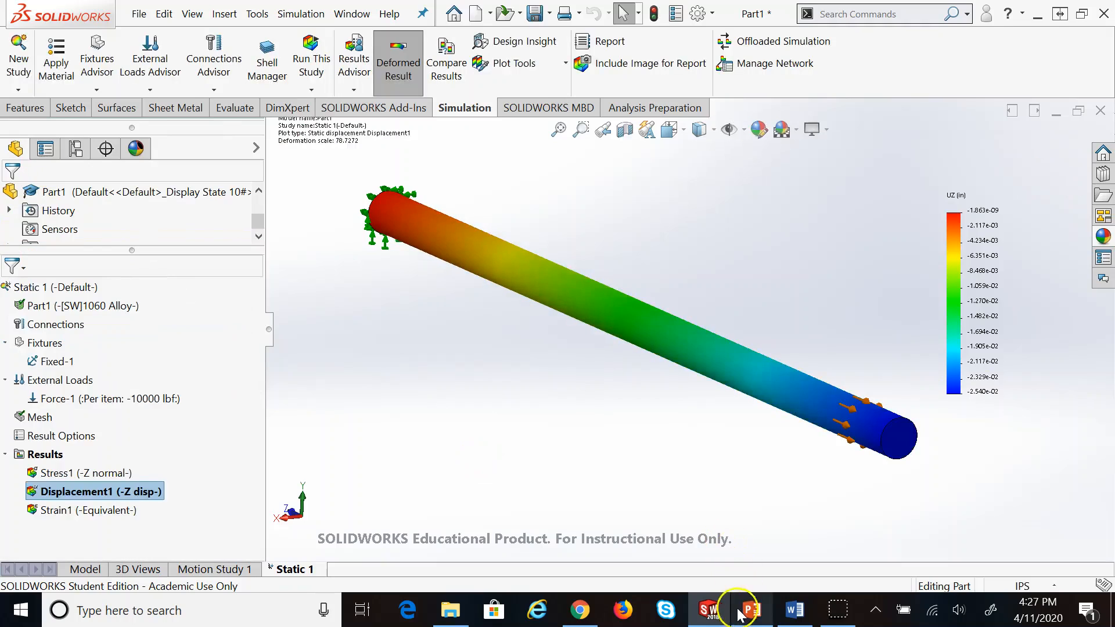
{"action": "left_click", "coordinate": [741, 614]}
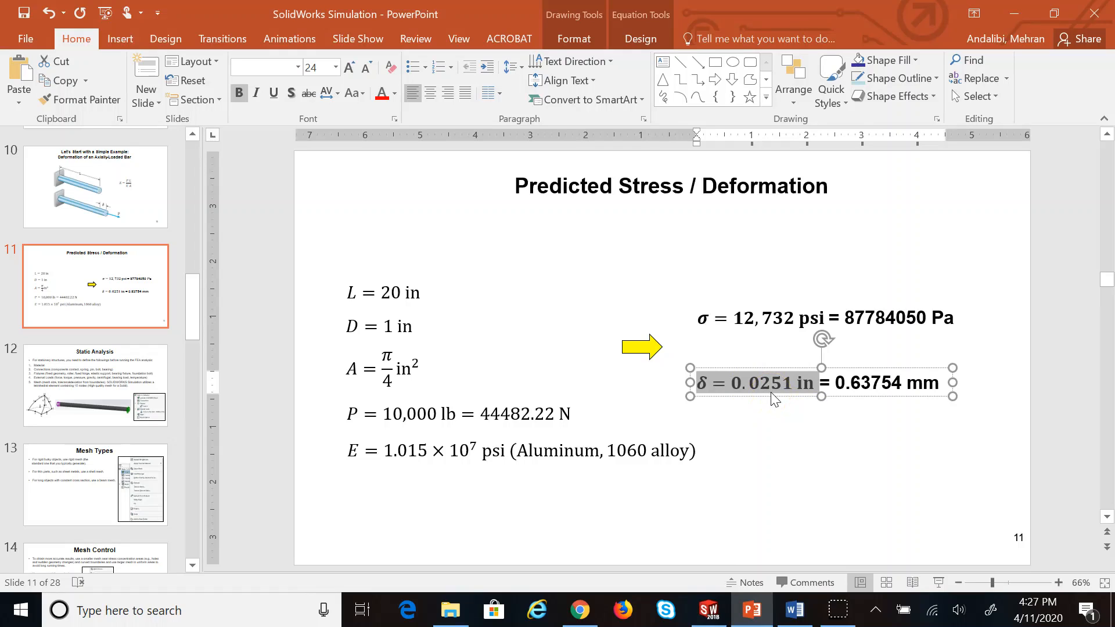
{"action": "left_click_drag", "start_coordinate": [382, 414], "coordinate": [436, 412]}
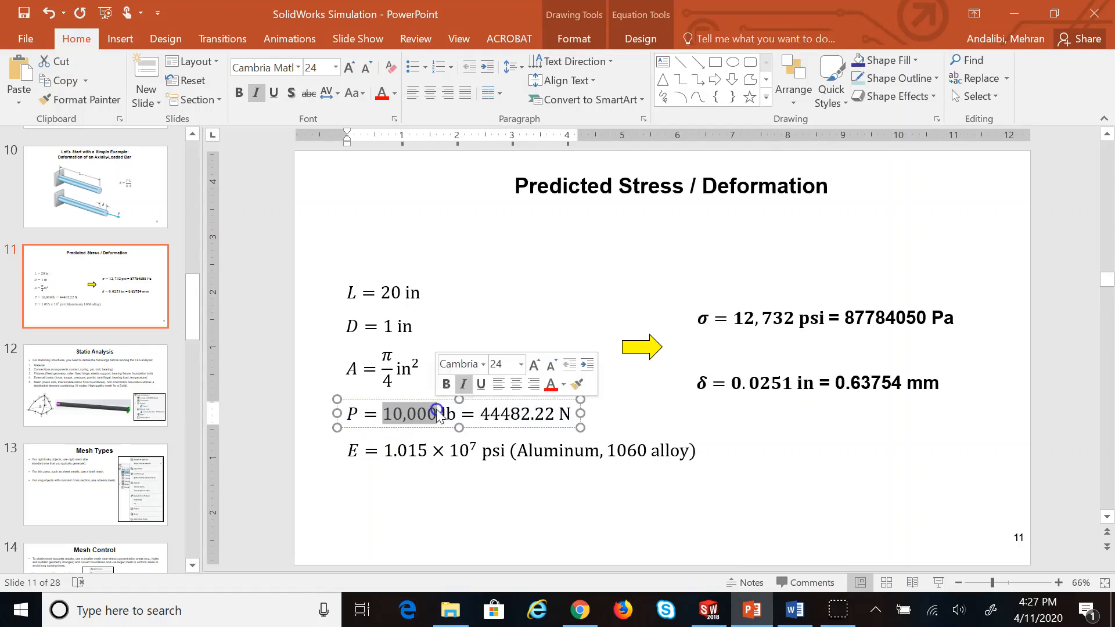
{"action": "left_click", "coordinate": [980, 430]}
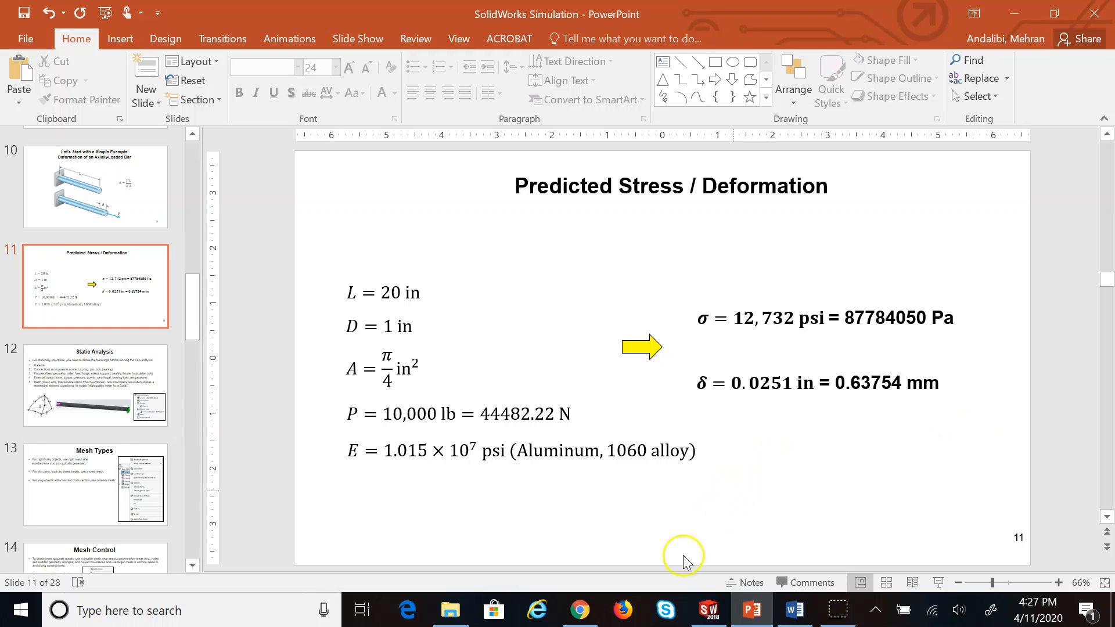
{"action": "left_click", "coordinate": [712, 610]}
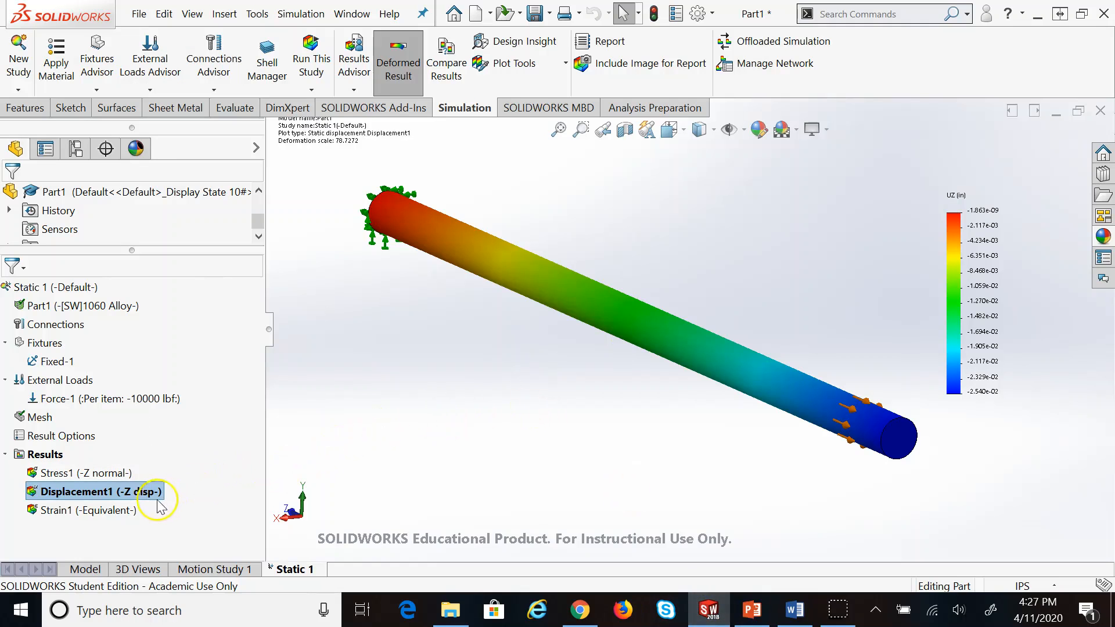
Change the Displacement1 deformed shape from the automatic 78.7272 factor to True scale
{"action": "right_click", "coordinate": [133, 491]}
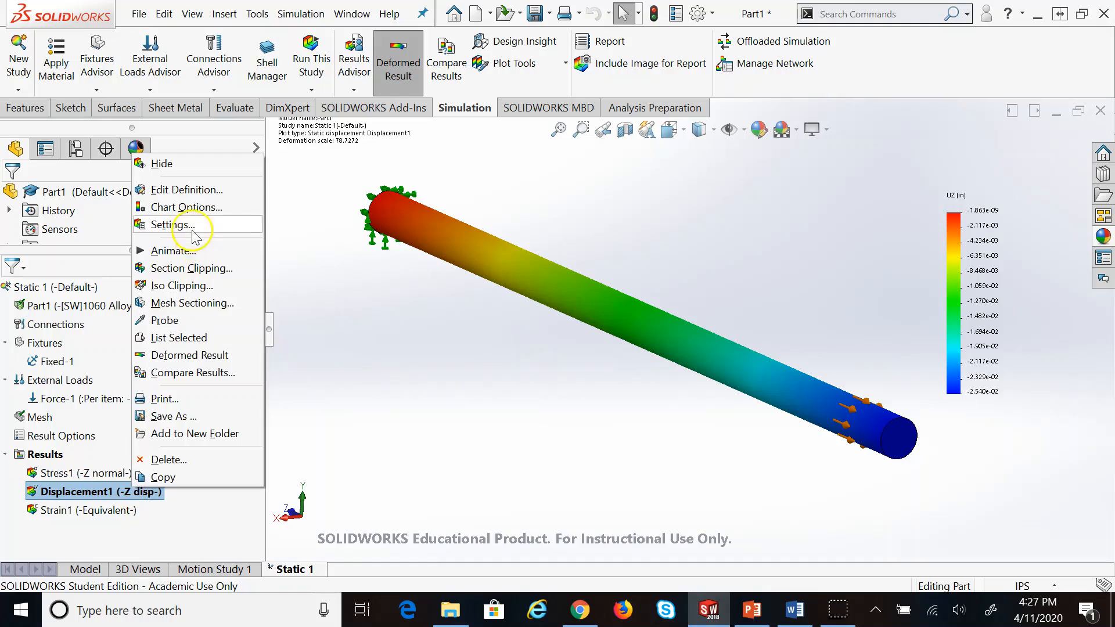
{"action": "left_click", "coordinate": [174, 224]}
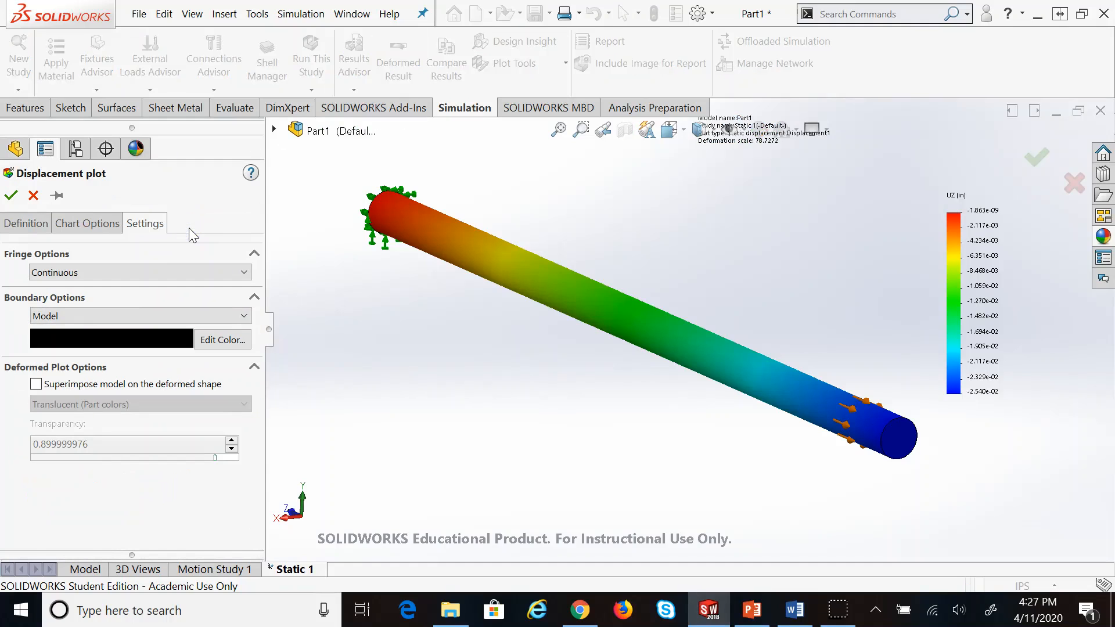
{"action": "left_click", "coordinate": [29, 227]}
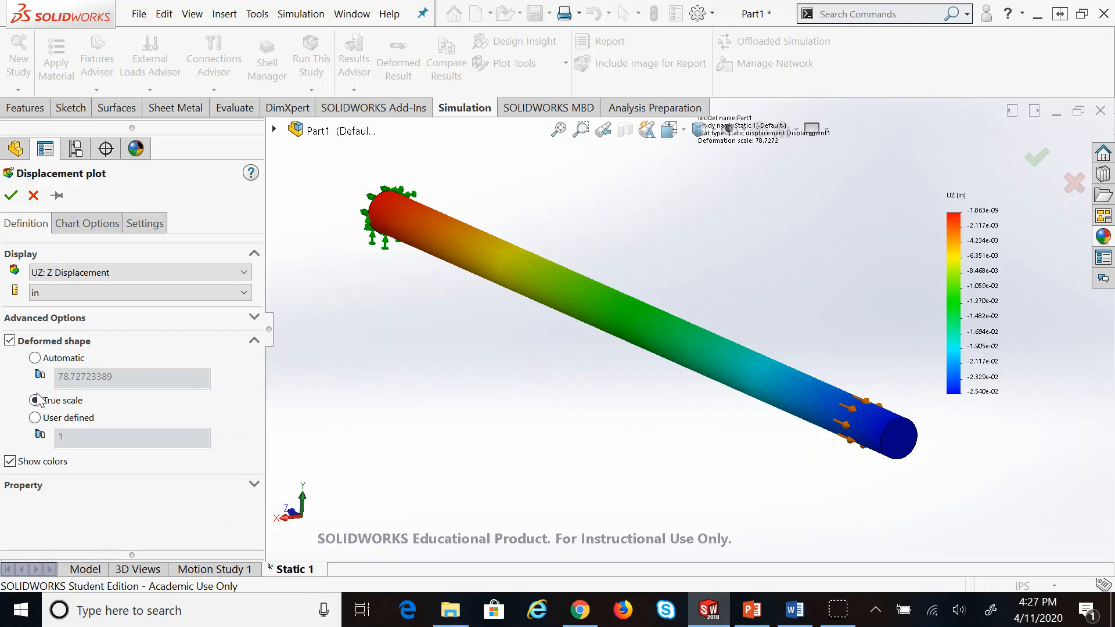
{"action": "left_click", "coordinate": [10, 195]}
Play and stop the true-scale Displacement1 animation, then close the Word window
{"action": "right_click", "coordinate": [93, 493]}
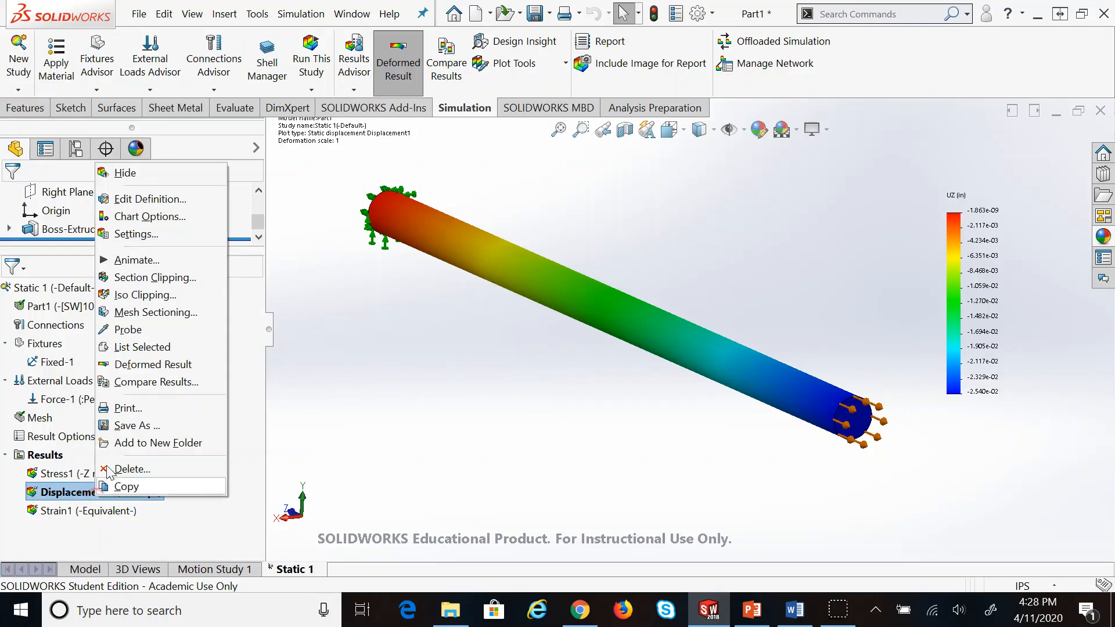
{"action": "left_click", "coordinate": [146, 266]}
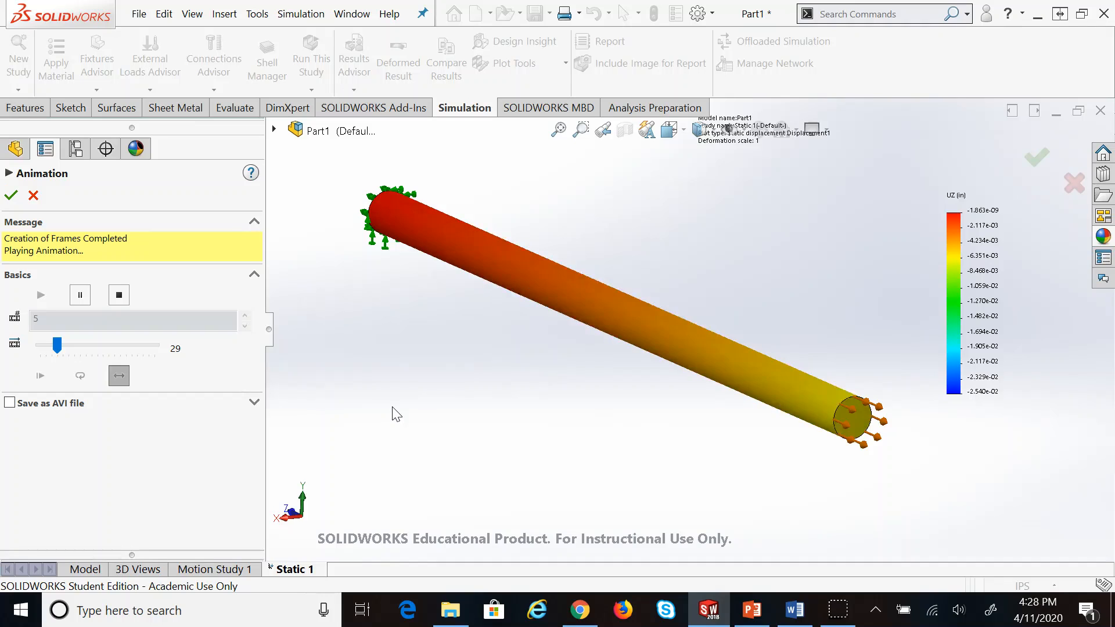
{"action": "left_click", "coordinate": [33, 195]}
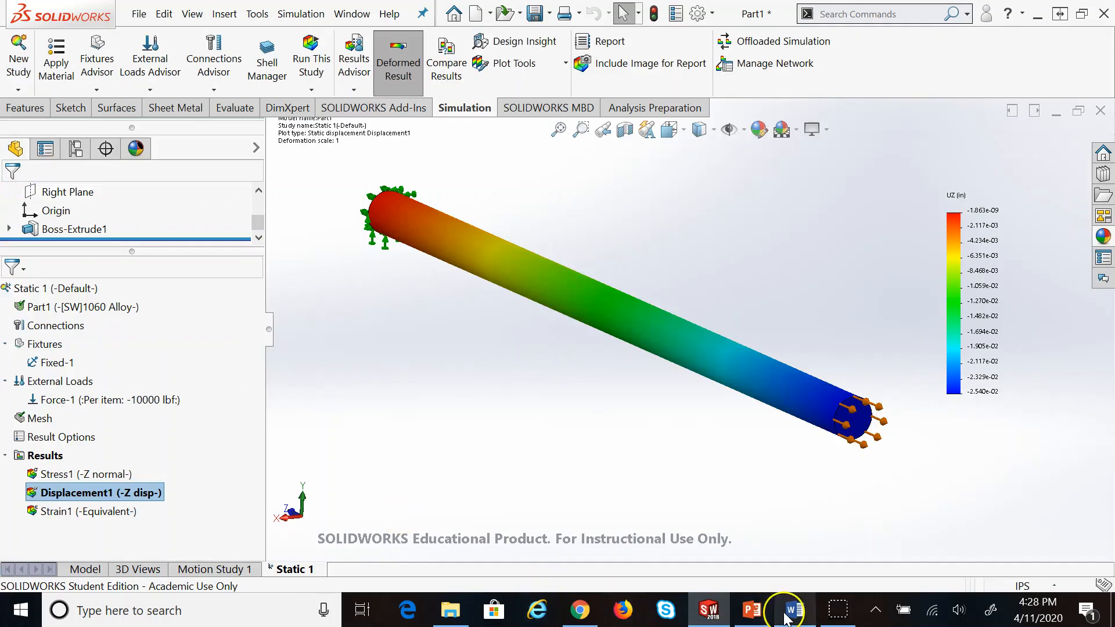
{"action": "right_click", "coordinate": [775, 594]}
{"action": "left_click", "coordinate": [773, 578]}
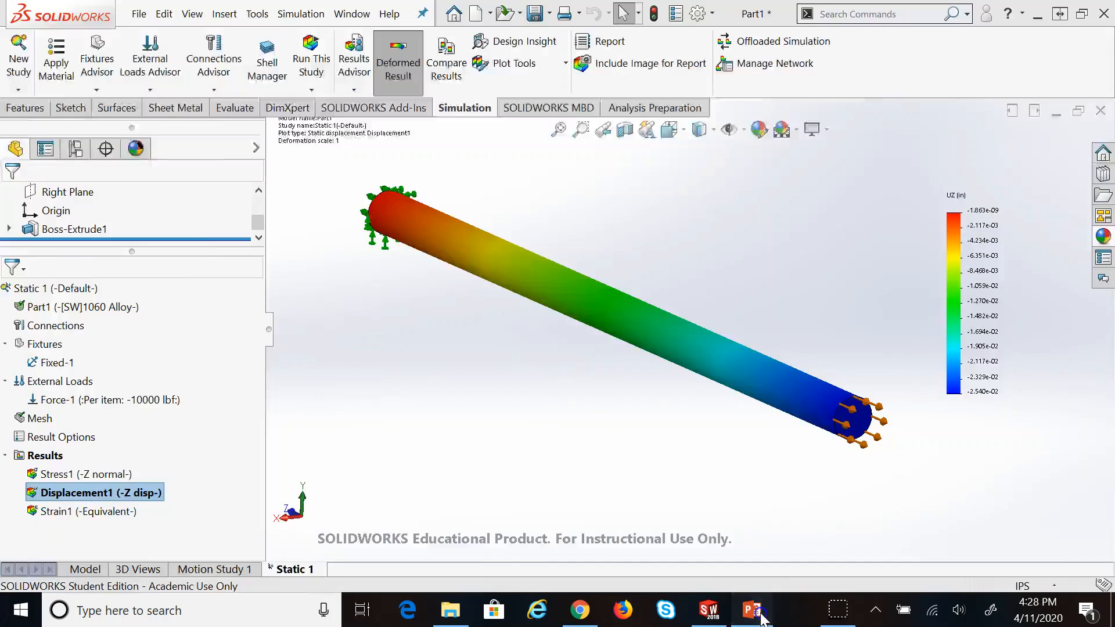
Bring PowerPoint forward and navigate to slide 9, 'For 3D Stress Distribution'
{"action": "left_click", "coordinate": [756, 609]}
{"action": "left_click", "coordinate": [107, 184]}
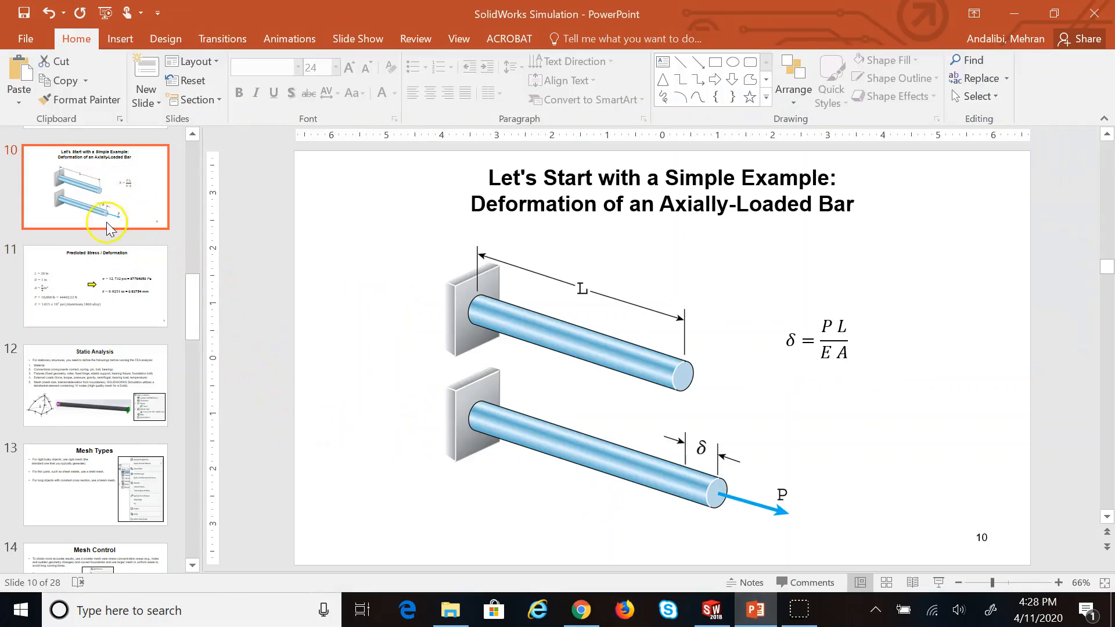
{"action": "scroll", "coordinate": [112, 226], "scroll_direction": "up", "scroll_amount": 5}
{"action": "scroll", "coordinate": [111, 222], "scroll_direction": "up", "scroll_amount": 10}
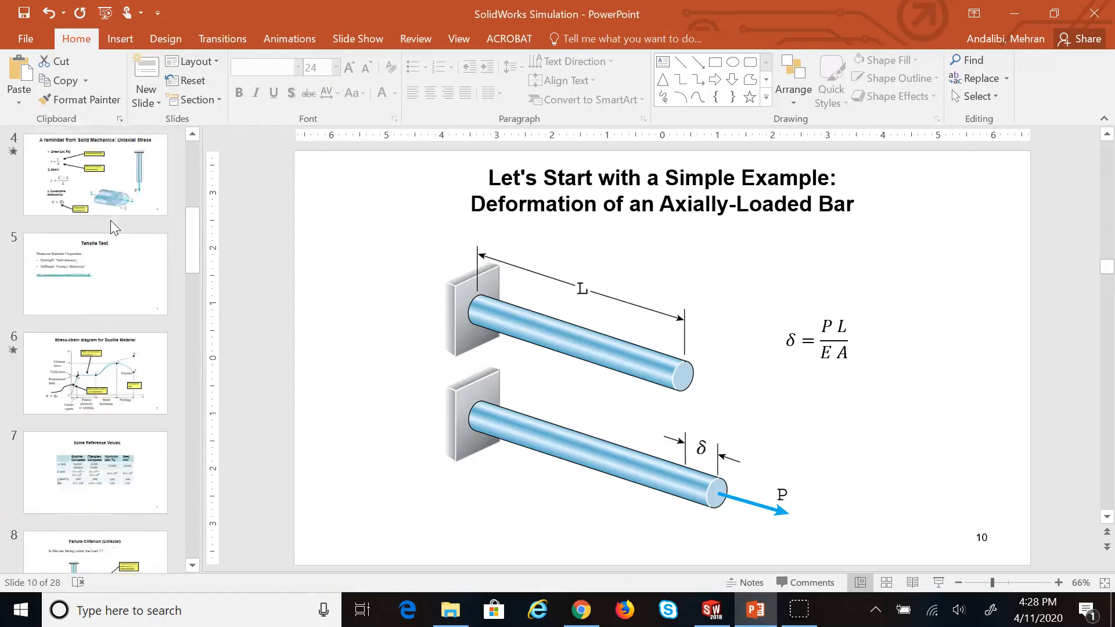
{"action": "scroll", "coordinate": [111, 220], "scroll_direction": "up", "scroll_amount": 5}
{"action": "left_click", "coordinate": [96, 283]}
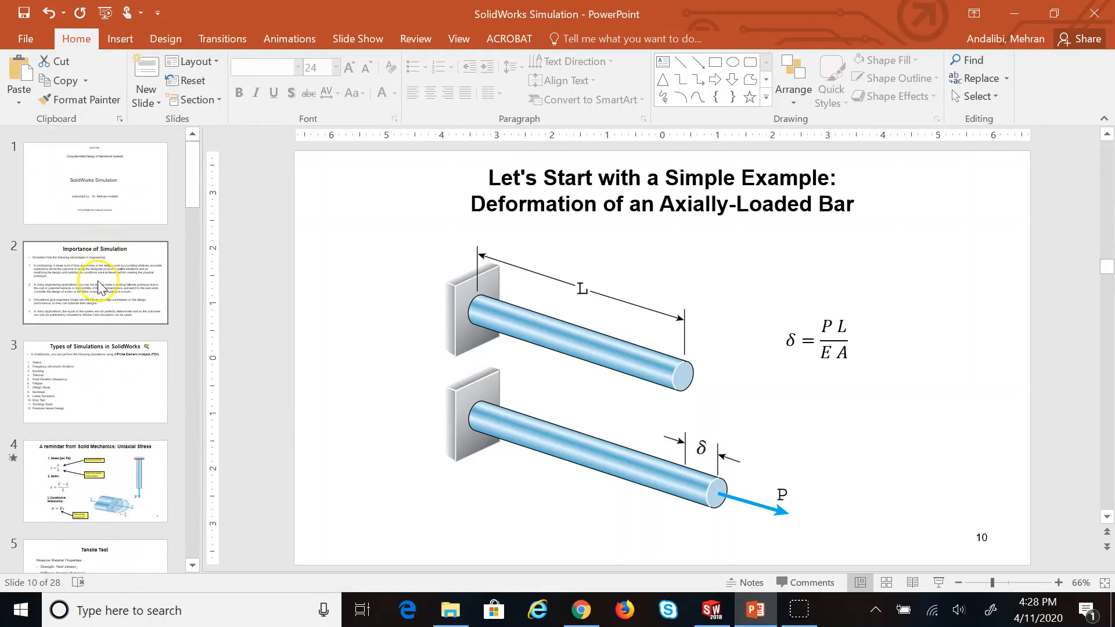
{"action": "key", "text": "Down"}
{"action": "key", "text": "Down"}
{"action": "key", "text": "Down"}
{"action": "key", "text": "Down"}
{"action": "key", "text": "Down"}
{"action": "key", "text": "Down"}
{"action": "key", "text": "Down"}
{"action": "key", "text": "Down"}
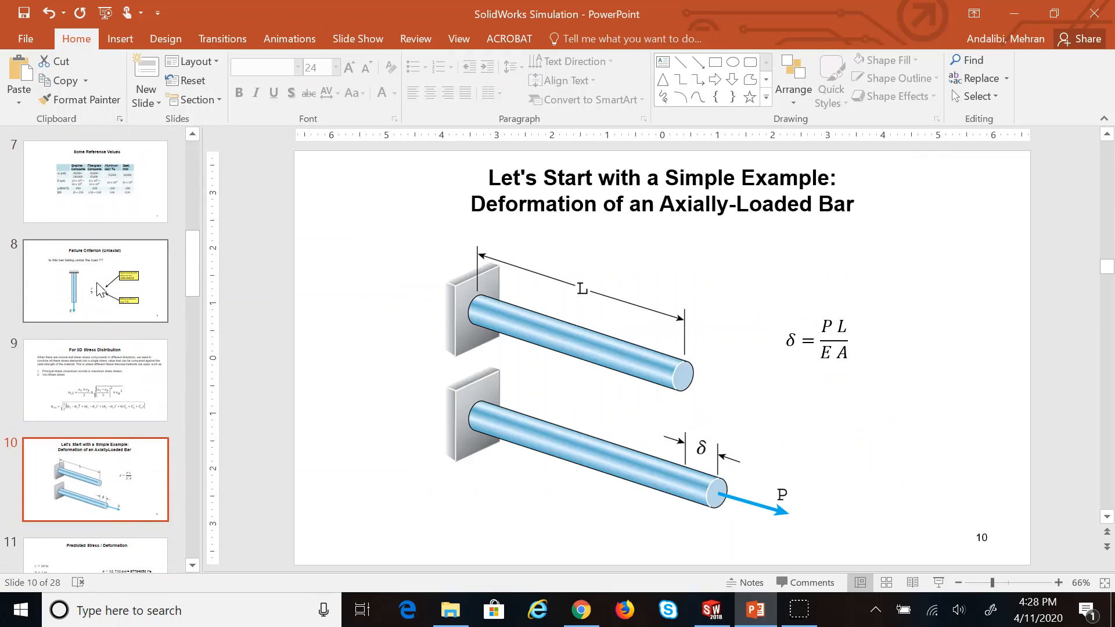
{"action": "key", "text": "Up"}
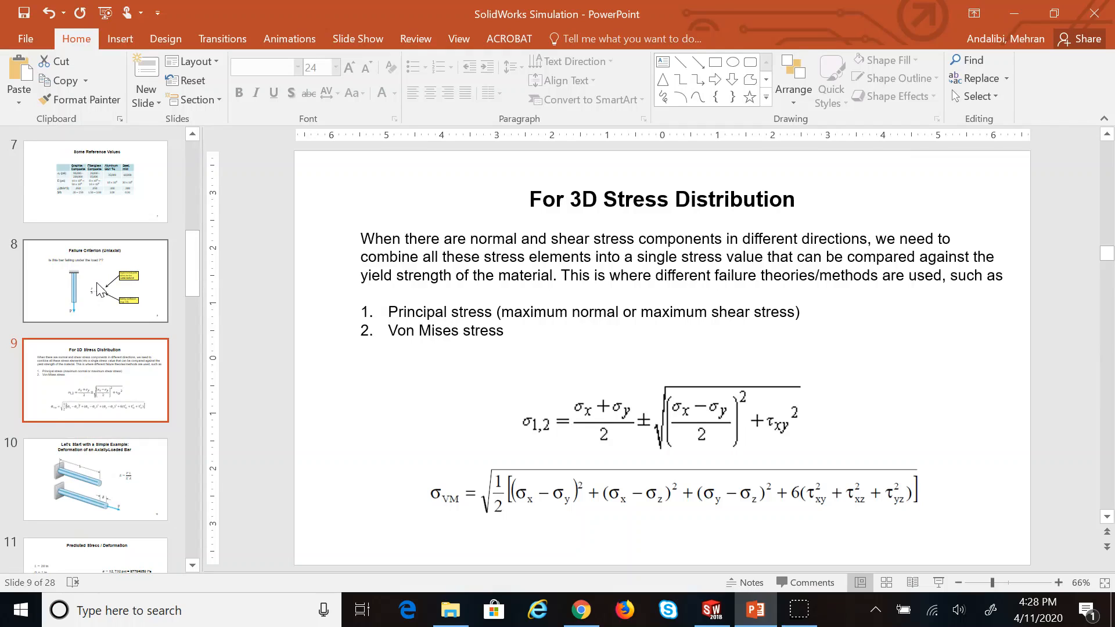
Nudge the σ1,2 principal stress equation slightly higher on the slide
{"action": "left_click", "coordinate": [695, 451]}
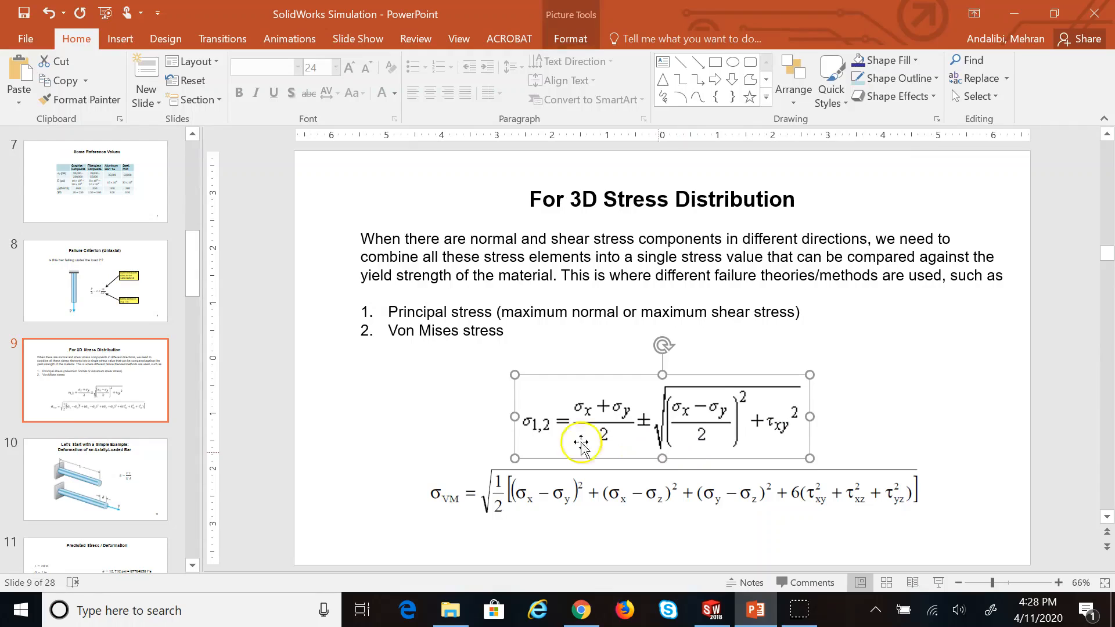
{"action": "left_click", "coordinate": [554, 513]}
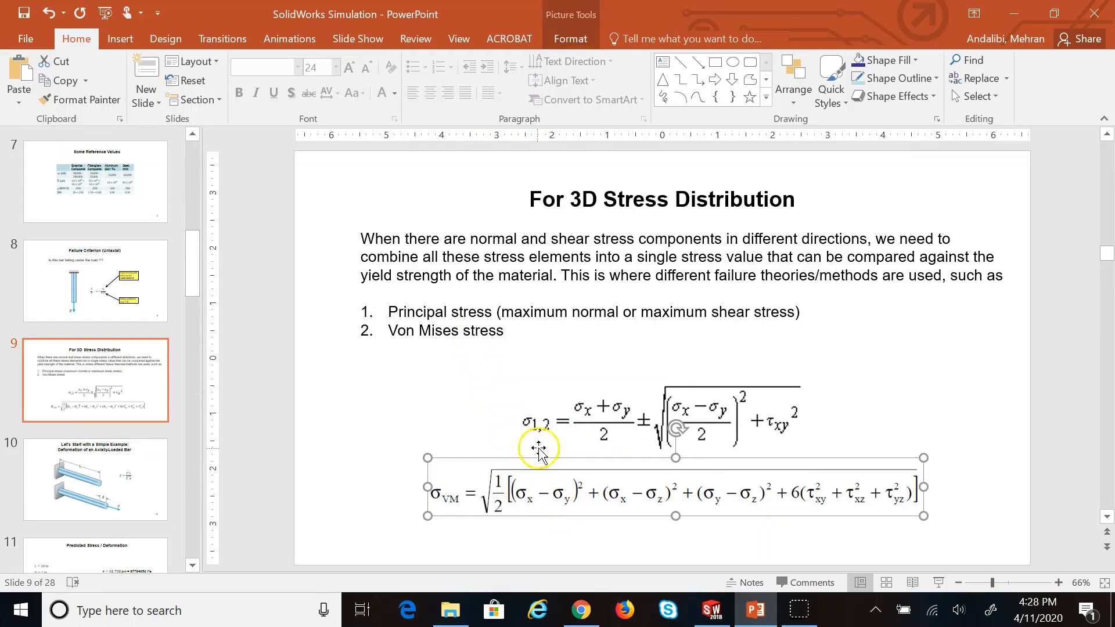
{"action": "left_click", "coordinate": [602, 413]}
{"action": "left_click_drag", "start_coordinate": [604, 417], "coordinate": [600, 403]}
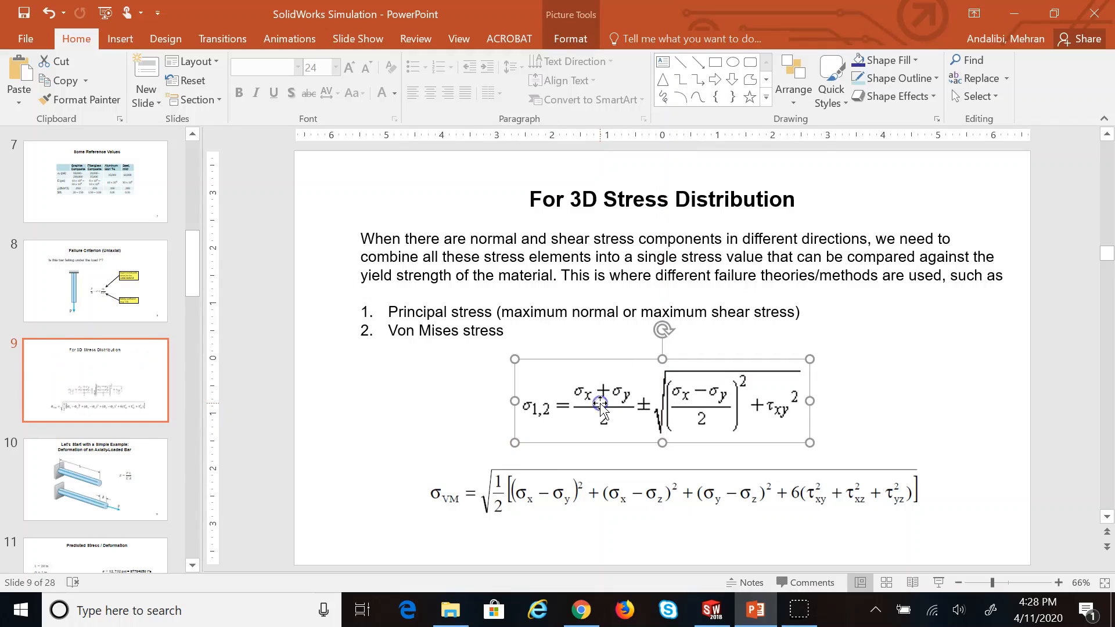
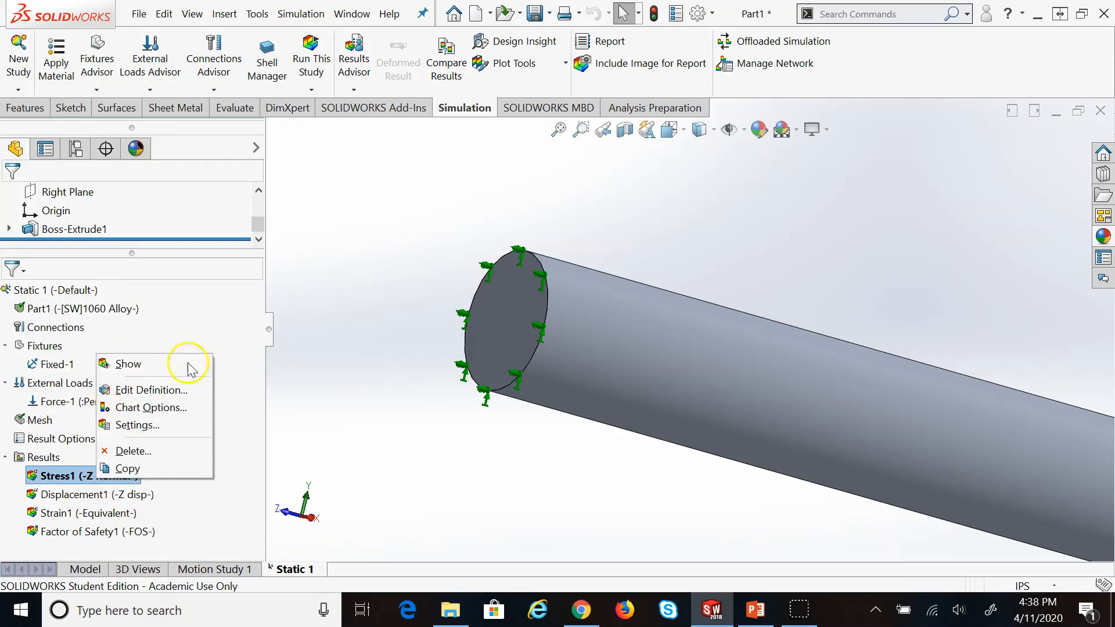
Dismiss the Stress1 options and open List Result Force from the Results menu
{"action": "left_click", "coordinate": [378, 506]}
{"action": "scroll", "coordinate": [649, 455], "scroll_direction": "up", "scroll_amount": 5}
{"action": "scroll", "coordinate": [1095, 459], "scroll_direction": "up", "scroll_amount": 3}
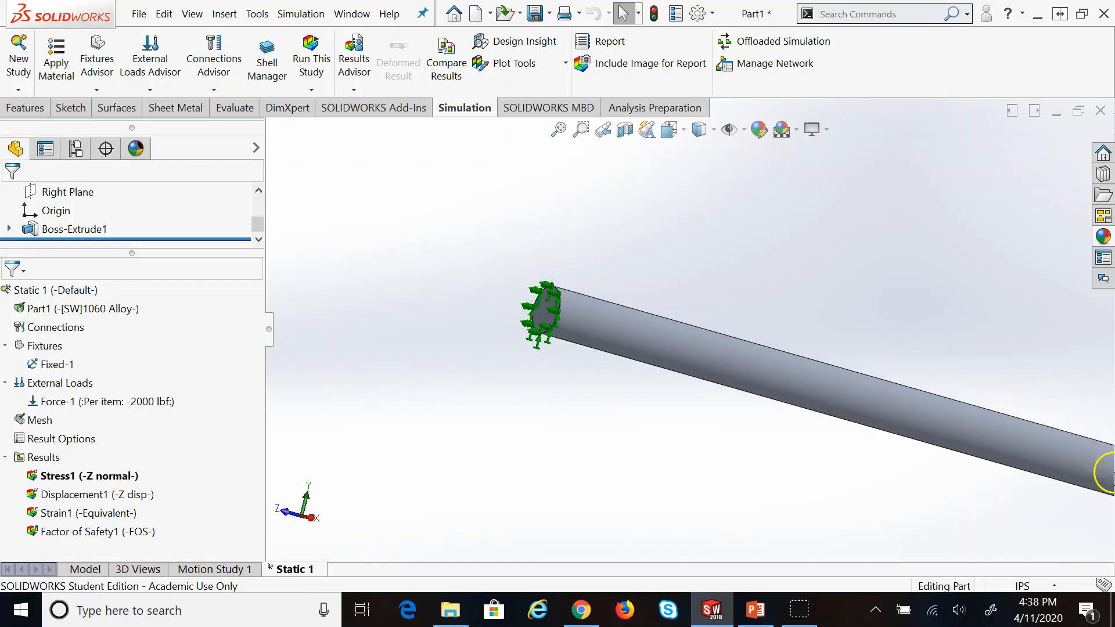
{"action": "scroll", "coordinate": [622, 363], "scroll_direction": "down", "scroll_amount": 3}
{"action": "scroll", "coordinate": [534, 282], "scroll_direction": "down", "scroll_amount": 2}
{"action": "scroll", "coordinate": [749, 377], "scroll_direction": "down", "scroll_amount": 2}
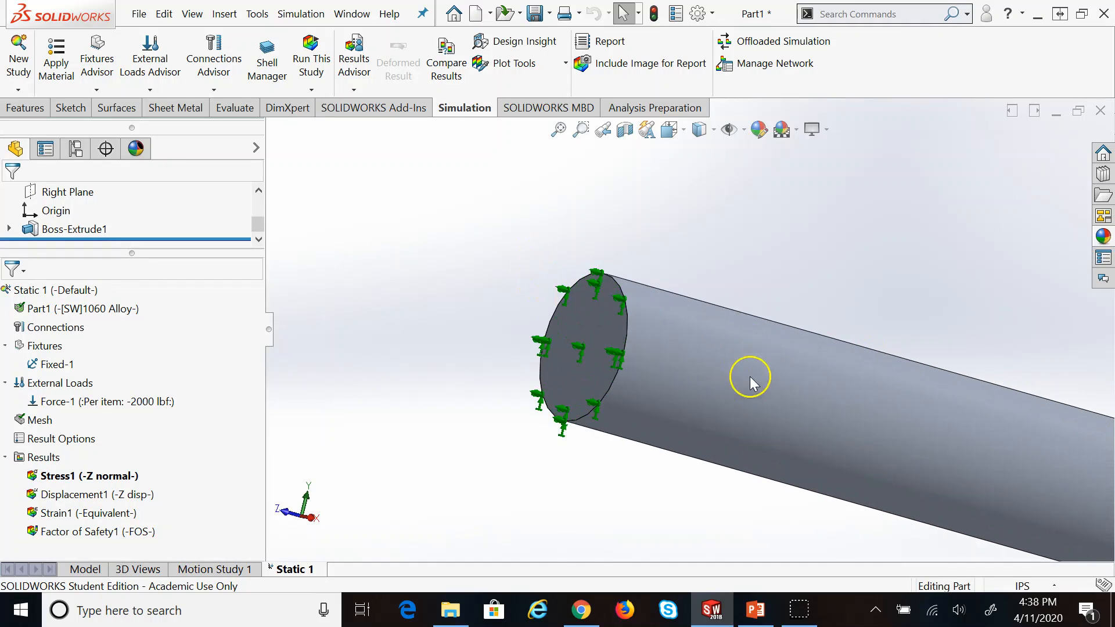
{"action": "right_click", "coordinate": [30, 458]}
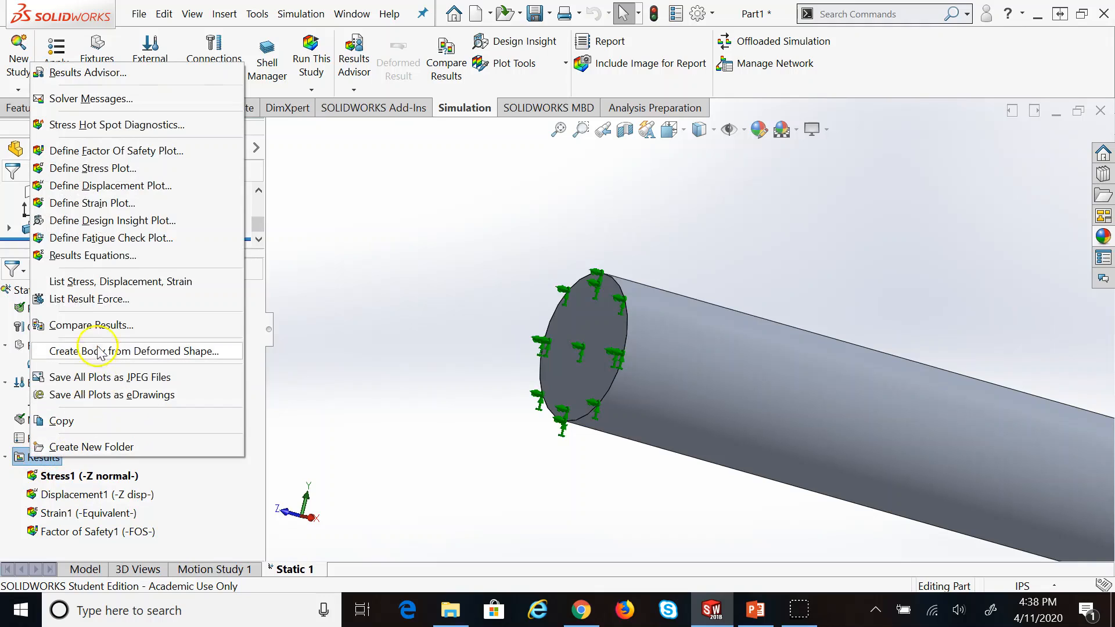
{"action": "left_click", "coordinate": [93, 299]}
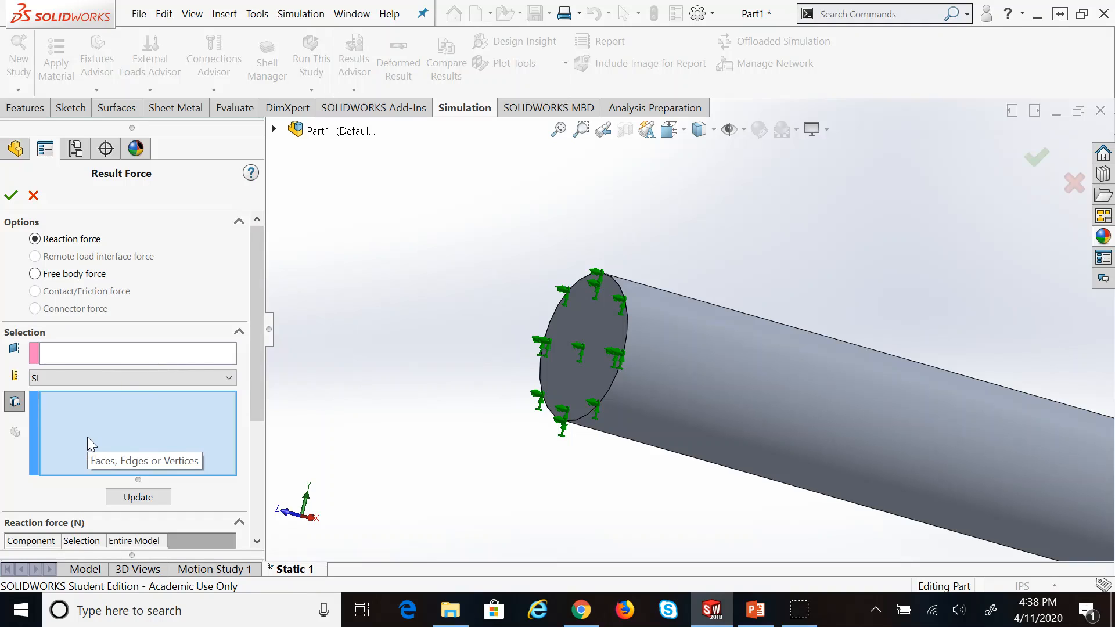
List the fixed end face's reaction force in English (IPS) units, about 2e+03 lbf along Z
{"action": "left_click", "coordinate": [594, 322]}
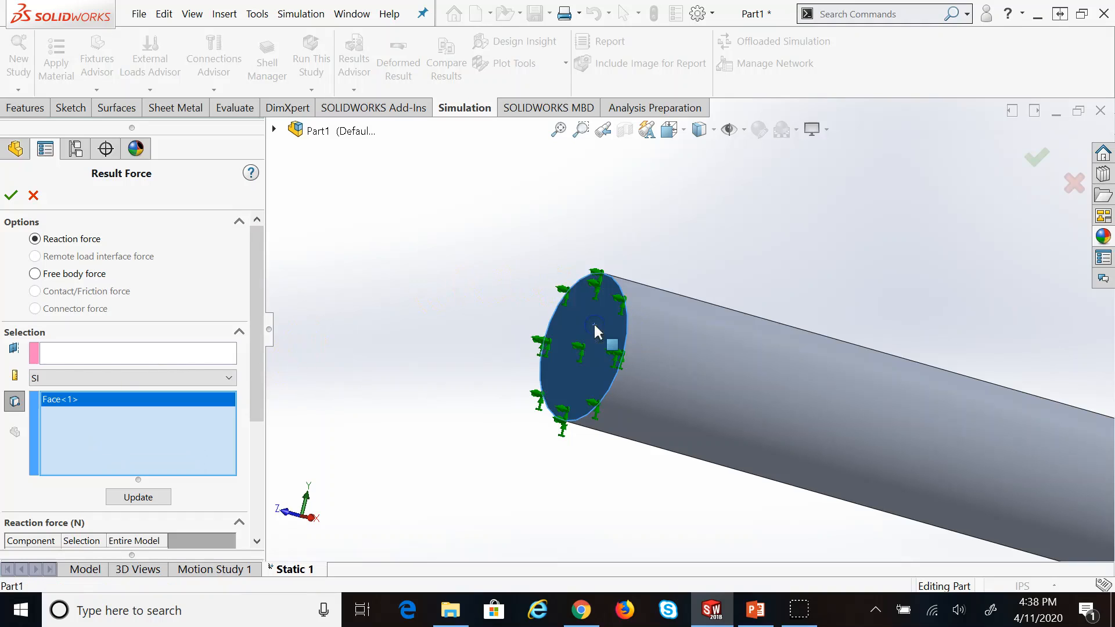
{"action": "left_click", "coordinate": [138, 498]}
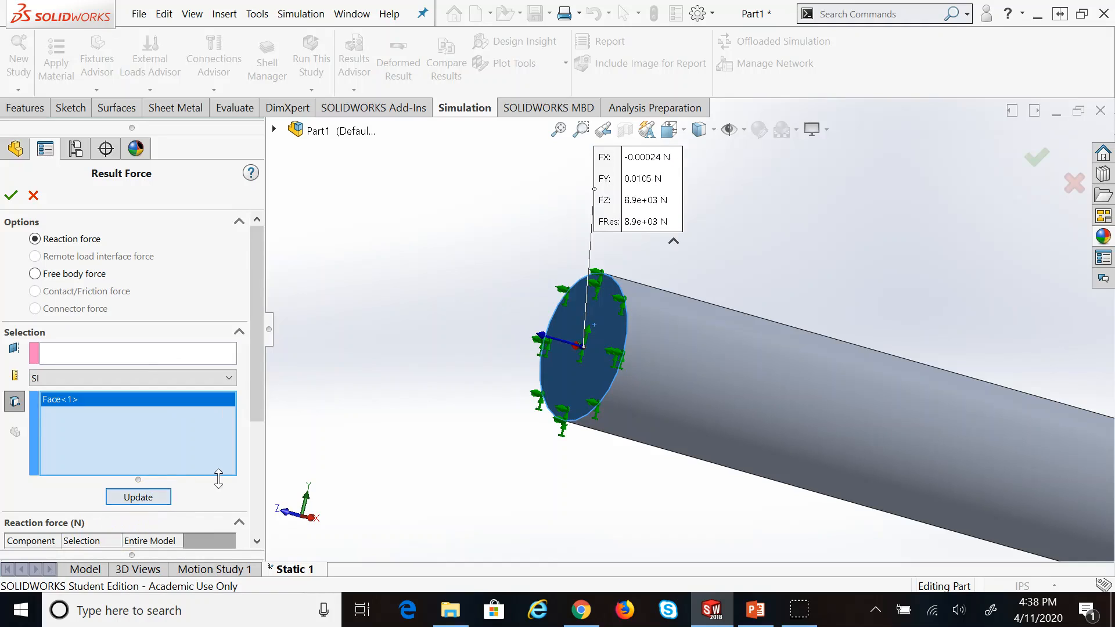
{"action": "scroll", "coordinate": [720, 160], "scroll_direction": "down", "scroll_amount": 3}
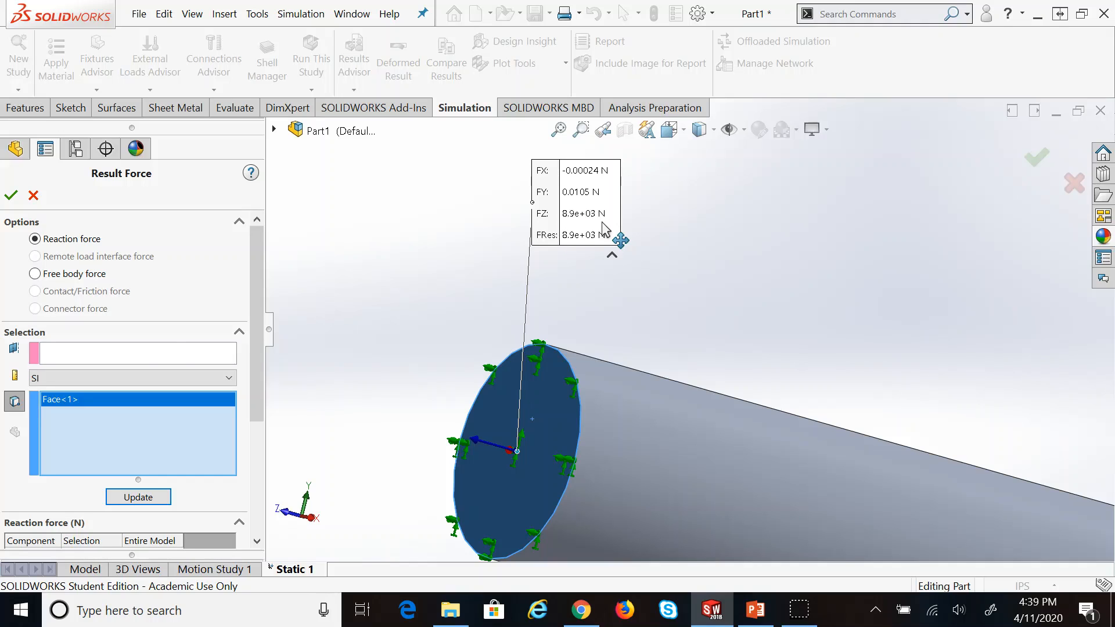
{"action": "left_click", "coordinate": [167, 372]}
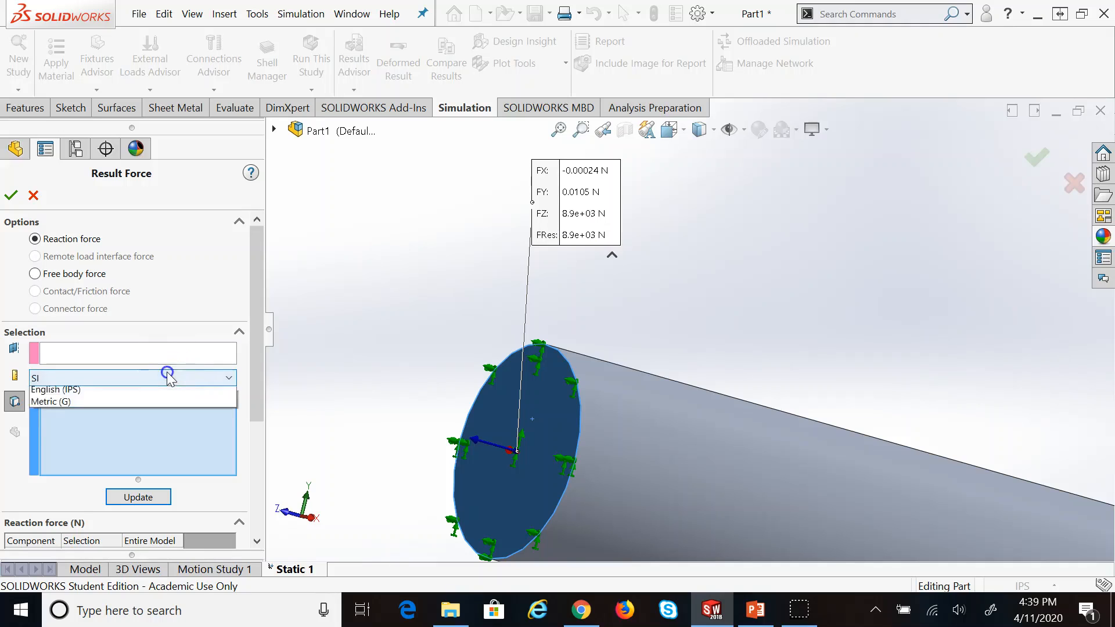
{"action": "left_click", "coordinate": [111, 400]}
{"action": "left_click", "coordinate": [168, 498]}
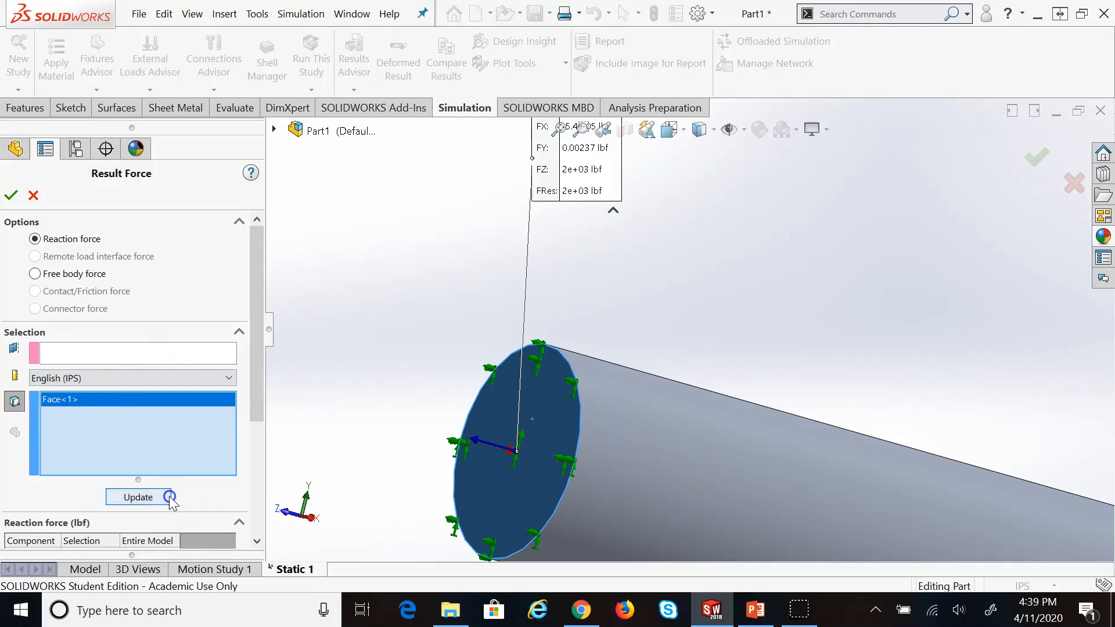
Orbit the rod to inspect the loaded end, then cancel the Result Force listing
{"action": "scroll", "coordinate": [659, 107], "scroll_direction": "up", "scroll_amount": 2}
{"action": "scroll", "coordinate": [598, 158], "scroll_direction": "up", "scroll_amount": 2}
{"action": "scroll", "coordinate": [598, 158], "scroll_direction": "down", "scroll_amount": 2}
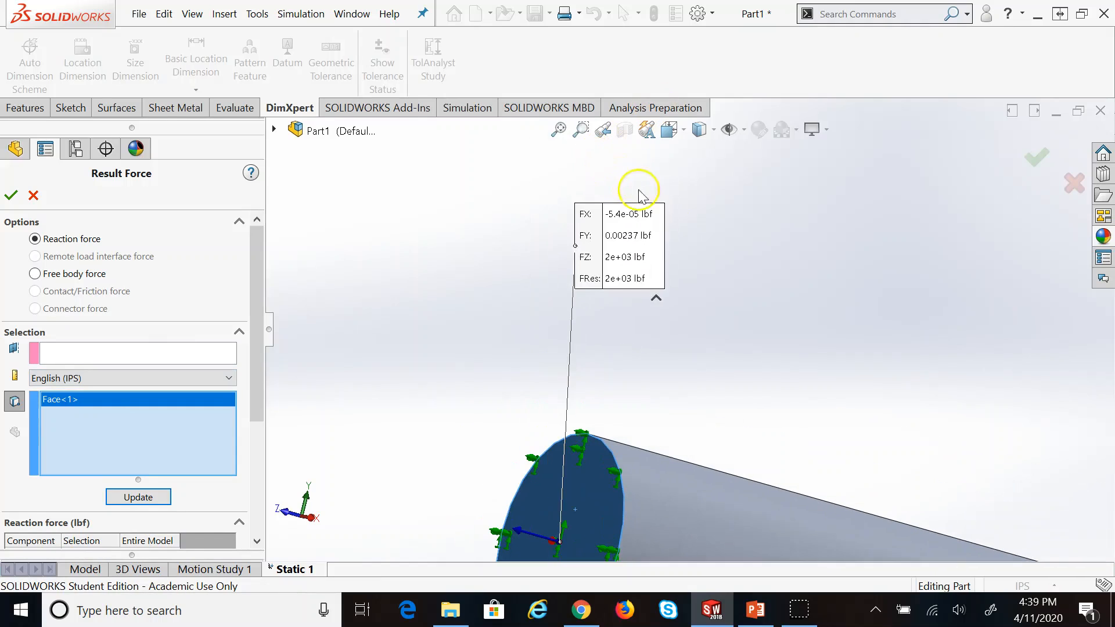
{"action": "scroll", "coordinate": [679, 336], "scroll_direction": "up", "scroll_amount": 6}
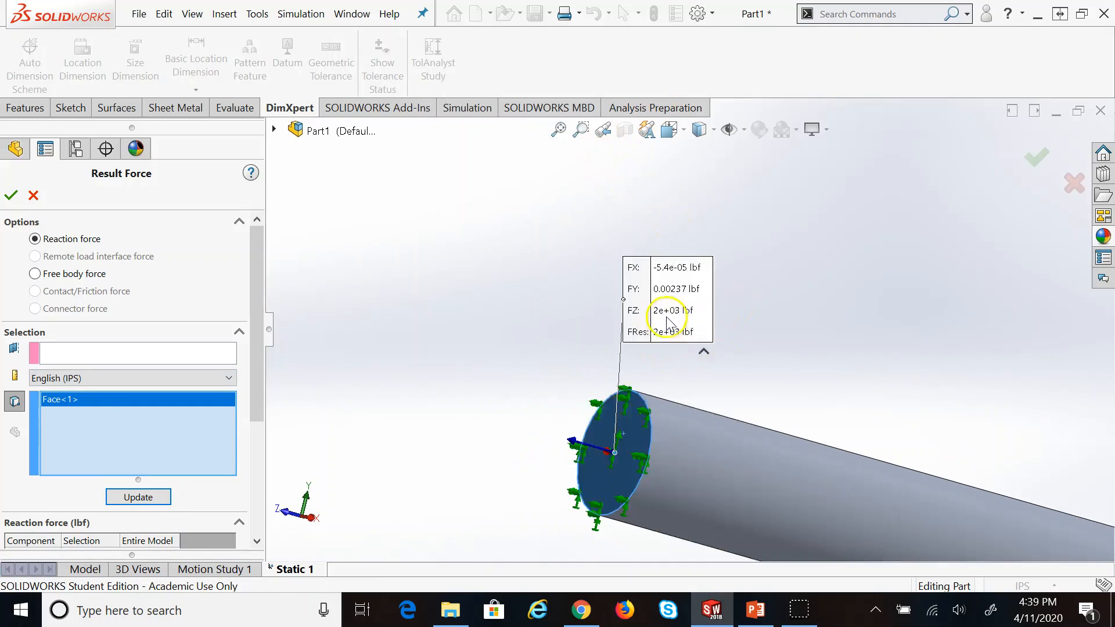
{"action": "scroll", "coordinate": [862, 453], "scroll_direction": "up", "scroll_amount": 1}
{"action": "middle_click_drag", "start_coordinate": [861, 453], "coordinate": [813, 454]}
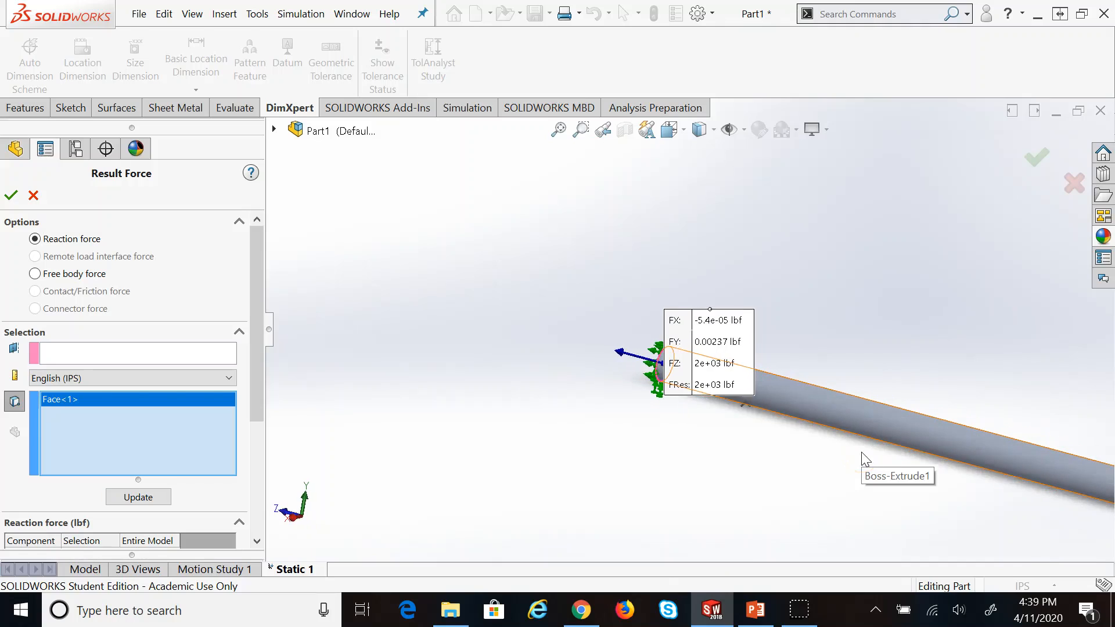
{"action": "scroll", "coordinate": [862, 453], "scroll_direction": "up", "scroll_amount": 6}
{"action": "scroll", "coordinate": [969, 370], "scroll_direction": "down", "scroll_amount": 5}
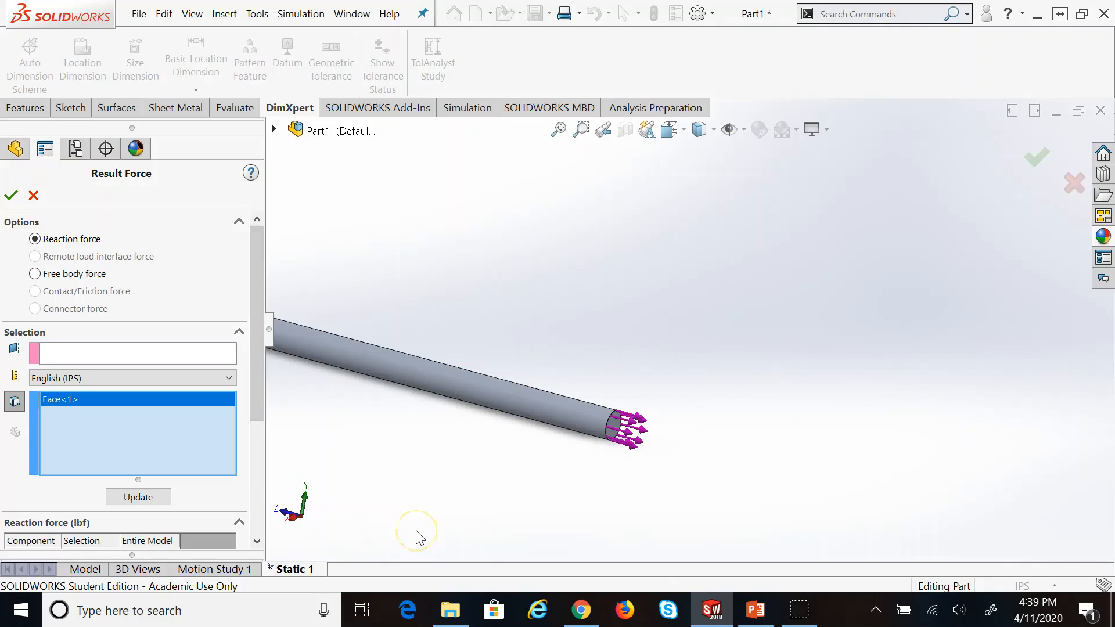
{"action": "middle_click_drag", "start_coordinate": [435, 490], "coordinate": [430, 494]}
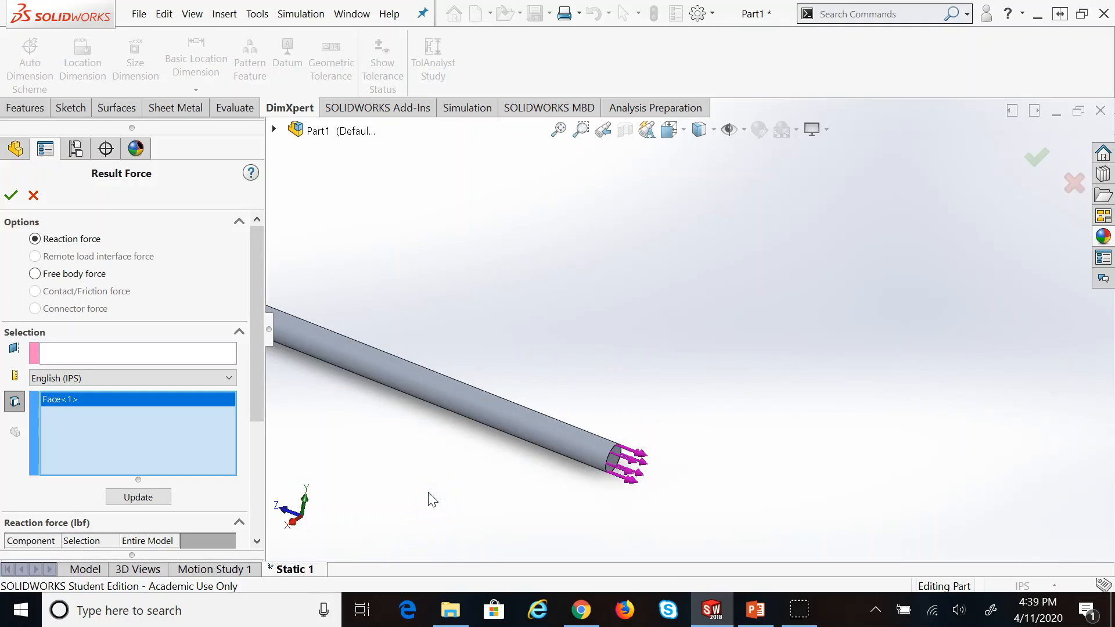
{"action": "scroll", "coordinate": [323, 277], "scroll_direction": "up", "scroll_amount": 5}
{"action": "scroll", "coordinate": [444, 271], "scroll_direction": "down", "scroll_amount": 2}
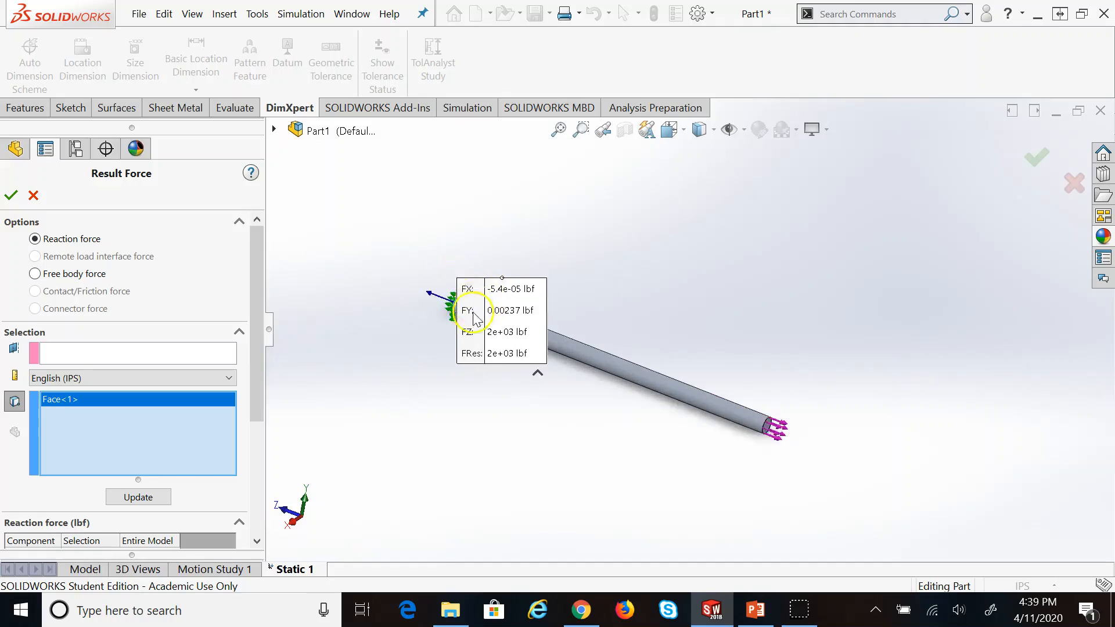
{"action": "scroll", "coordinate": [384, 314], "scroll_direction": "down", "scroll_amount": 4}
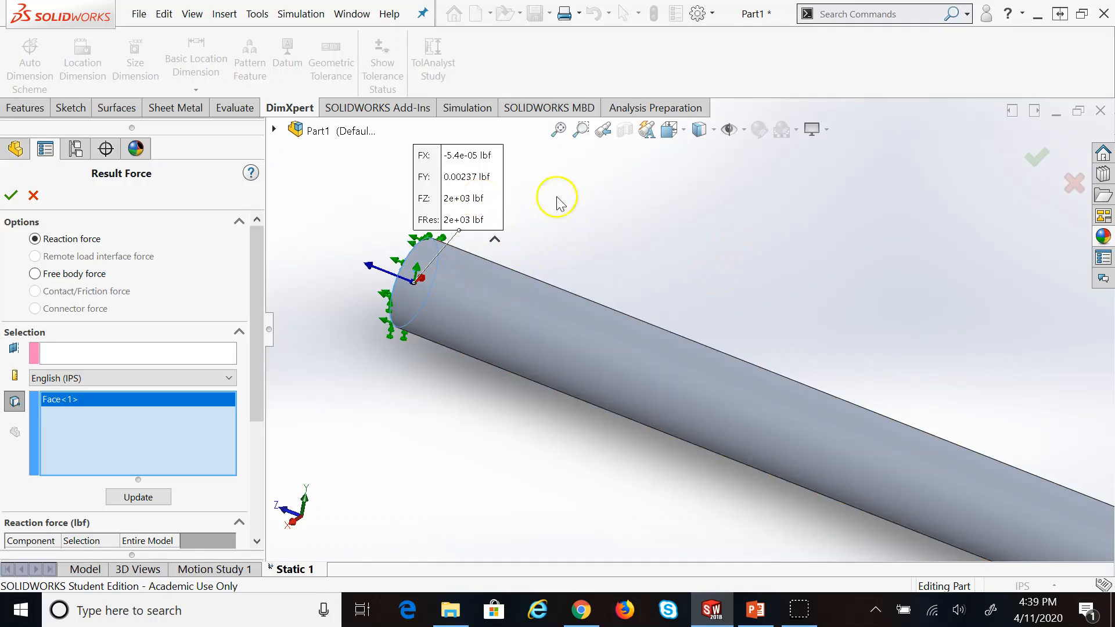
{"action": "left_click", "coordinate": [42, 196]}
In PowerPoint, browse the lecture slides from 22 through the last slide, 28
{"action": "left_click", "coordinate": [758, 611]}
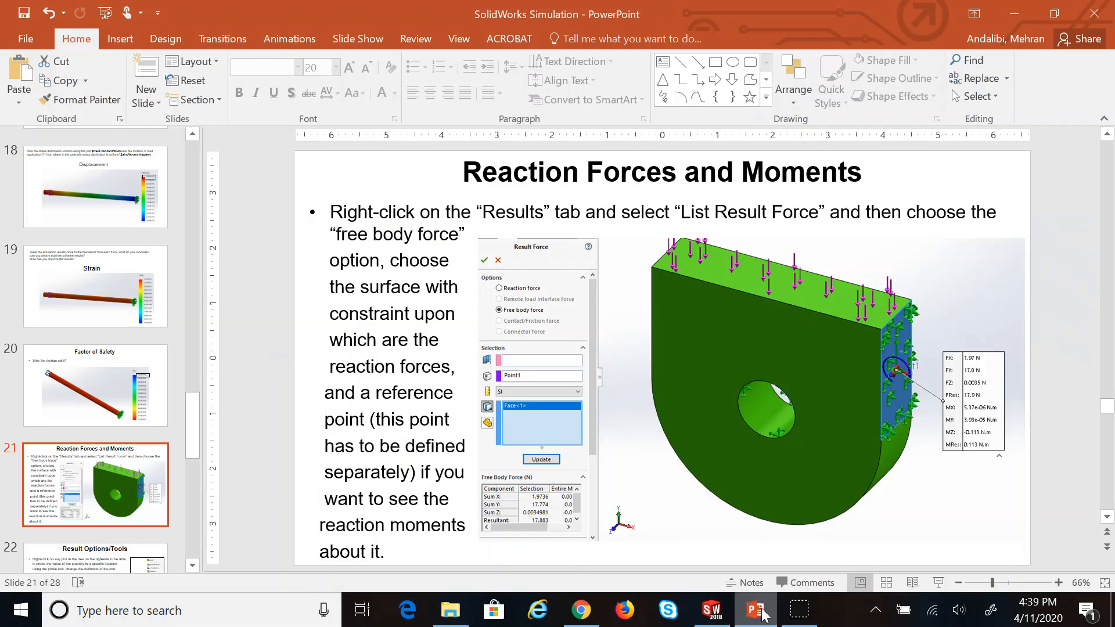
{"action": "left_click", "coordinate": [116, 559]}
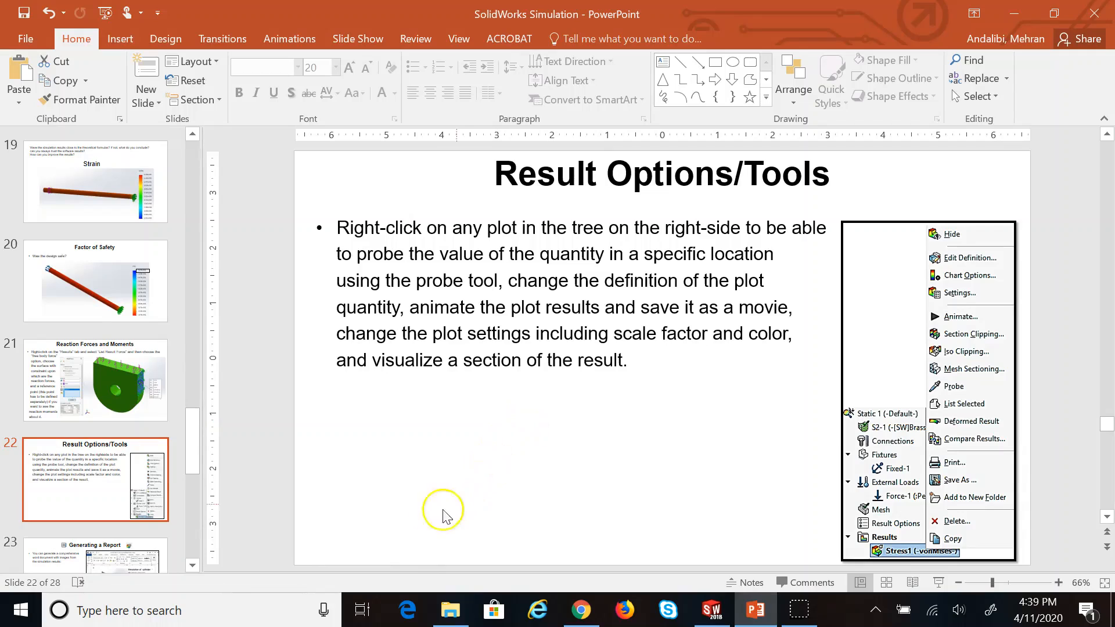
{"action": "left_click", "coordinate": [118, 555]}
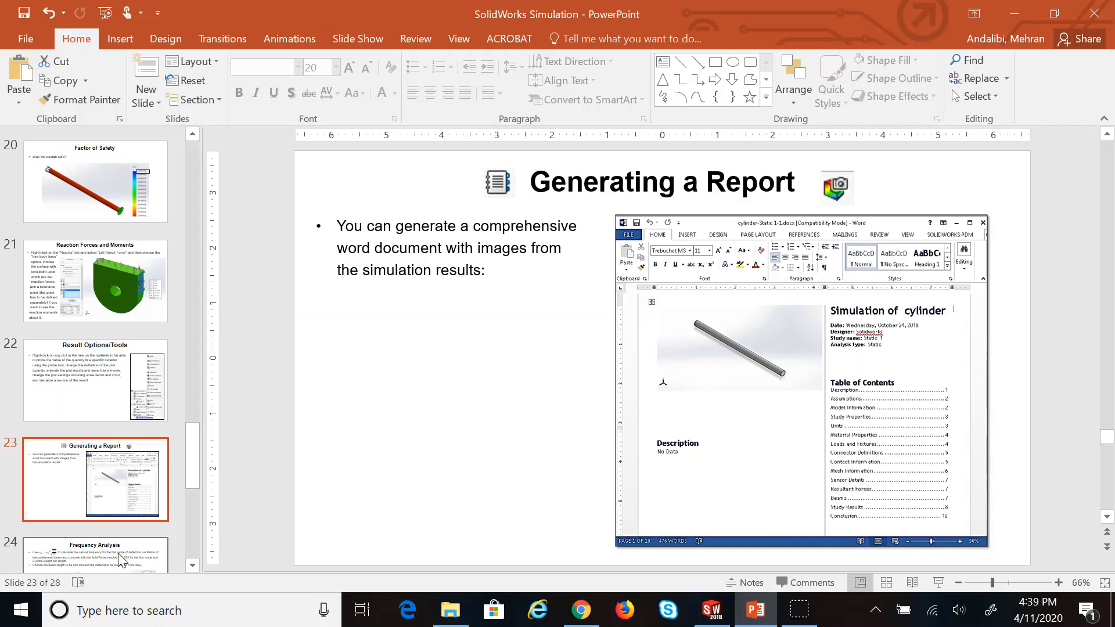
{"action": "left_click", "coordinate": [100, 549]}
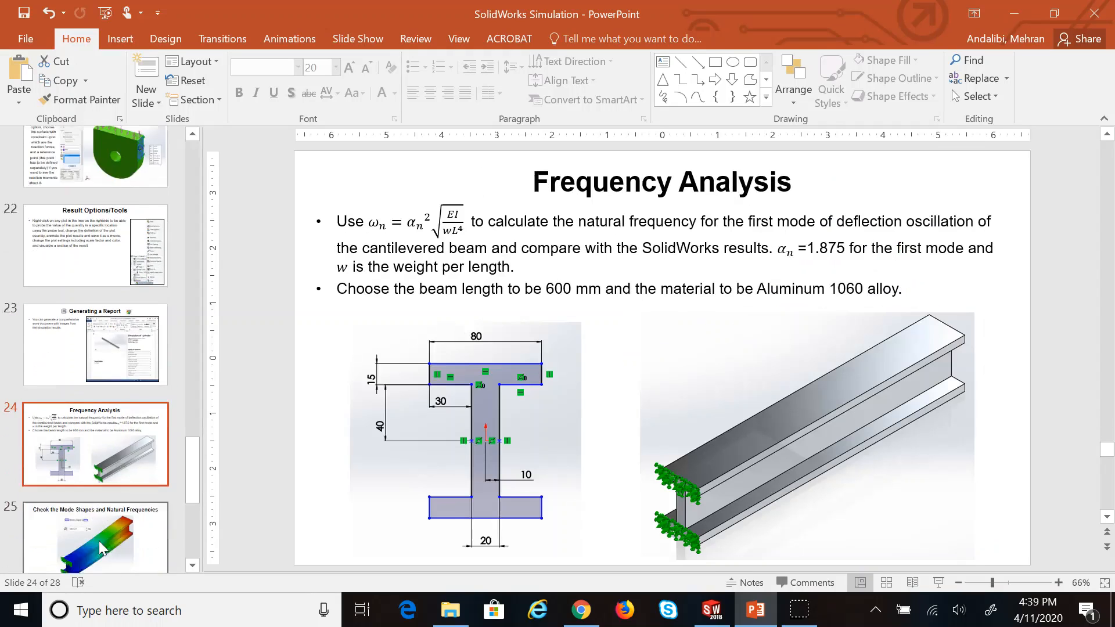
{"action": "scroll", "coordinate": [100, 549], "scroll_direction": "down", "scroll_amount": 3}
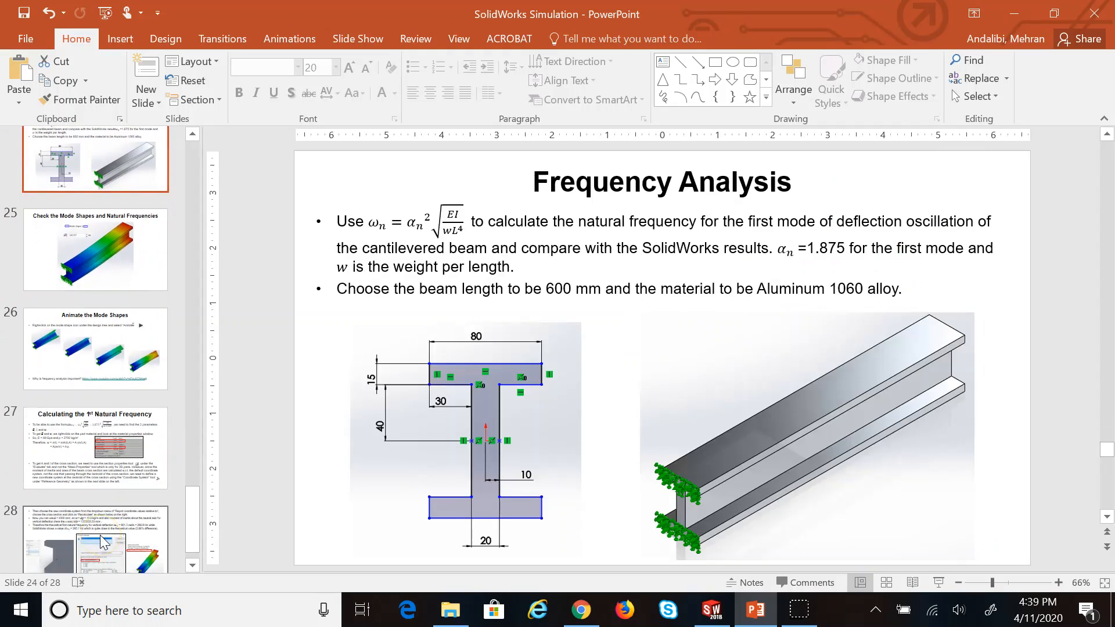
{"action": "left_click", "coordinate": [90, 461]}
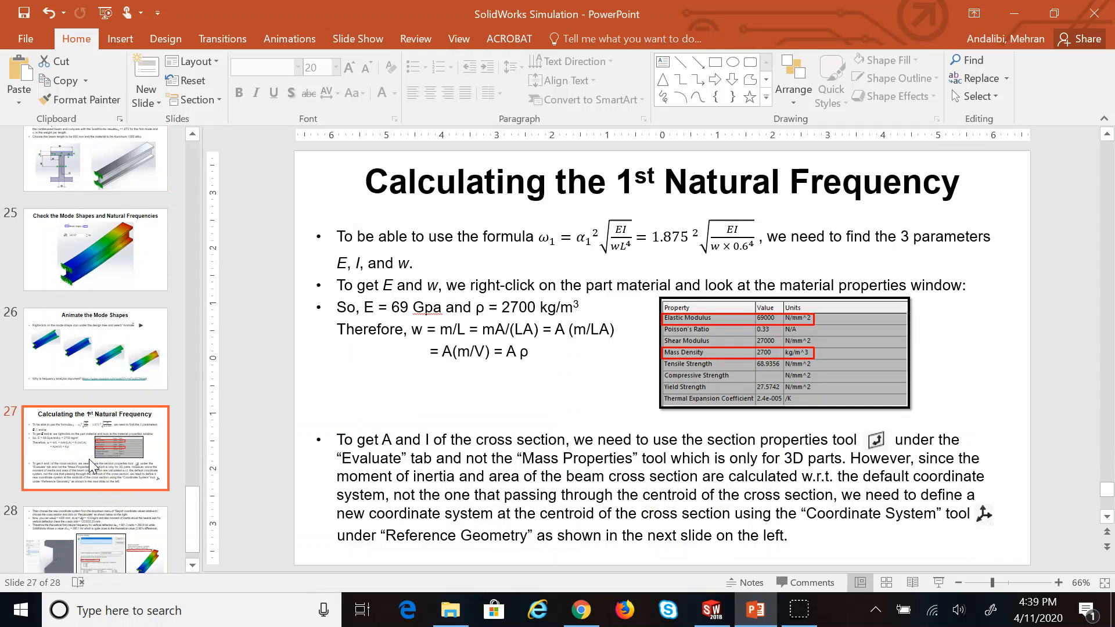
{"action": "scroll", "coordinate": [90, 470], "scroll_direction": "down", "scroll_amount": 1}
{"action": "left_click", "coordinate": [93, 490]}
{"action": "scroll", "coordinate": [93, 508], "scroll_direction": "up", "scroll_amount": 2}
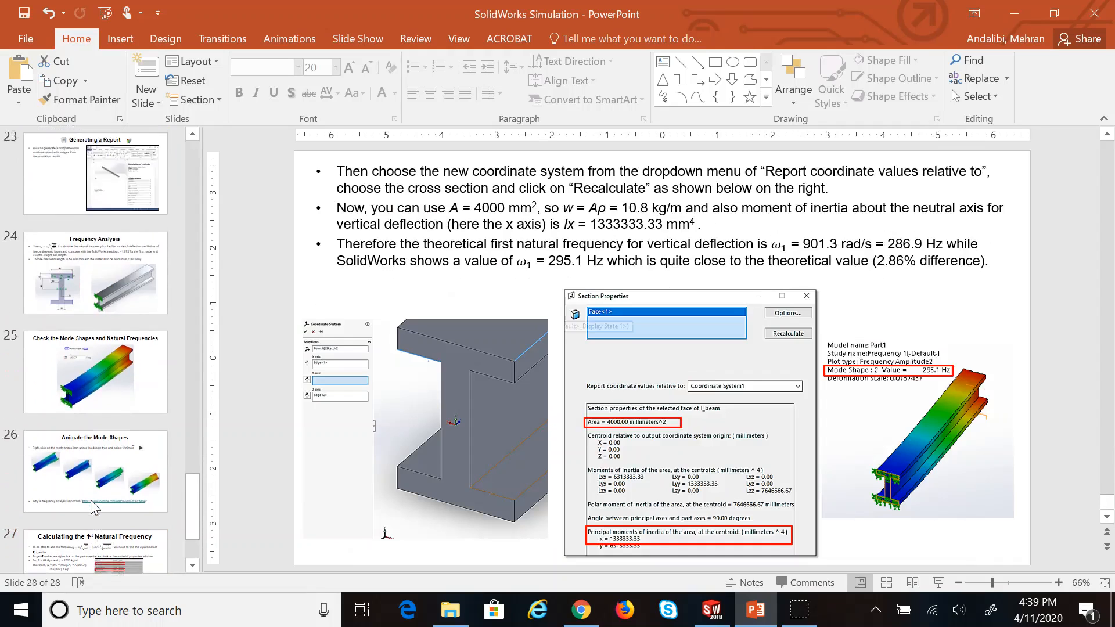
{"action": "scroll", "coordinate": [90, 477], "scroll_direction": "up", "scroll_amount": 3}
Settle on slide 22, Result Options/Tools, after glancing at slides 21 and 23, then return to SOLIDWORKS
{"action": "left_click", "coordinate": [77, 358]}
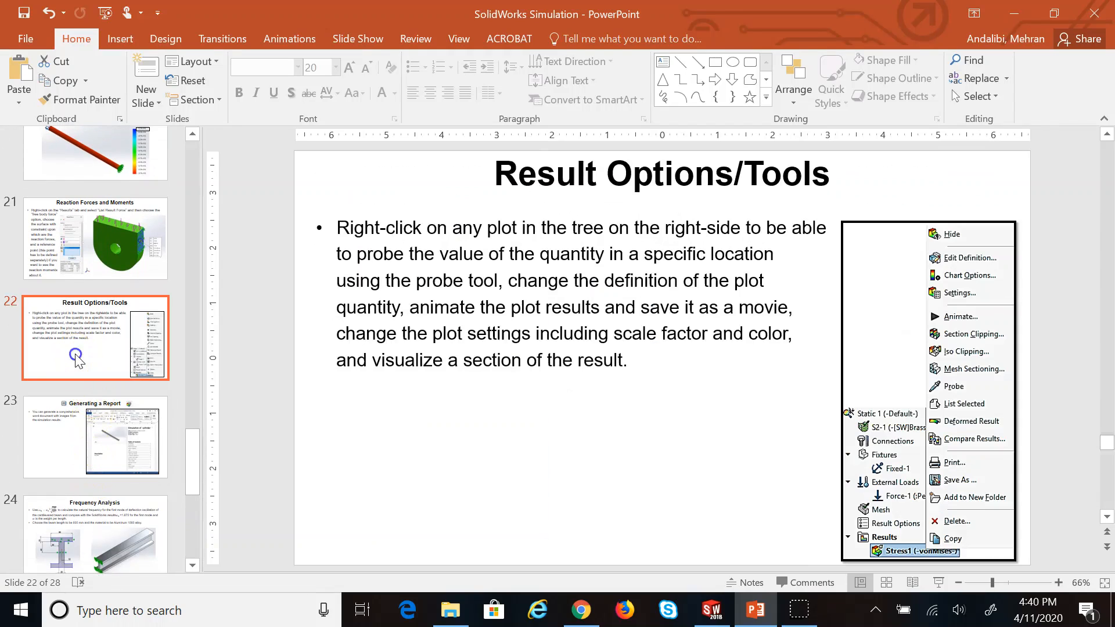
{"action": "left_click", "coordinate": [92, 225]}
{"action": "left_click", "coordinate": [96, 330]}
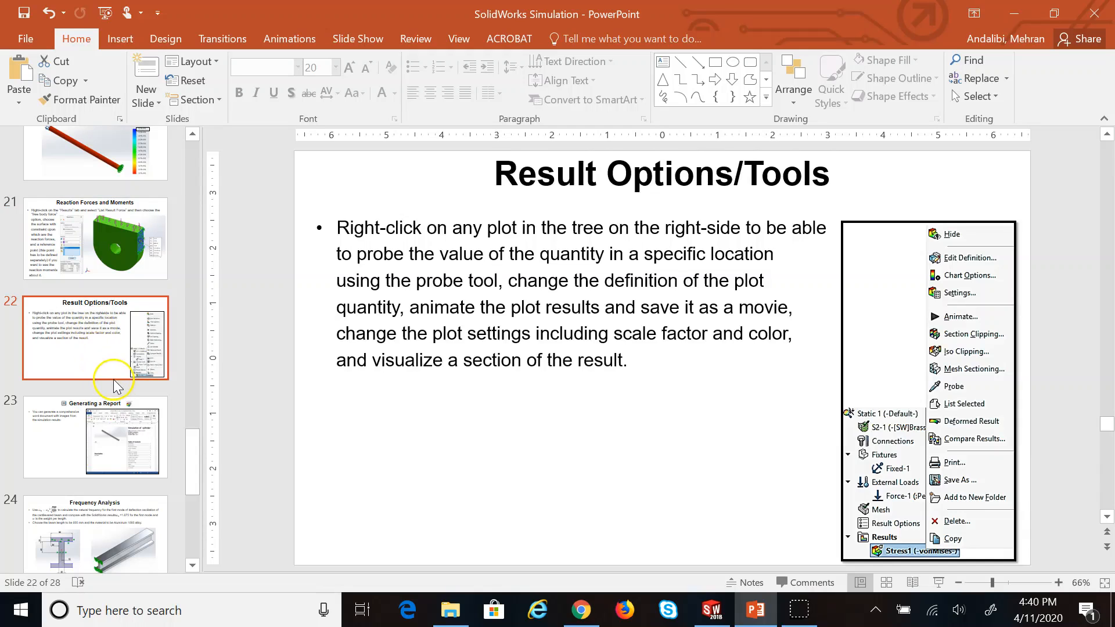
{"action": "left_click", "coordinate": [99, 461]}
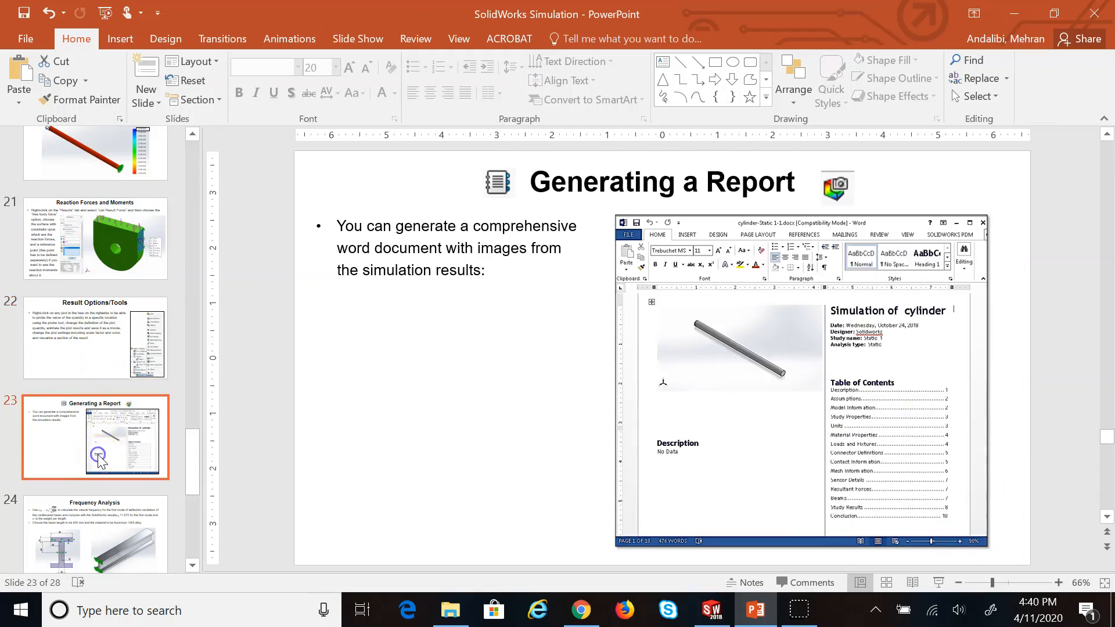
{"action": "left_click", "coordinate": [109, 351]}
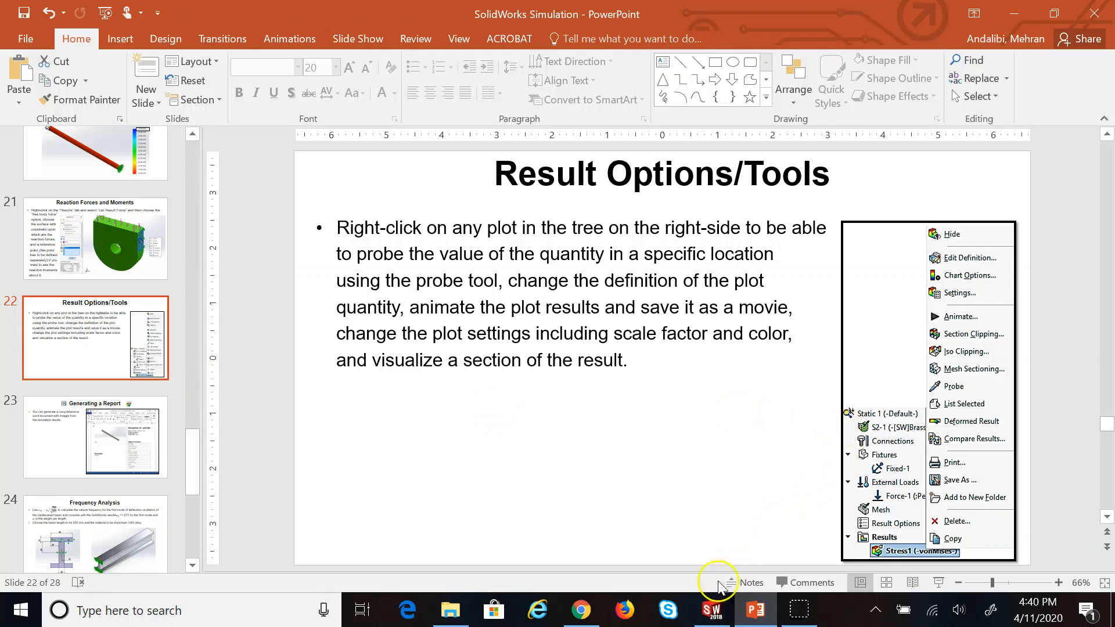
{"action": "left_click", "coordinate": [711, 610]}
Show the Stress1 (-Z normal) plot, with SZ from 2.036e+03 to 4.517e+03 psi
{"action": "scroll", "coordinate": [654, 341], "scroll_direction": "up", "scroll_amount": 8}
{"action": "scroll", "coordinate": [1111, 457], "scroll_direction": "down", "scroll_amount": 2}
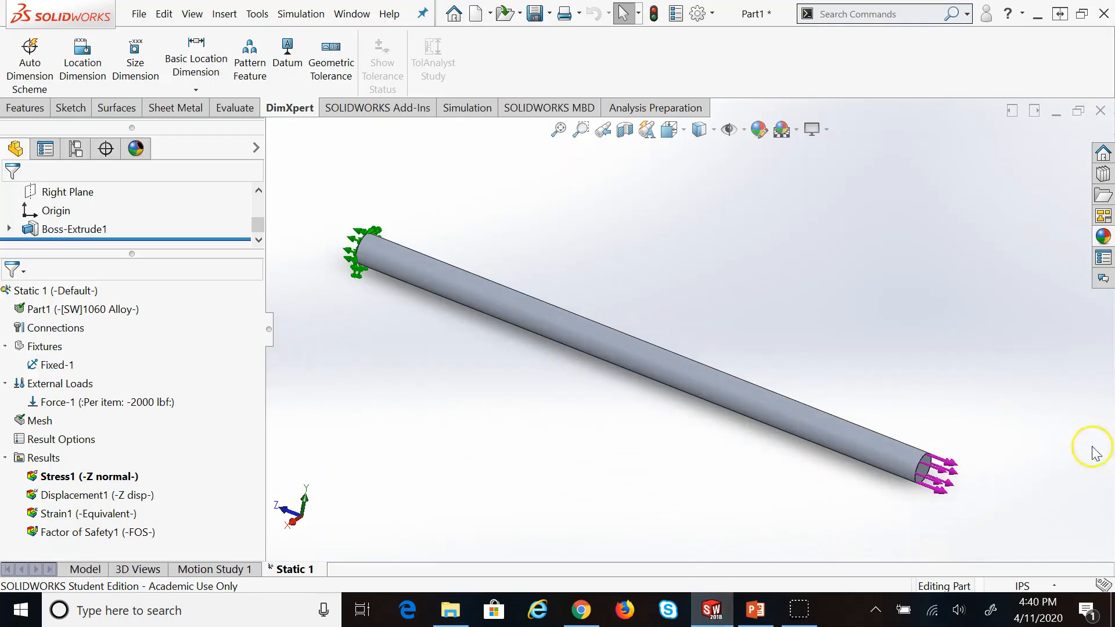
{"action": "right_click", "coordinate": [89, 476]}
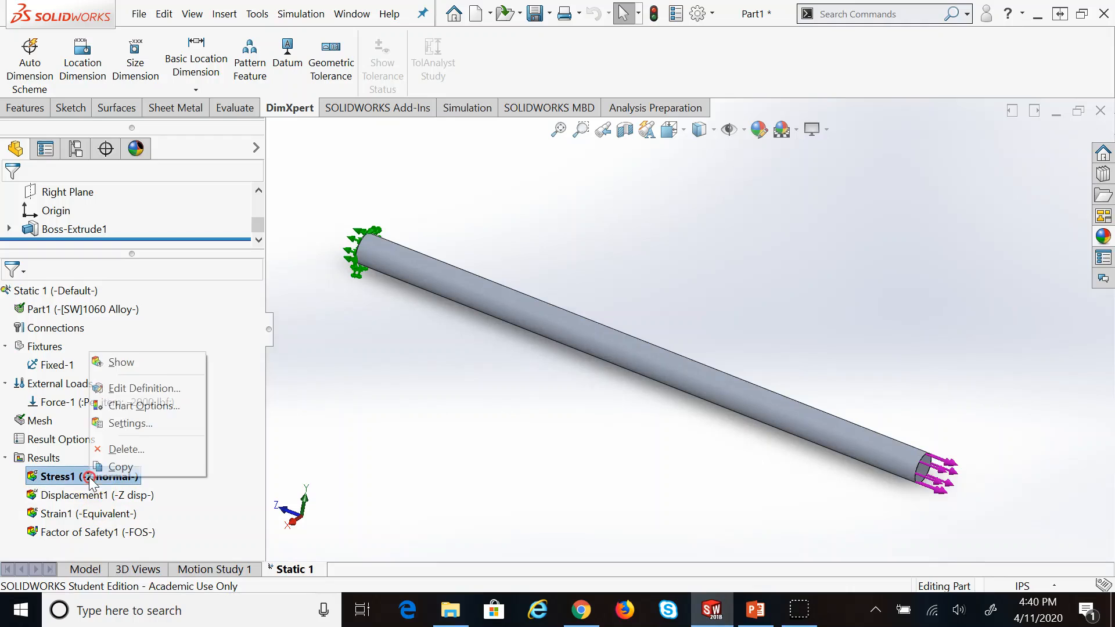
{"action": "left_click", "coordinate": [126, 361]}
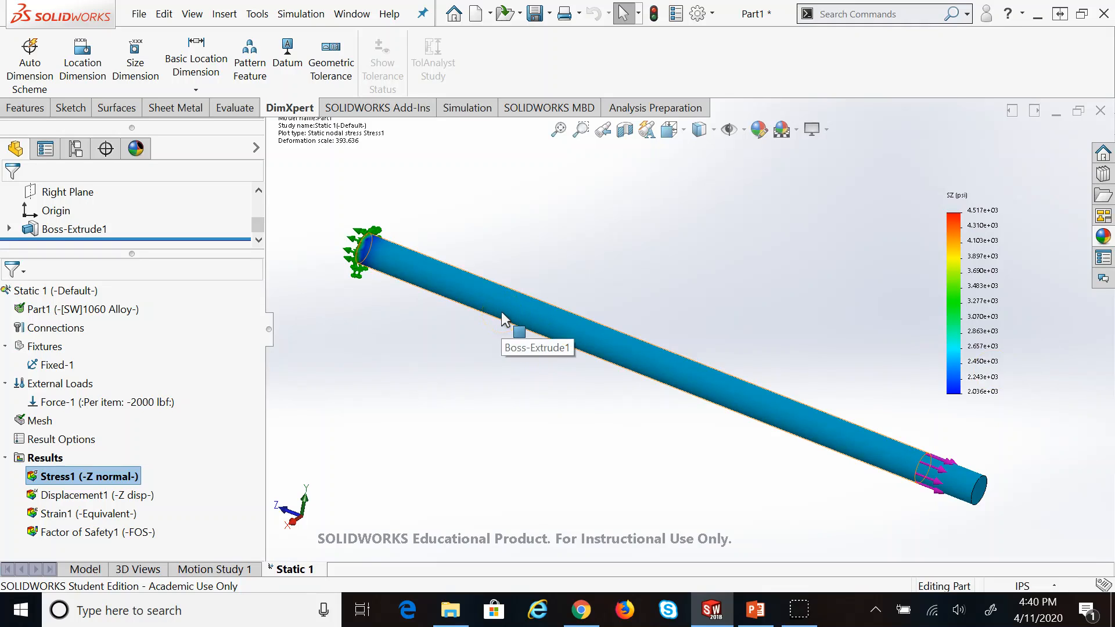
Highlight 'prob' on the Result Options/Tools slide, then return to the SOLIDWORKS stress plot
{"action": "left_click", "coordinate": [750, 609]}
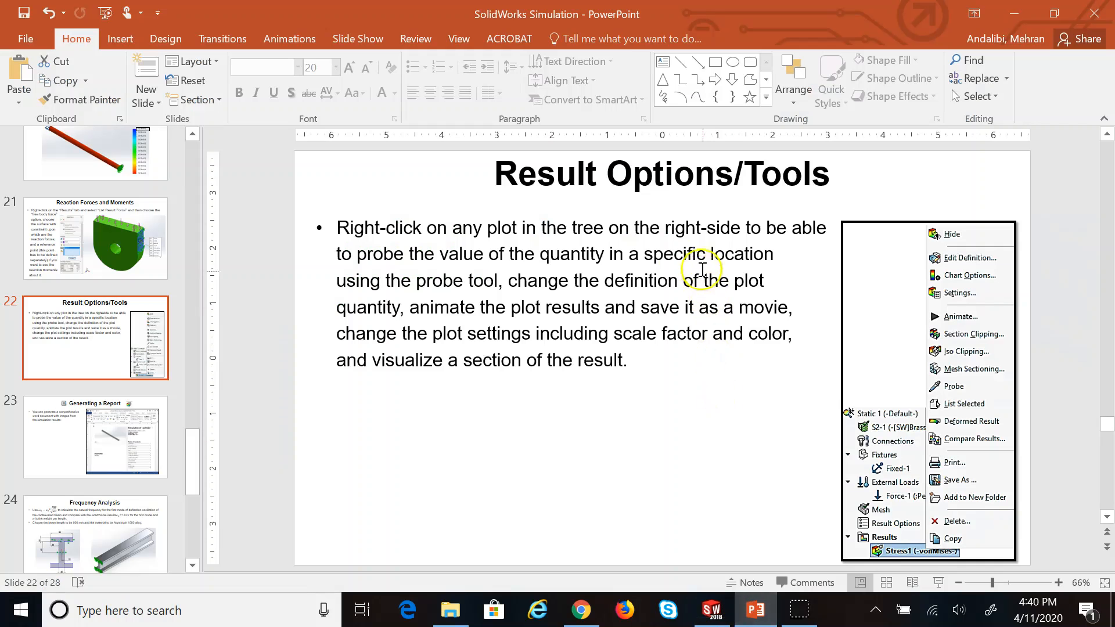
{"action": "left_click_drag", "start_coordinate": [357, 256], "coordinate": [395, 254]}
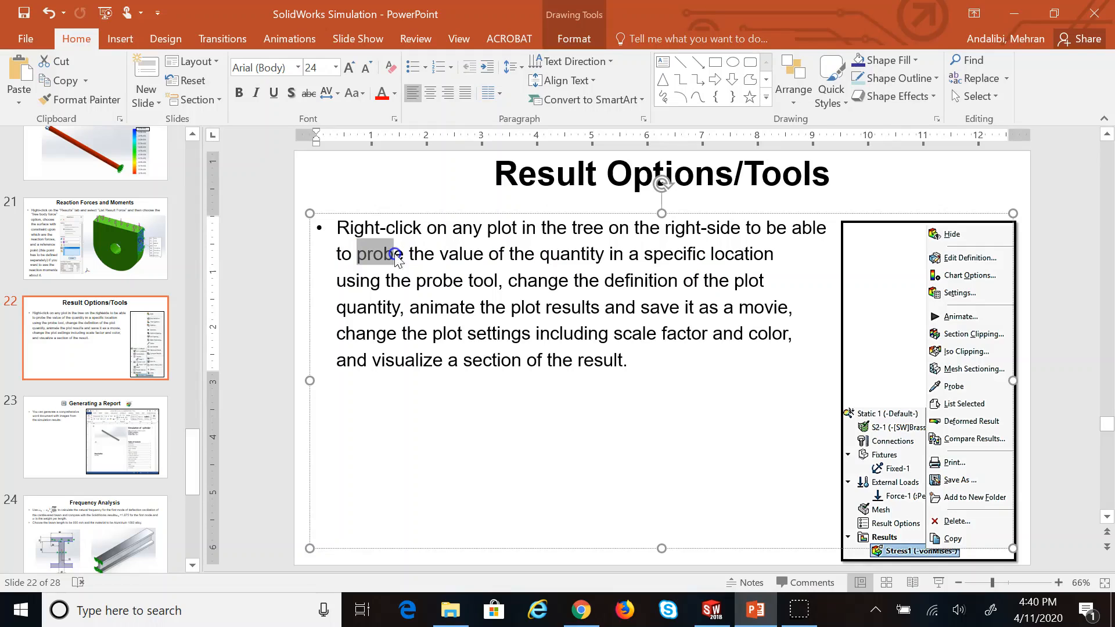
{"action": "left_click", "coordinate": [712, 610]}
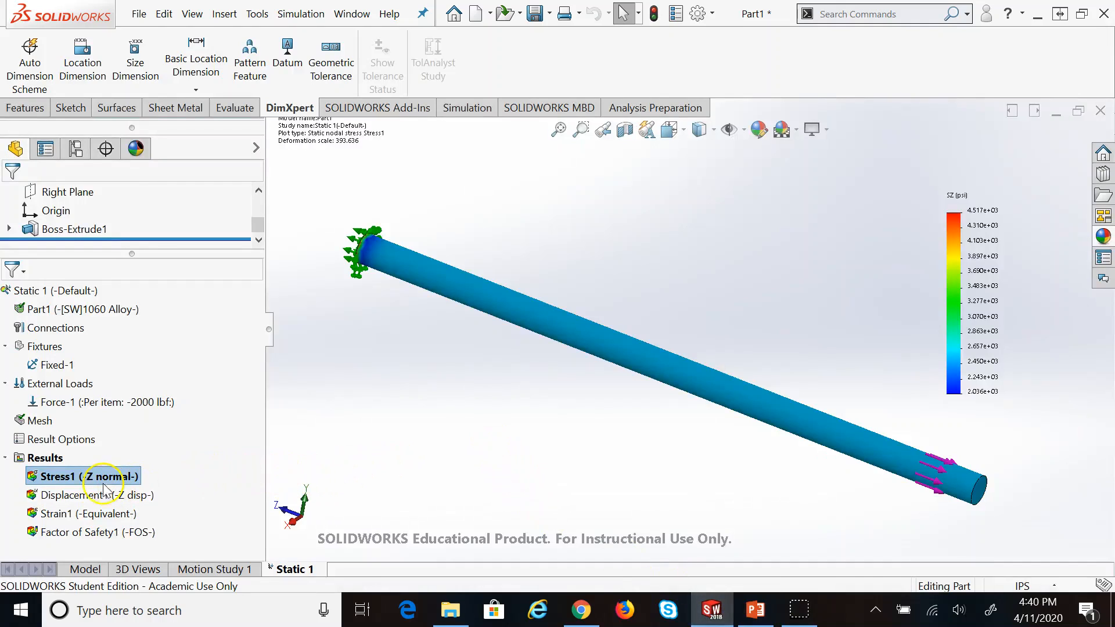
Start a Probe on Stress1 and read the Z-normal stress at a mid-rod point
{"action": "right_click", "coordinate": [84, 477]}
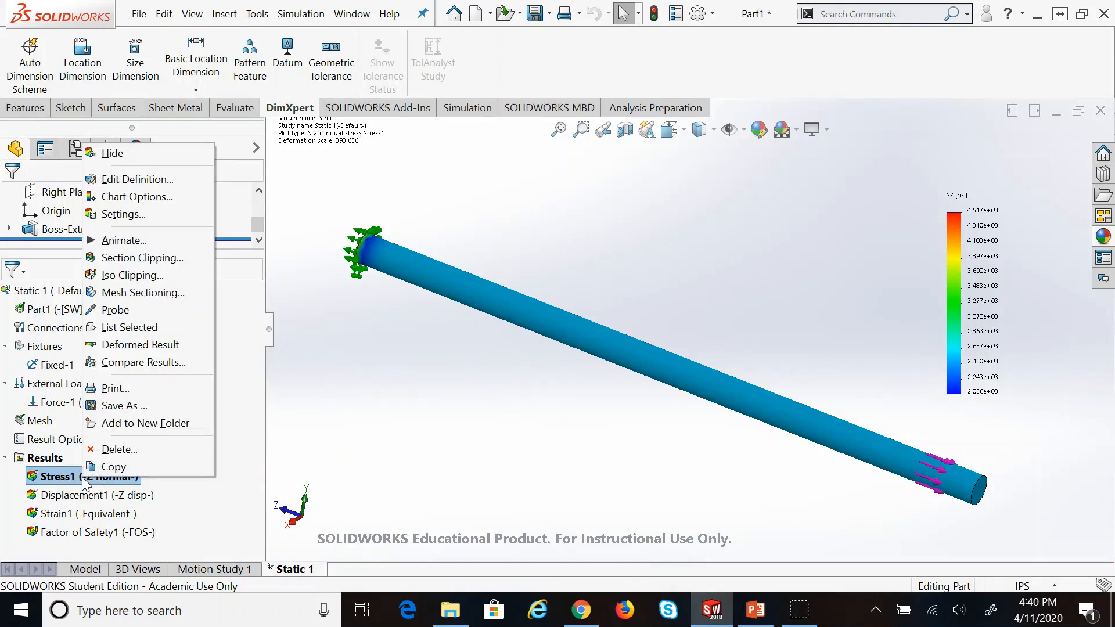
{"action": "left_click", "coordinate": [116, 312]}
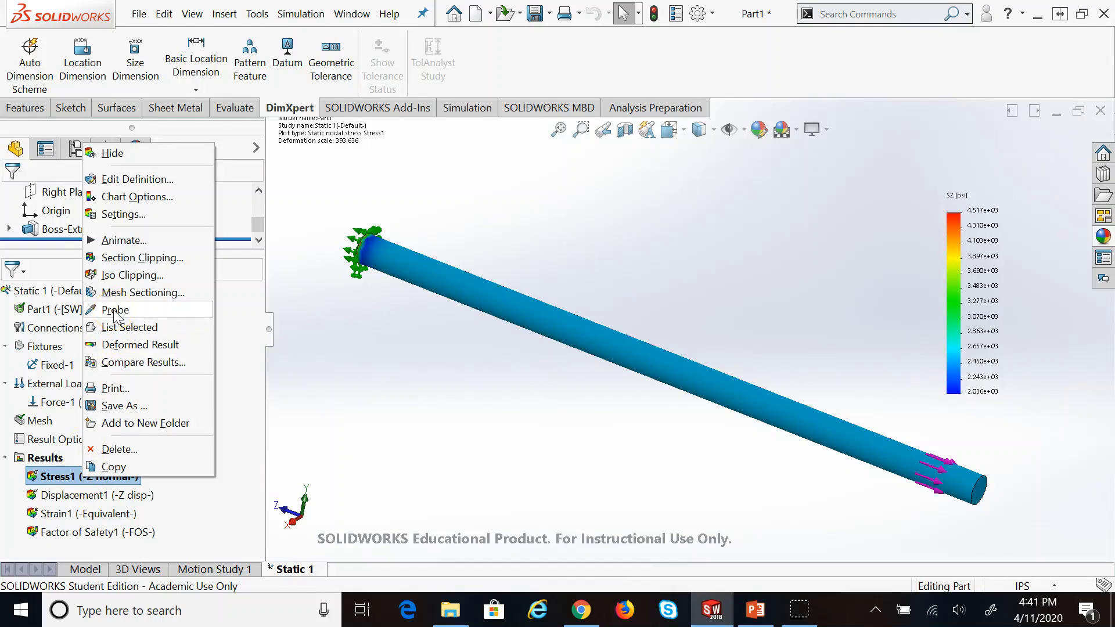
{"action": "left_click", "coordinate": [114, 311]}
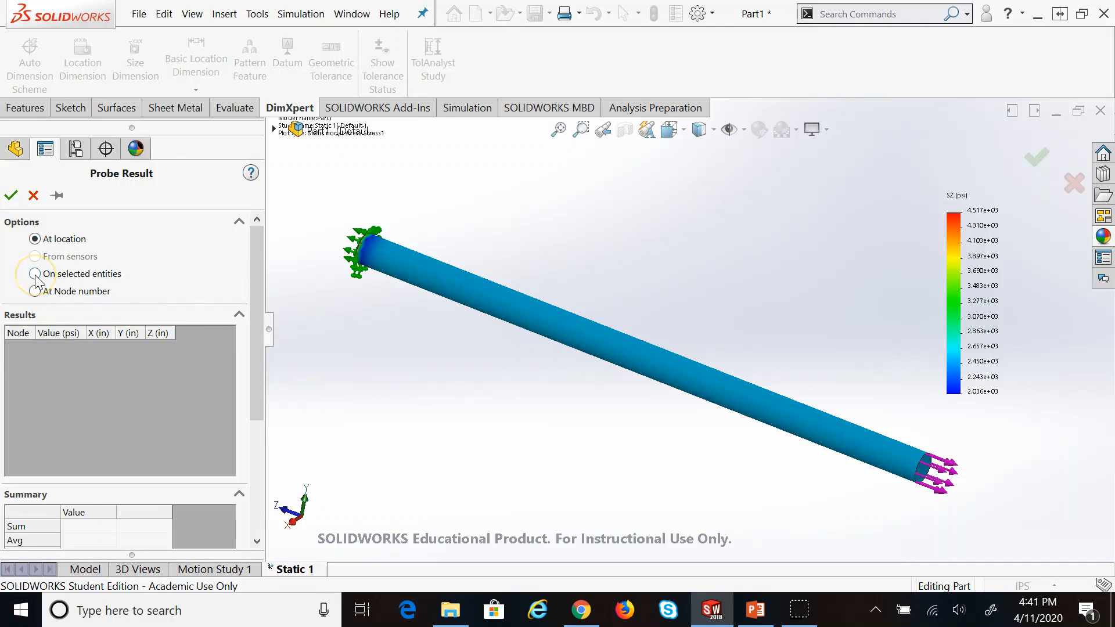
{"action": "mouse_move", "coordinate": [256, 288]}
{"action": "left_mouse_down"}
{"action": "mouse_move", "coordinate": [258, 448]}
{"action": "mouse_move", "coordinate": [259, 337]}
{"action": "left_mouse_up"}
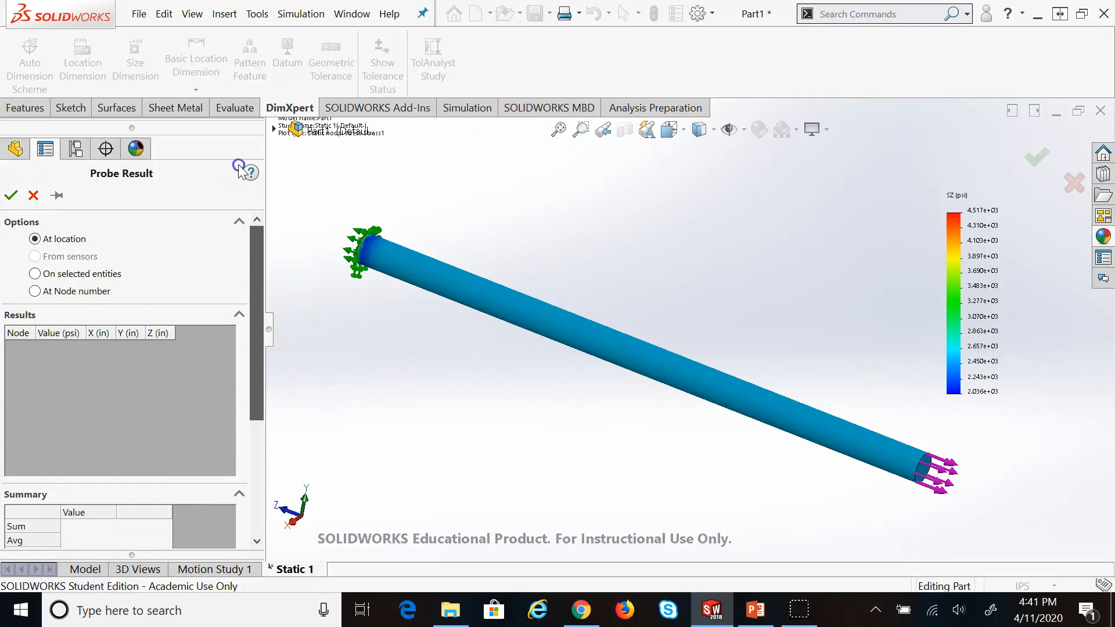
{"action": "left_click", "coordinate": [543, 324]}
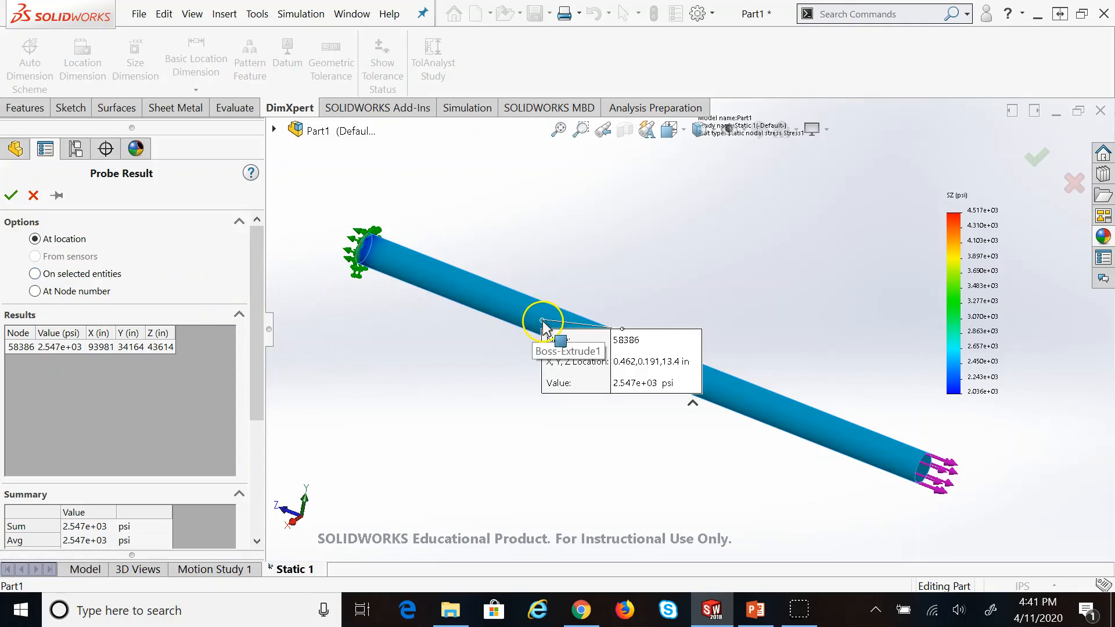
{"action": "scroll", "coordinate": [642, 335], "scroll_direction": "up", "scroll_amount": 2}
{"action": "scroll", "coordinate": [651, 351], "scroll_direction": "down", "scroll_amount": 5}
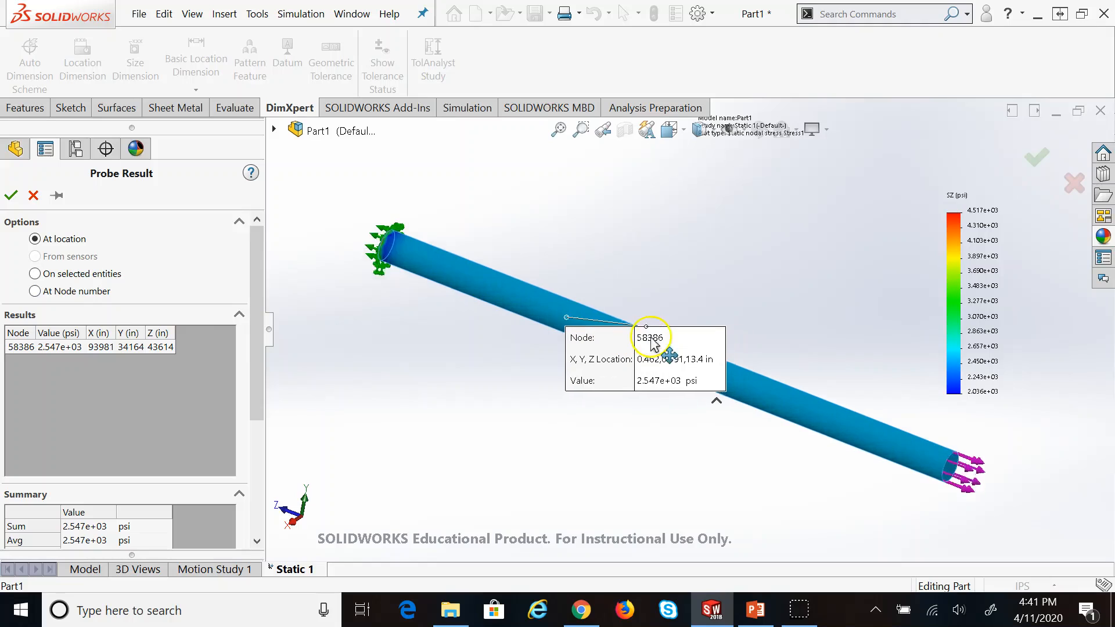
{"action": "scroll", "coordinate": [589, 329], "scroll_direction": "down", "scroll_amount": 4}
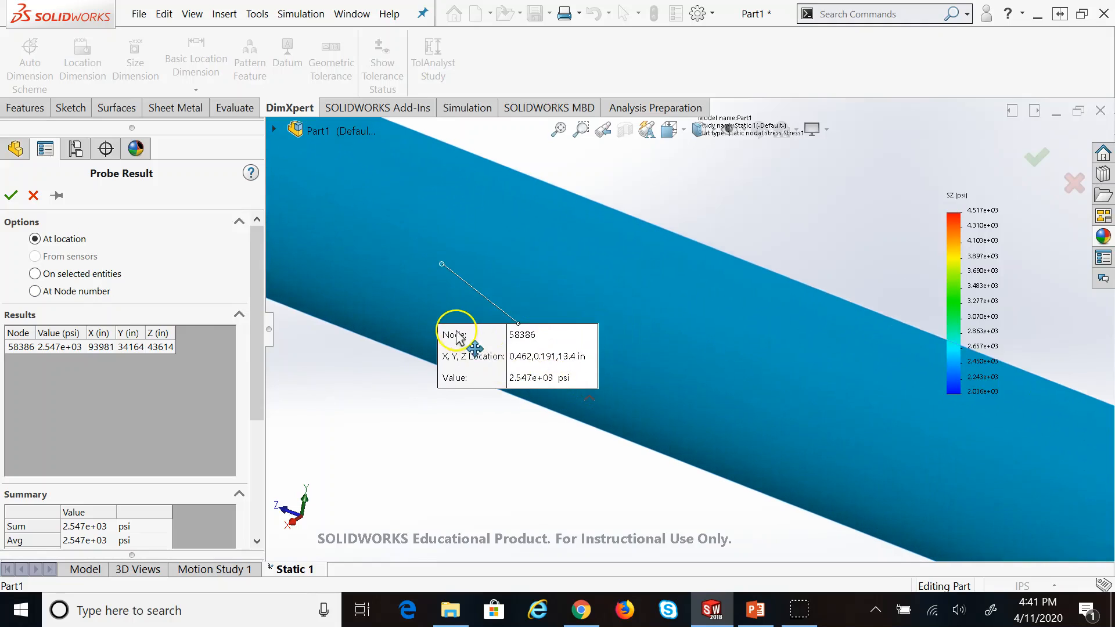
{"action": "scroll", "coordinate": [455, 340], "scroll_direction": "down", "scroll_amount": 2}
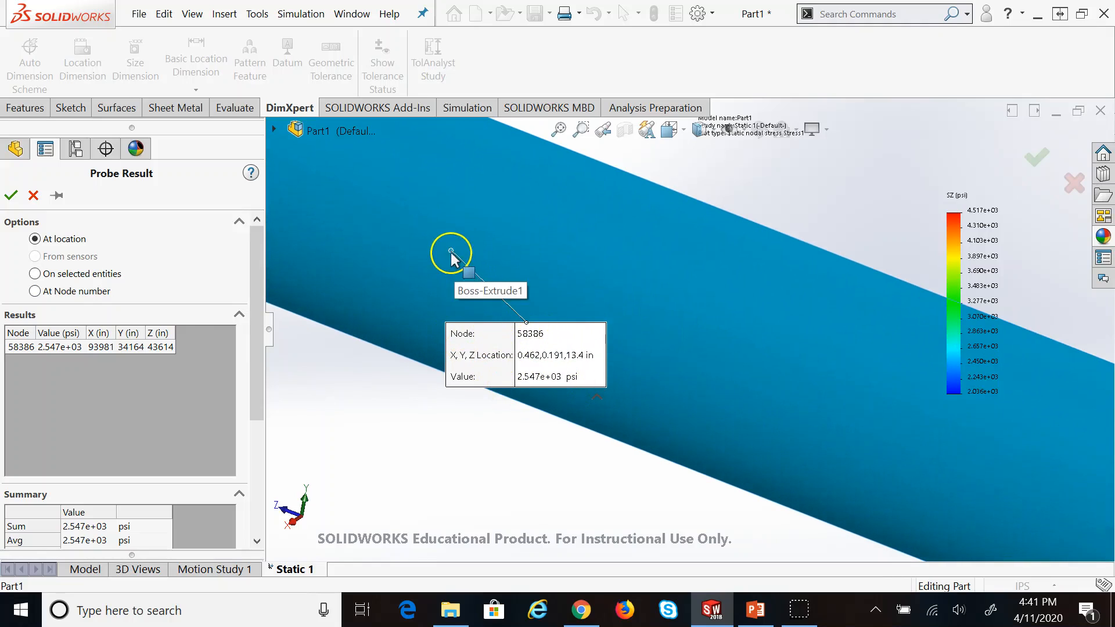
{"action": "left_click", "coordinate": [524, 342]}
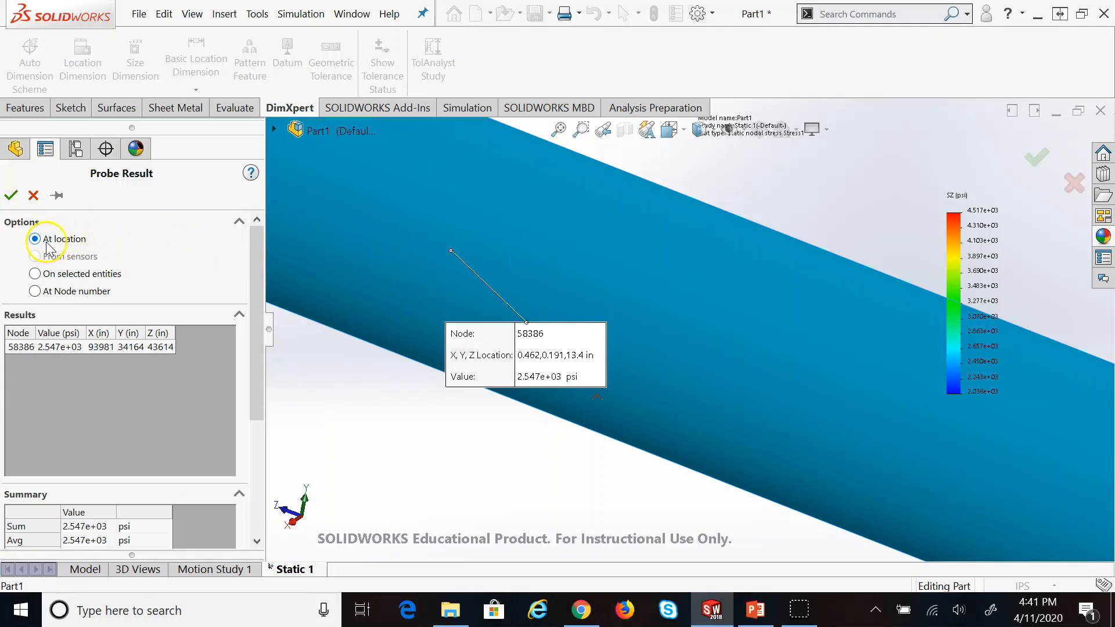
Probe three more points along the rod, each about 2.547e+03 psi SZ
{"action": "left_click", "coordinate": [776, 279]}
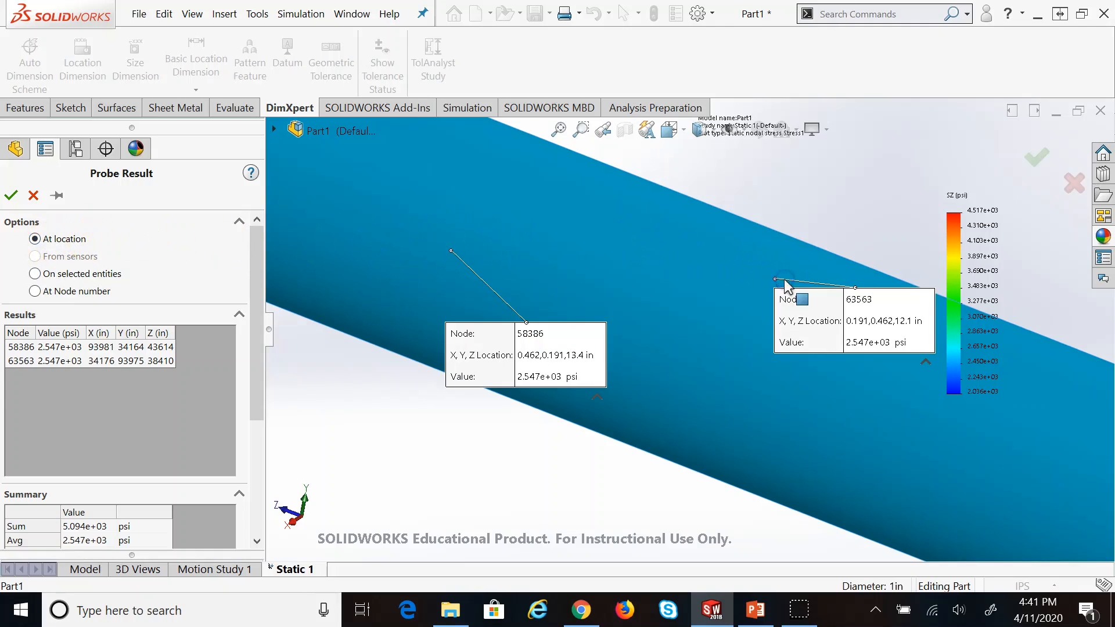
{"action": "key", "text": "z"}
{"action": "left_click", "coordinate": [868, 446]}
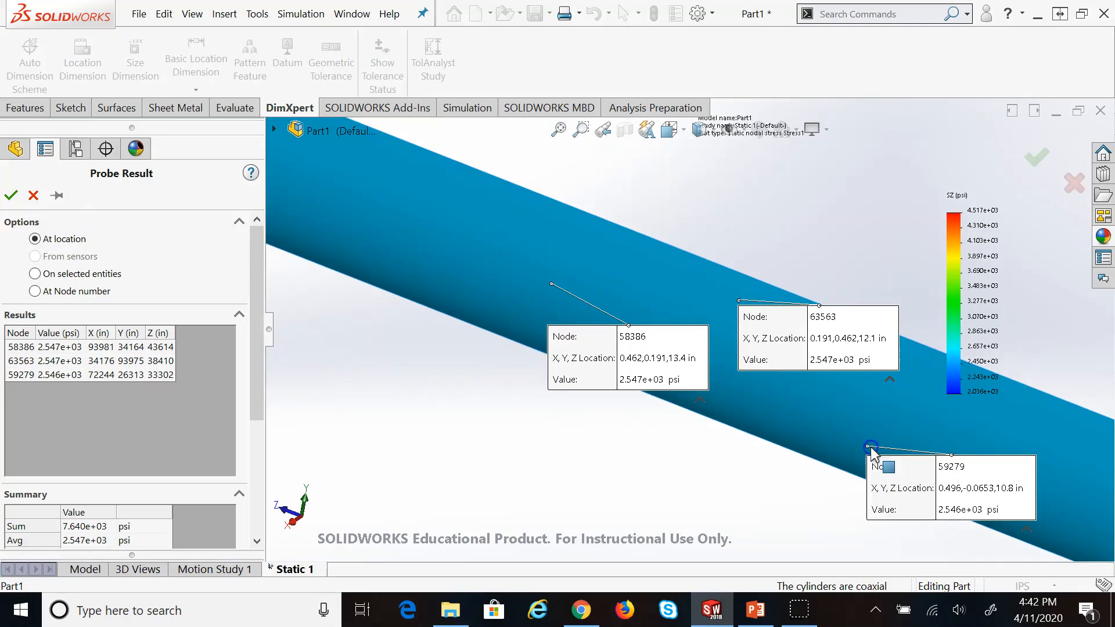
{"action": "left_click", "coordinate": [413, 189]}
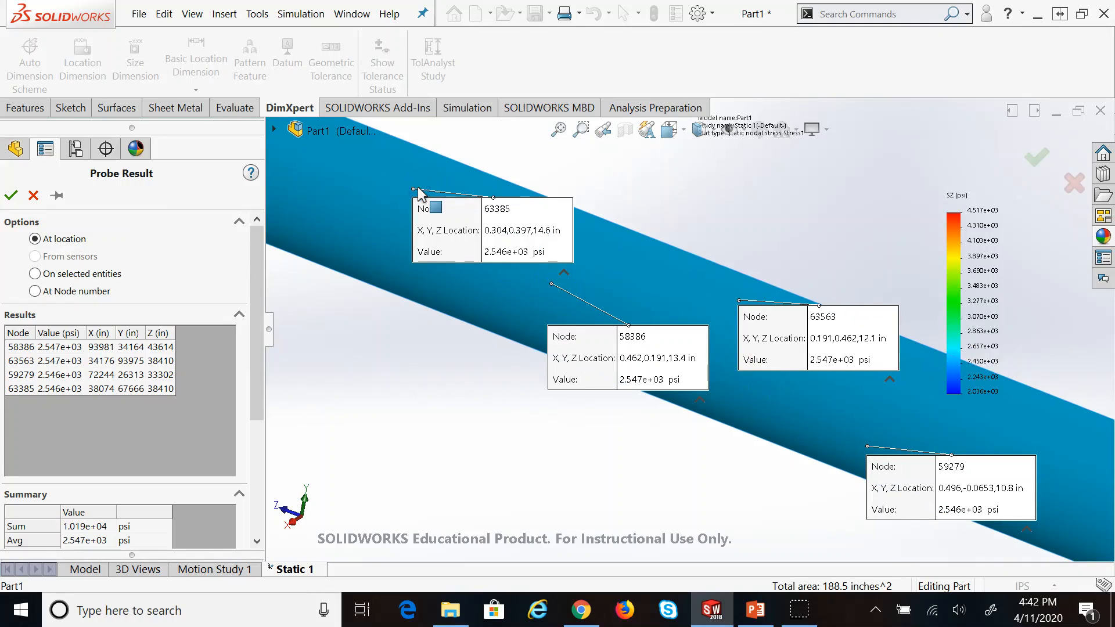
{"action": "scroll", "coordinate": [266, 343], "scroll_direction": "down", "scroll_amount": 5}
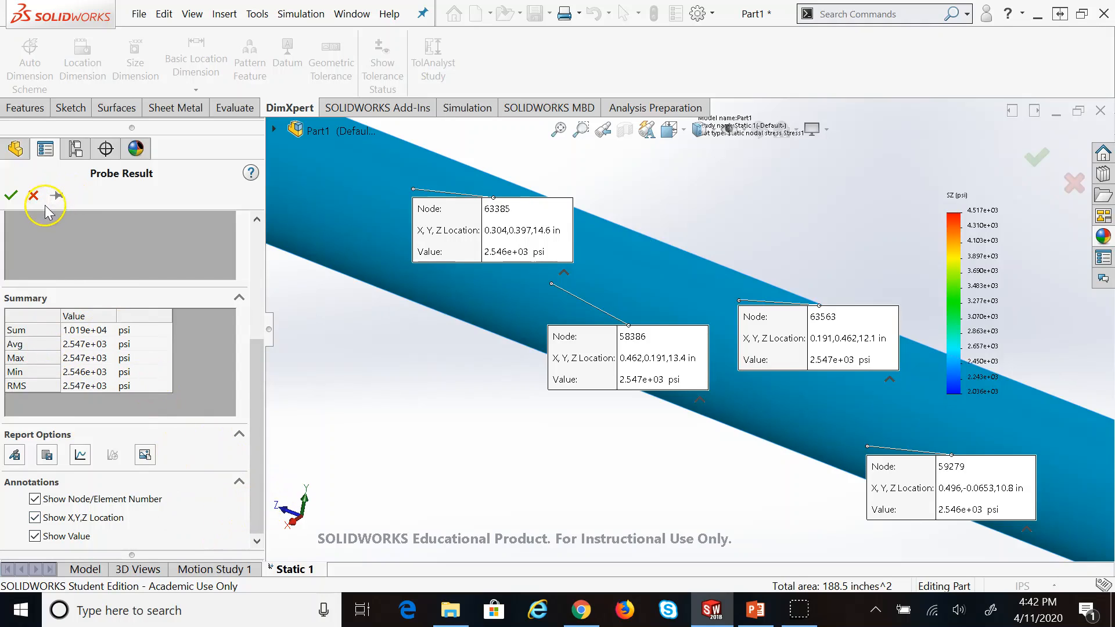
Close the Probe Result panel and go back to the PowerPoint slides
{"action": "left_click", "coordinate": [33, 195]}
{"action": "scroll", "coordinate": [388, 389], "scroll_direction": "up", "scroll_amount": 8}
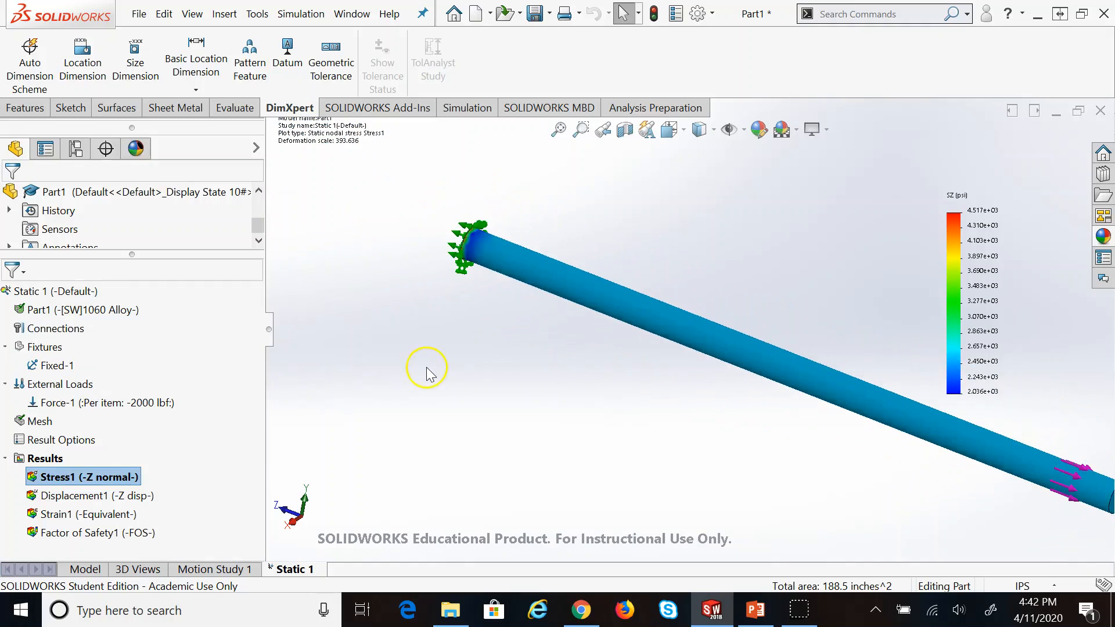
{"action": "scroll", "coordinate": [987, 422], "scroll_direction": "up", "scroll_amount": 5}
{"action": "scroll", "coordinate": [987, 422], "scroll_direction": "down", "scroll_amount": 2}
{"action": "scroll", "coordinate": [510, 249], "scroll_direction": "down", "scroll_amount": 2}
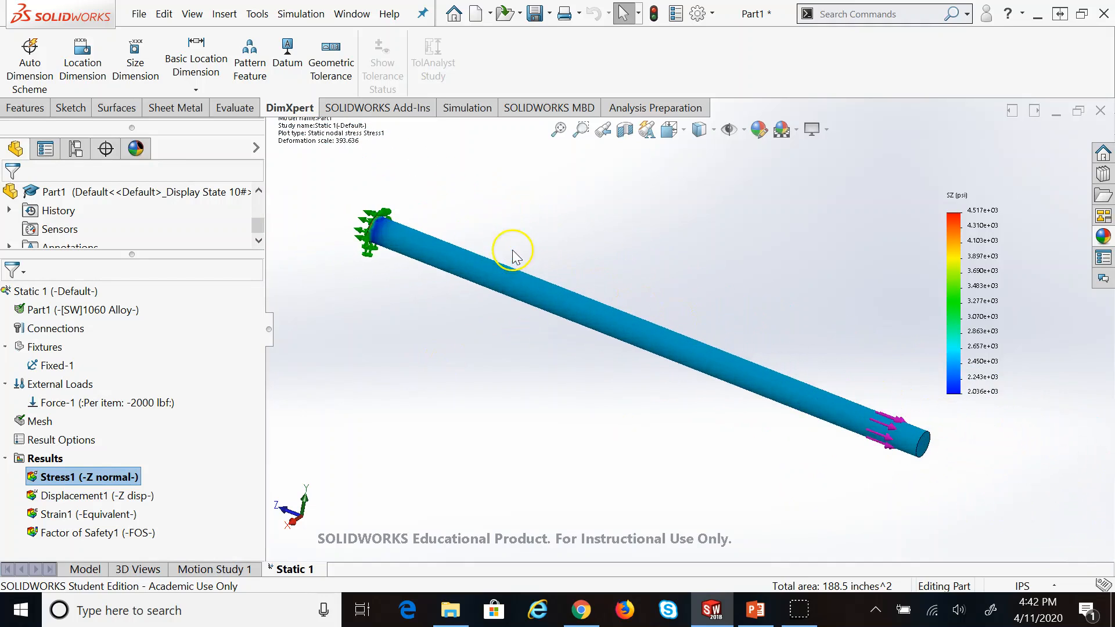
{"action": "scroll", "coordinate": [984, 486], "scroll_direction": "down", "scroll_amount": 4}
{"action": "scroll", "coordinate": [577, 241], "scroll_direction": "up", "scroll_amount": 5}
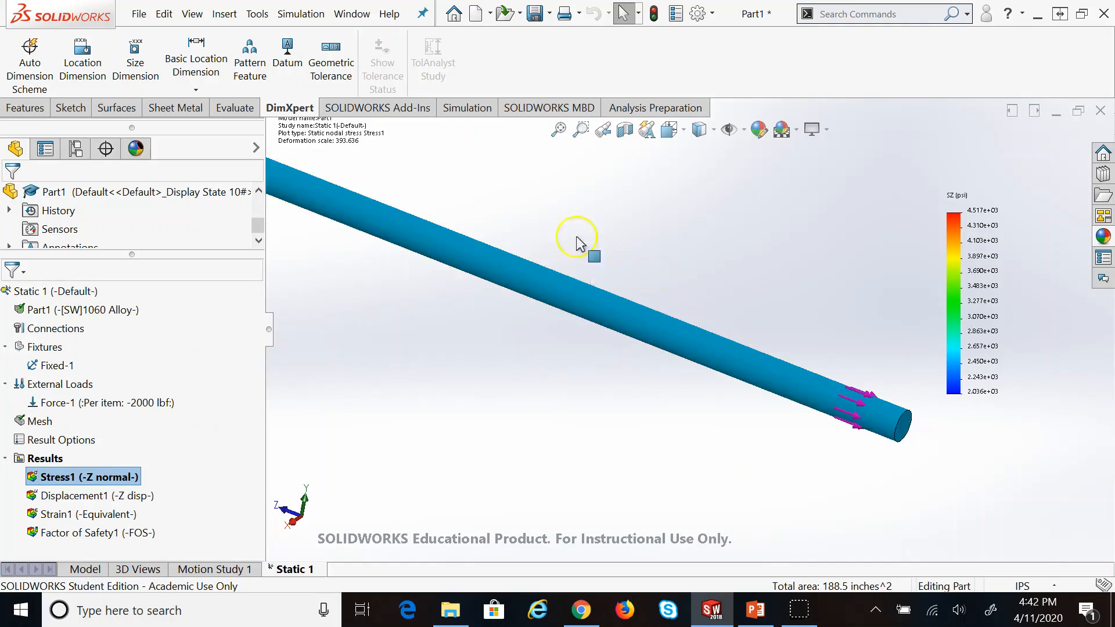
{"action": "scroll", "coordinate": [378, 169], "scroll_direction": "down", "scroll_amount": 1}
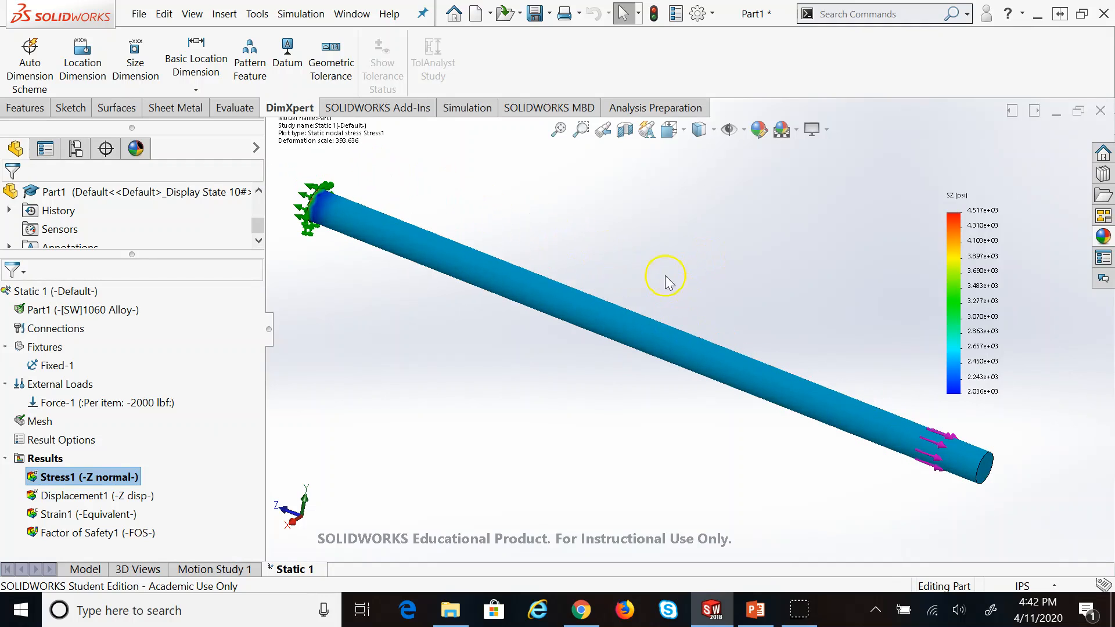
{"action": "left_click", "coordinate": [755, 610]}
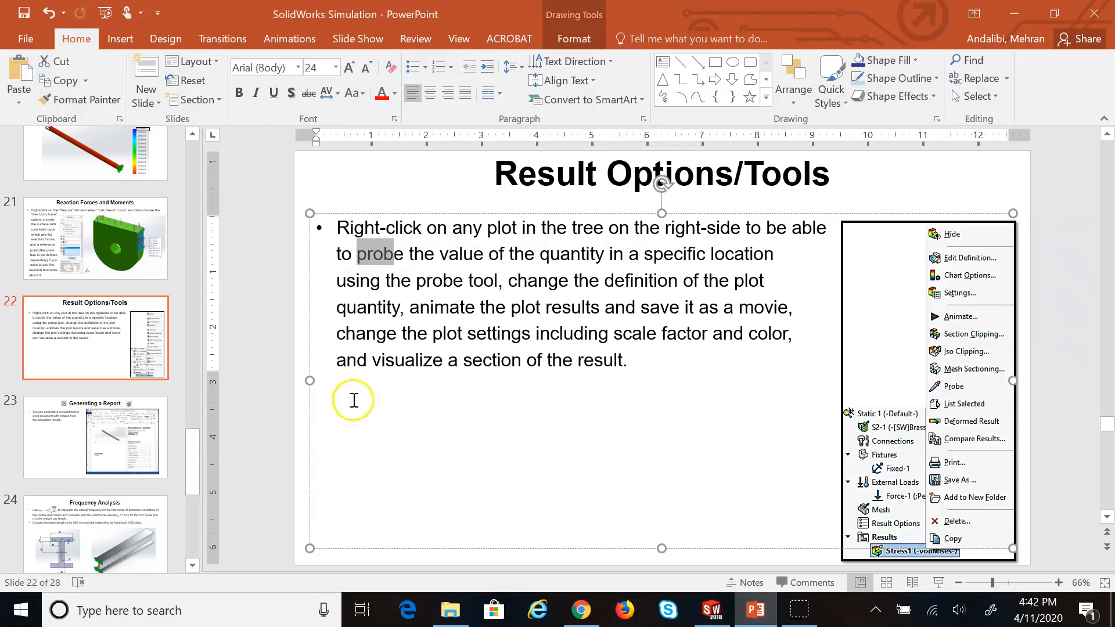
Show slide 23, Generating a Report, then switch back to SOLIDWORKS
{"action": "left_click", "coordinate": [100, 442]}
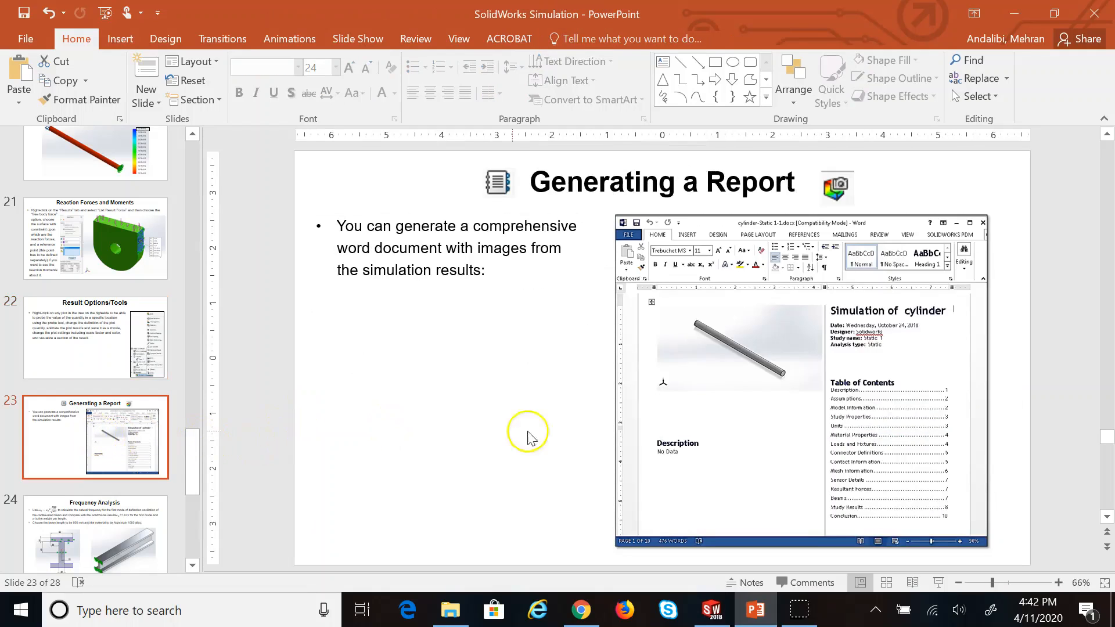
{"action": "left_click", "coordinate": [711, 610]}
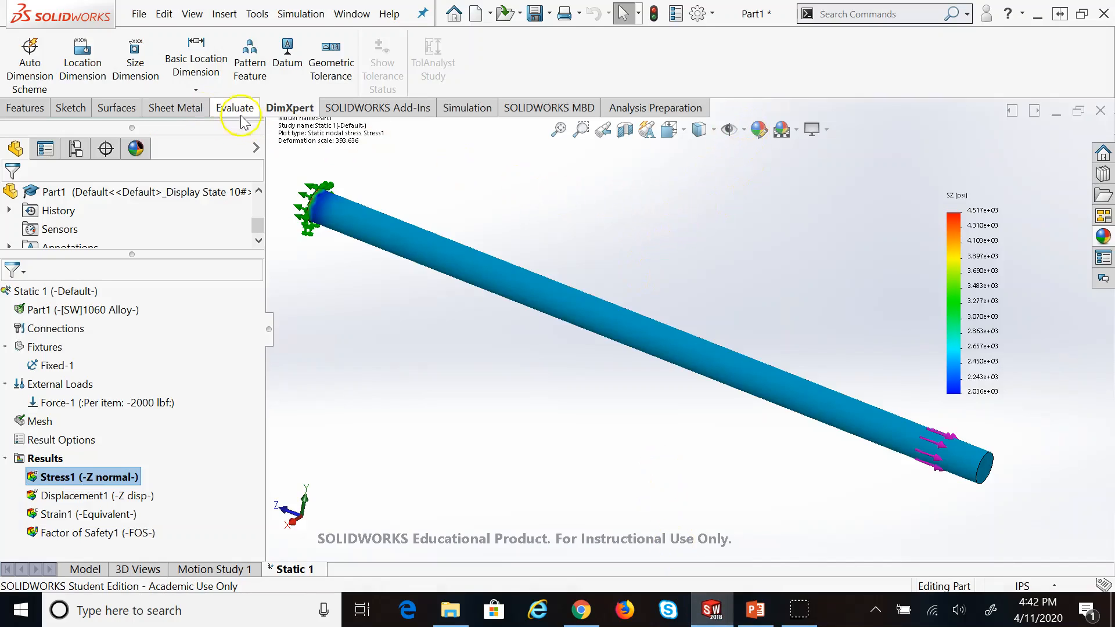
Add the current view of the Z normal stress plot as a report image
{"action": "left_click", "coordinate": [471, 109]}
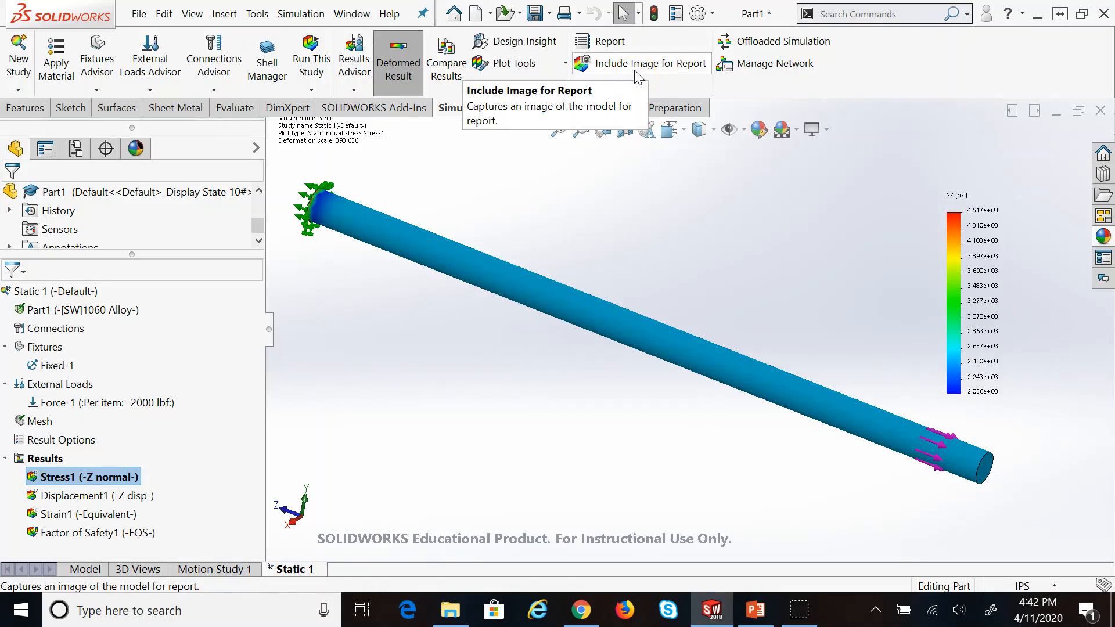
{"action": "left_click", "coordinate": [636, 72]}
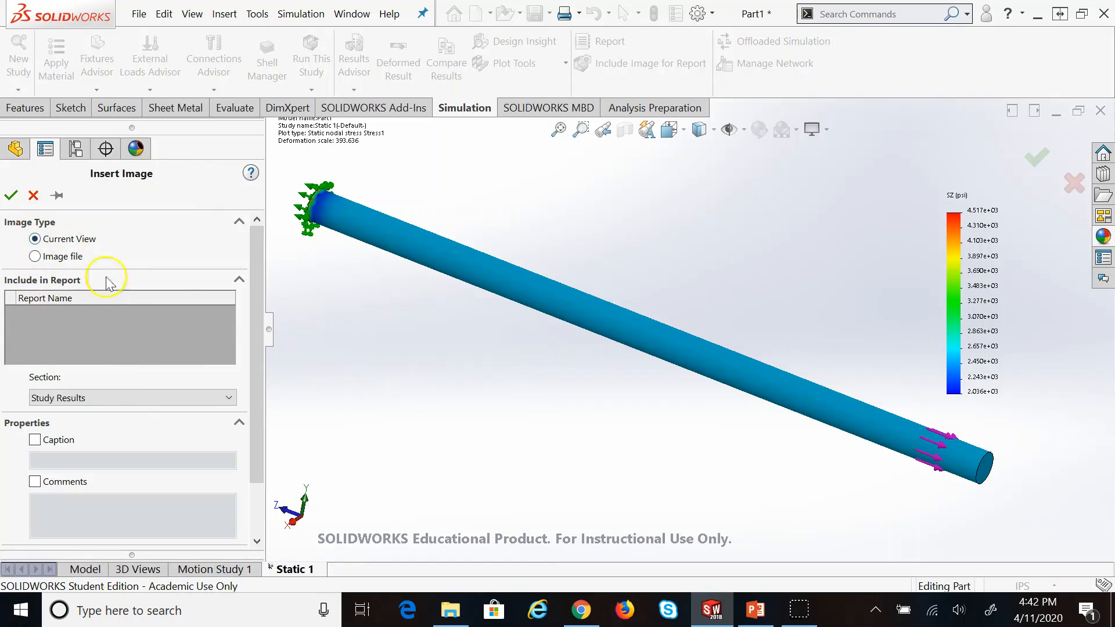
{"action": "left_click", "coordinate": [11, 195]}
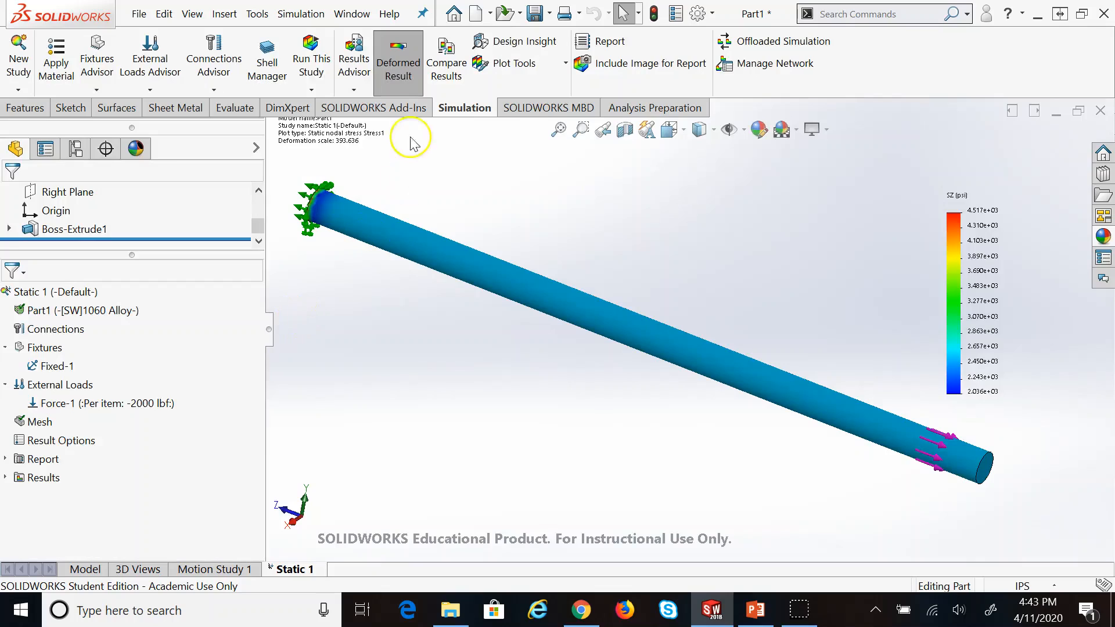
Publish a Word report of Static 1 to the Desktop with a designer entry, then return to PowerPoint
{"action": "left_click", "coordinate": [601, 43]}
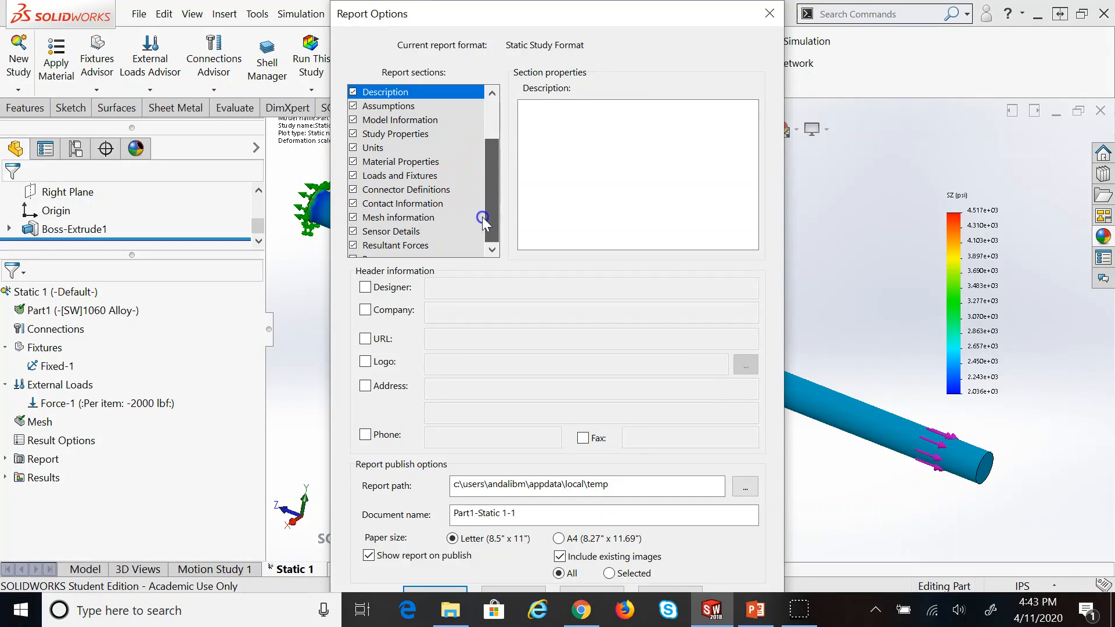
{"action": "left_click", "coordinate": [364, 287]}
{"action": "left_click", "coordinate": [365, 287]}
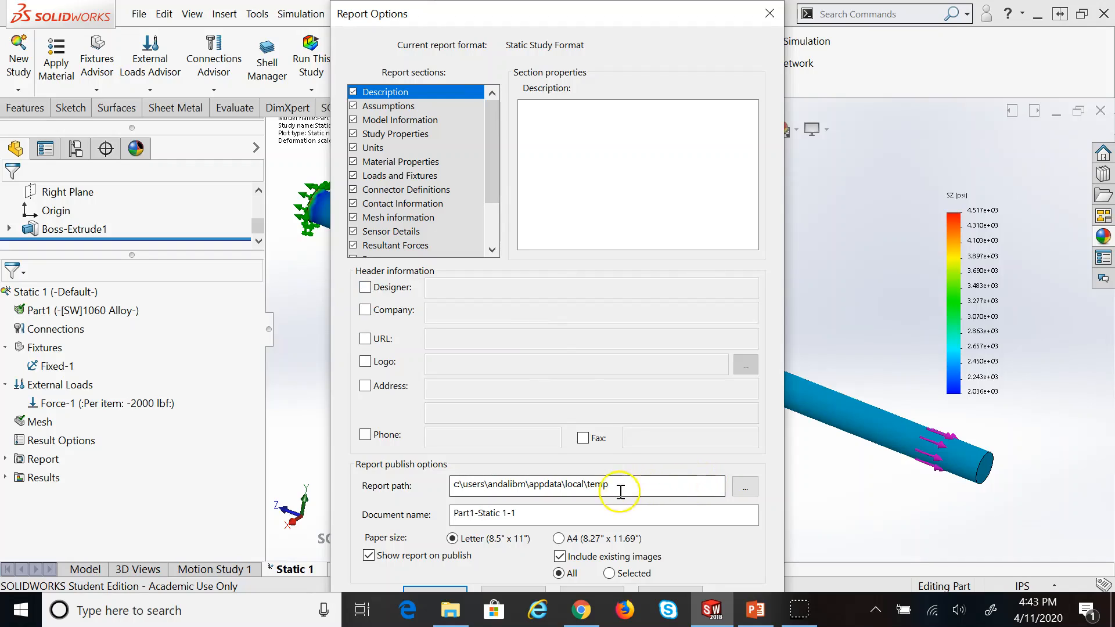
{"action": "left_click", "coordinate": [737, 486]}
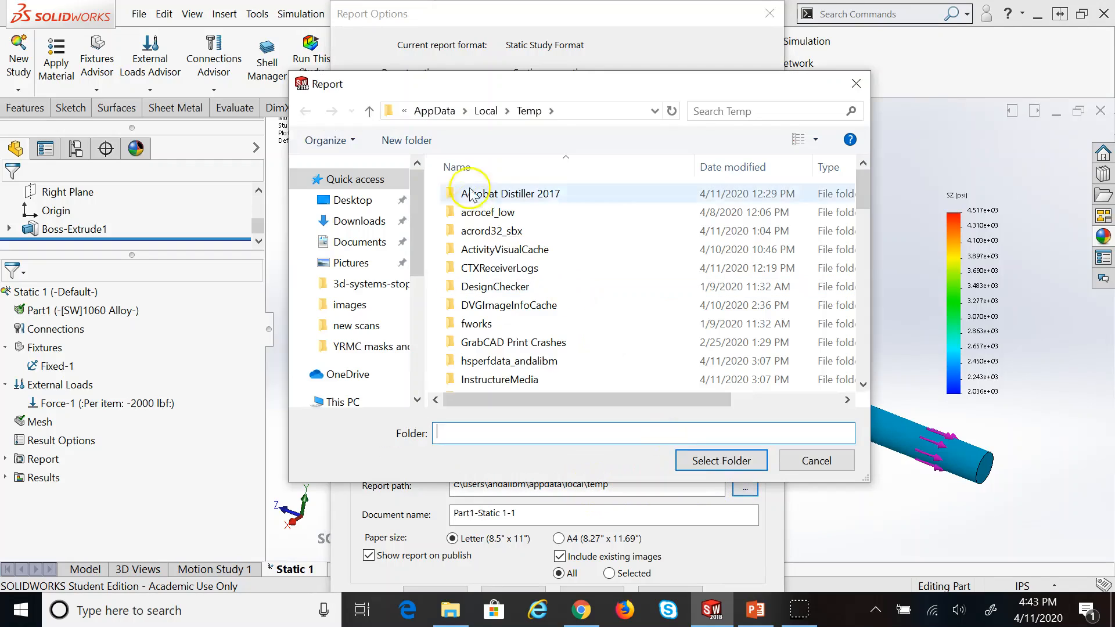
{"action": "left_click", "coordinate": [353, 199]}
{"action": "left_click", "coordinate": [718, 460]}
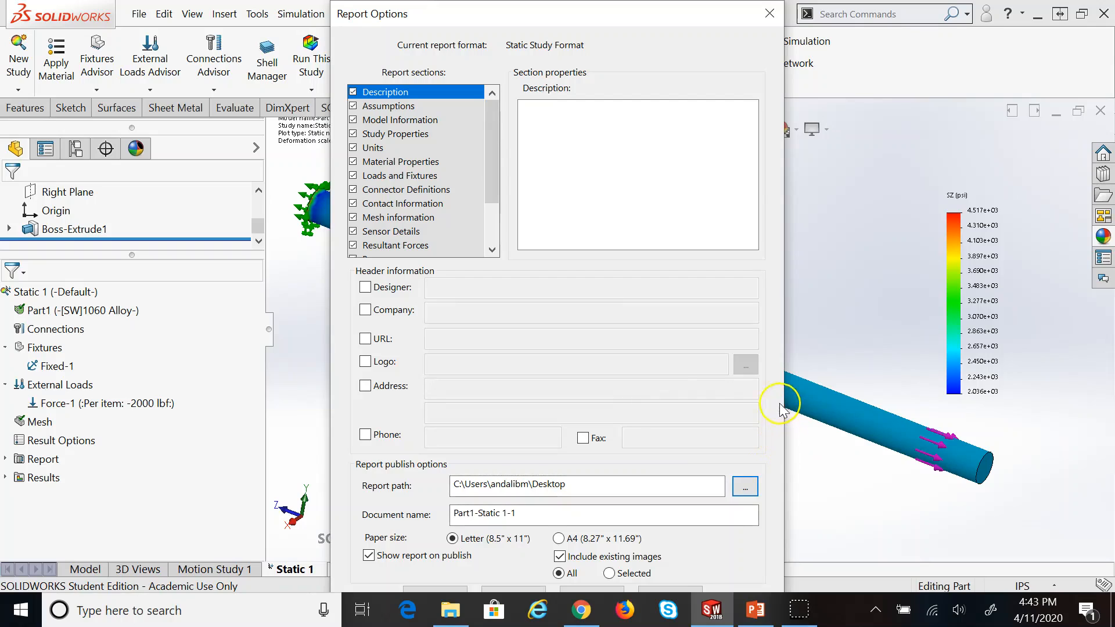
{"action": "left_click", "coordinate": [366, 288]}
{"action": "left_click", "coordinate": [464, 294]}
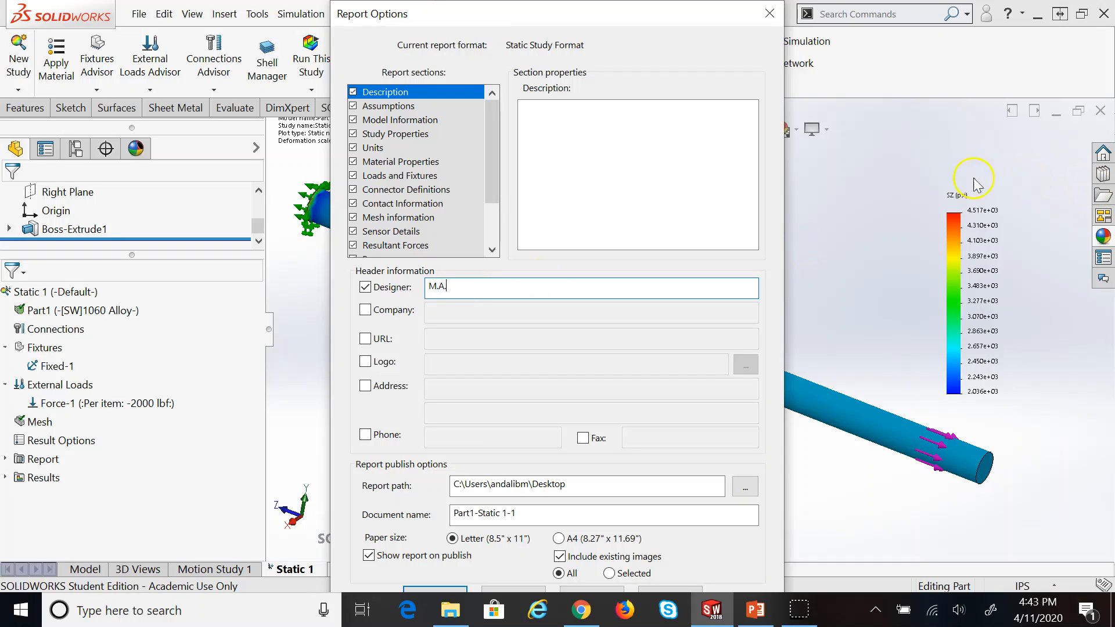
{"action": "left_click", "coordinate": [452, 588]}
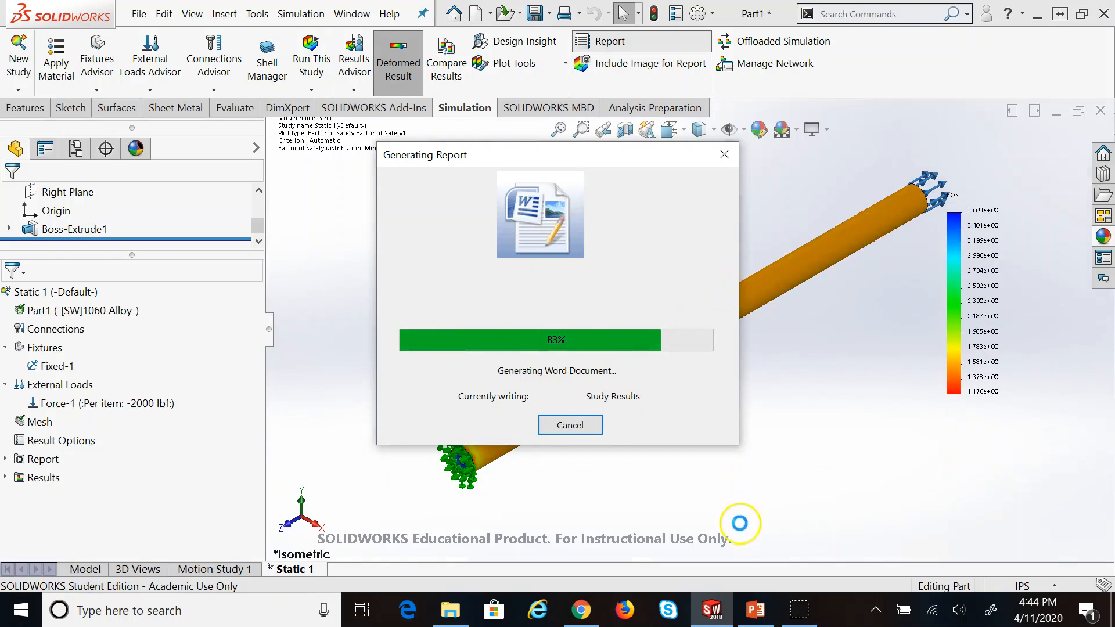
{"action": "left_click", "coordinate": [755, 609]}
Move to slide 24, Frequency Analysis, while the Part1-Static 1-1 report opens in Word
{"action": "left_click", "coordinate": [755, 607]}
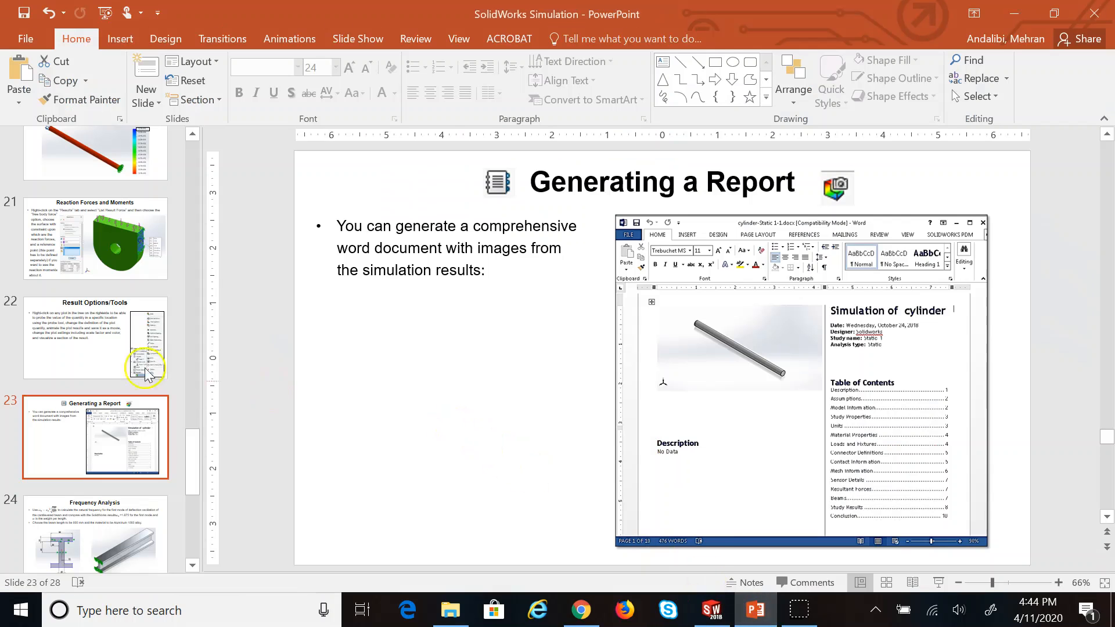
{"action": "scroll", "coordinate": [43, 467], "scroll_direction": "down", "scroll_amount": 1}
{"action": "left_click", "coordinate": [65, 478]}
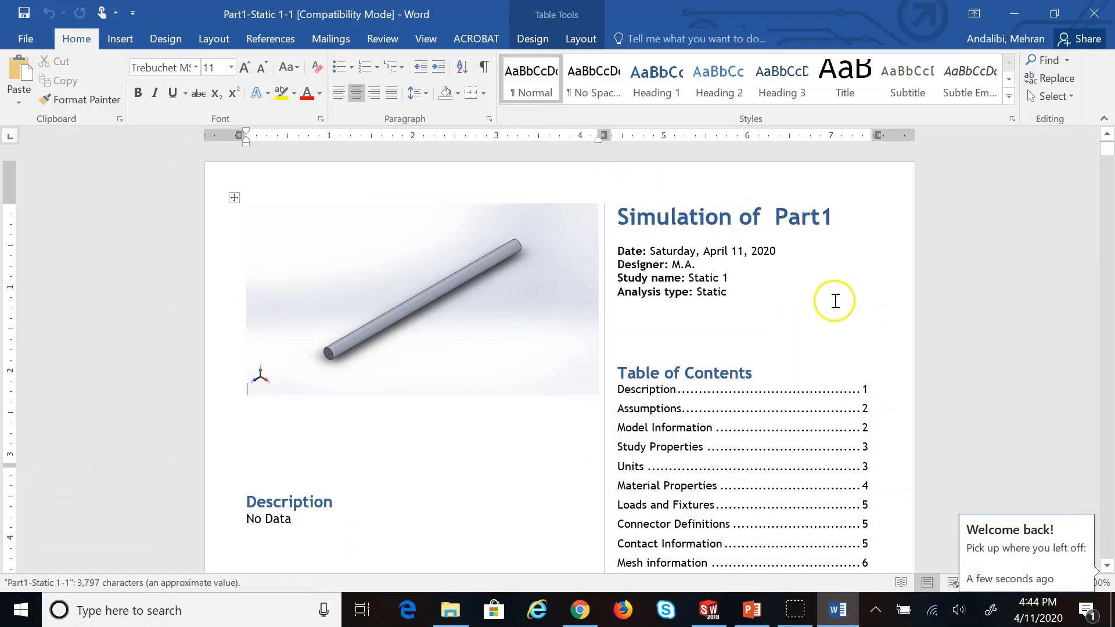
Scroll from the title page and contents down to the mesh details, pointing out the element size
{"action": "scroll", "coordinate": [759, 232], "scroll_direction": "down", "scroll_amount": 3}
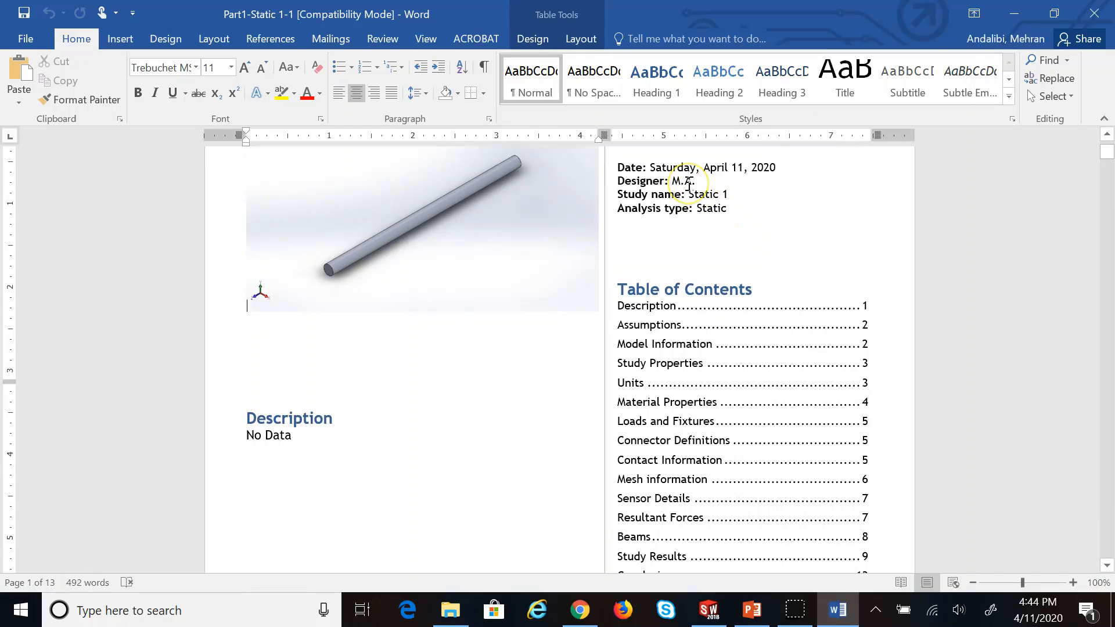
{"action": "scroll", "coordinate": [642, 227], "scroll_direction": "down", "scroll_amount": 1}
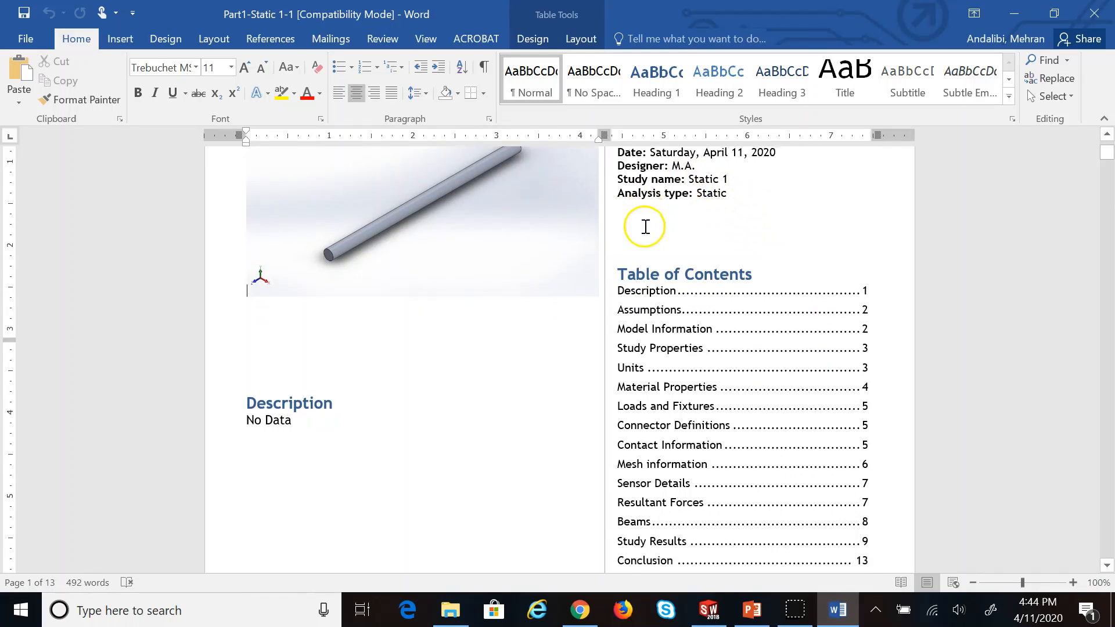
{"action": "scroll", "coordinate": [686, 404], "scroll_direction": "down", "scroll_amount": 10}
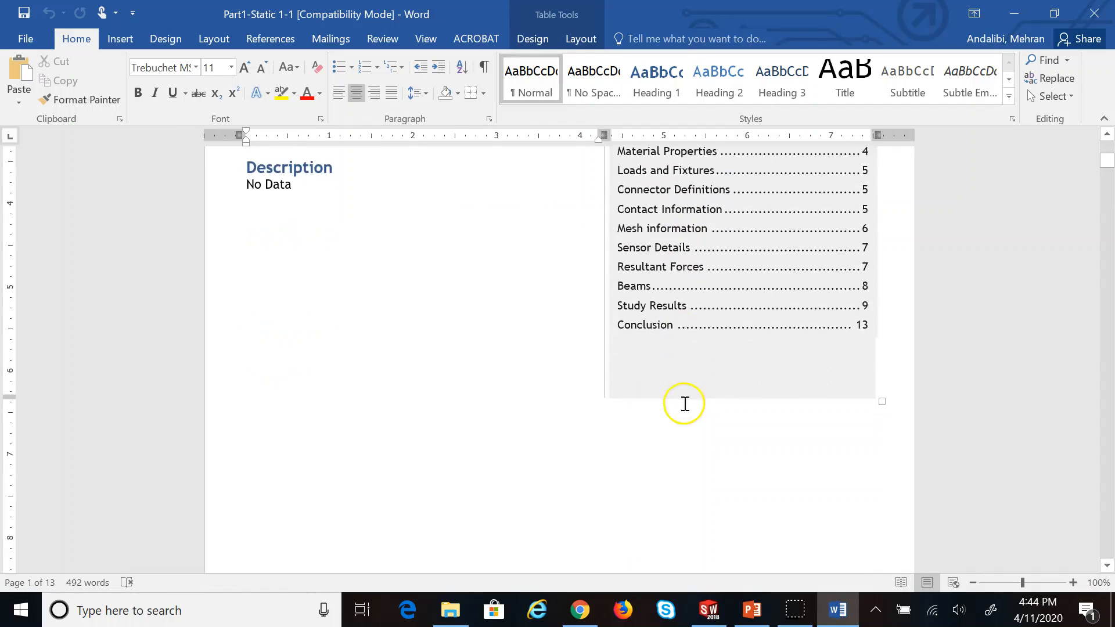
{"action": "scroll", "coordinate": [684, 405], "scroll_direction": "down", "scroll_amount": 18}
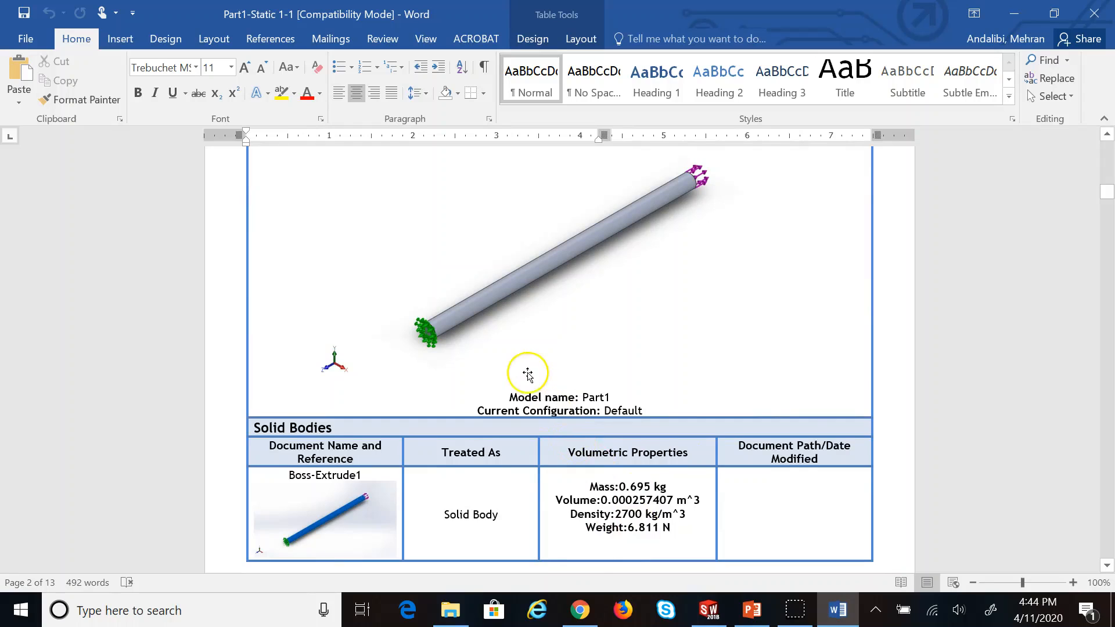
{"action": "scroll", "coordinate": [516, 378], "scroll_direction": "down", "scroll_amount": 15}
{"action": "scroll", "coordinate": [514, 379], "scroll_direction": "down", "scroll_amount": 5}
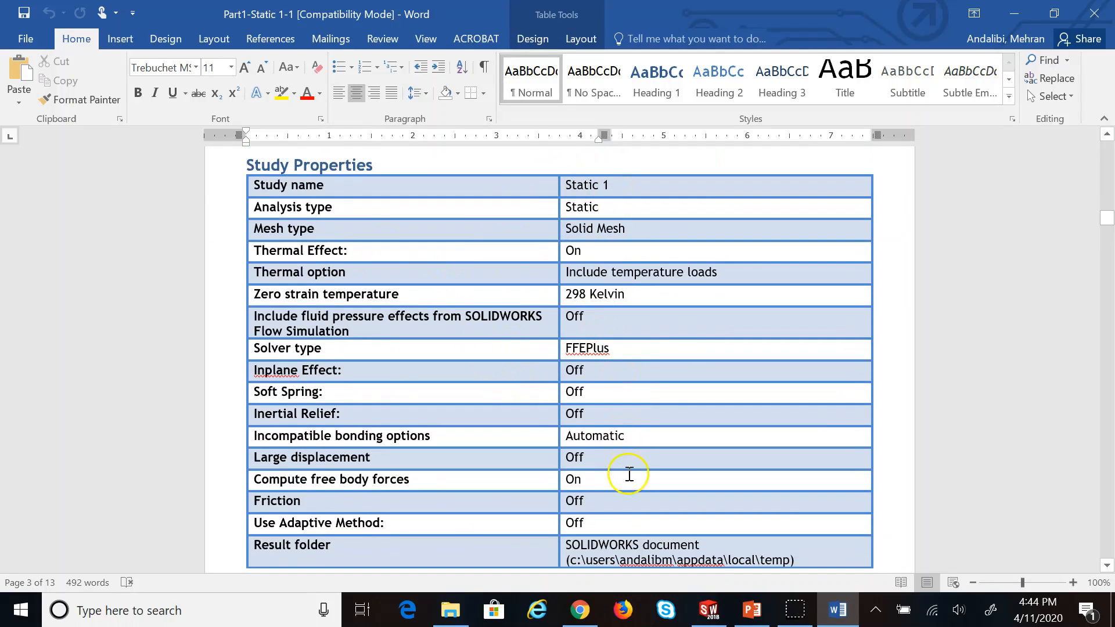
{"action": "scroll", "coordinate": [629, 474], "scroll_direction": "down", "scroll_amount": 7}
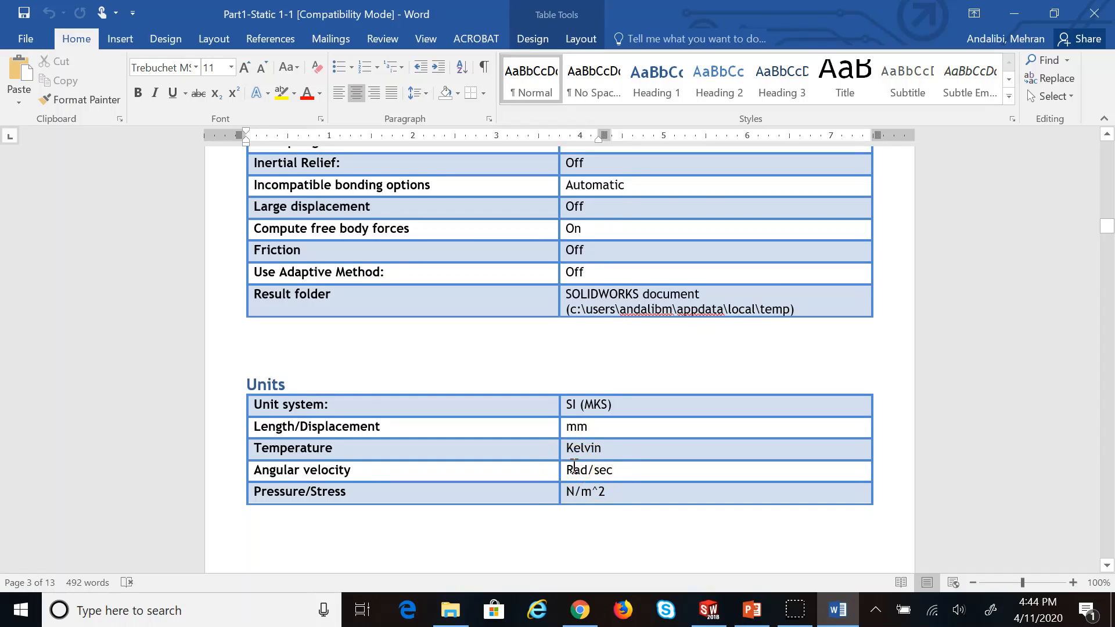
{"action": "scroll", "coordinate": [573, 466], "scroll_direction": "down", "scroll_amount": 10}
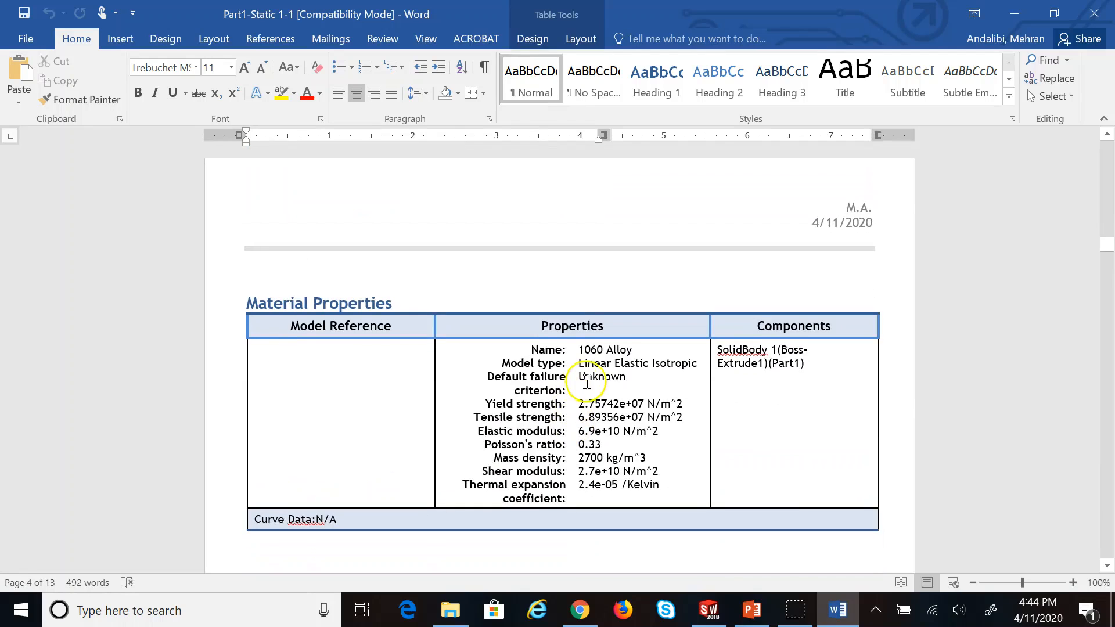
{"action": "scroll", "coordinate": [587, 383], "scroll_direction": "down", "scroll_amount": 3}
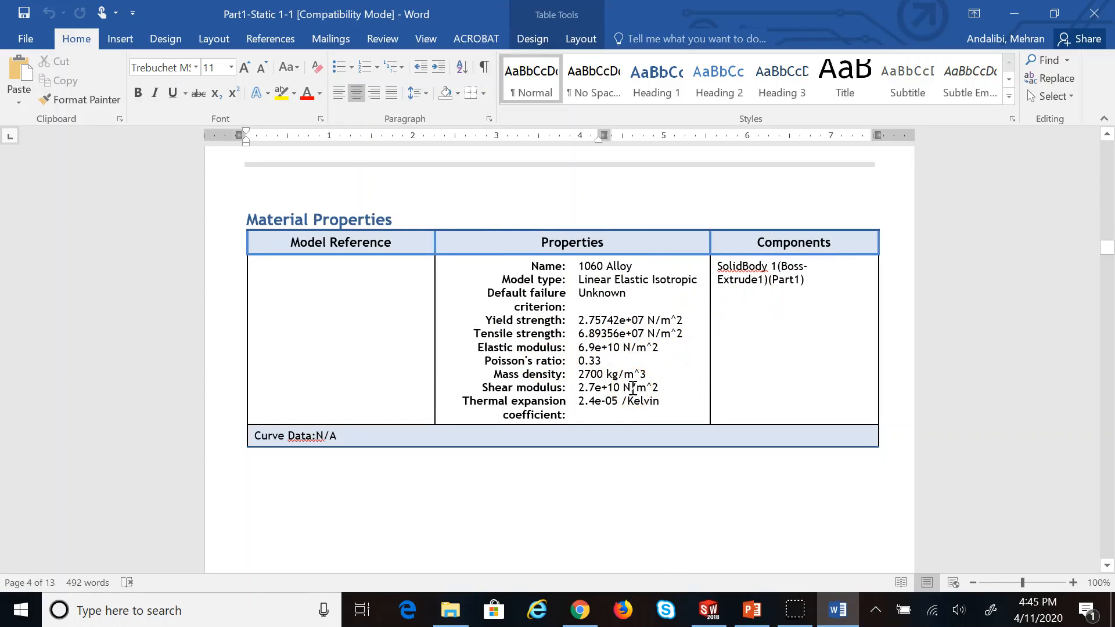
{"action": "scroll", "coordinate": [633, 389], "scroll_direction": "down", "scroll_amount": 12}
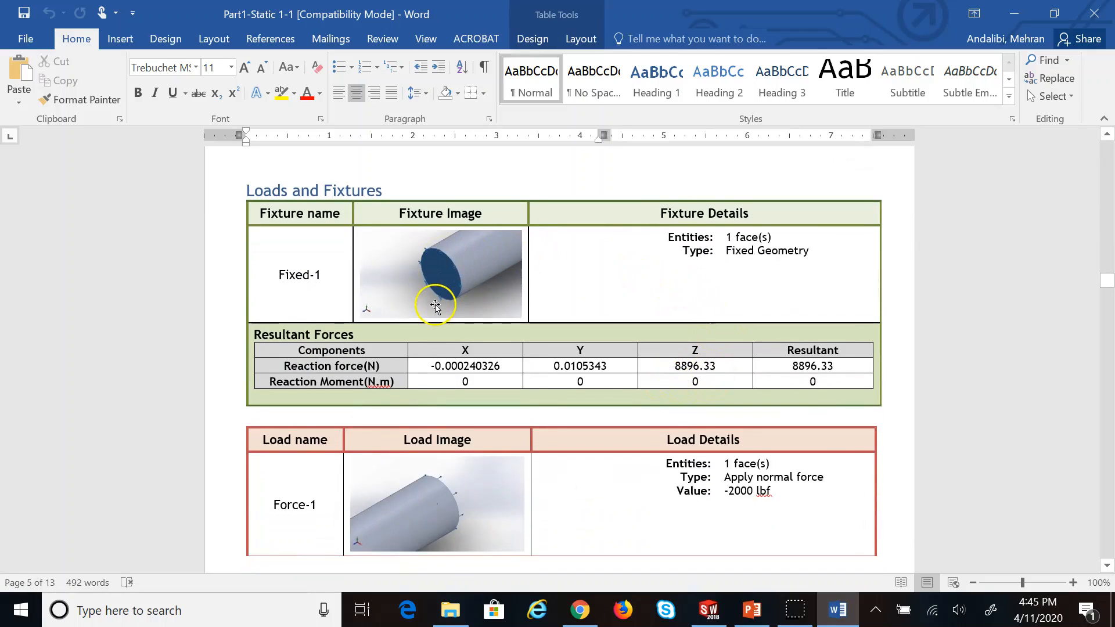
{"action": "scroll", "coordinate": [433, 307], "scroll_direction": "down", "scroll_amount": 3}
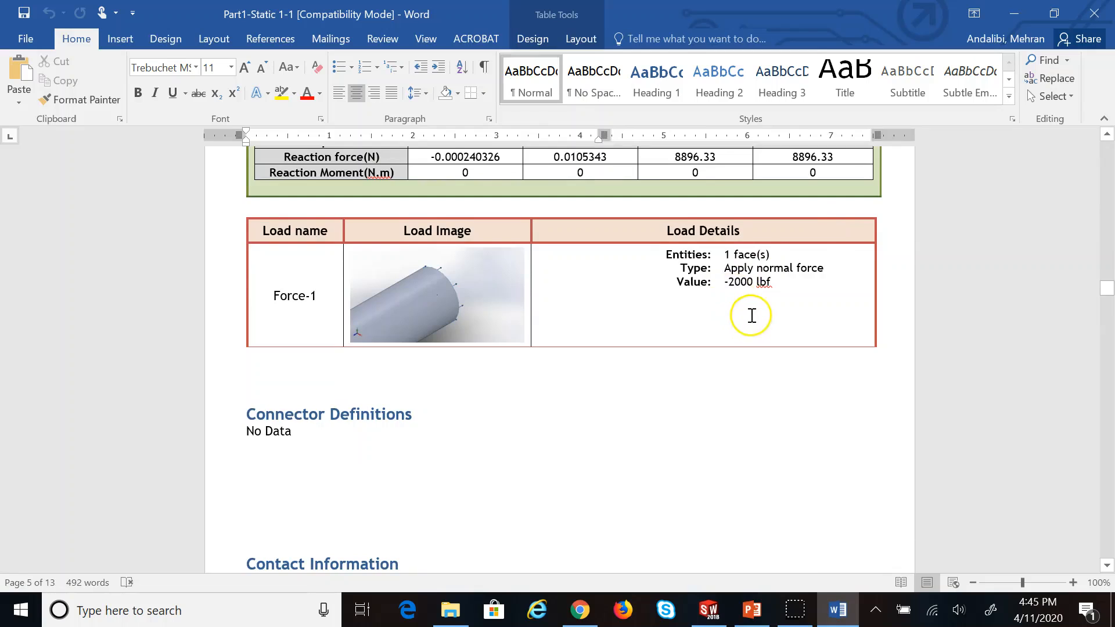
{"action": "scroll", "coordinate": [746, 315], "scroll_direction": "down", "scroll_amount": 11}
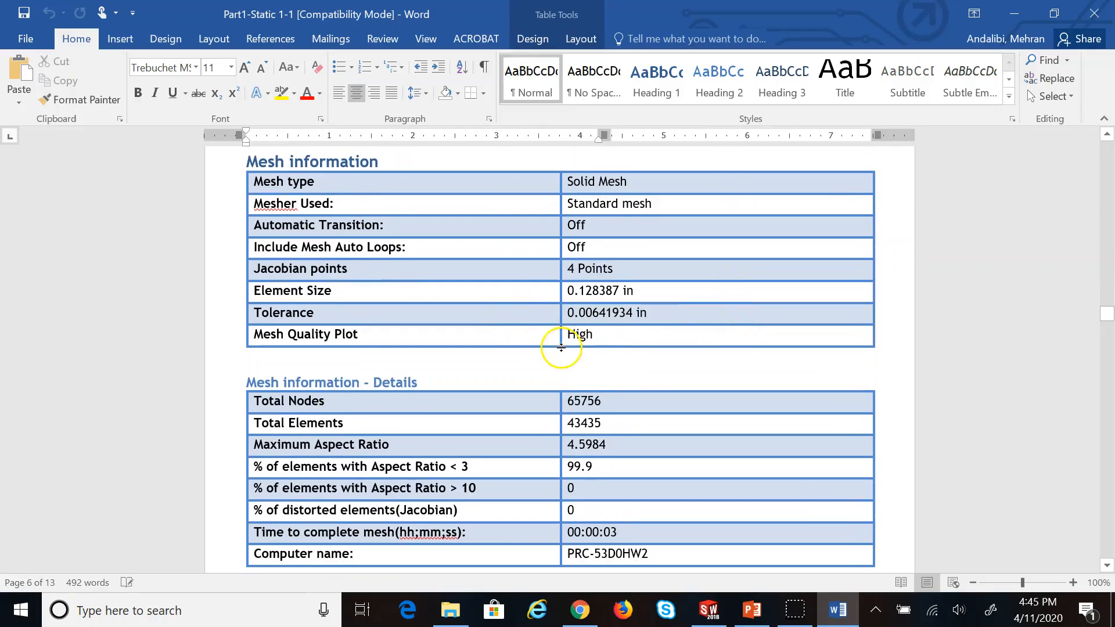
{"action": "left_click", "coordinate": [587, 289]}
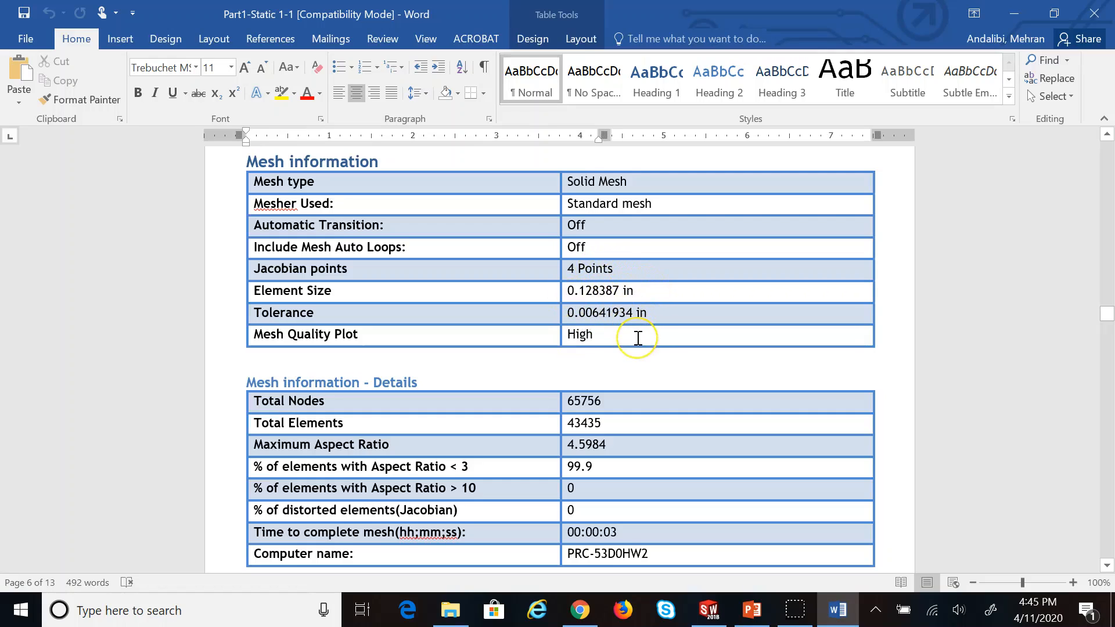
{"action": "scroll", "coordinate": [637, 338], "scroll_direction": "down", "scroll_amount": 4}
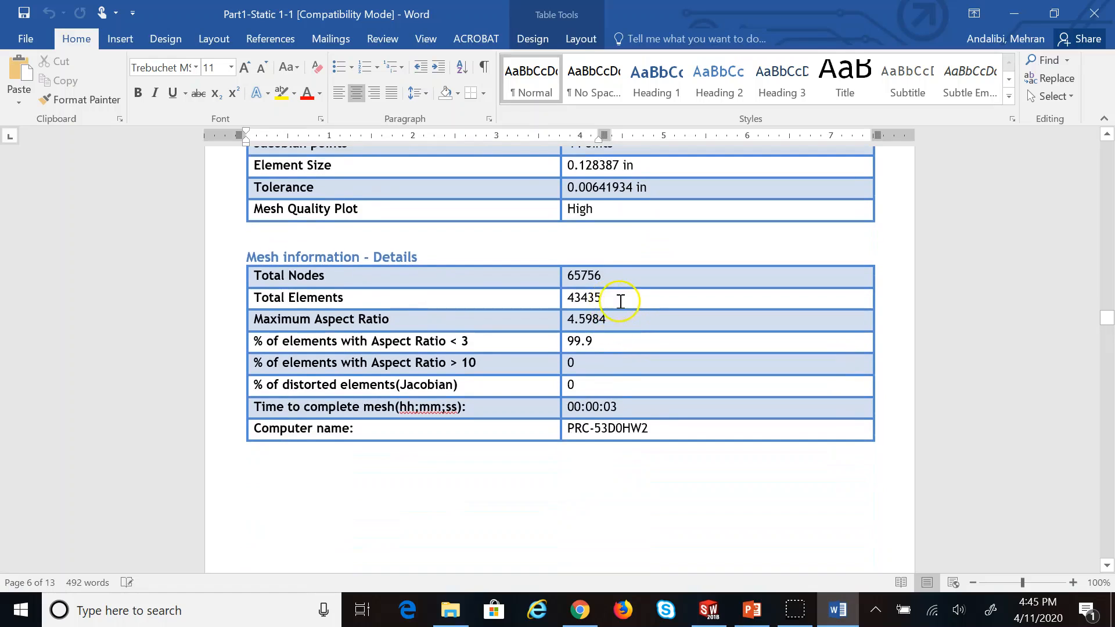
Highlight the 43435 total elements, then scroll through the results to the Conclusion
{"action": "left_click_drag", "start_coordinate": [608, 298], "coordinate": [567, 300]}
{"action": "scroll", "coordinate": [620, 426], "scroll_direction": "down", "scroll_amount": 20}
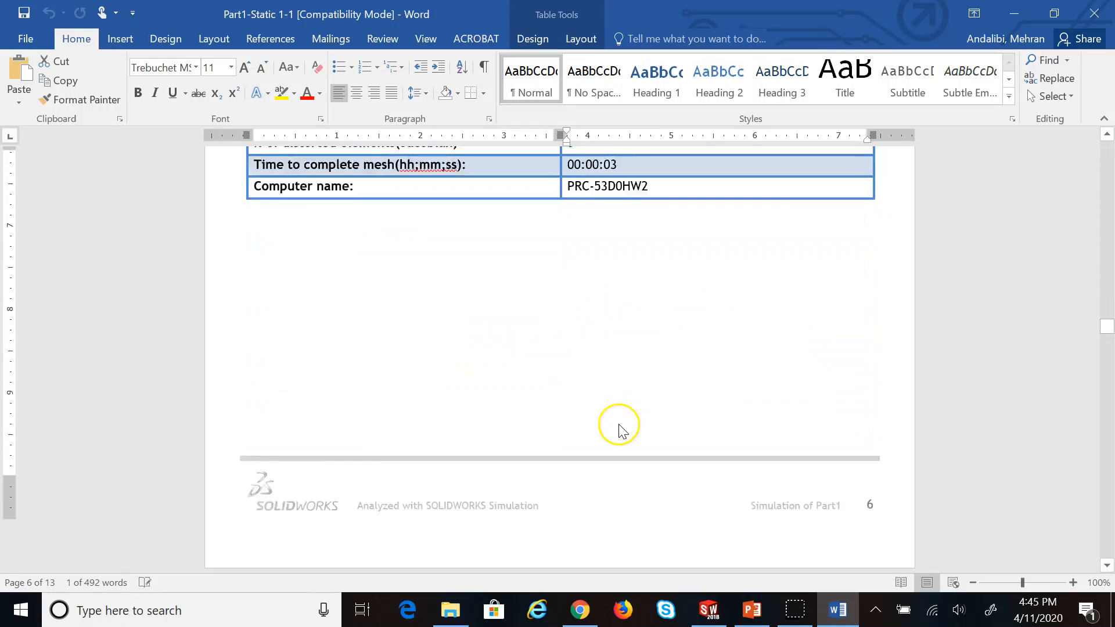
{"action": "scroll", "coordinate": [589, 366], "scroll_direction": "down", "scroll_amount": 10}
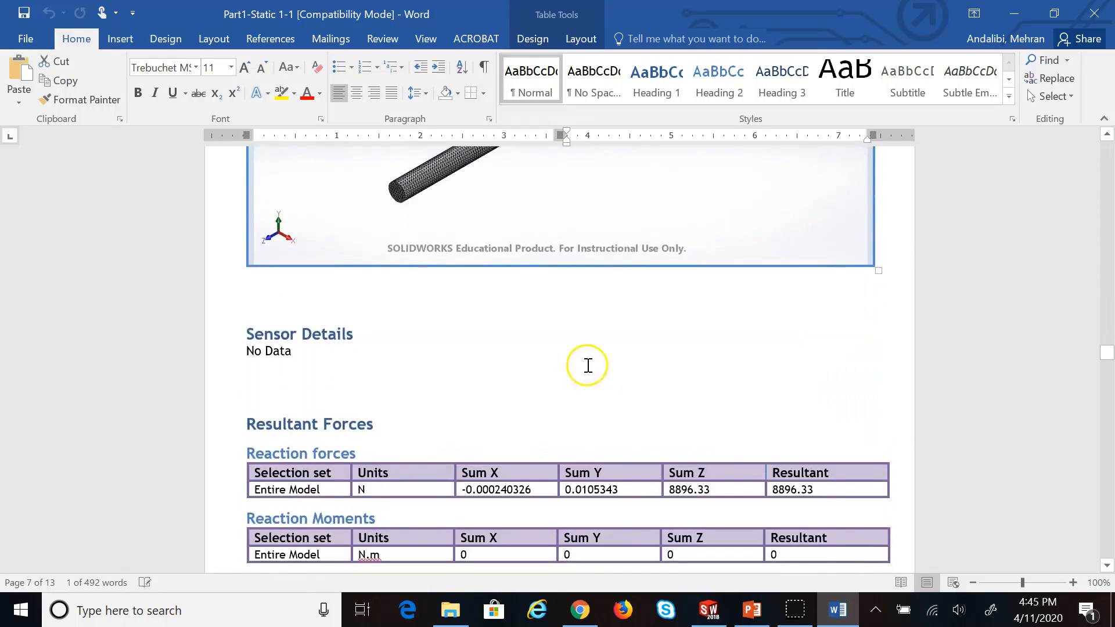
{"action": "scroll", "coordinate": [604, 360], "scroll_direction": "up", "scroll_amount": 3}
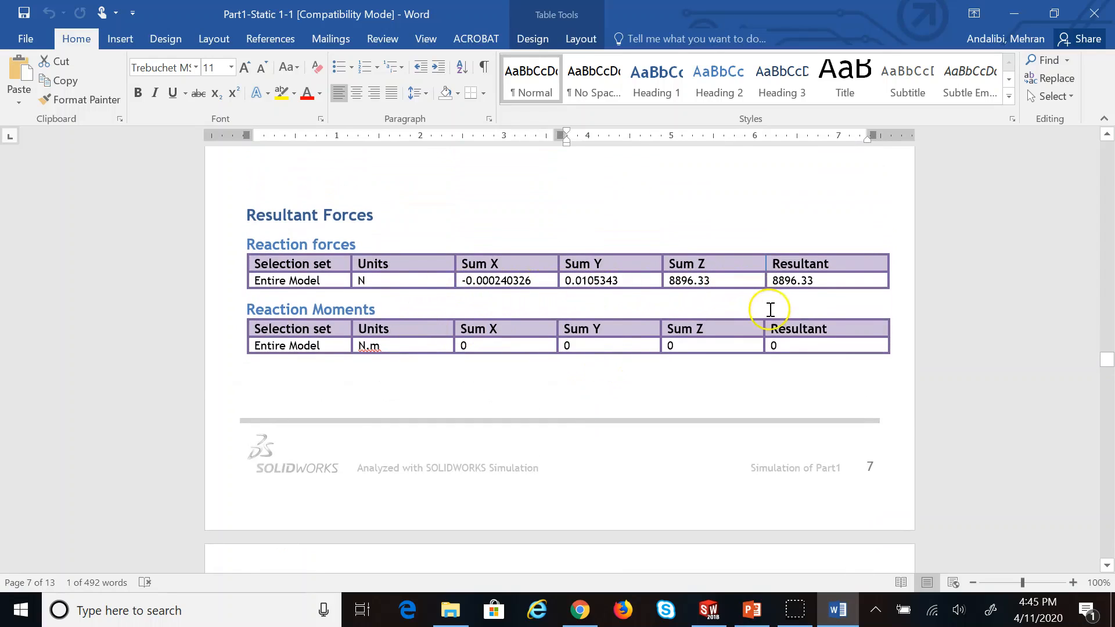
{"action": "scroll", "coordinate": [566, 348], "scroll_direction": "down", "scroll_amount": 5}
{"action": "scroll", "coordinate": [567, 350], "scroll_direction": "down", "scroll_amount": 20}
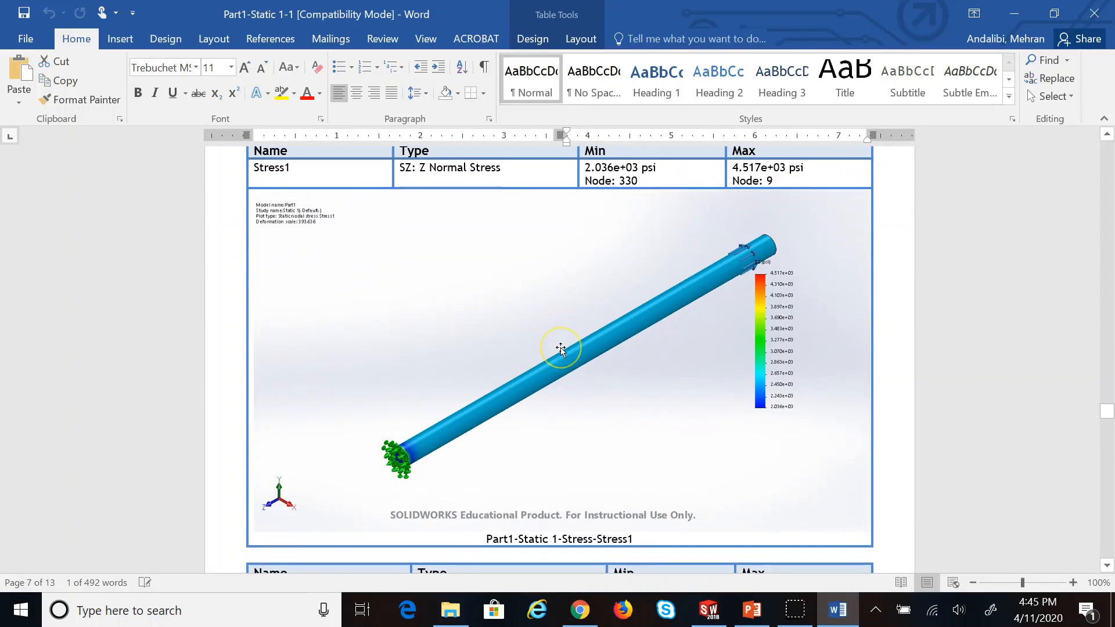
{"action": "scroll", "coordinate": [560, 348], "scroll_direction": "up", "scroll_amount": 2}
{"action": "scroll", "coordinate": [560, 348], "scroll_direction": "down", "scroll_amount": 7}
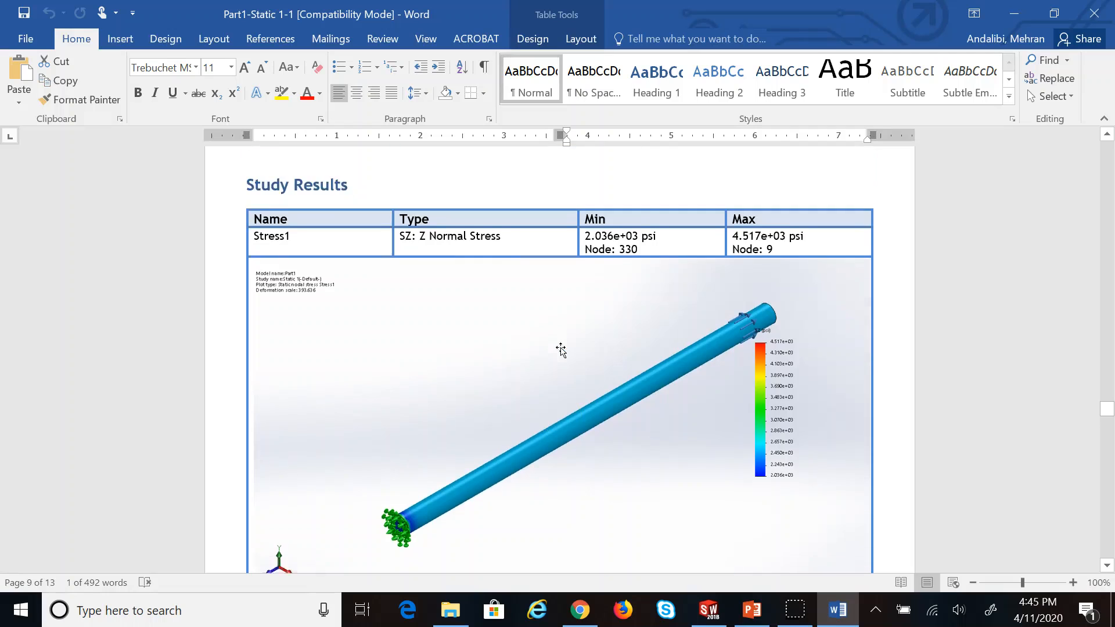
{"action": "scroll", "coordinate": [573, 339], "scroll_direction": "down", "scroll_amount": 10}
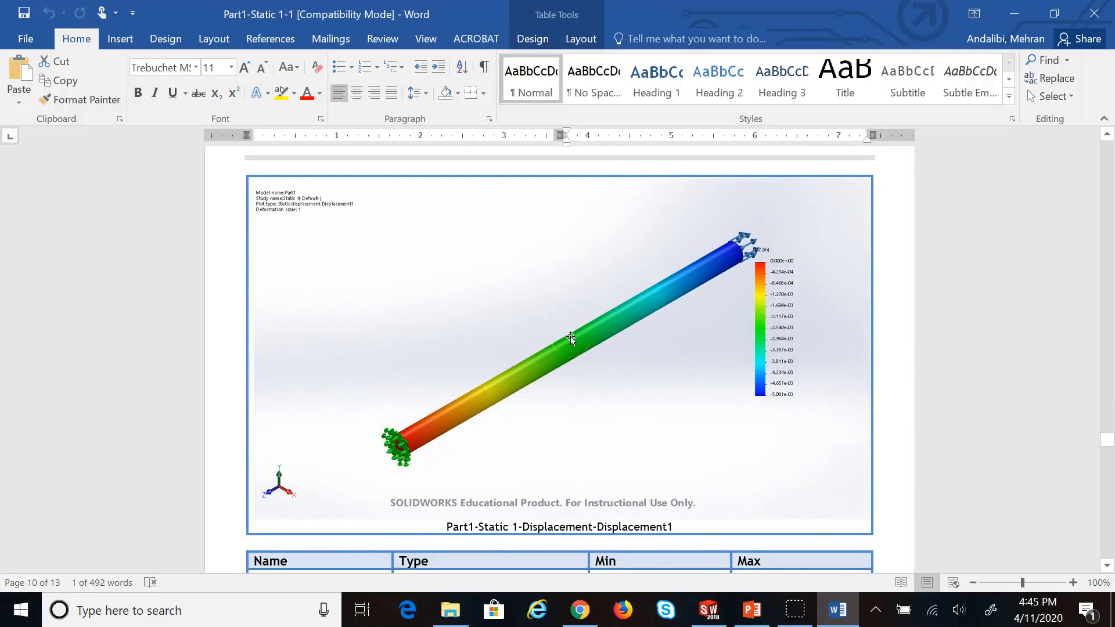
{"action": "scroll", "coordinate": [570, 338], "scroll_direction": "down", "scroll_amount": 10}
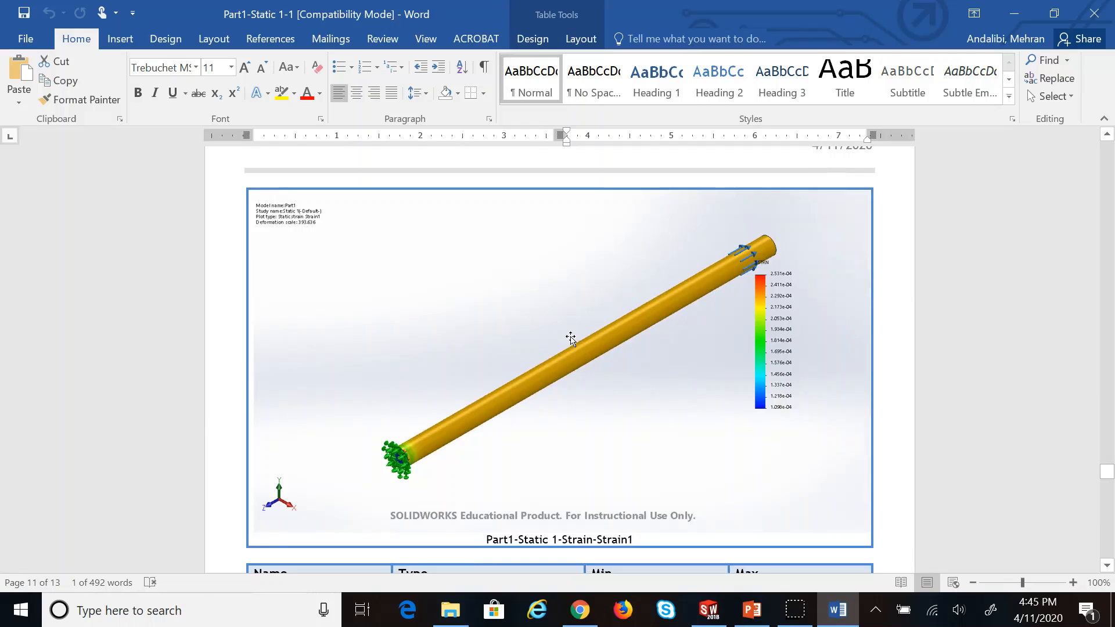
{"action": "scroll", "coordinate": [570, 339], "scroll_direction": "down", "scroll_amount": 10}
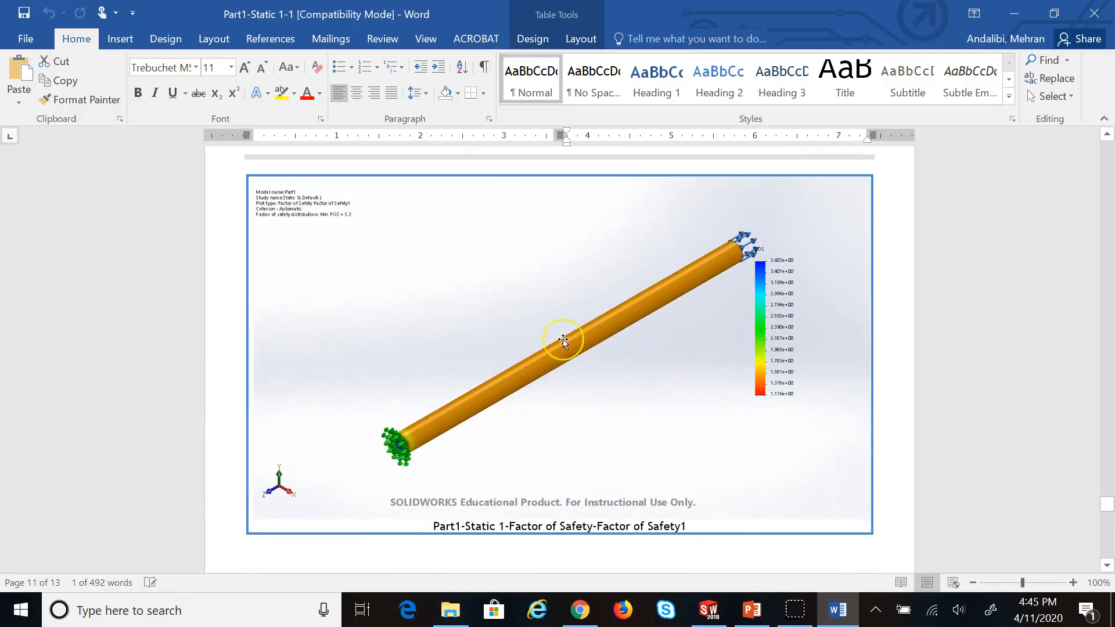
{"action": "scroll", "coordinate": [563, 340], "scroll_direction": "down", "scroll_amount": 10}
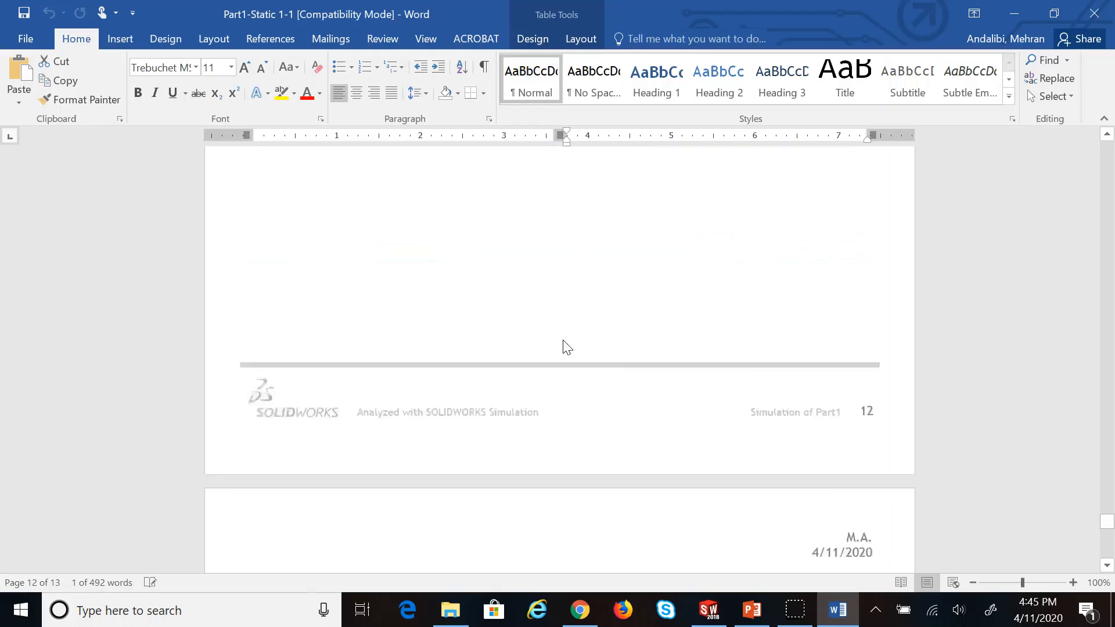
{"action": "scroll", "coordinate": [563, 340], "scroll_direction": "down", "scroll_amount": 8}
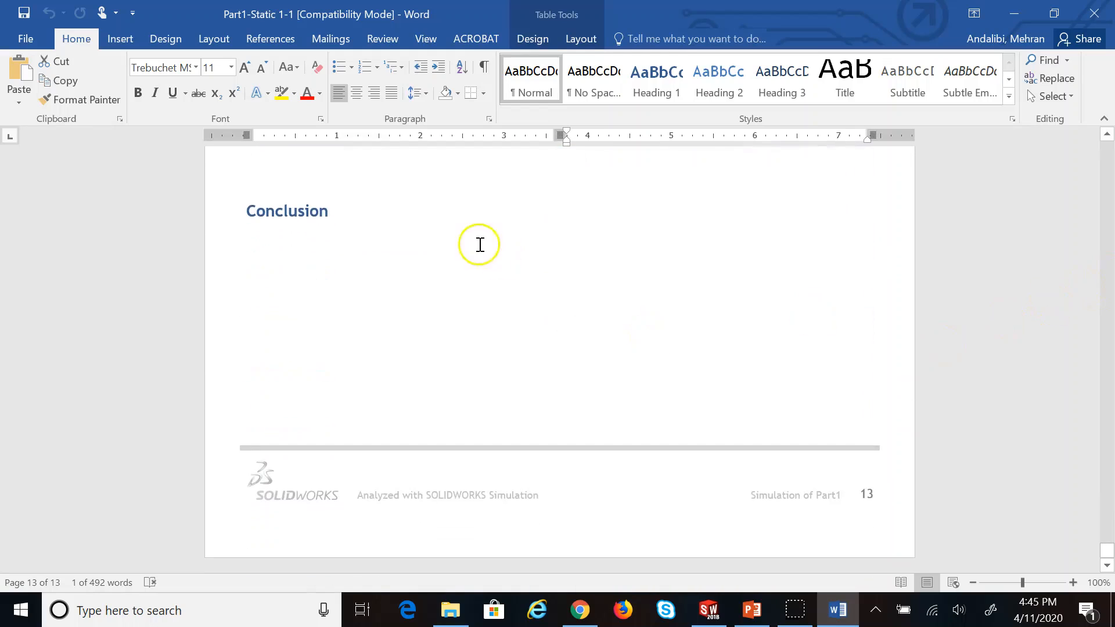
{"action": "left_click", "coordinate": [316, 271]}
Return to the top of the report and close it, back to the Frequency Analysis slide
{"action": "scroll", "coordinate": [316, 271], "scroll_direction": "up", "scroll_amount": 1}
{"action": "scroll", "coordinate": [316, 271], "scroll_direction": "up", "scroll_amount": 20}
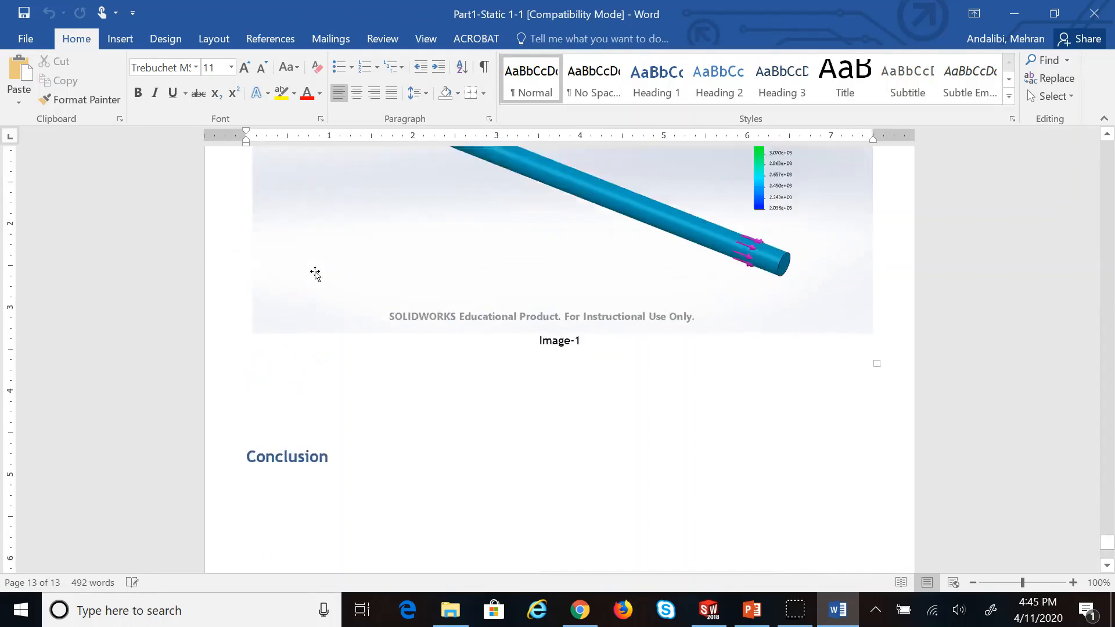
{"action": "scroll", "coordinate": [315, 274], "scroll_direction": "up", "scroll_amount": 1}
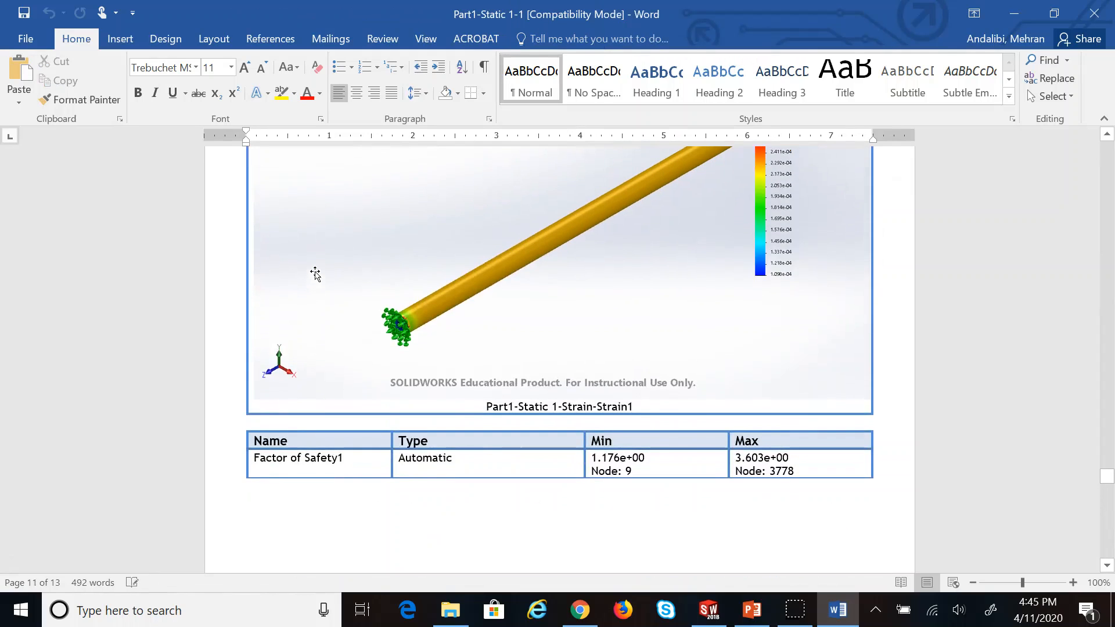
{"action": "left_click_drag", "start_coordinate": [1105, 485], "coordinate": [1105, 150]}
{"action": "scroll", "coordinate": [820, 318], "scroll_direction": "down", "scroll_amount": 4}
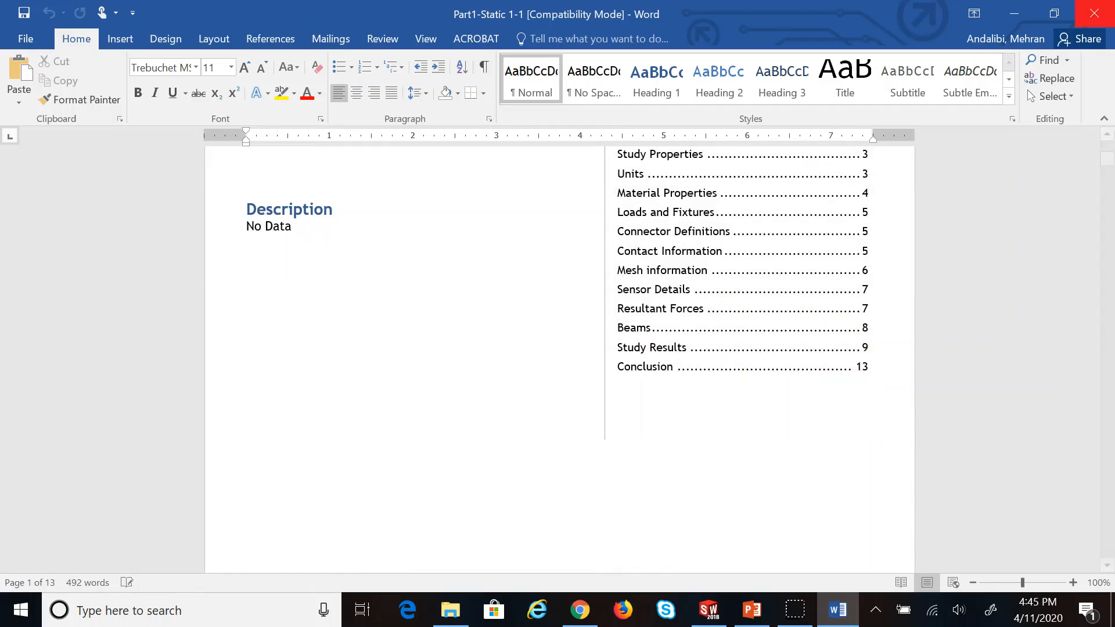
{"action": "left_click", "coordinate": [1094, 13]}
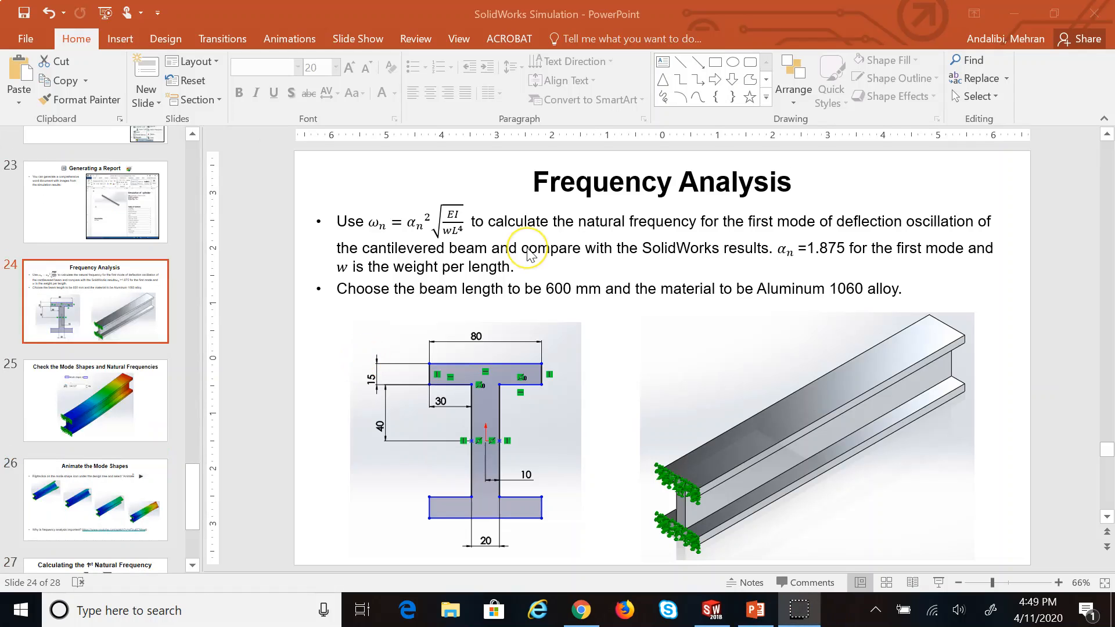
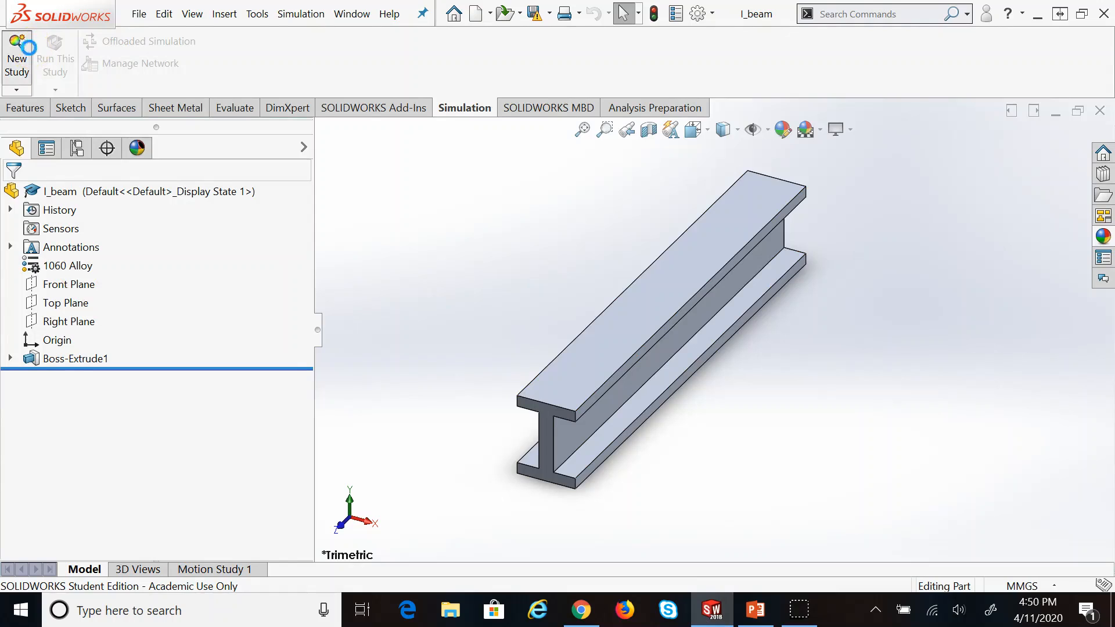
Create the Frequency 1 study and fully fix the I-beam's near end face with Fixed Geometry
{"action": "left_click", "coordinate": [16, 377]}
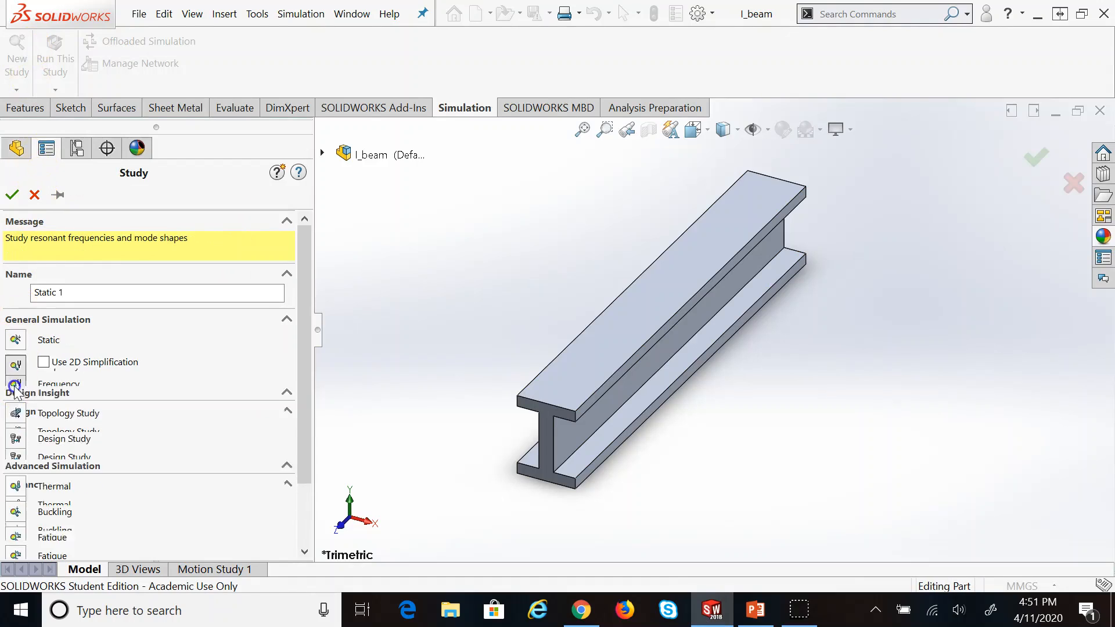
{"action": "left_click", "coordinate": [12, 194]}
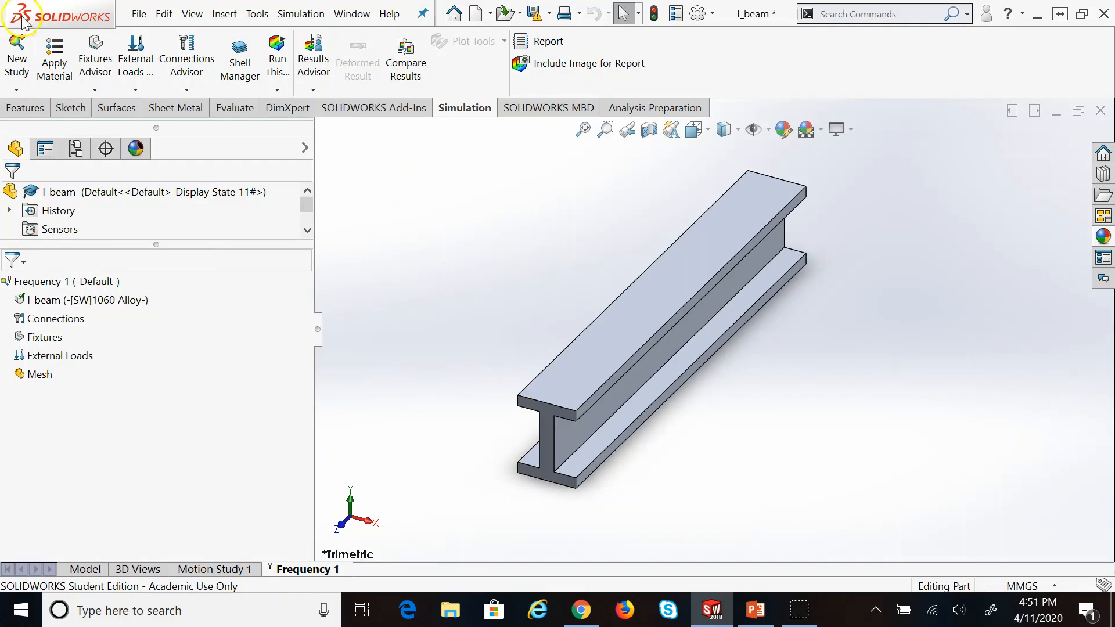
{"action": "left_click", "coordinate": [96, 90]}
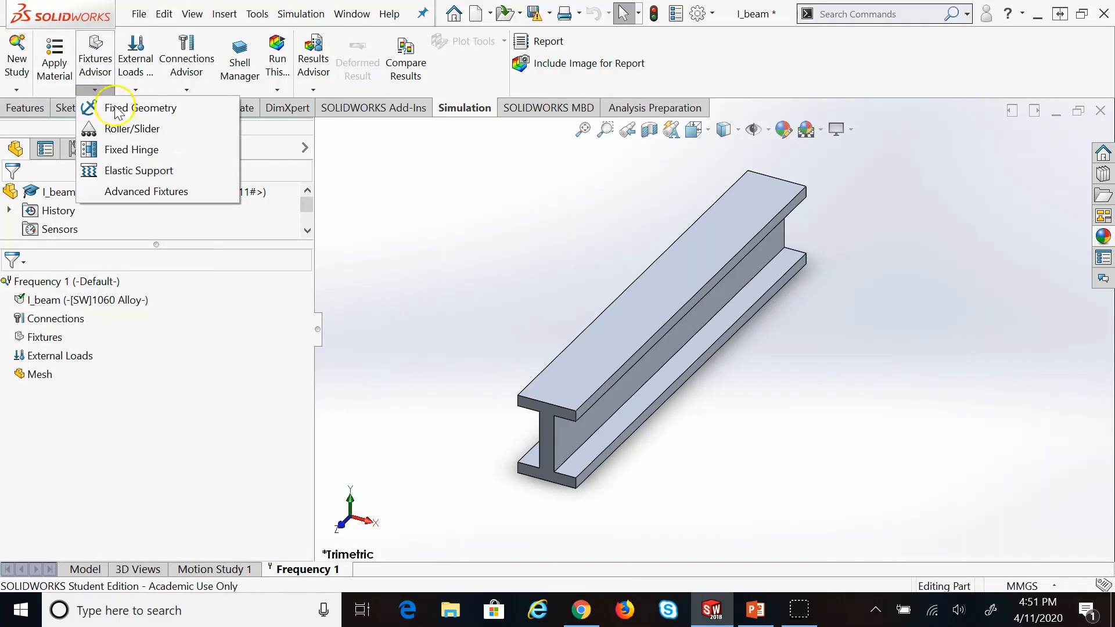
{"action": "left_click", "coordinate": [116, 109]}
{"action": "left_click", "coordinate": [552, 441]}
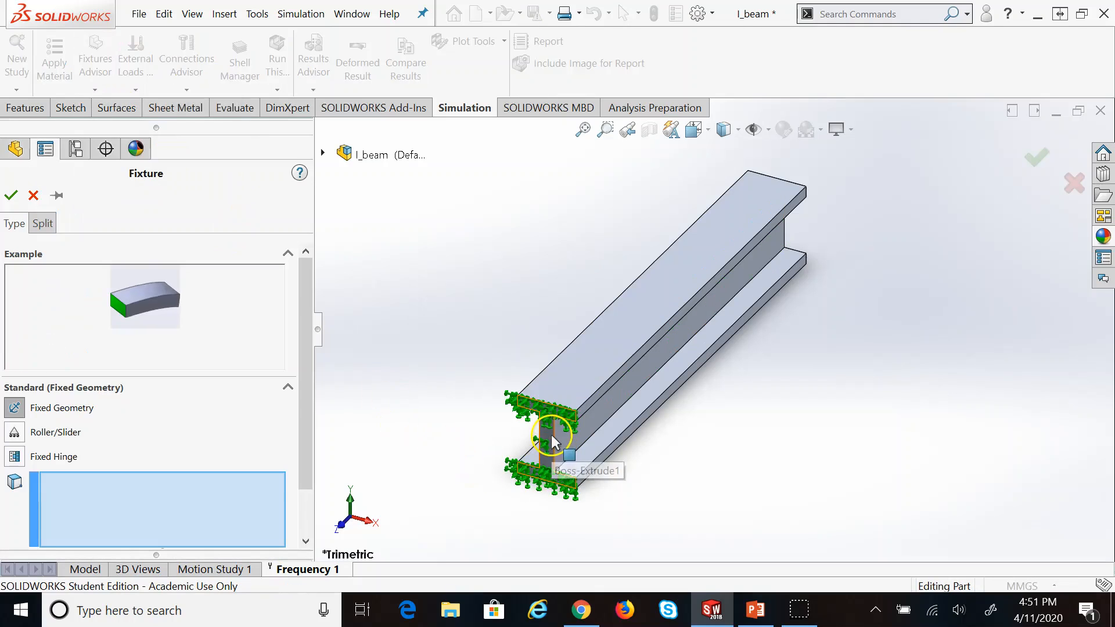
{"action": "left_click", "coordinate": [12, 196]}
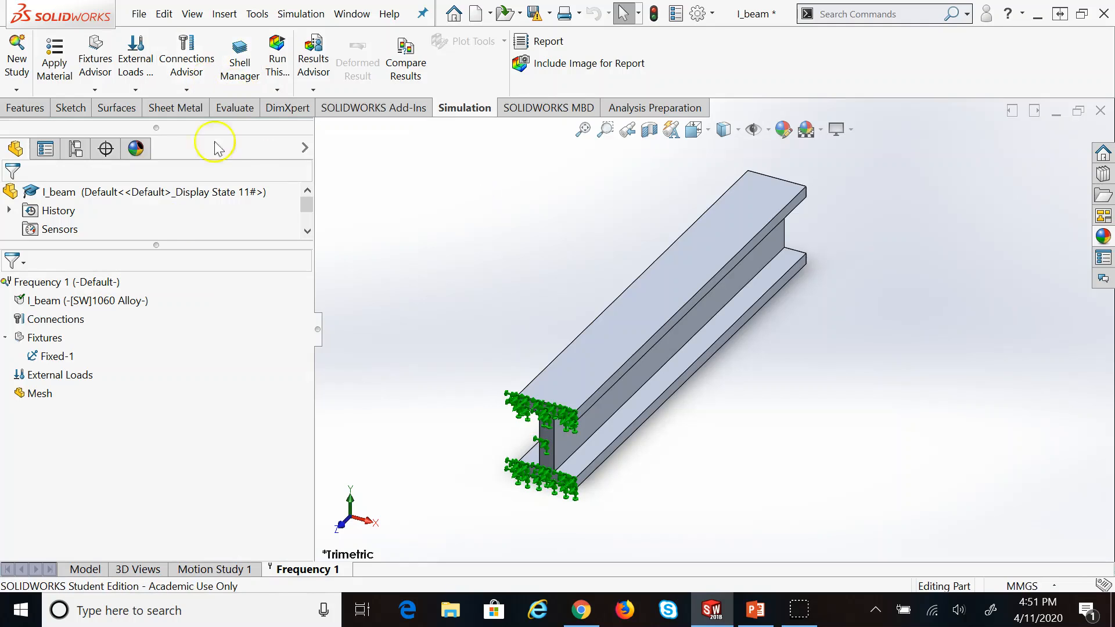
Run a standard mesh at 9.54133788mm element size and dismiss the resulting mesh failure message
{"action": "right_click", "coordinate": [51, 396]}
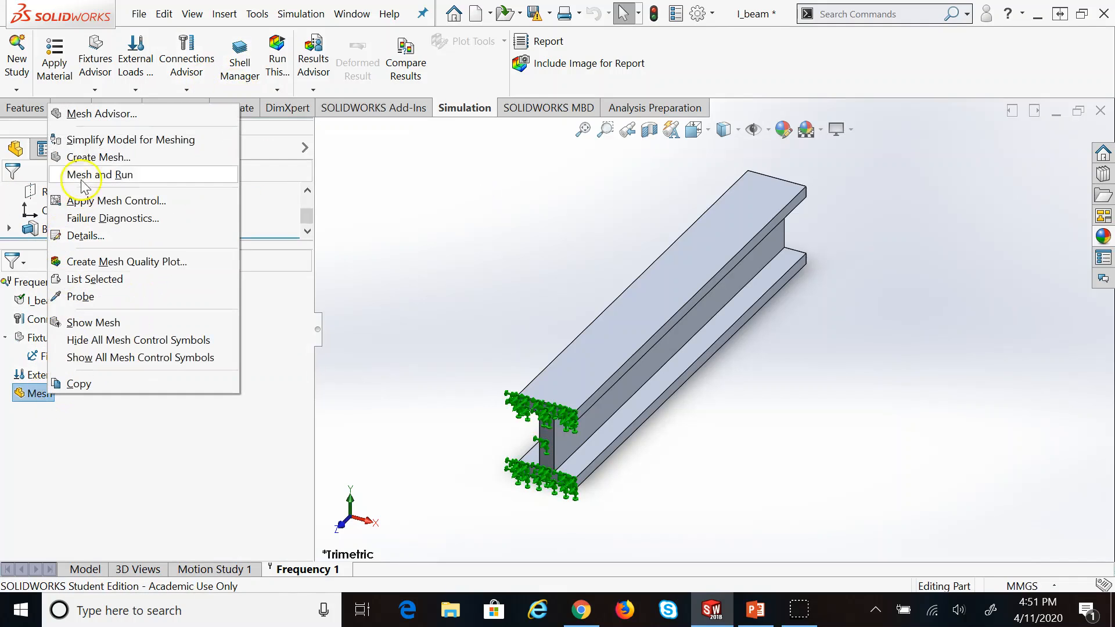
{"action": "left_click", "coordinate": [128, 163]}
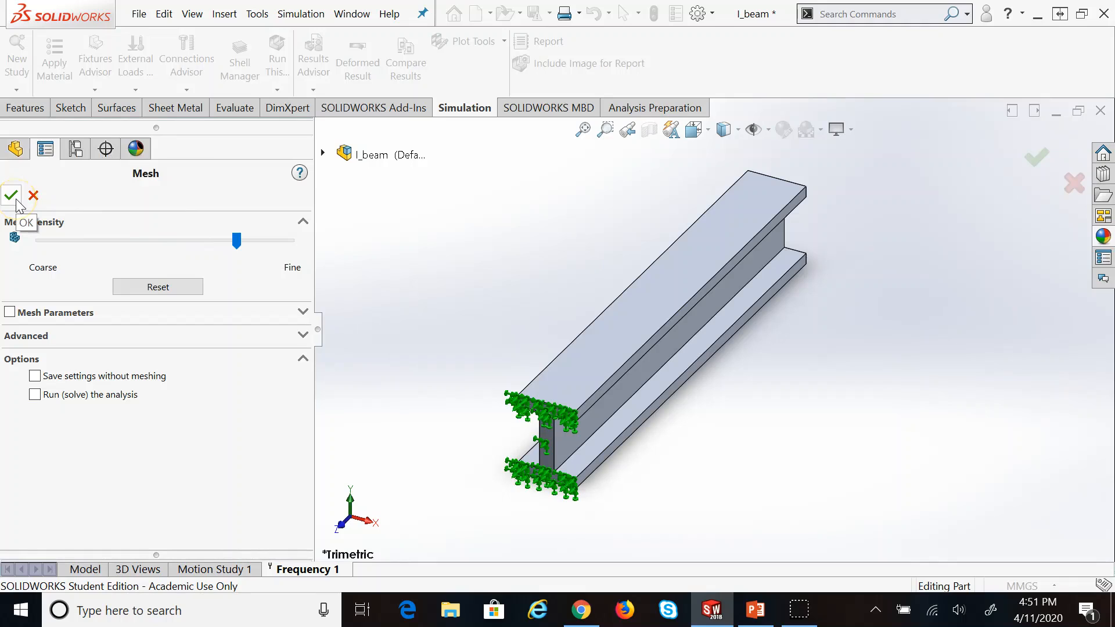
{"action": "left_click", "coordinate": [302, 312]}
{"action": "scroll", "coordinate": [300, 321], "scroll_direction": "down", "scroll_amount": 1}
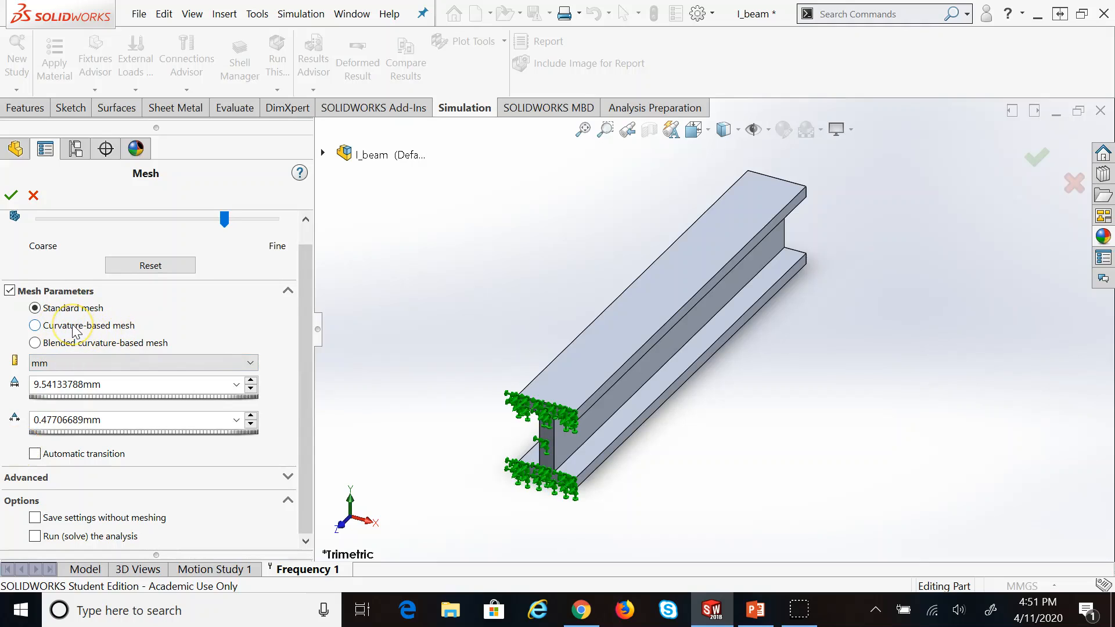
{"action": "left_click", "coordinate": [288, 478]}
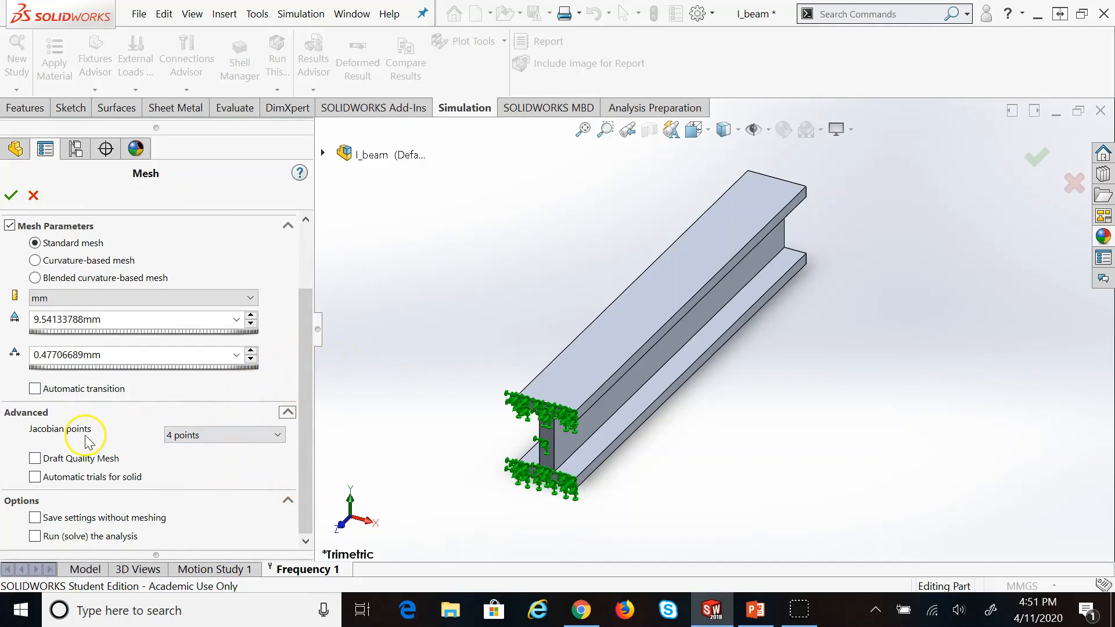
{"action": "left_click", "coordinate": [13, 197]}
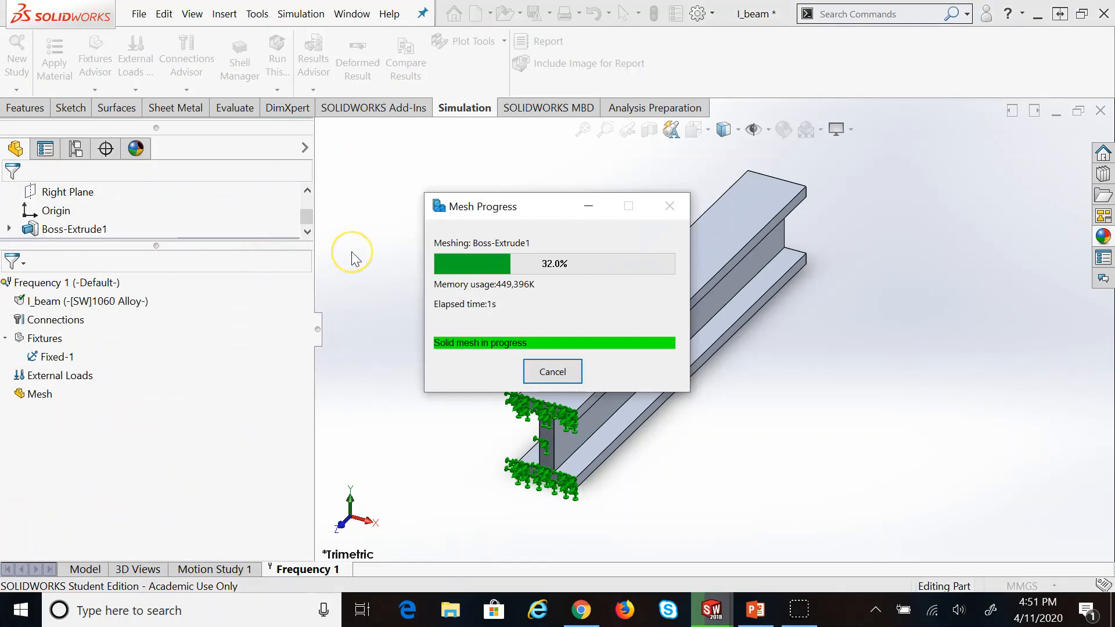
{"action": "left_click", "coordinate": [665, 365]}
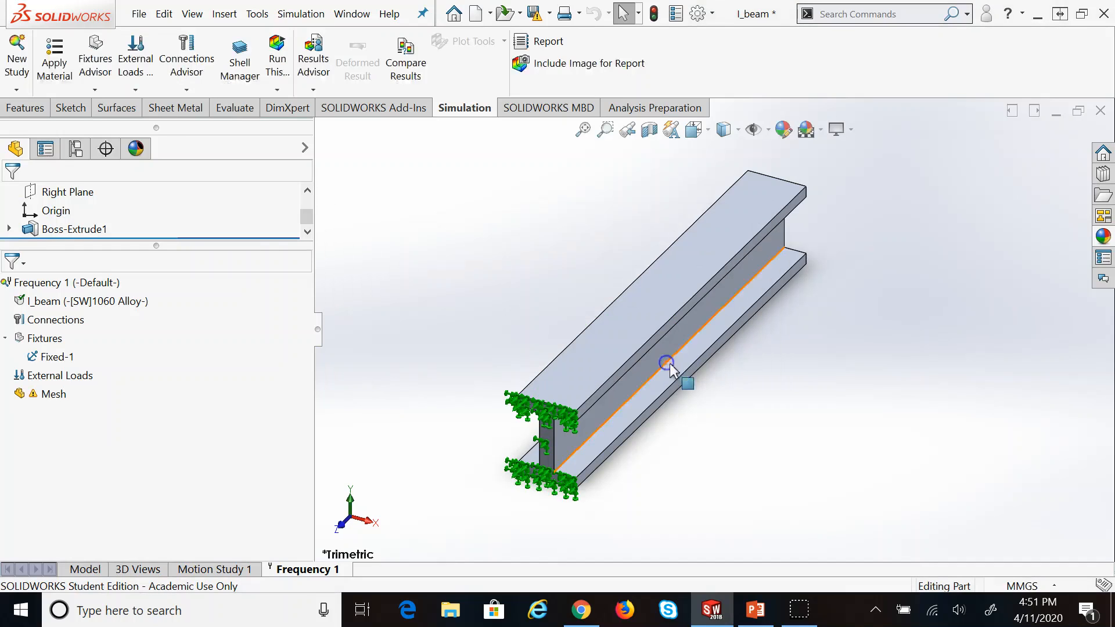
Review the flagged mesh's What's wrong? report, then close it
{"action": "right_click", "coordinate": [58, 395]}
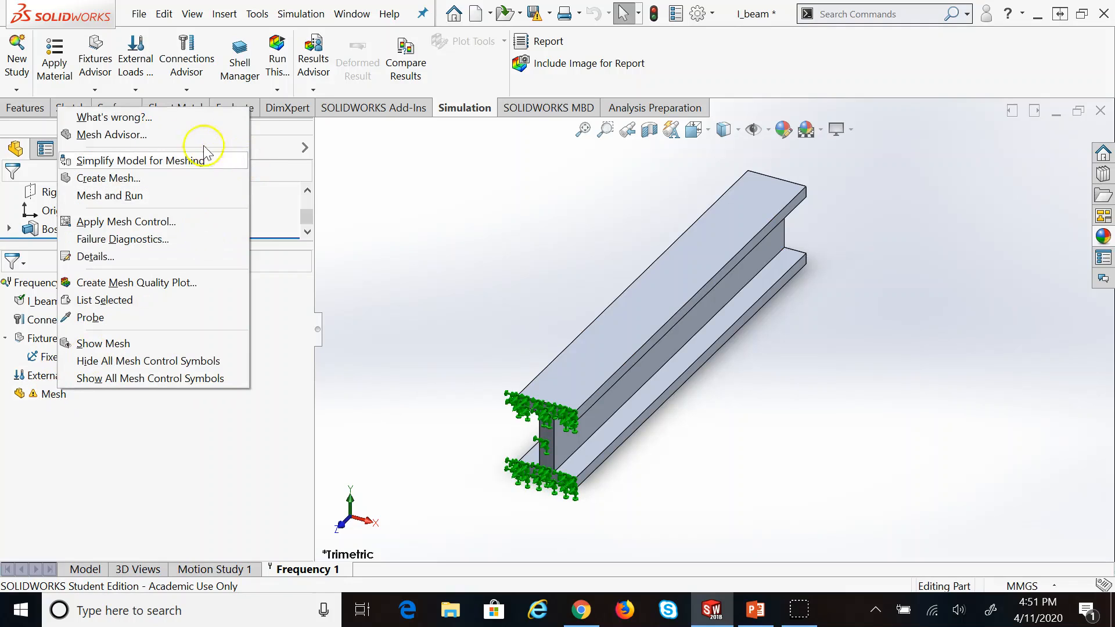
{"action": "left_click", "coordinate": [187, 117]}
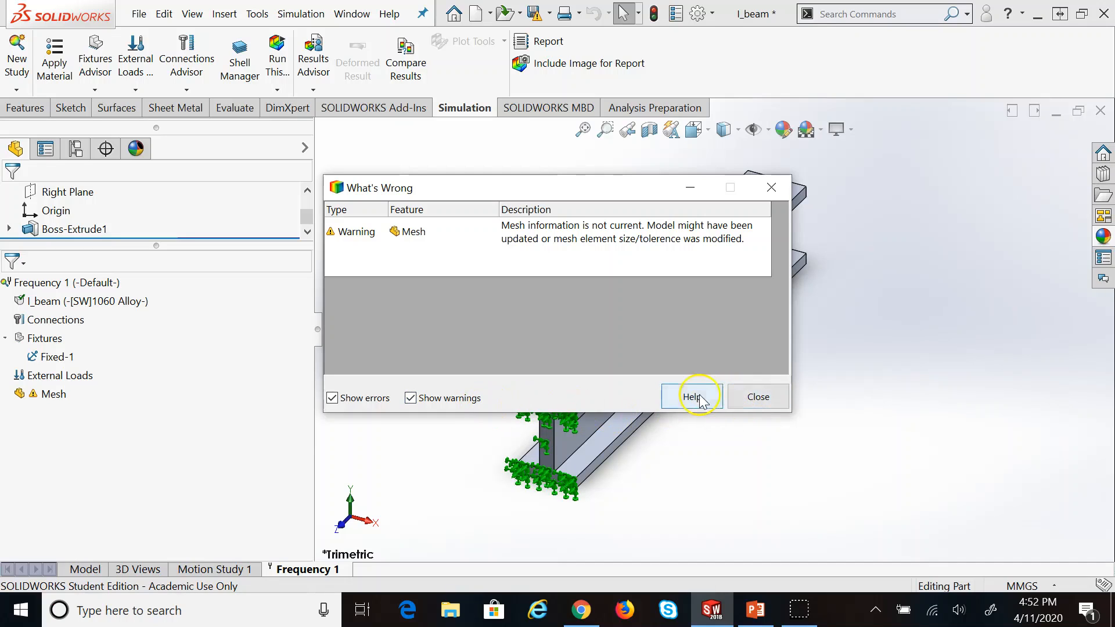
{"action": "left_click", "coordinate": [755, 397]}
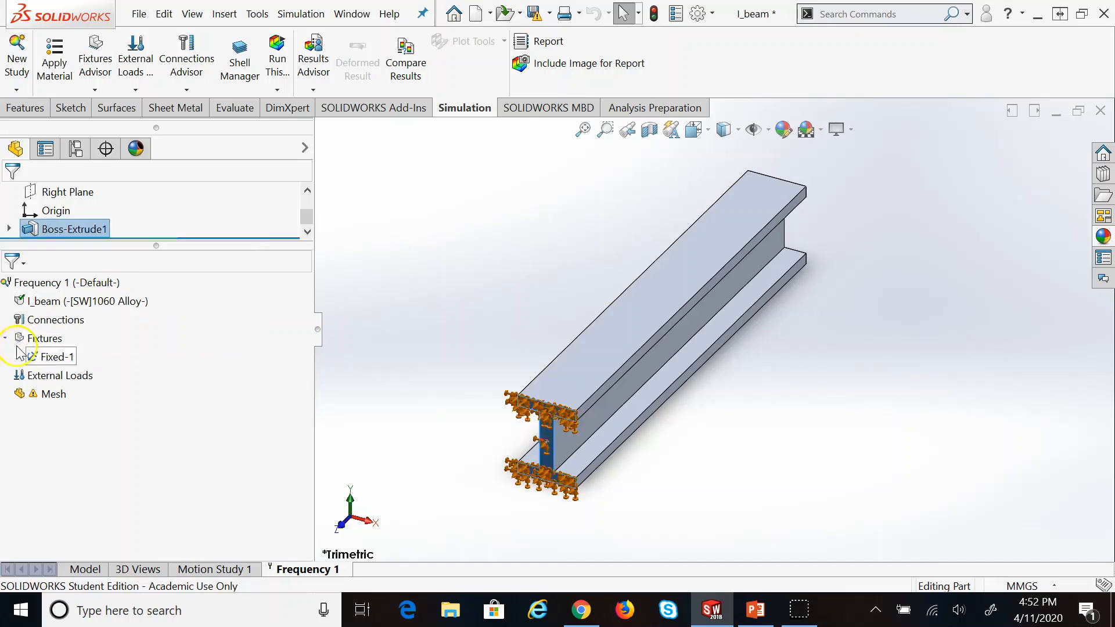
Remesh the I-beam at the reset default density, giving a 13.39135141mm element size
{"action": "right_click", "coordinate": [70, 394]}
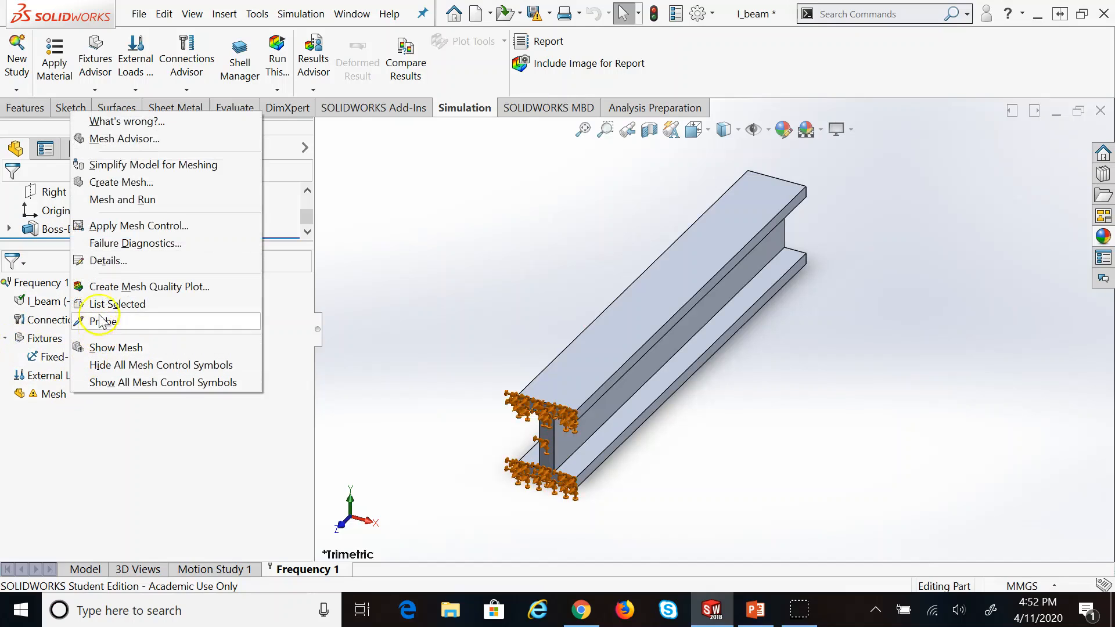
{"action": "left_click", "coordinate": [138, 181]}
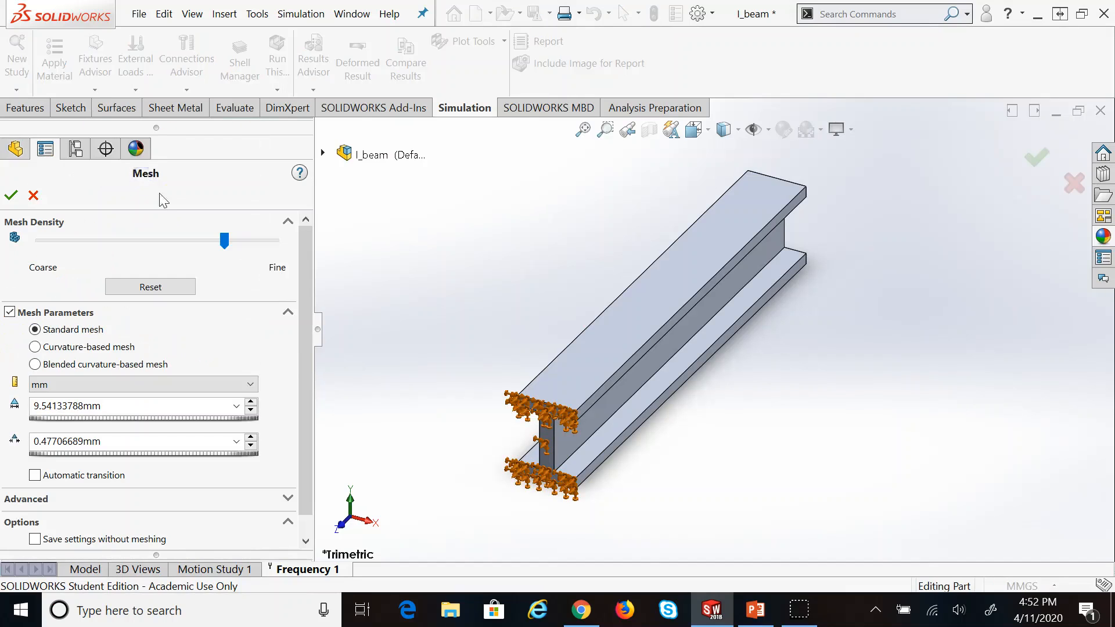
{"action": "left_click", "coordinate": [178, 244]}
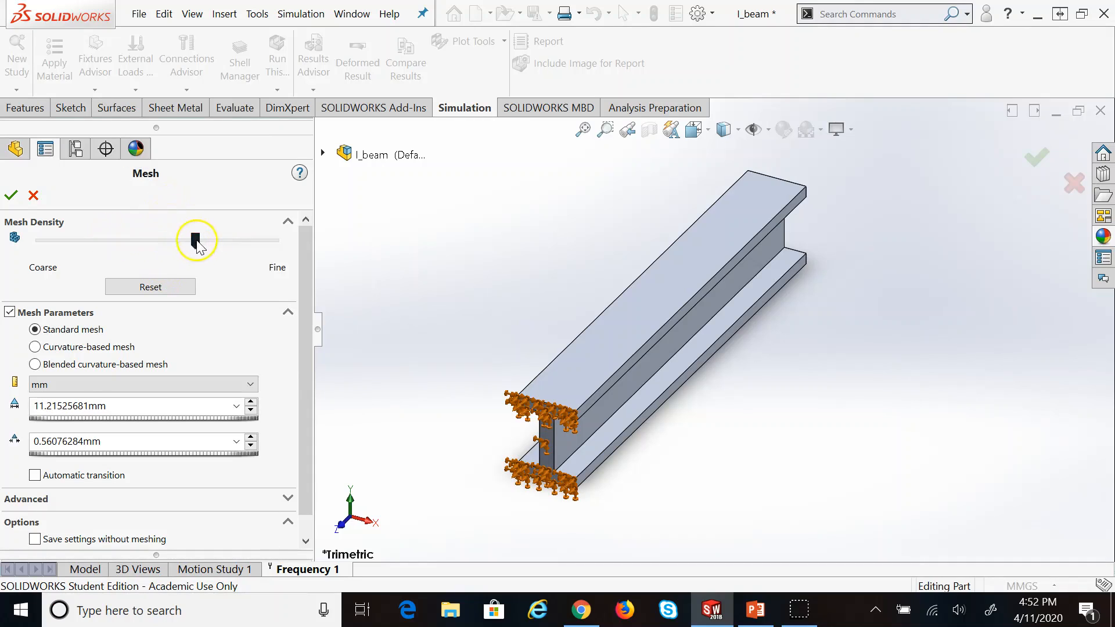
{"action": "left_click_drag", "start_coordinate": [195, 240], "coordinate": [116, 241]}
{"action": "left_click", "coordinate": [150, 287]}
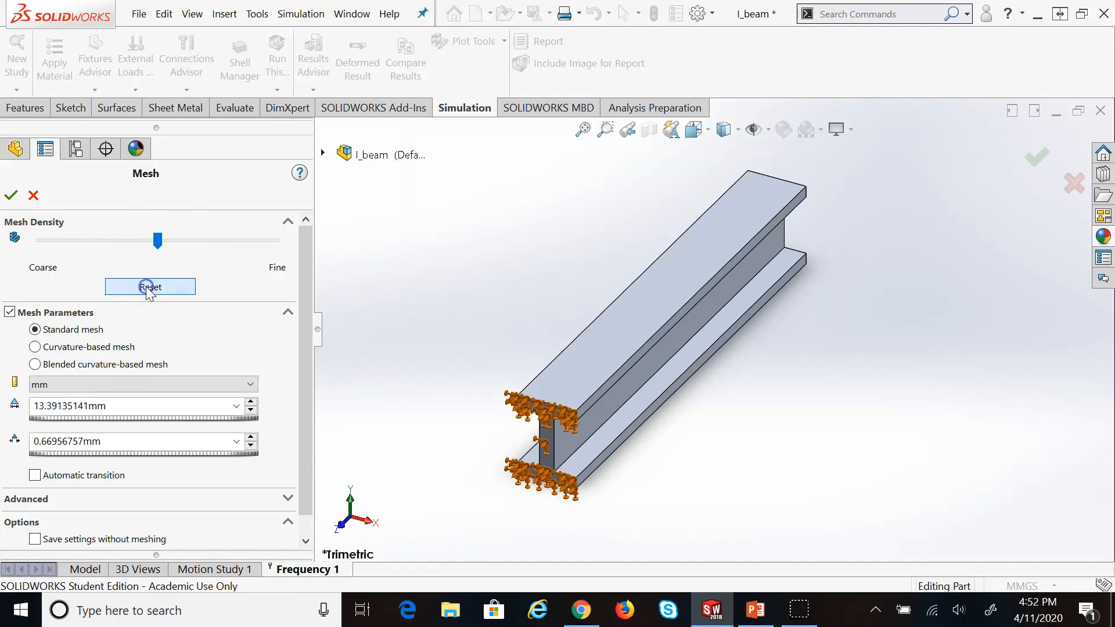
{"action": "left_click", "coordinate": [14, 194]}
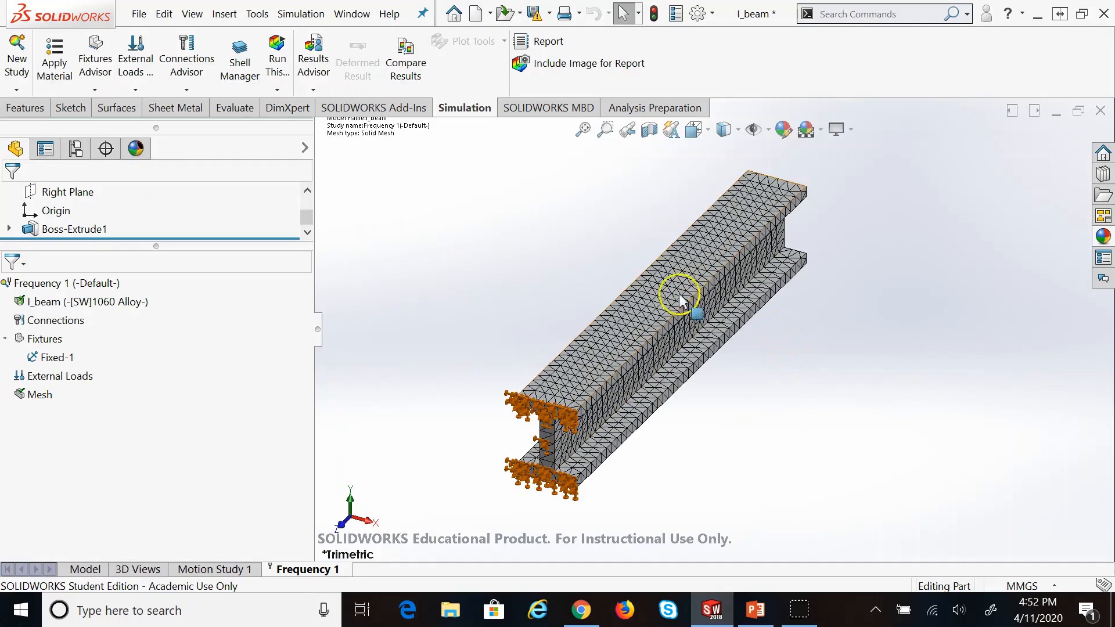
{"action": "scroll", "coordinate": [660, 336], "scroll_direction": "down", "scroll_amount": 3}
{"action": "scroll", "coordinate": [671, 409], "scroll_direction": "up", "scroll_amount": 5}
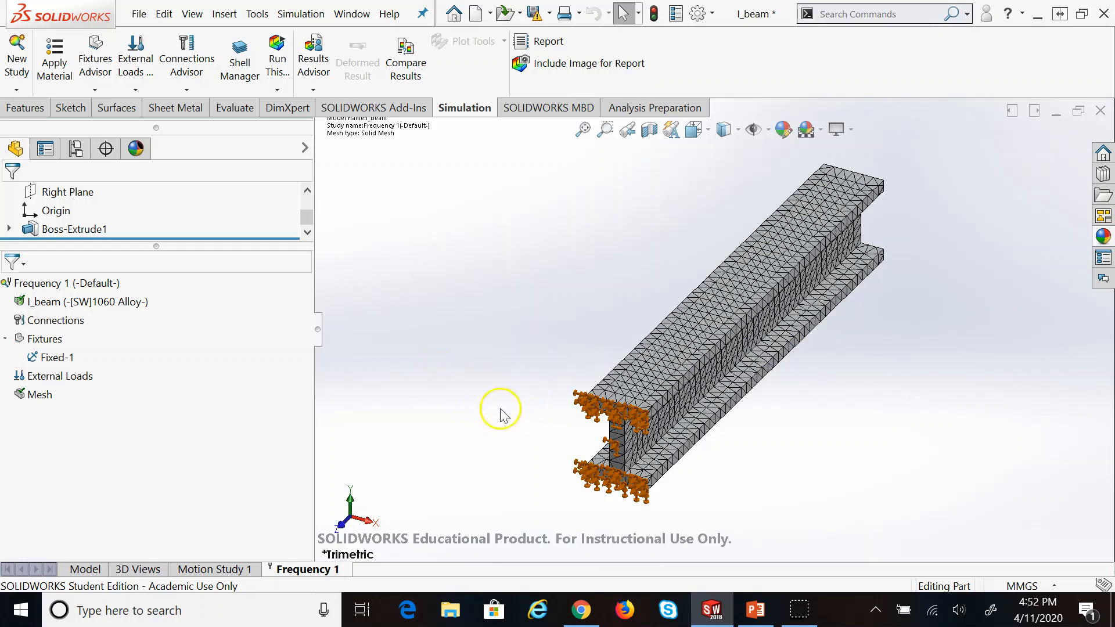
{"action": "scroll", "coordinate": [476, 405], "scroll_direction": "down", "scroll_amount": 1}
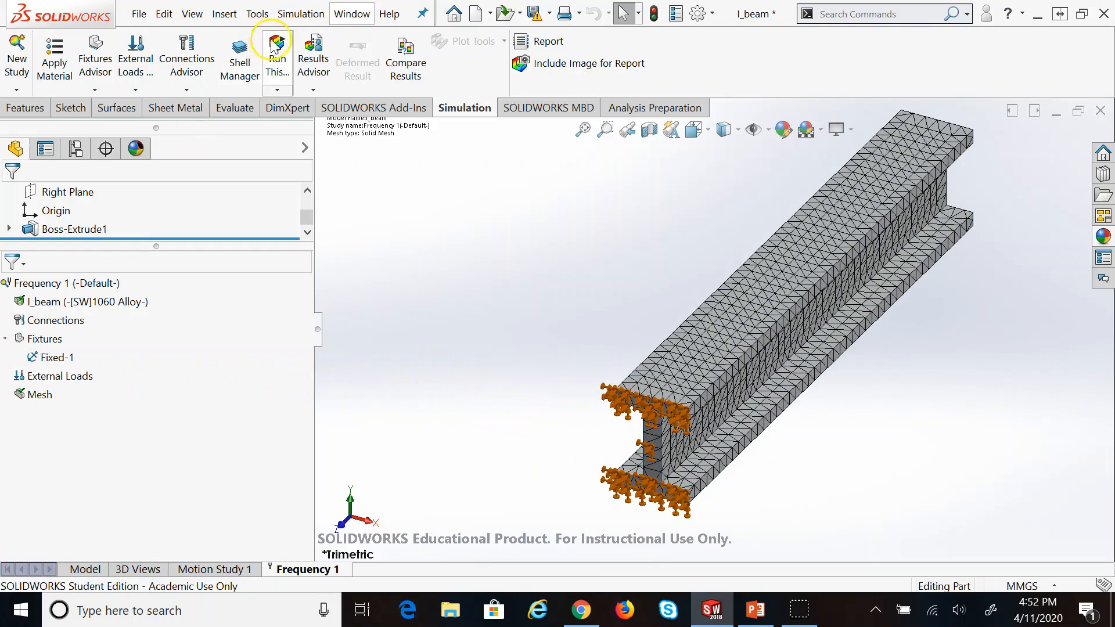
Solve the Frequency 1 study and rotate the view of the deformed beam
{"action": "left_click", "coordinate": [277, 58]}
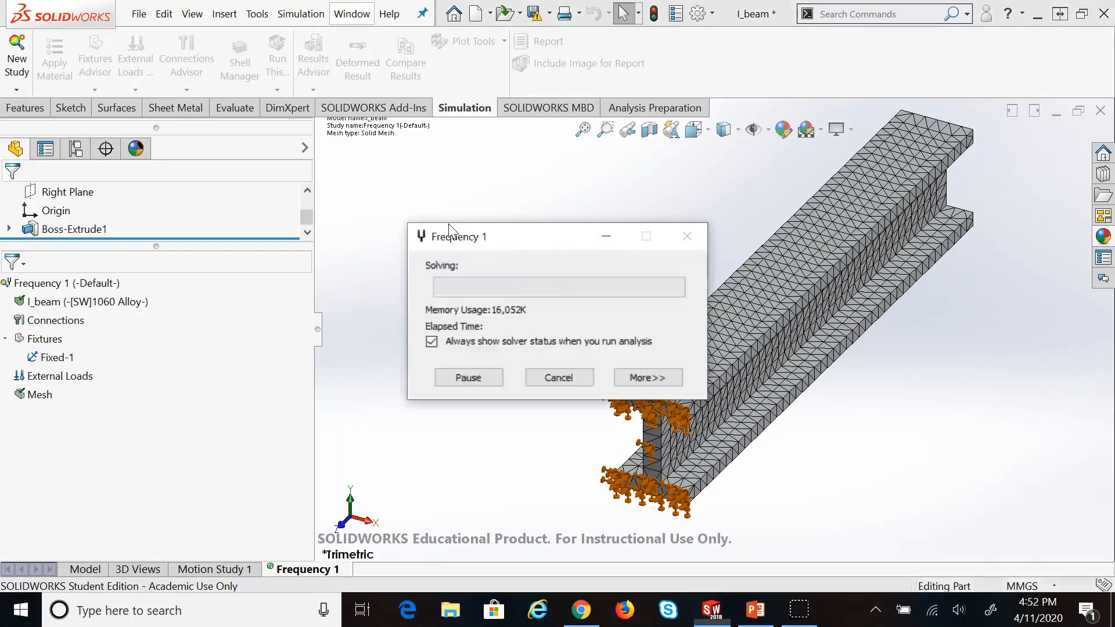
{"action": "left_click", "coordinate": [688, 343]}
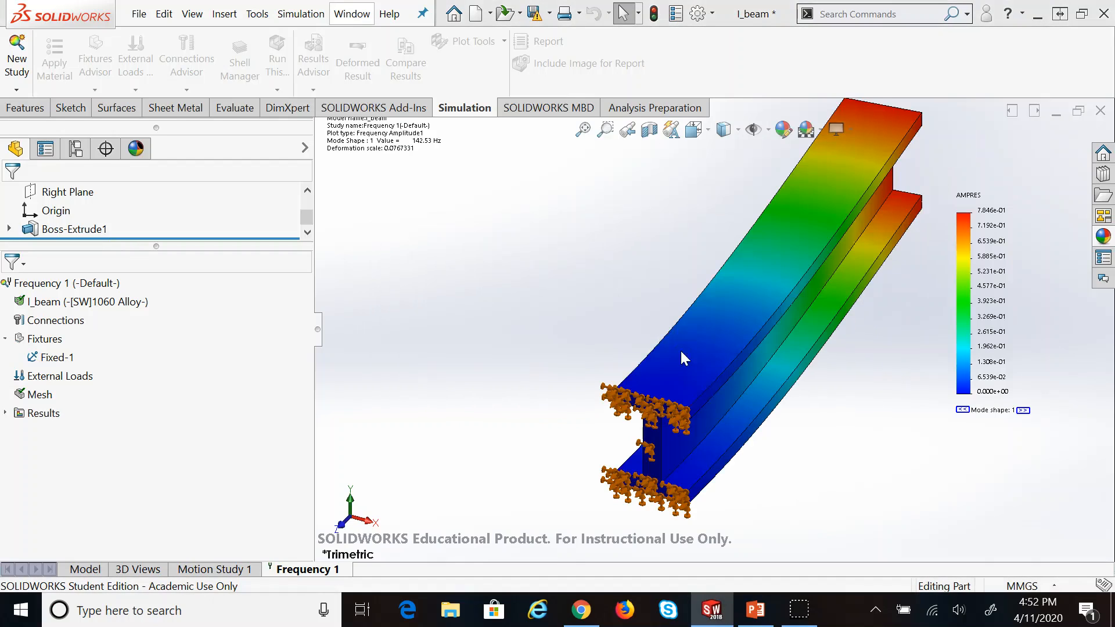
{"action": "scroll", "coordinate": [825, 379], "scroll_direction": "up", "scroll_amount": 2}
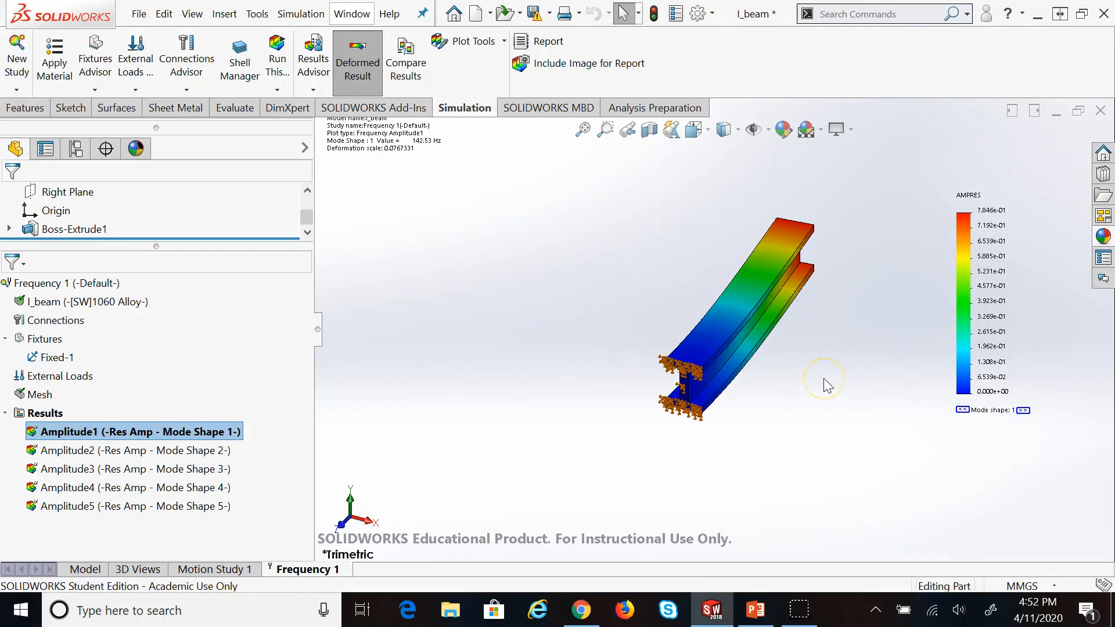
{"action": "key", "text": "Up"}
{"action": "key", "text": "Up"}
{"action": "key", "text": "Up"}
{"action": "key", "text": "Left"}
{"action": "key", "text": "Left"}
{"action": "key", "text": "Left"}
{"action": "key", "text": "Left"}
{"action": "key", "text": "Left"}
{"action": "key", "text": "Left"}
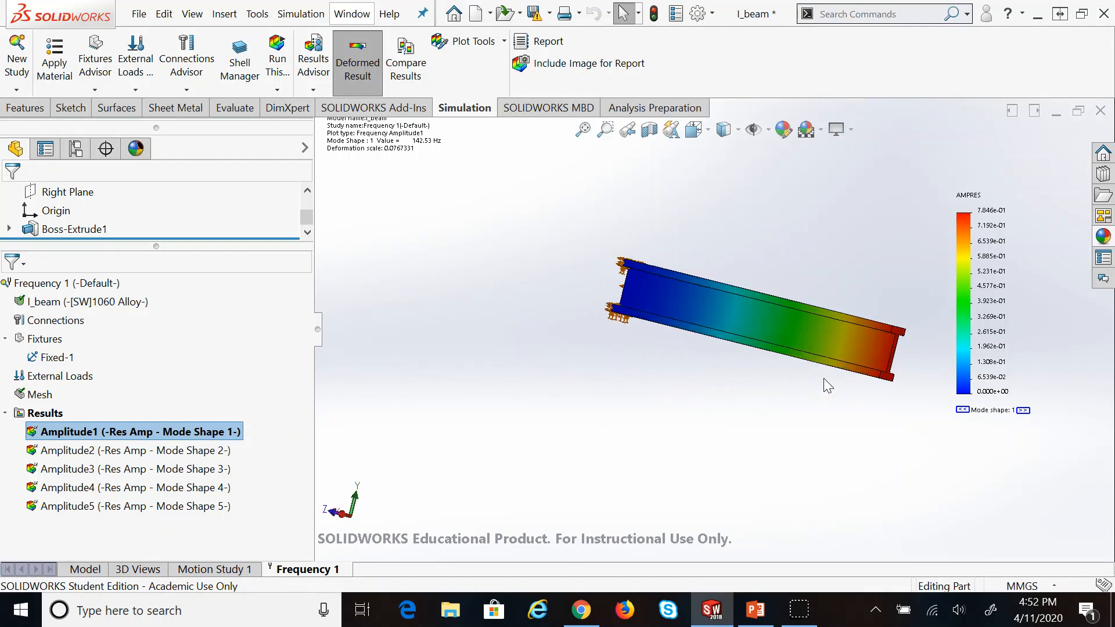
{"action": "key", "text": "Left"}
{"action": "key", "text": "Left"}
{"action": "key", "text": "Left"}
{"action": "key", "text": "Left"}
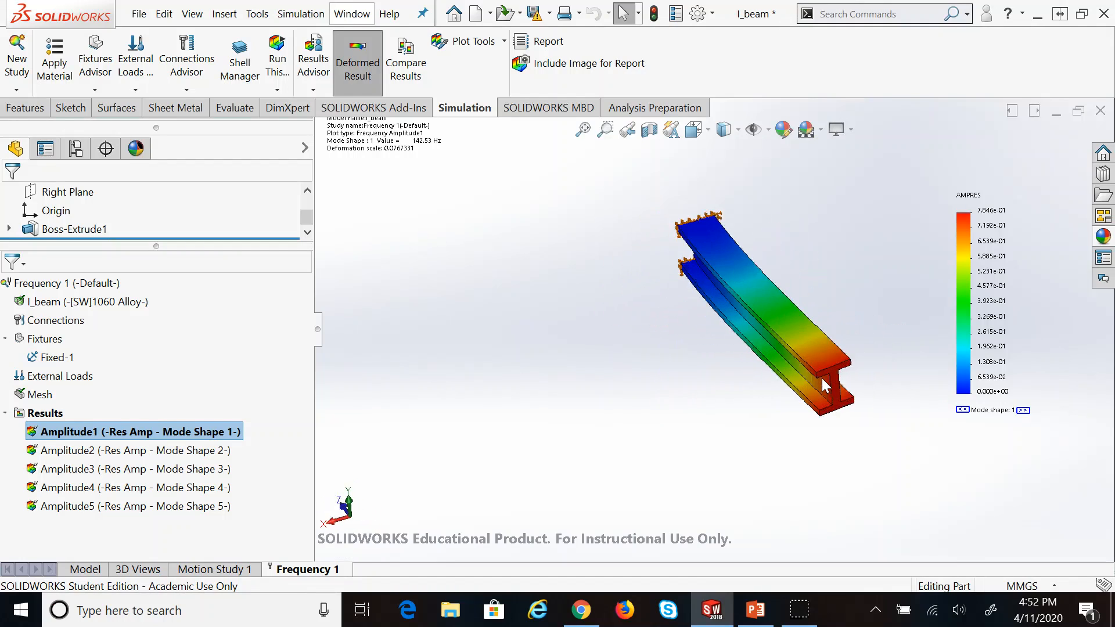
{"action": "key", "text": "Up"}
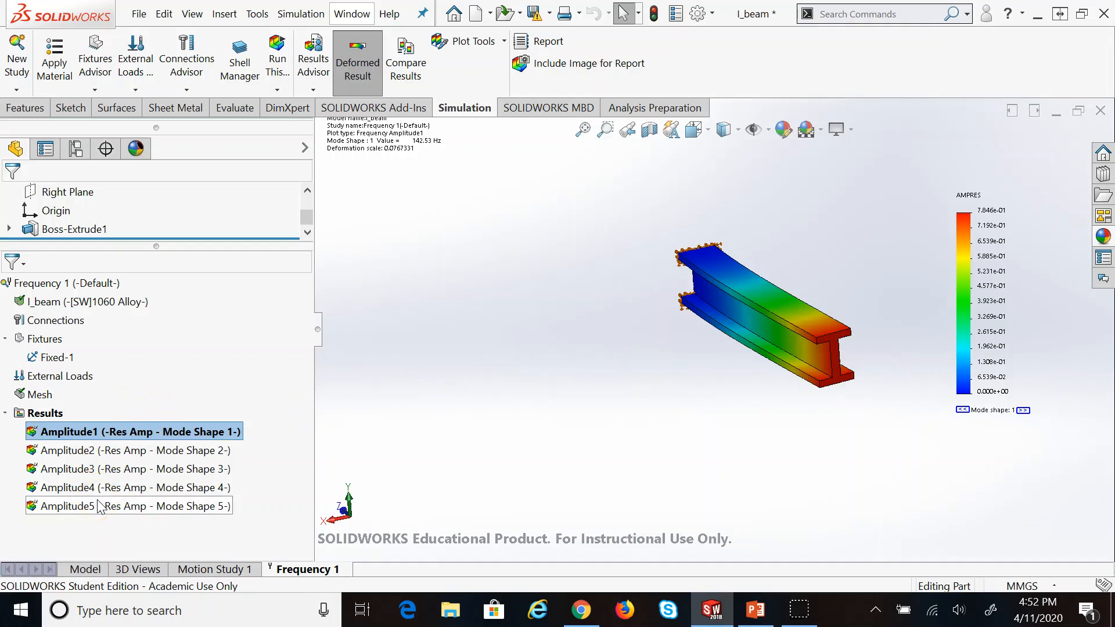
Display mode shapes 2, 3 and 4, then return to mode shape 1 at 142.53 Hz
{"action": "double_click", "coordinate": [106, 451]}
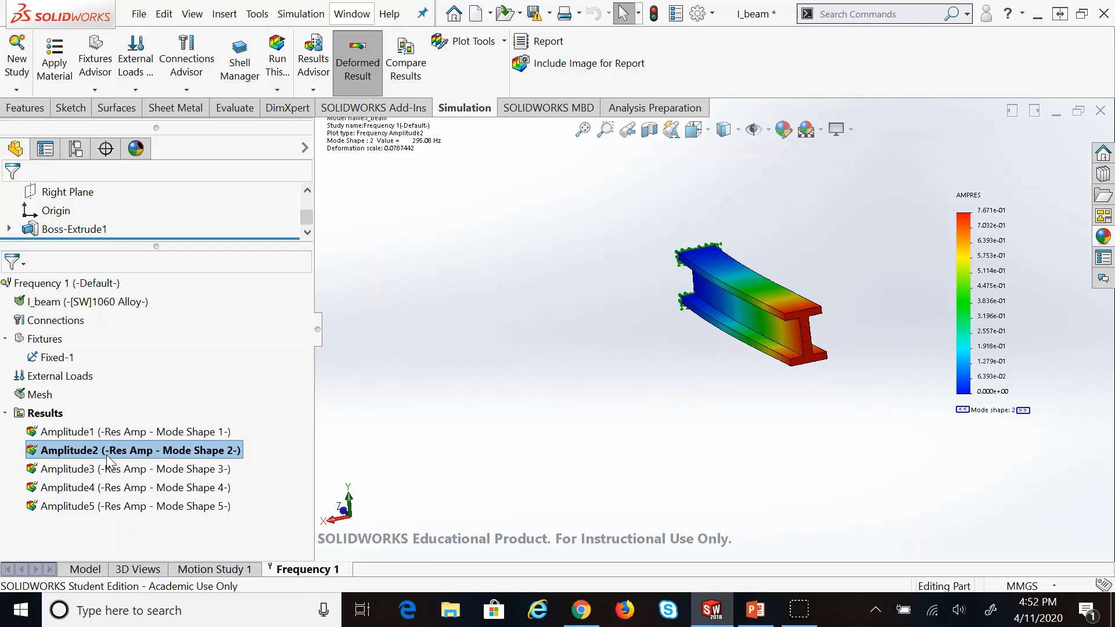
{"action": "double_click", "coordinate": [110, 469]}
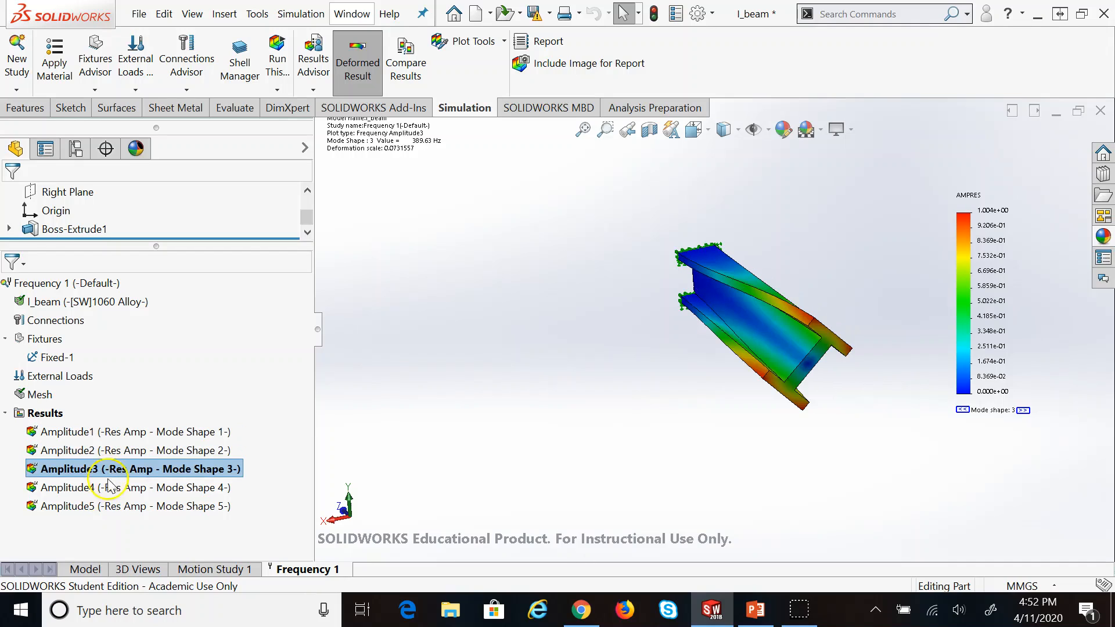
{"action": "double_click", "coordinate": [108, 487]}
{"action": "double_click", "coordinate": [90, 433]}
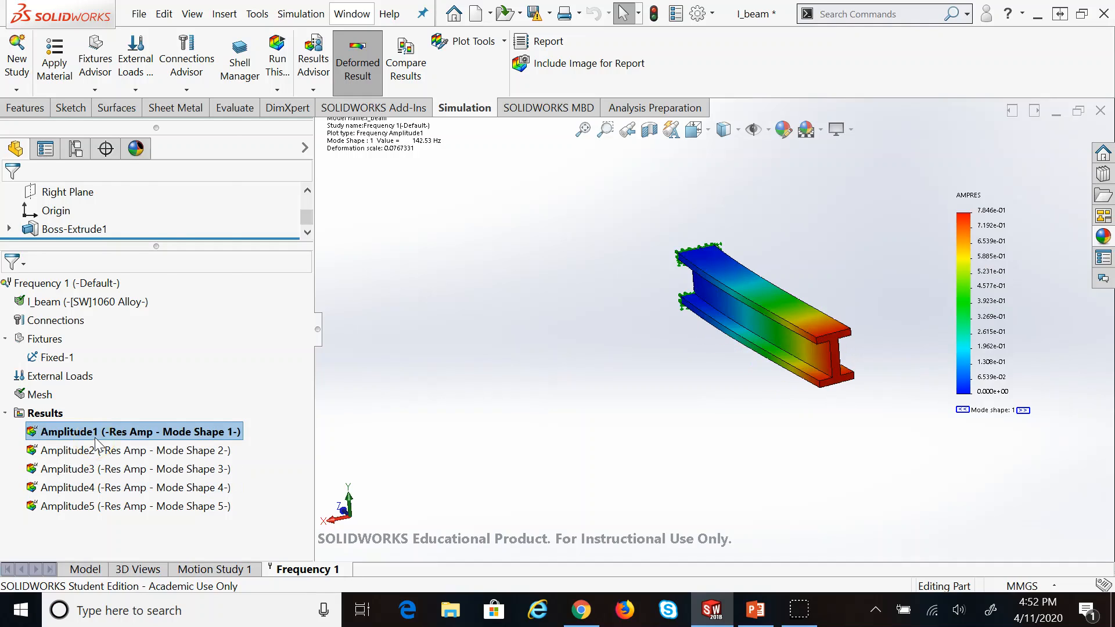
Animate the Amplitude1 mode shape, then move the plot's info box into view
{"action": "right_click", "coordinate": [97, 443]}
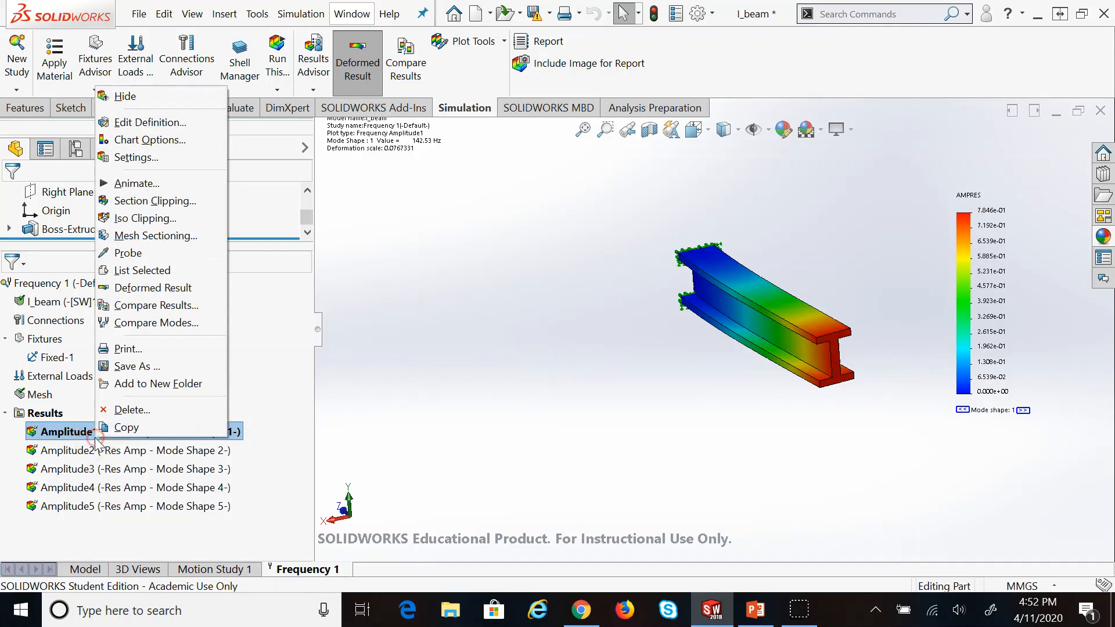
{"action": "left_click", "coordinate": [133, 183]}
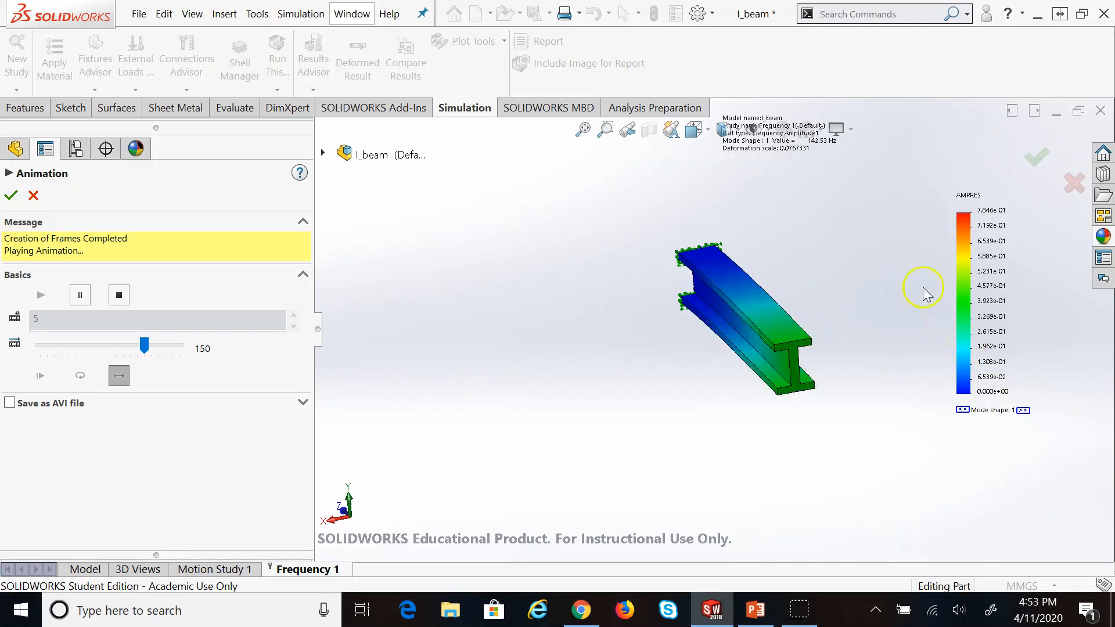
{"action": "left_click", "coordinate": [35, 196]}
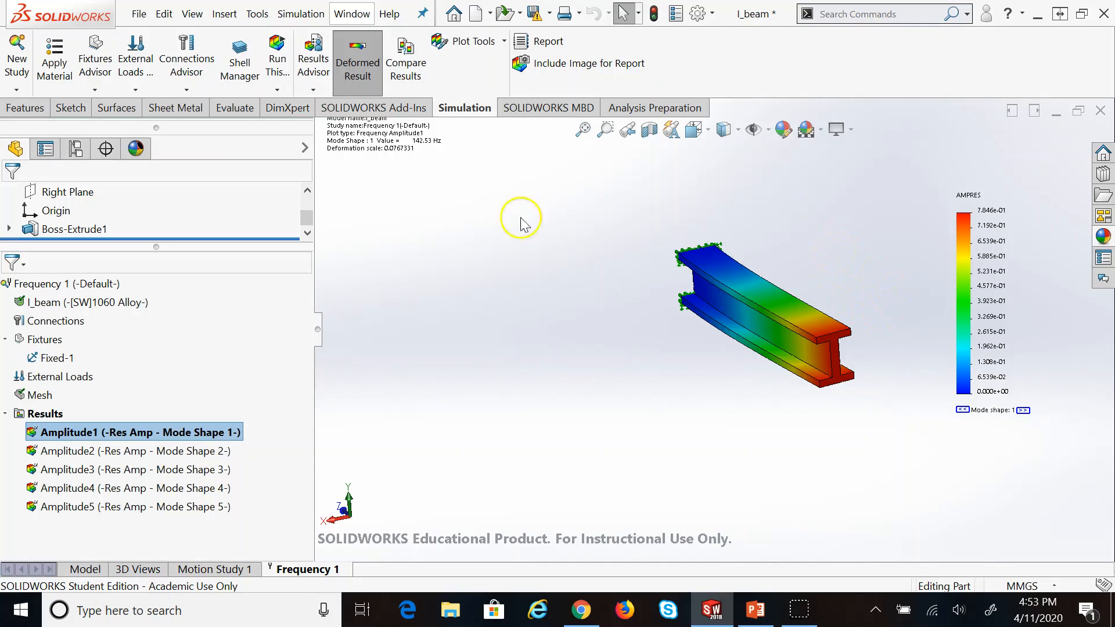
{"action": "left_click_drag", "start_coordinate": [387, 139], "coordinate": [395, 243]}
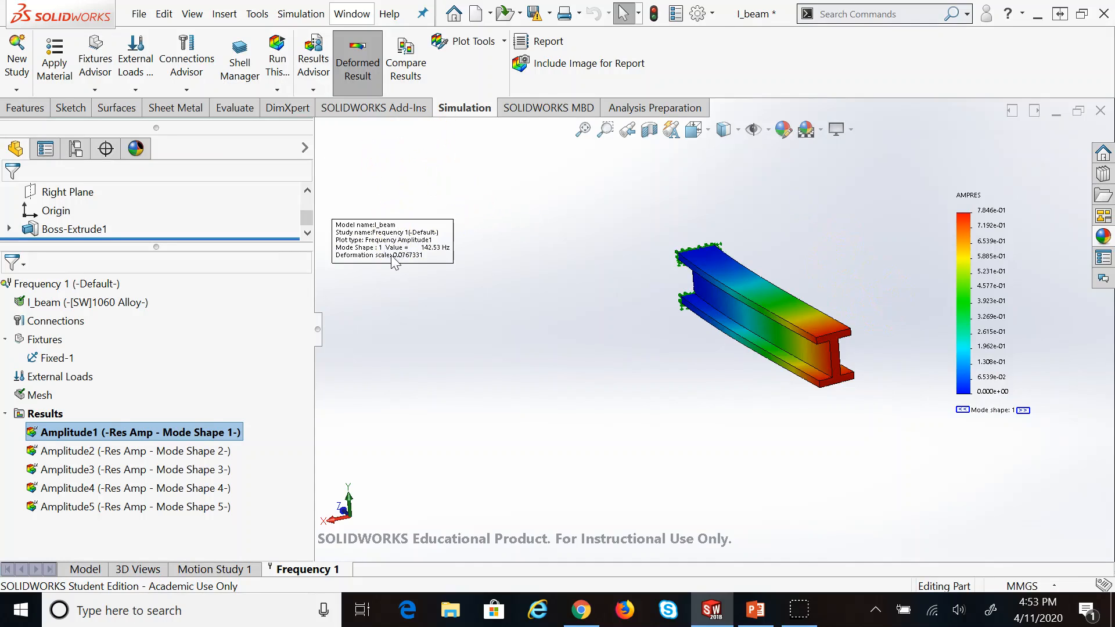
{"action": "left_click", "coordinate": [430, 260]}
Animate the Amplitude2 mode shape at 295.08 Hz and reposition its info box
{"action": "left_click", "coordinate": [187, 452]}
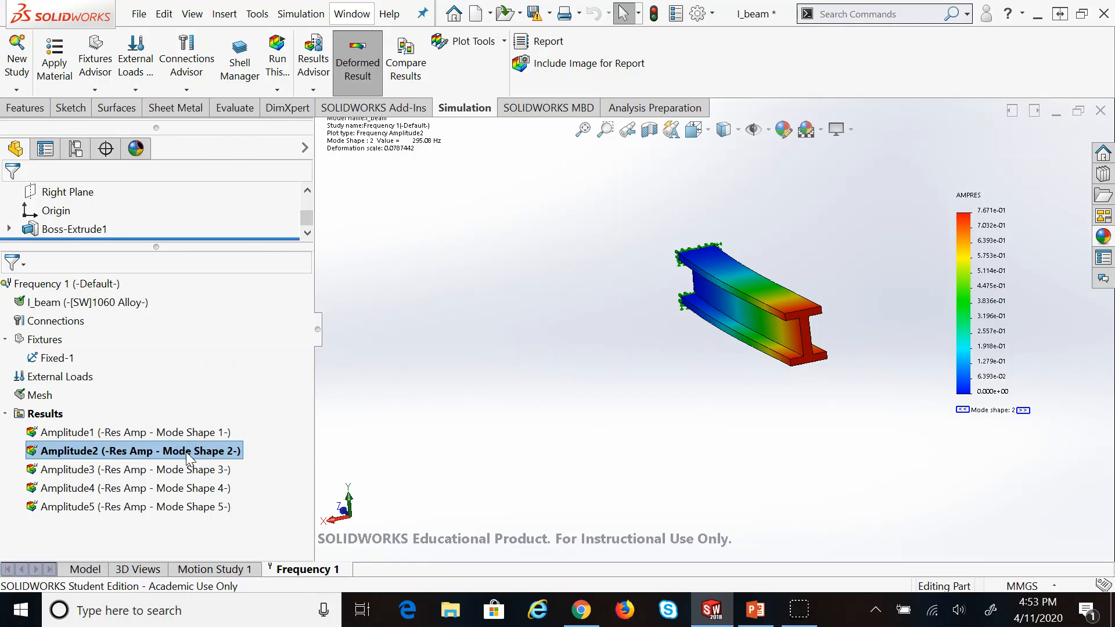
{"action": "right_click", "coordinate": [186, 451]}
{"action": "left_click", "coordinate": [227, 194]}
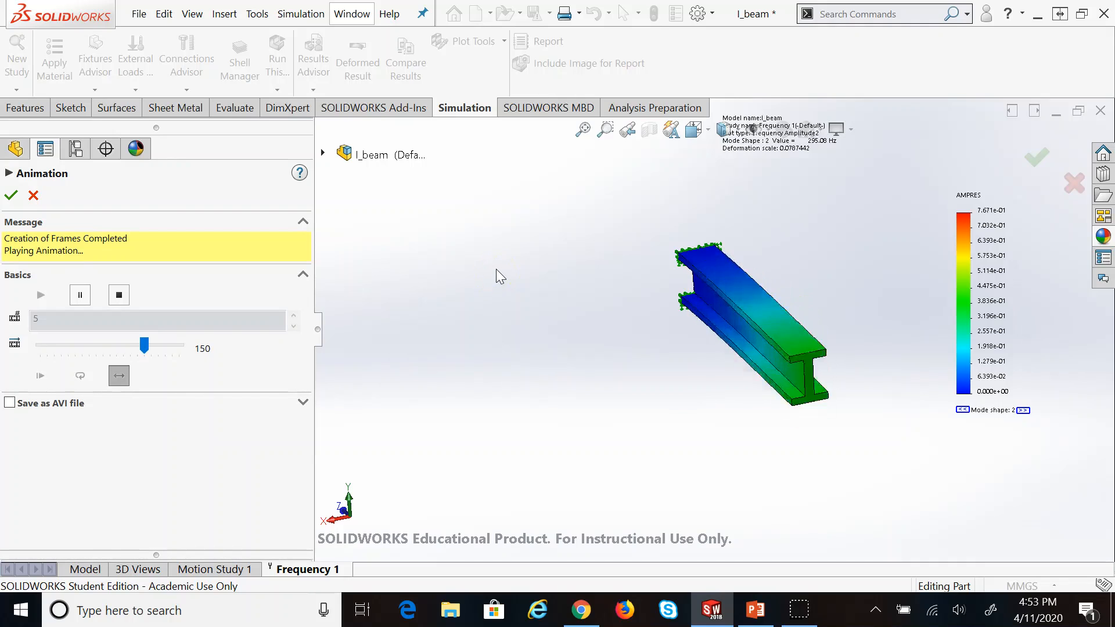
{"action": "left_click", "coordinate": [11, 195]}
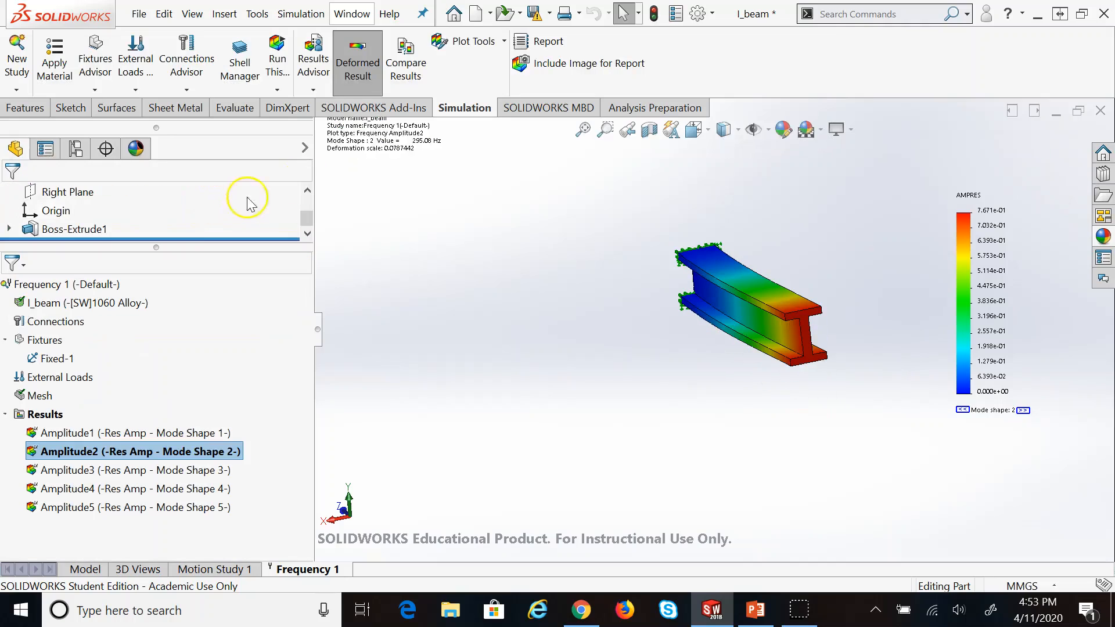
{"action": "left_click_drag", "start_coordinate": [356, 140], "coordinate": [393, 264]}
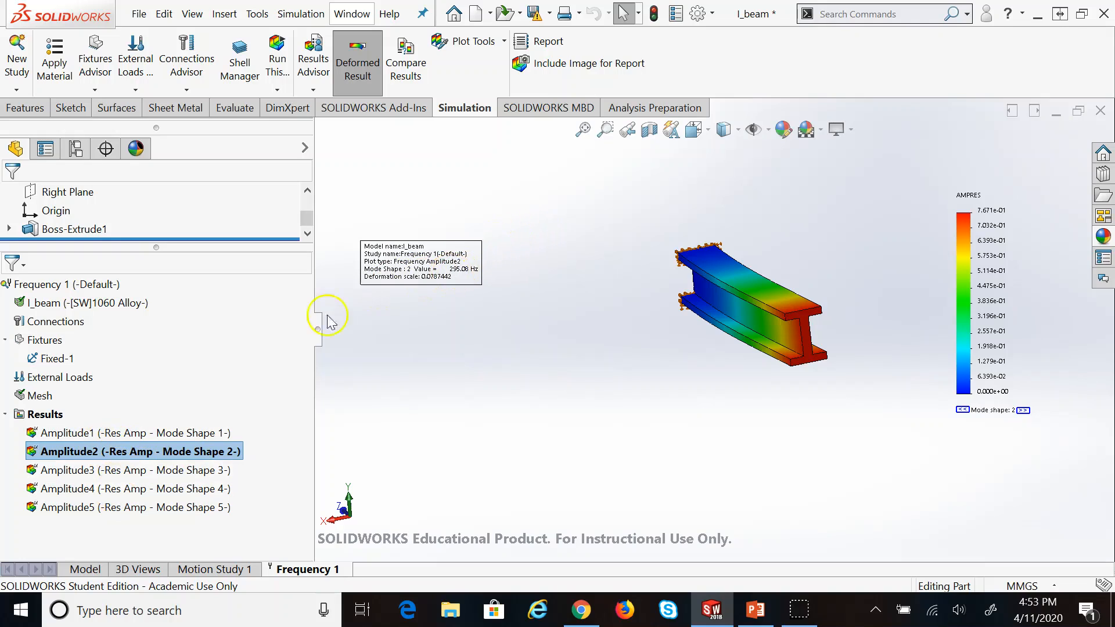
Animate the Amplitude3 mode shape and move its info box down
{"action": "double_click", "coordinate": [171, 469]}
{"action": "right_click", "coordinate": [171, 469]}
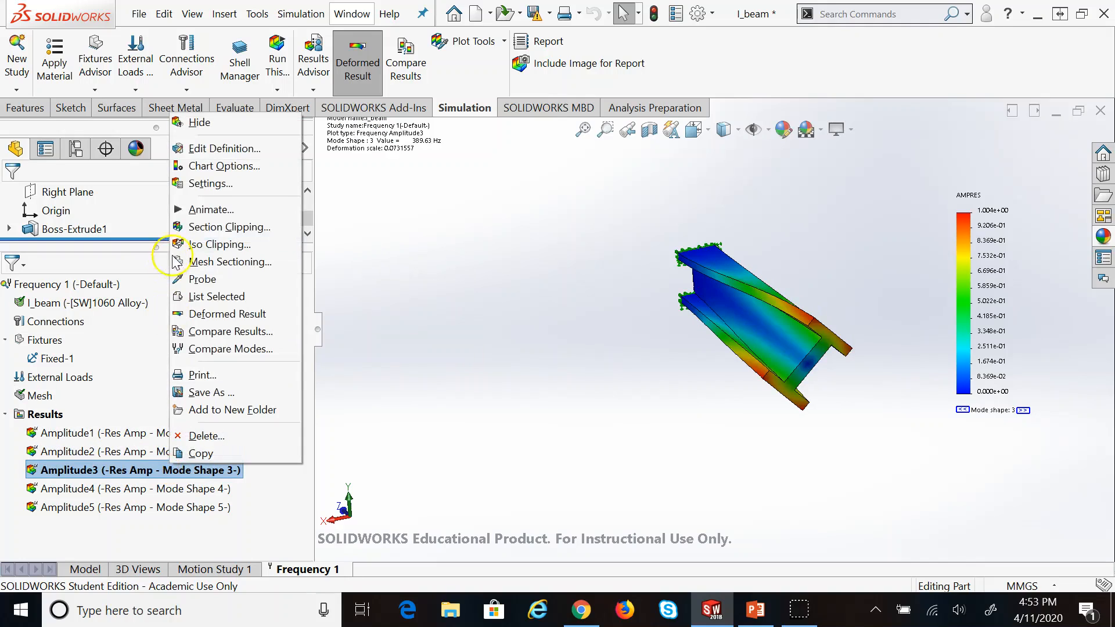
{"action": "left_click", "coordinate": [215, 209]}
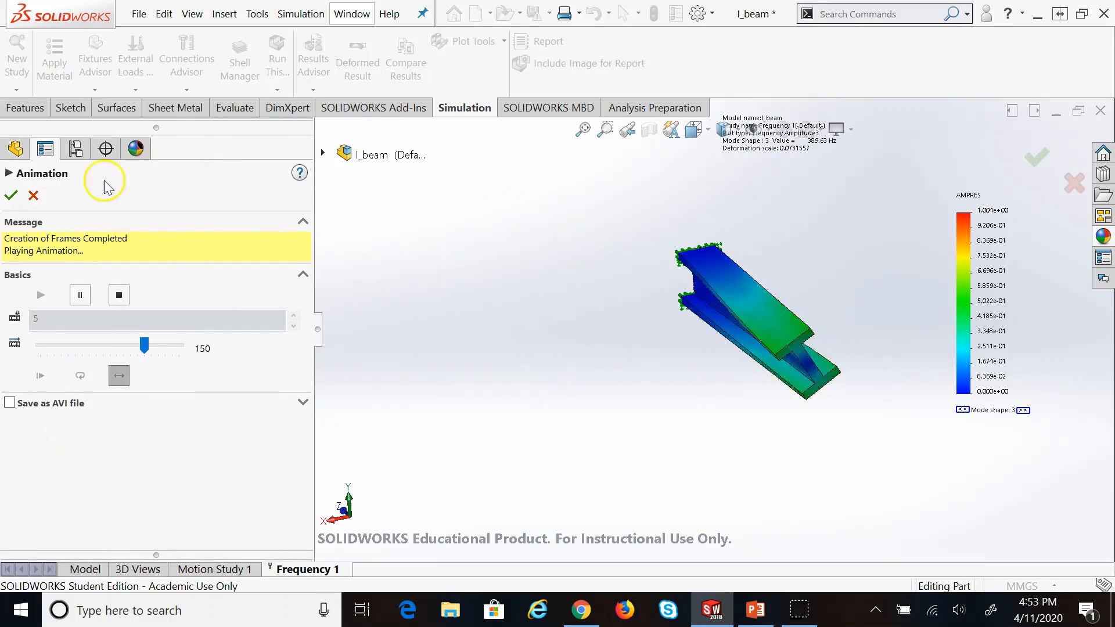
{"action": "left_click", "coordinate": [11, 195]}
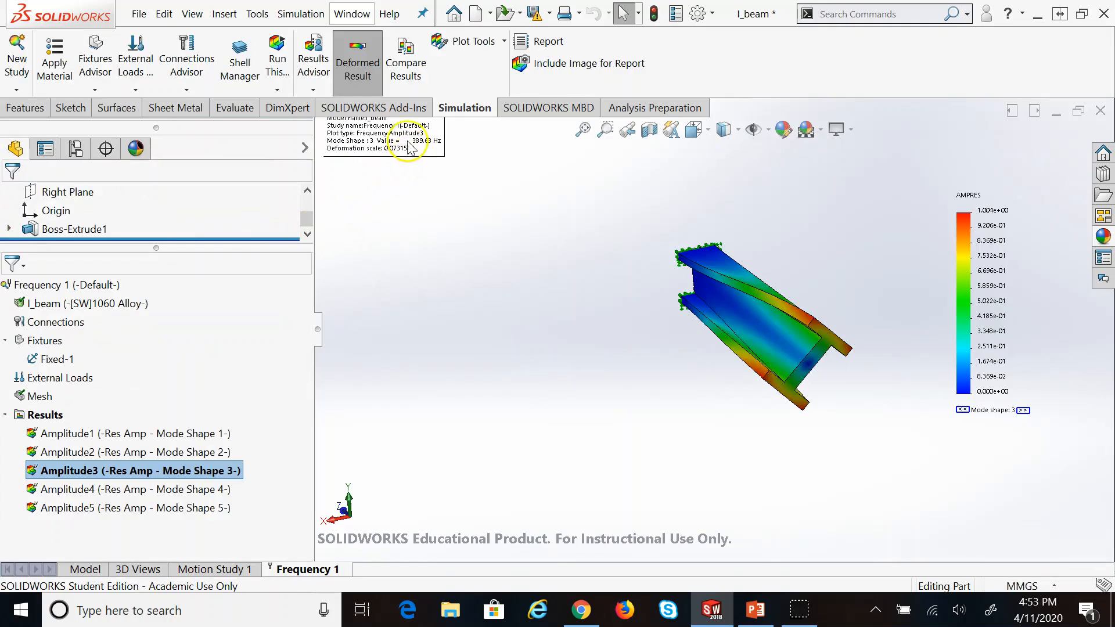
{"action": "left_click_drag", "start_coordinate": [410, 148], "coordinate": [407, 261]}
Display mode shapes 4 (838.78 Hz) and 5 (1334.4 Hz), then bring up the web browser
{"action": "left_click", "coordinate": [148, 488]}
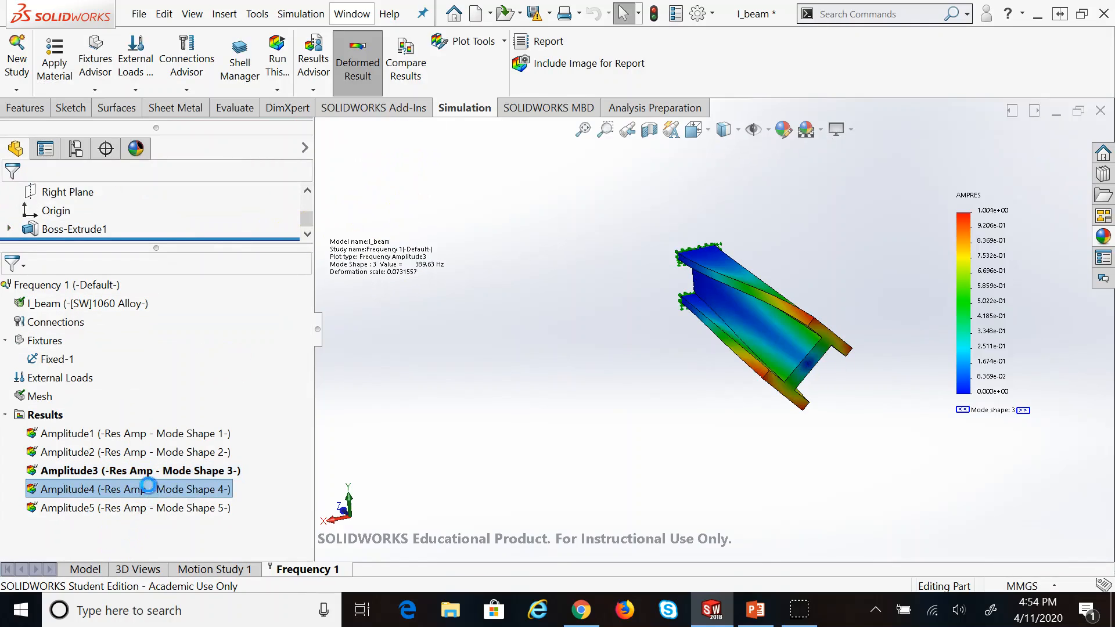
{"action": "double_click", "coordinate": [148, 487]}
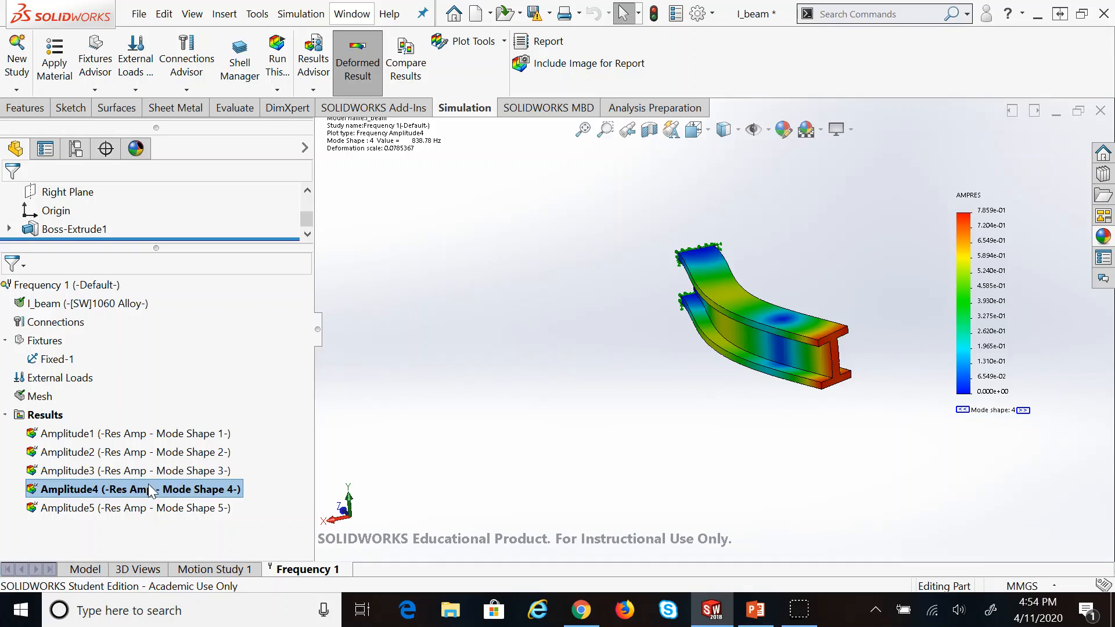
{"action": "double_click", "coordinate": [141, 513]}
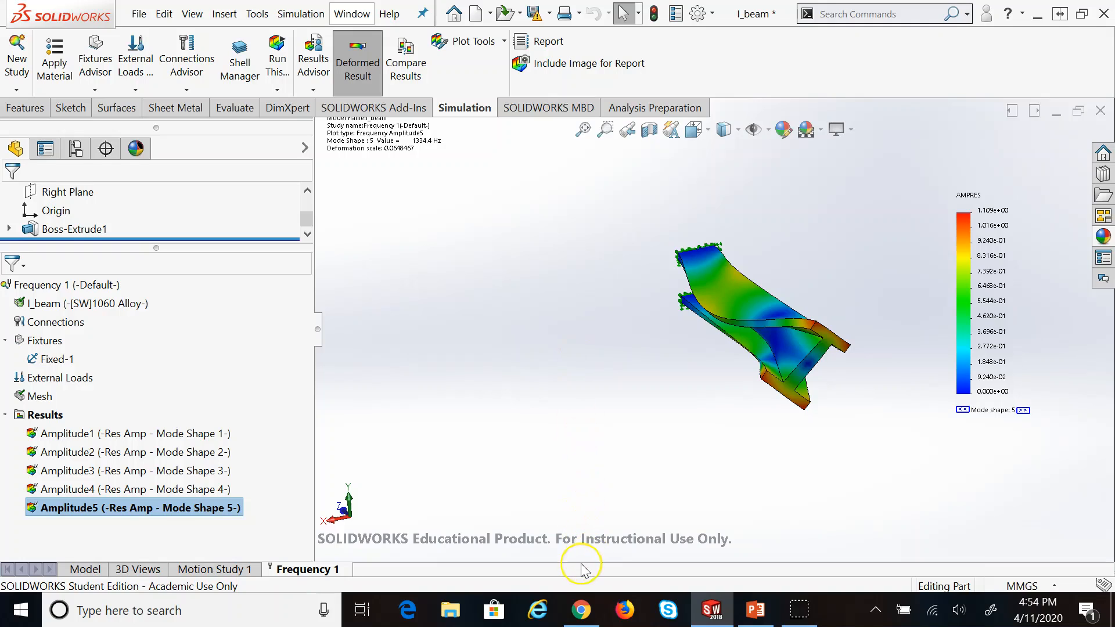
{"action": "left_click", "coordinate": [581, 610]}
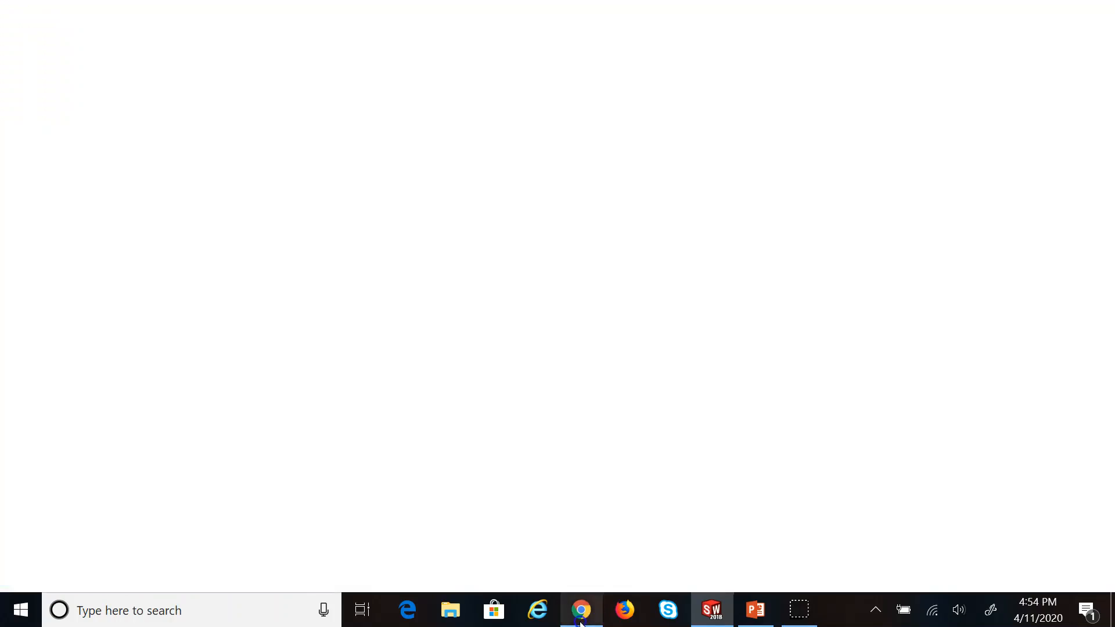
Search Google in a new tab for 'tacoma narrows bridge collapse'
{"action": "left_click", "coordinate": [663, 18]}
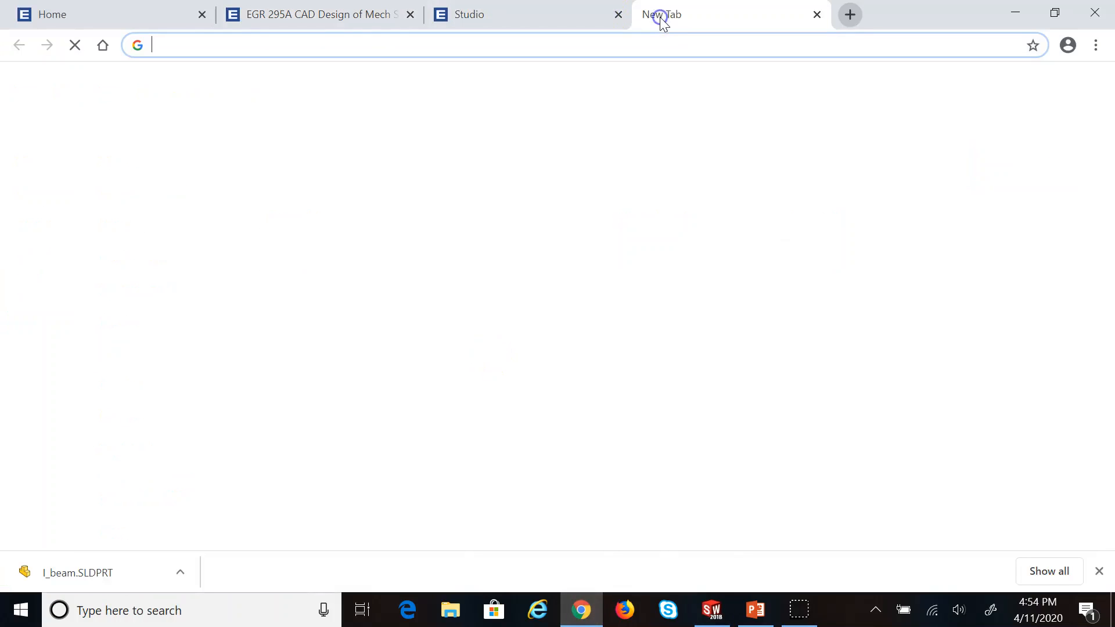
{"action": "type", "text": "google.com"}
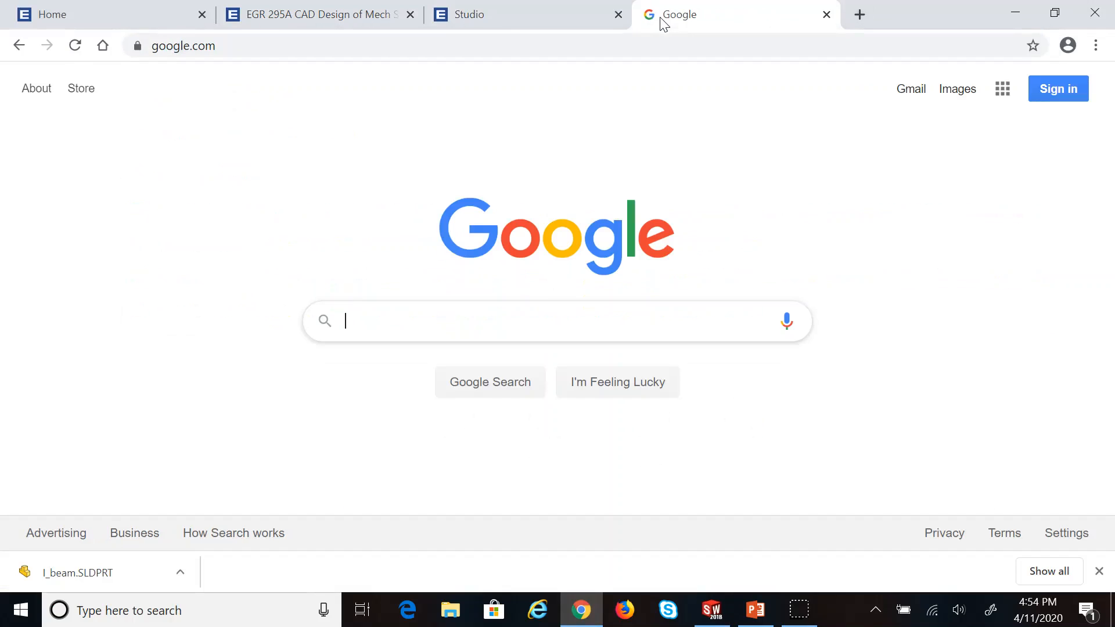
{"action": "type", "text": "tacoma na"}
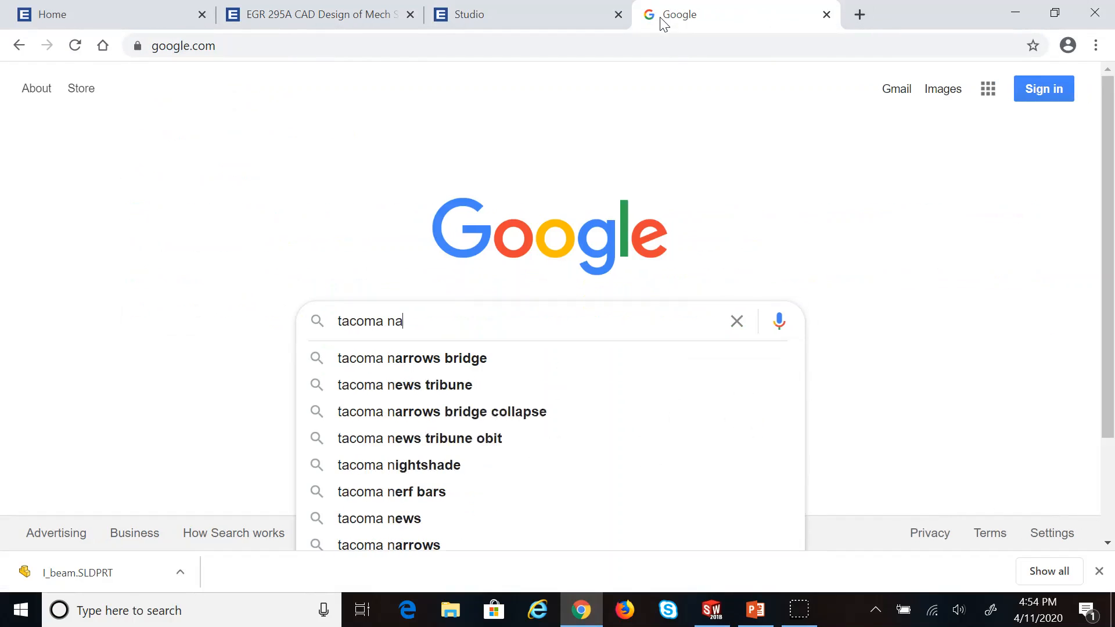
{"action": "key", "text": "Down"}
{"action": "key", "text": "Down"}
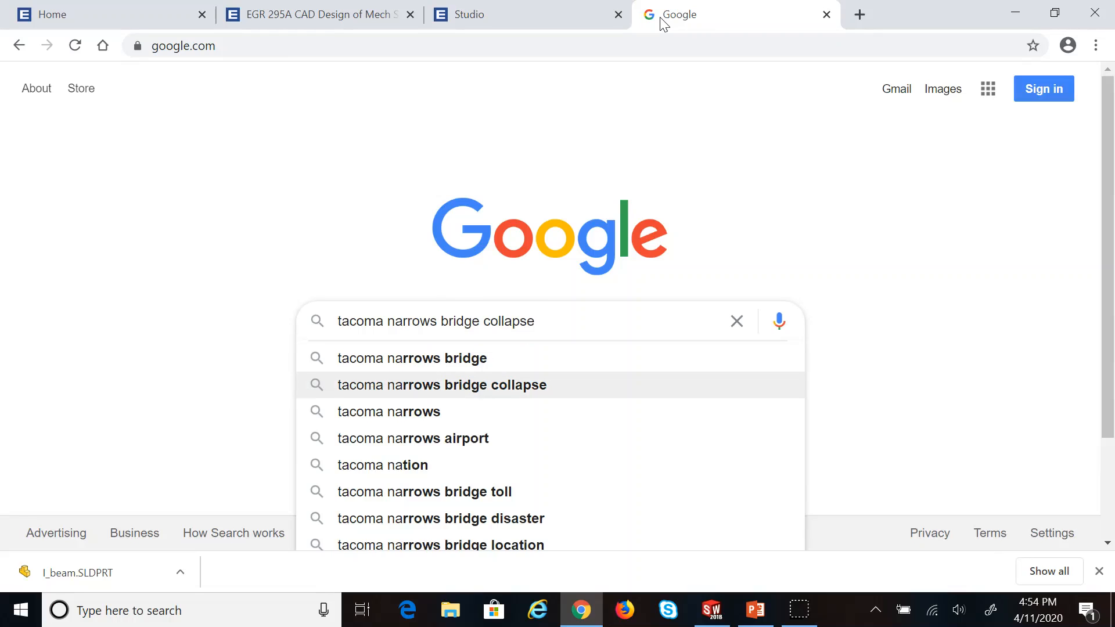
{"action": "key", "text": "Return"}
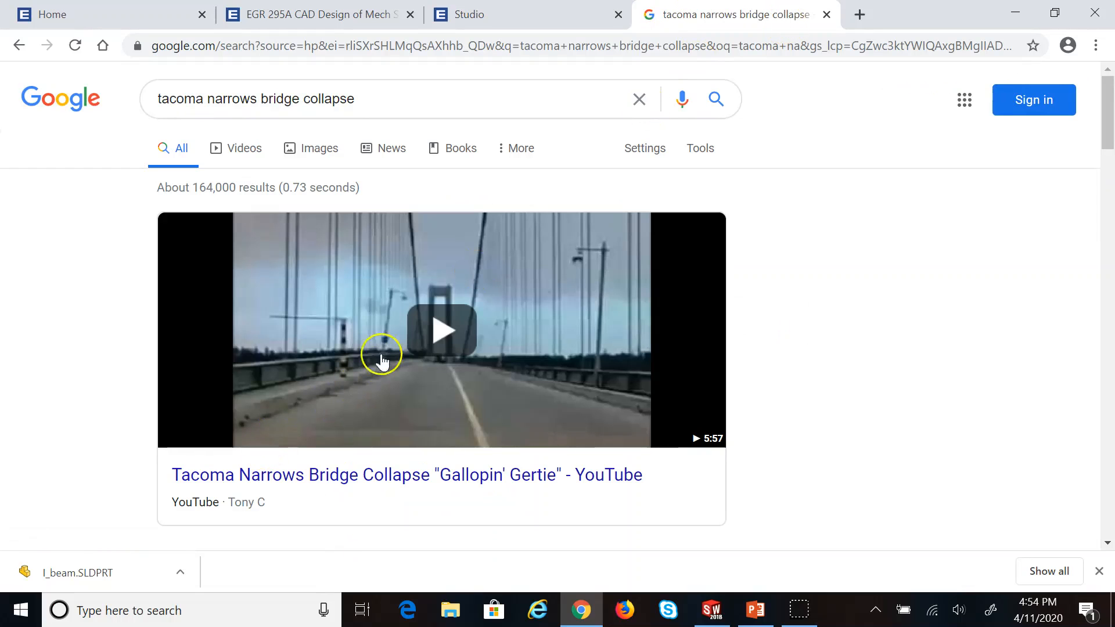
Play the Tacoma Narrows YouTube video full screen, declining the YouTube TV promotion
{"action": "left_click", "coordinate": [430, 328]}
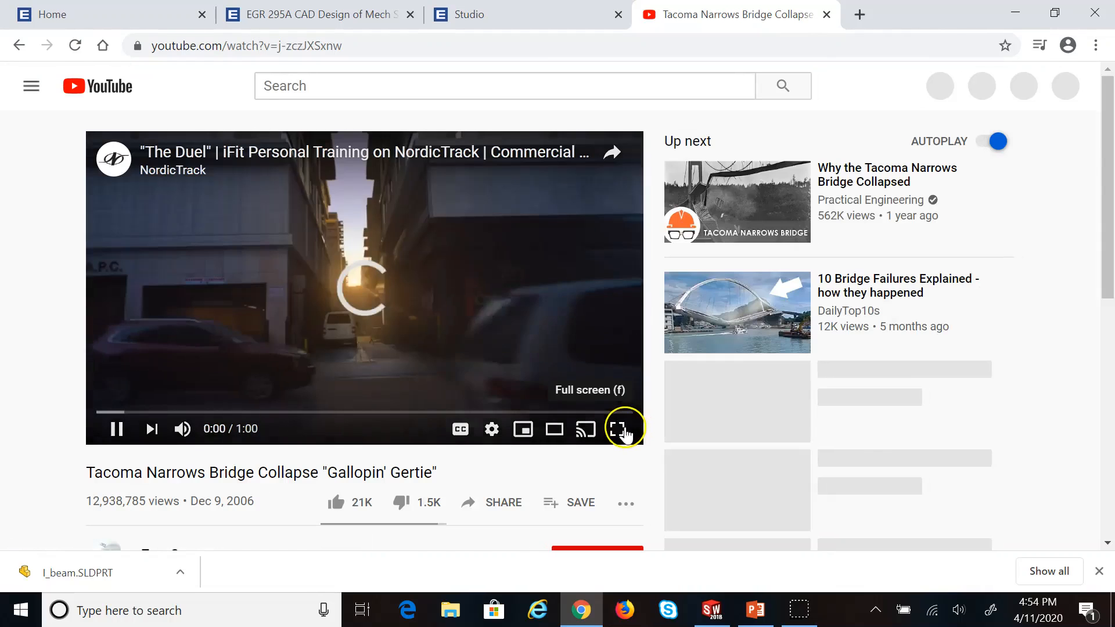
{"action": "left_click", "coordinate": [624, 429]}
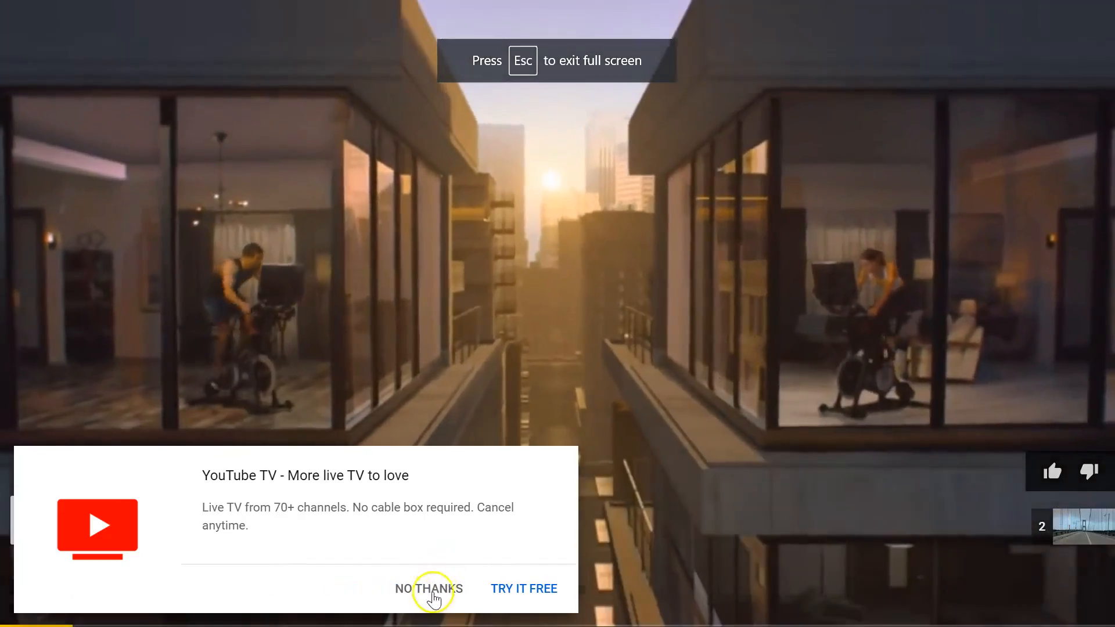
{"action": "left_click", "coordinate": [428, 588]}
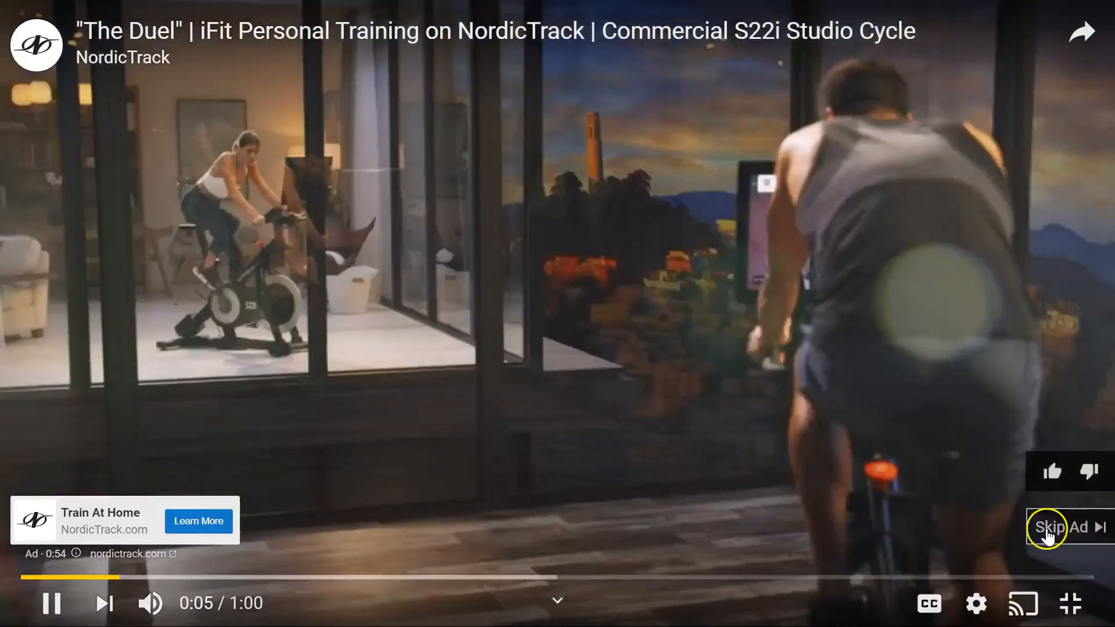
Skip the ad, lower the volume to about a quarter, and watch the video to 1:04
{"action": "left_click", "coordinate": [1037, 528]}
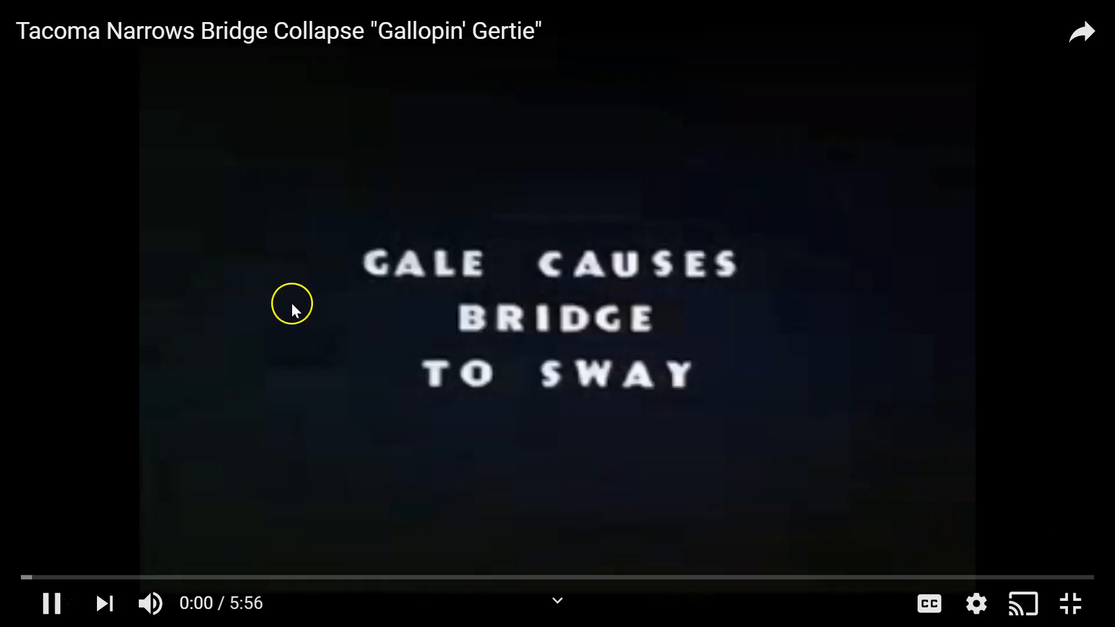
{"action": "mouse_move", "coordinate": [153, 601]}
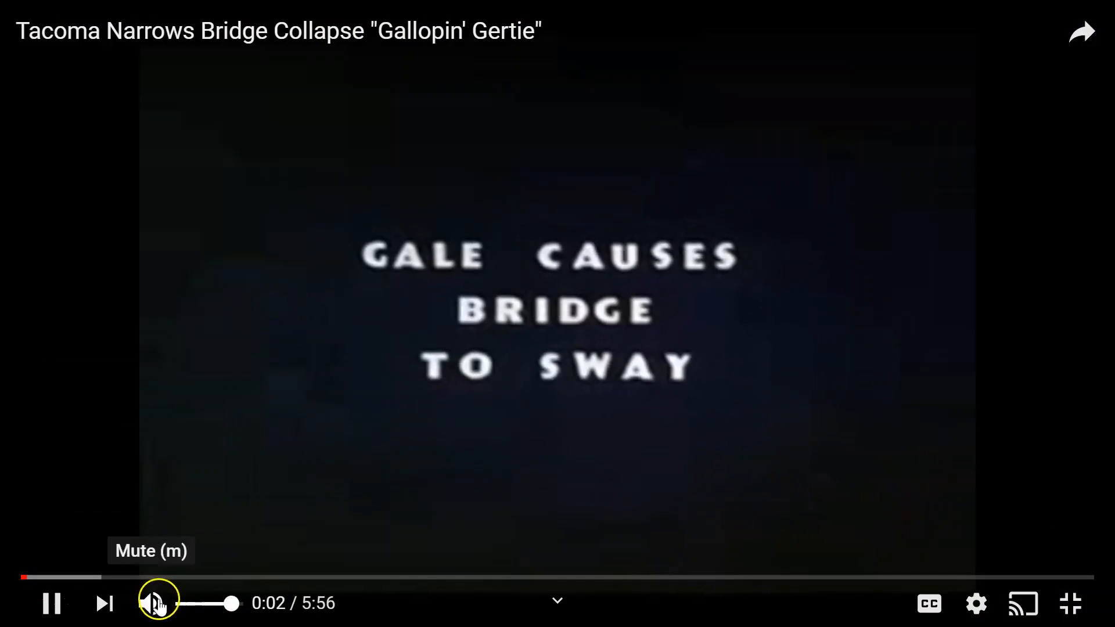
{"action": "left_click_drag", "start_coordinate": [198, 607], "coordinate": [186, 605]}
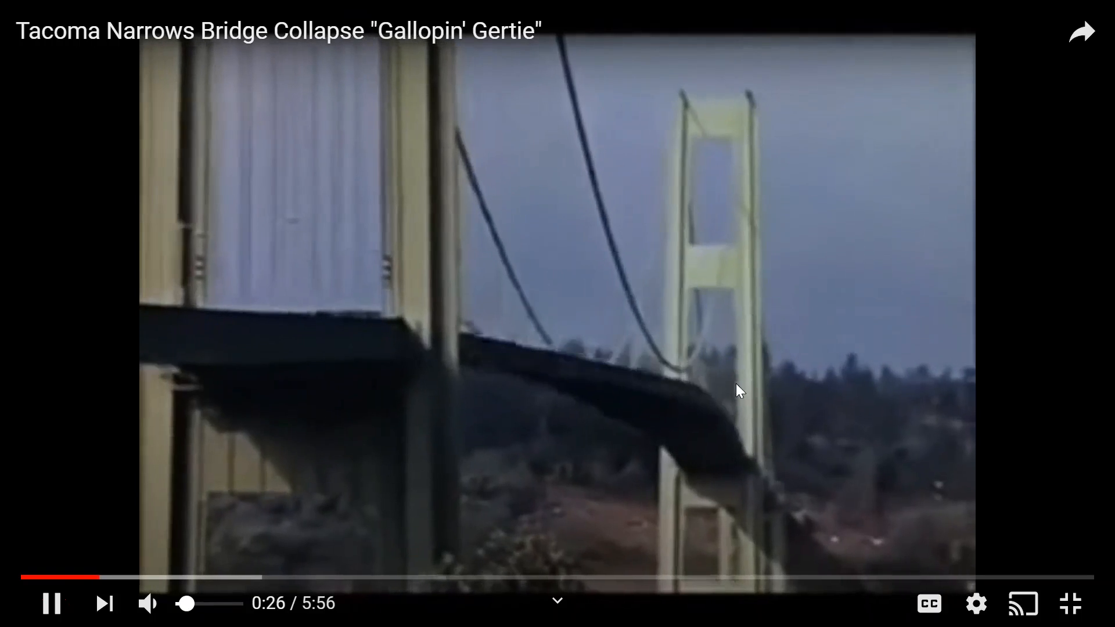
{"action": "left_click", "coordinate": [730, 397]}
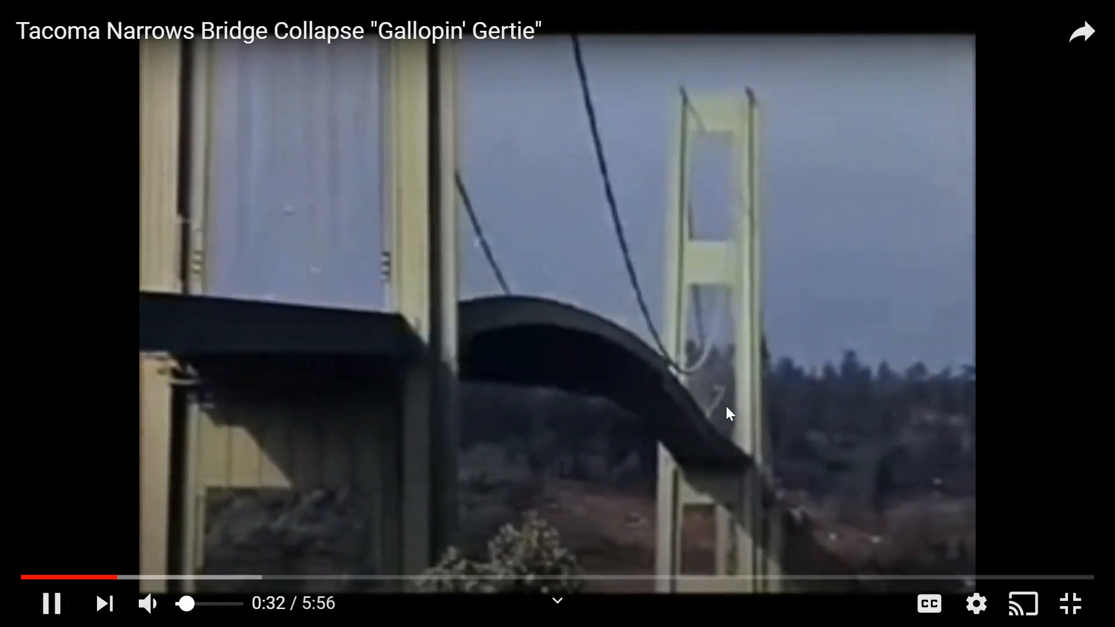
{"action": "left_click", "coordinate": [649, 390]}
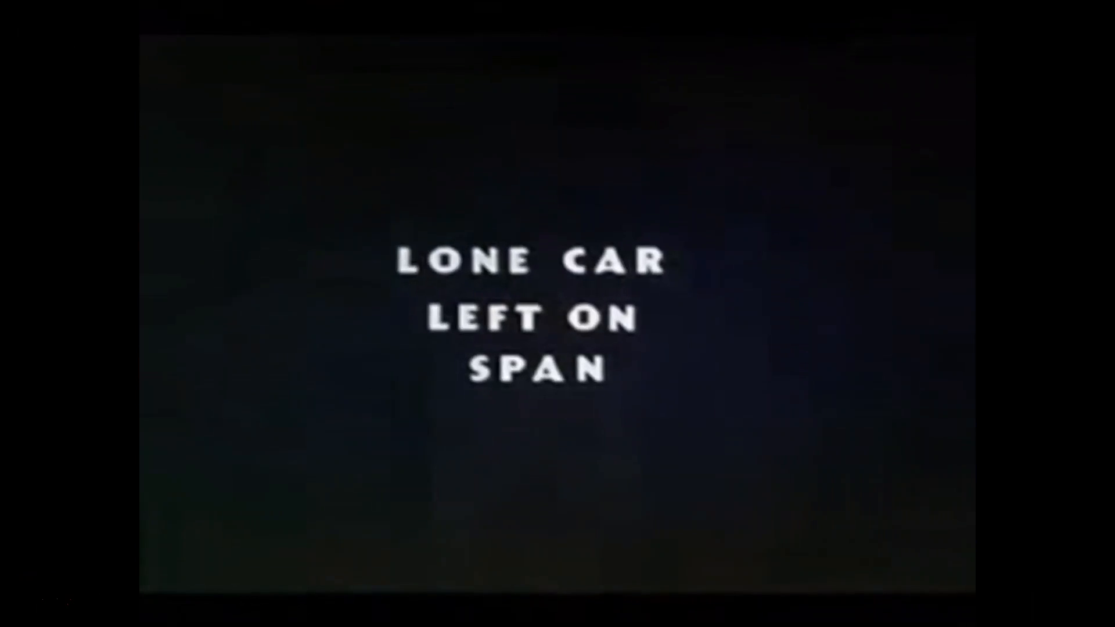
{"action": "left_click", "coordinate": [569, 380]}
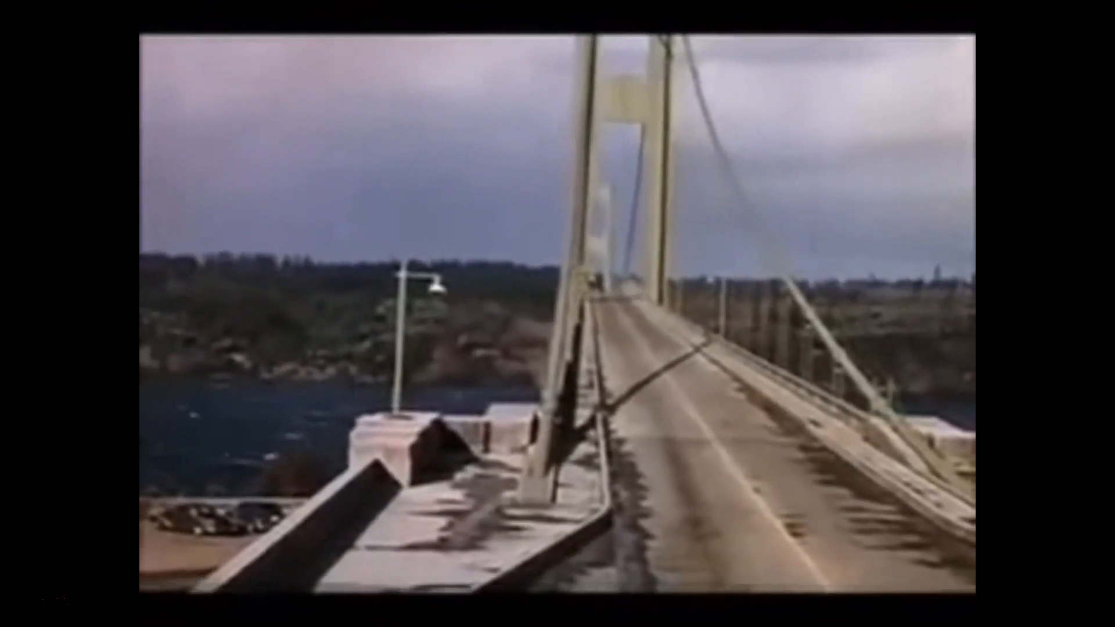
{"action": "mouse_move", "coordinate": [702, 391]}
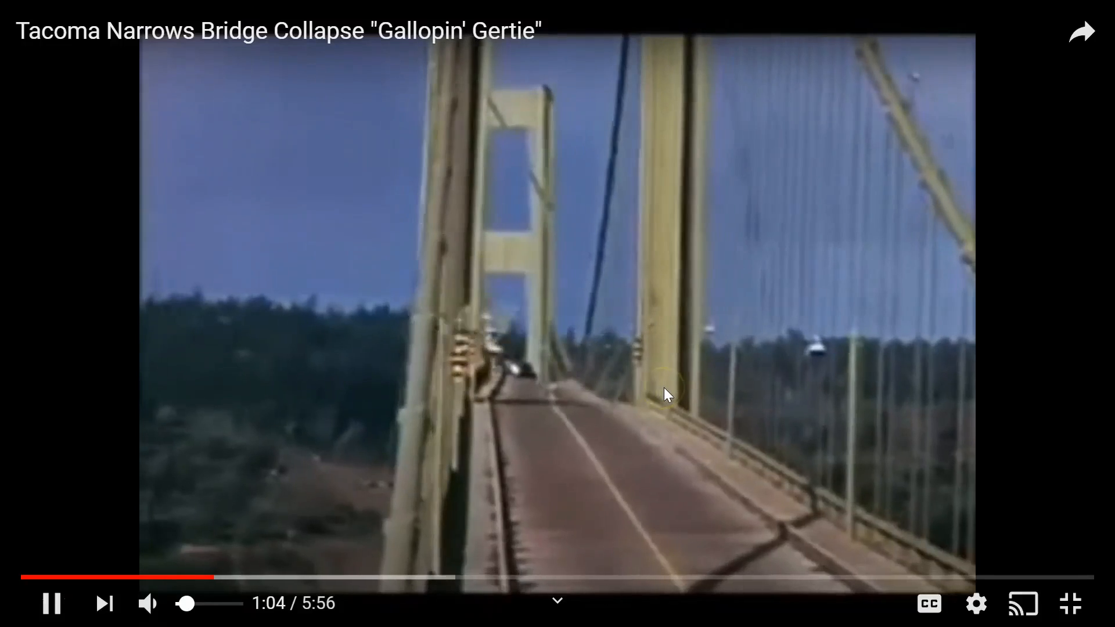